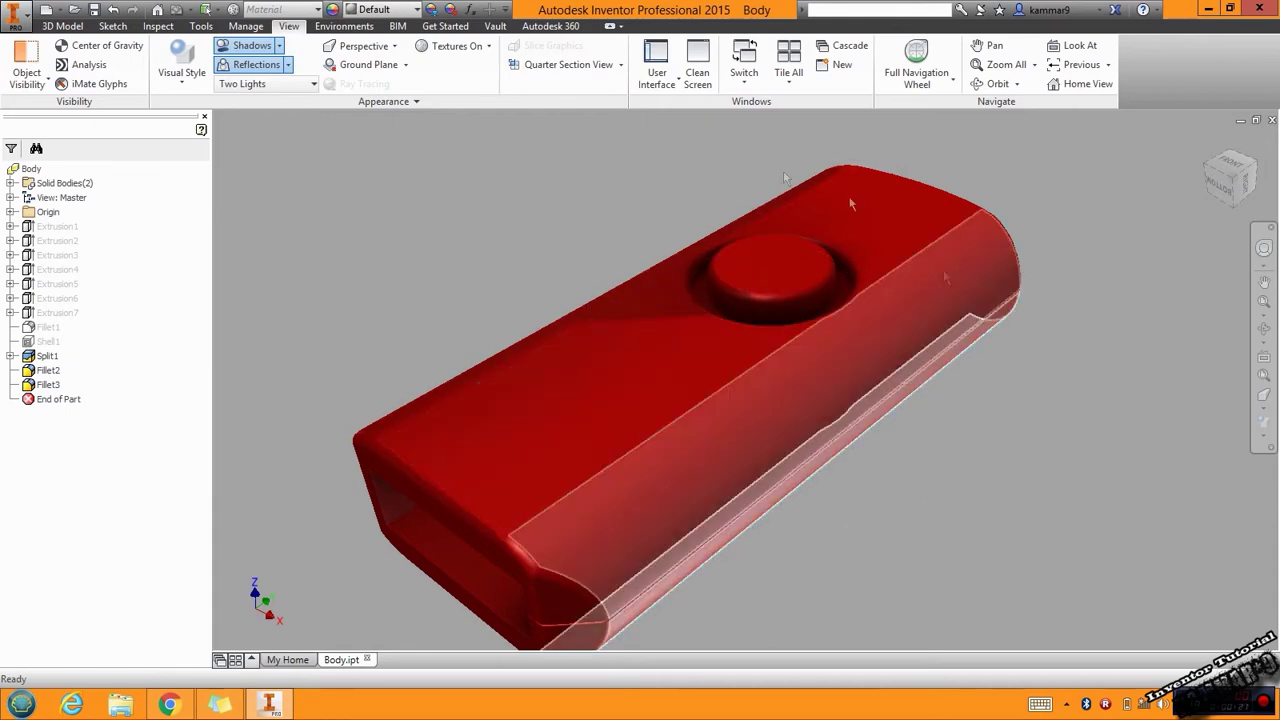
- Orbit the red USB-stick body to a new angle, then go back to the 3D Model tools
{"action": "middle_click_drag", "start_coordinate": [566, 299], "coordinate": [614, 274], "text": "shift"}
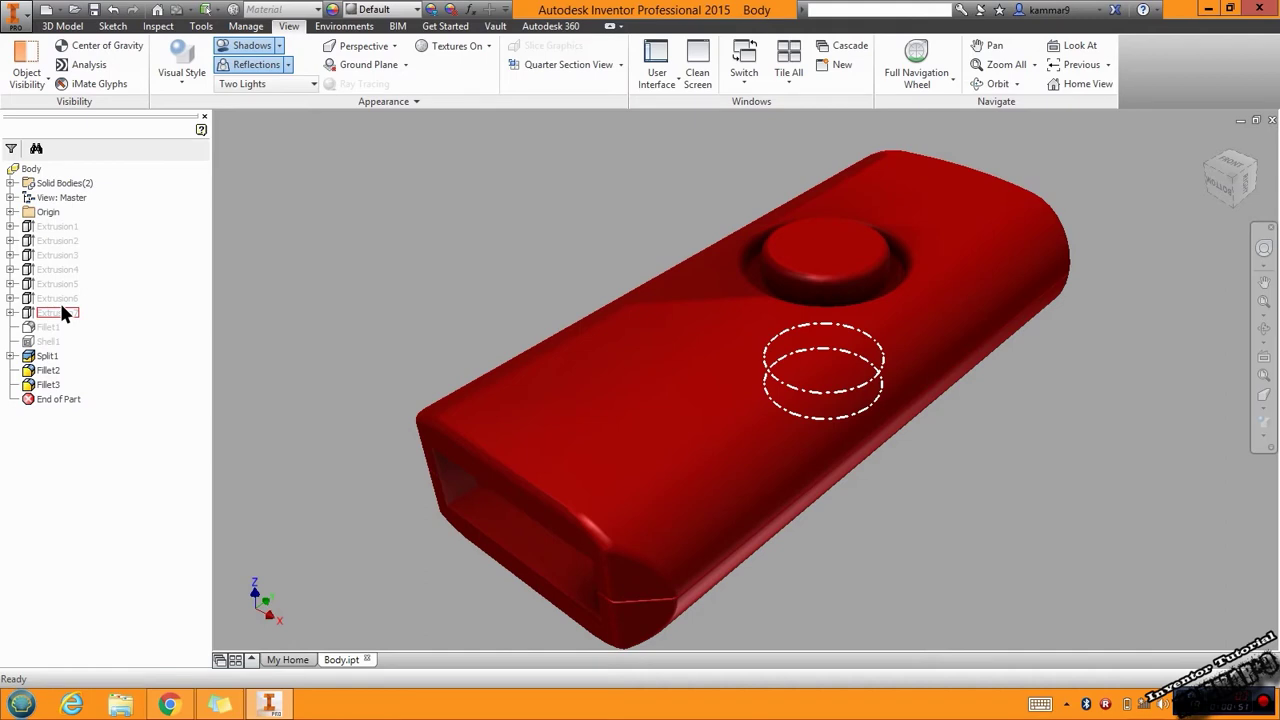
{"action": "left_click", "coordinate": [62, 26]}
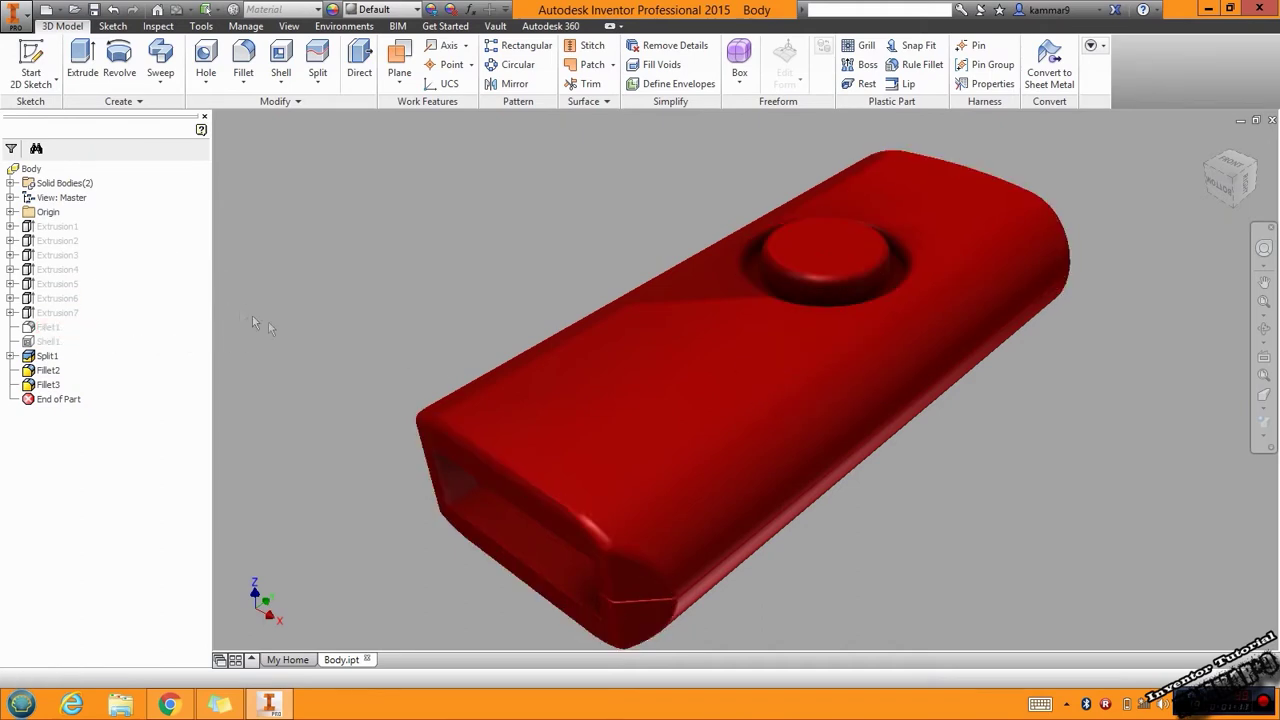
- Expand Solid Bodies(2) in the browser and highlight Solid2
{"action": "middle_click_drag", "start_coordinate": [451, 363], "coordinate": [465, 329]}
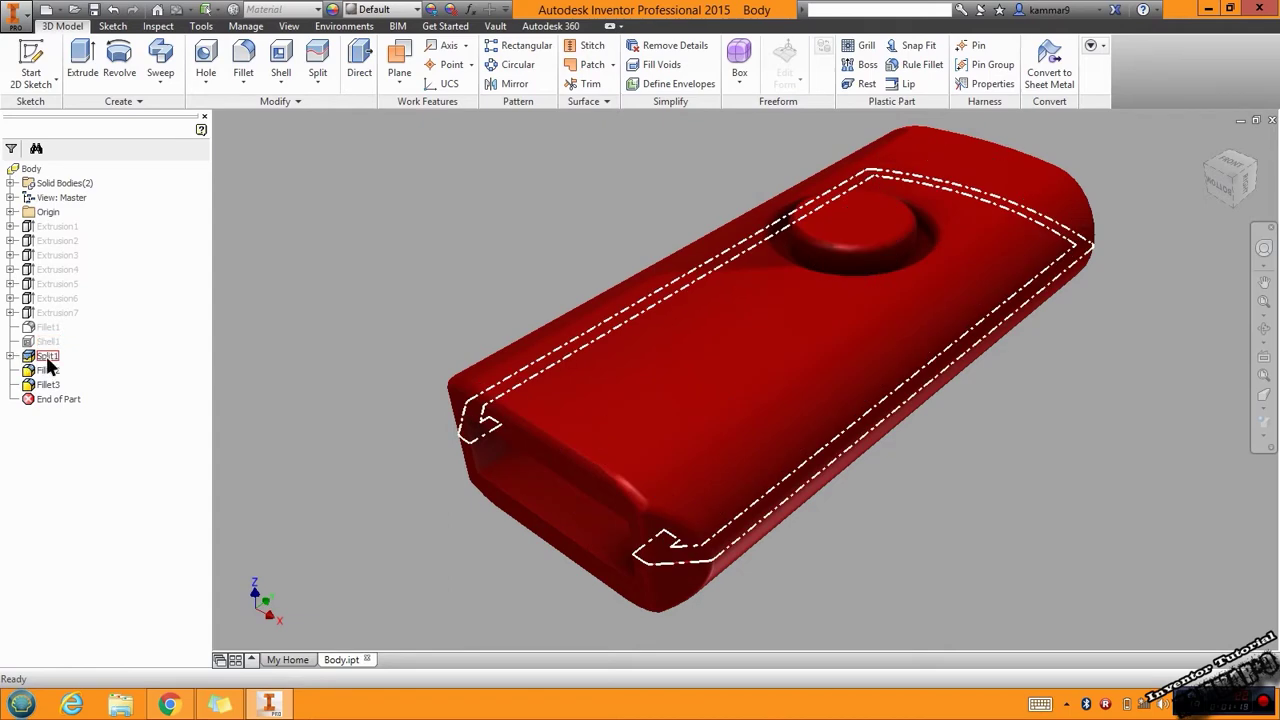
{"action": "left_click", "coordinate": [12, 183]}
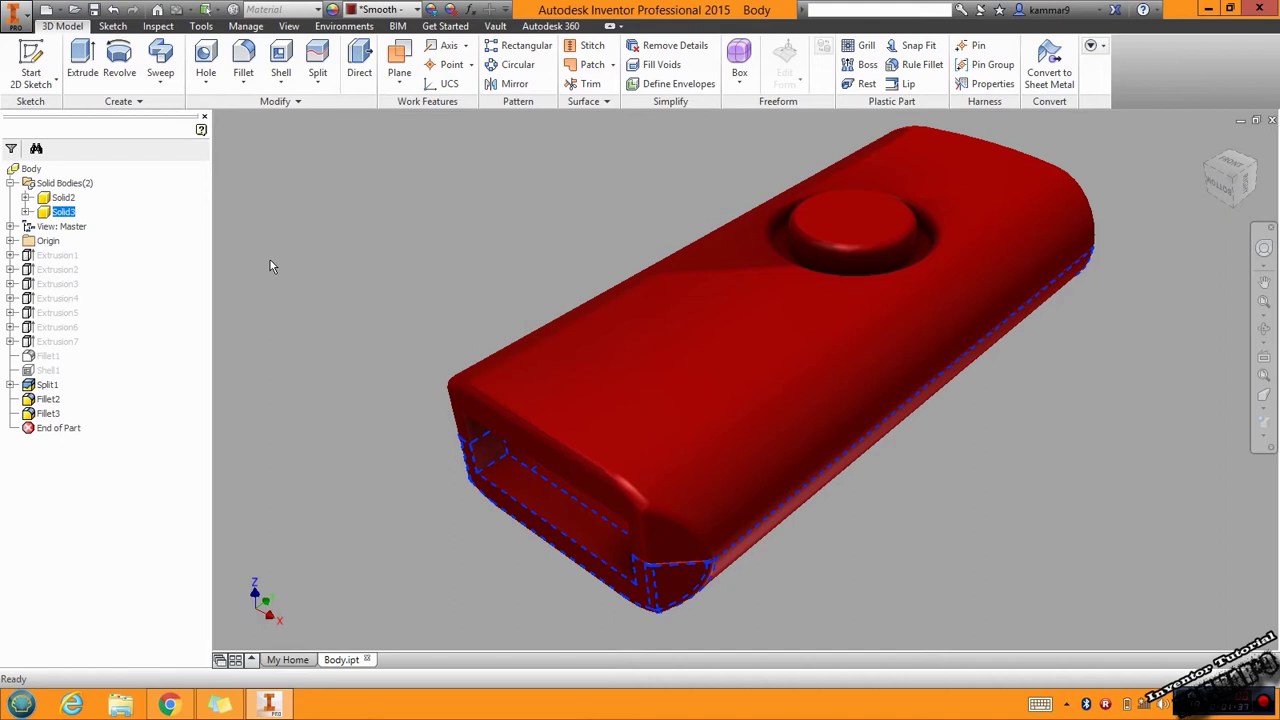
{"action": "left_click", "coordinate": [59, 200]}
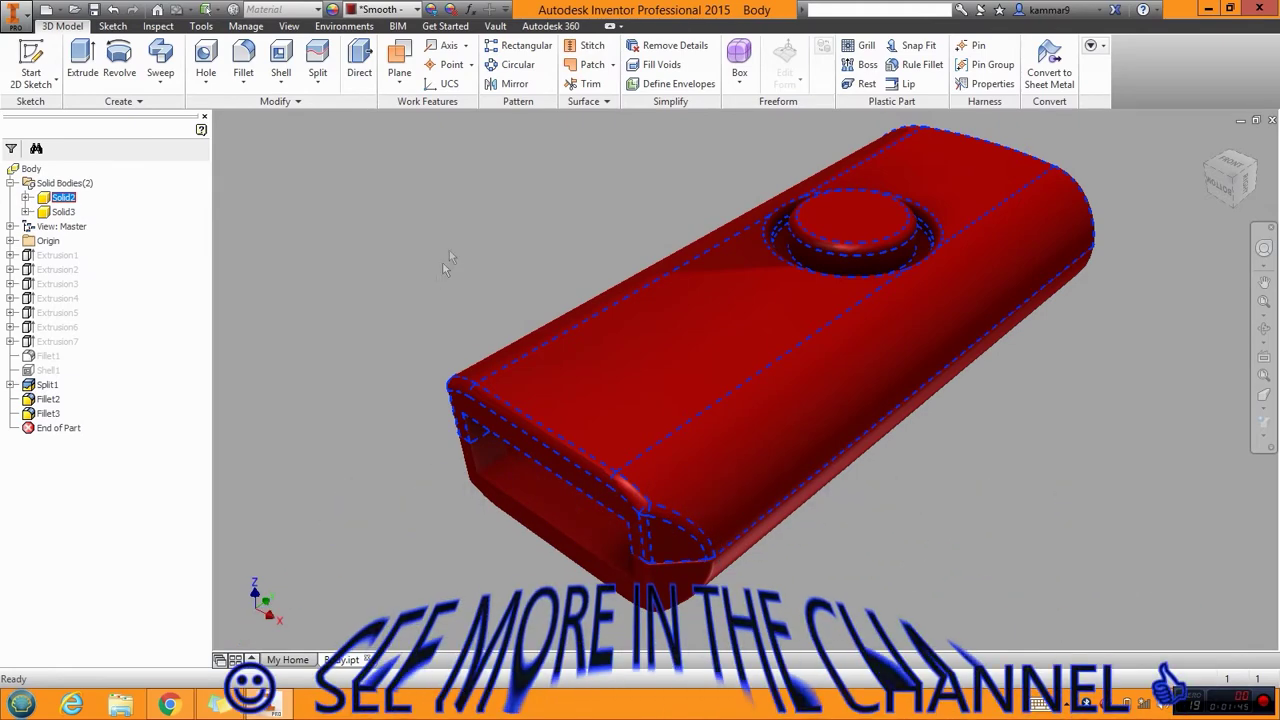
- Browse the BIM and Environments tabs, then preview the Split1 feature
{"action": "left_click", "coordinate": [397, 27]}
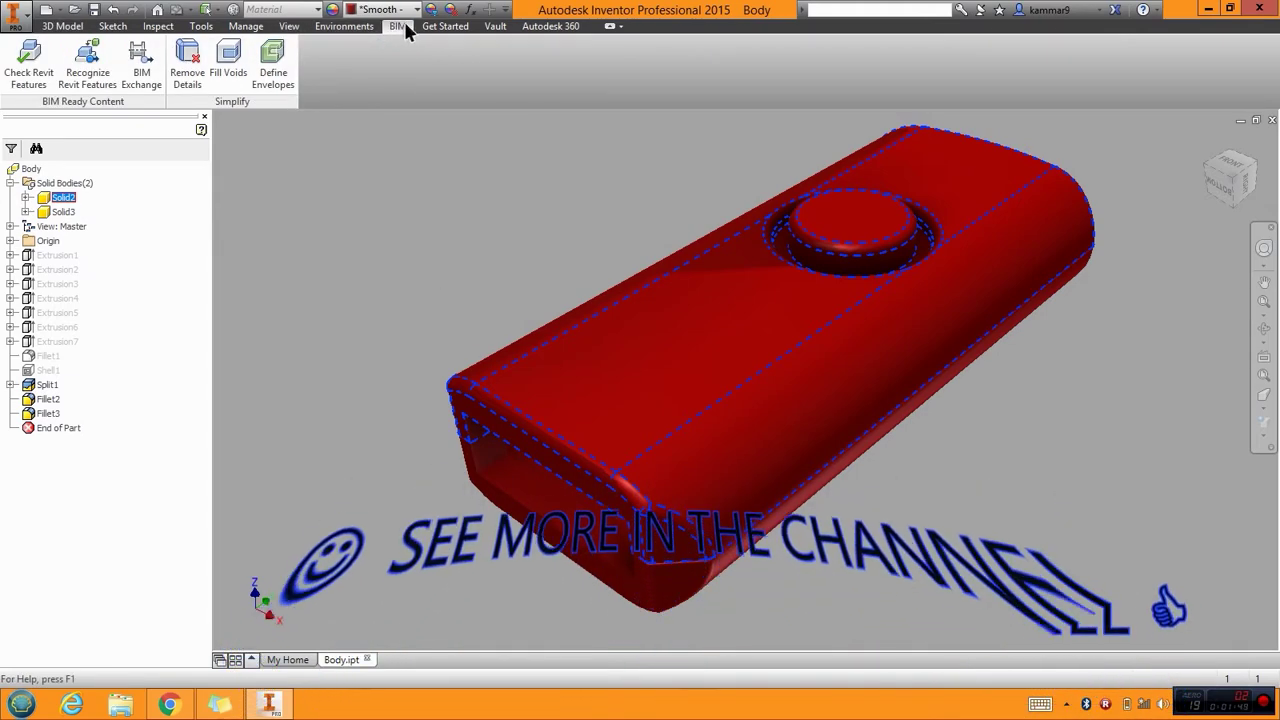
{"action": "left_click", "coordinate": [368, 28]}
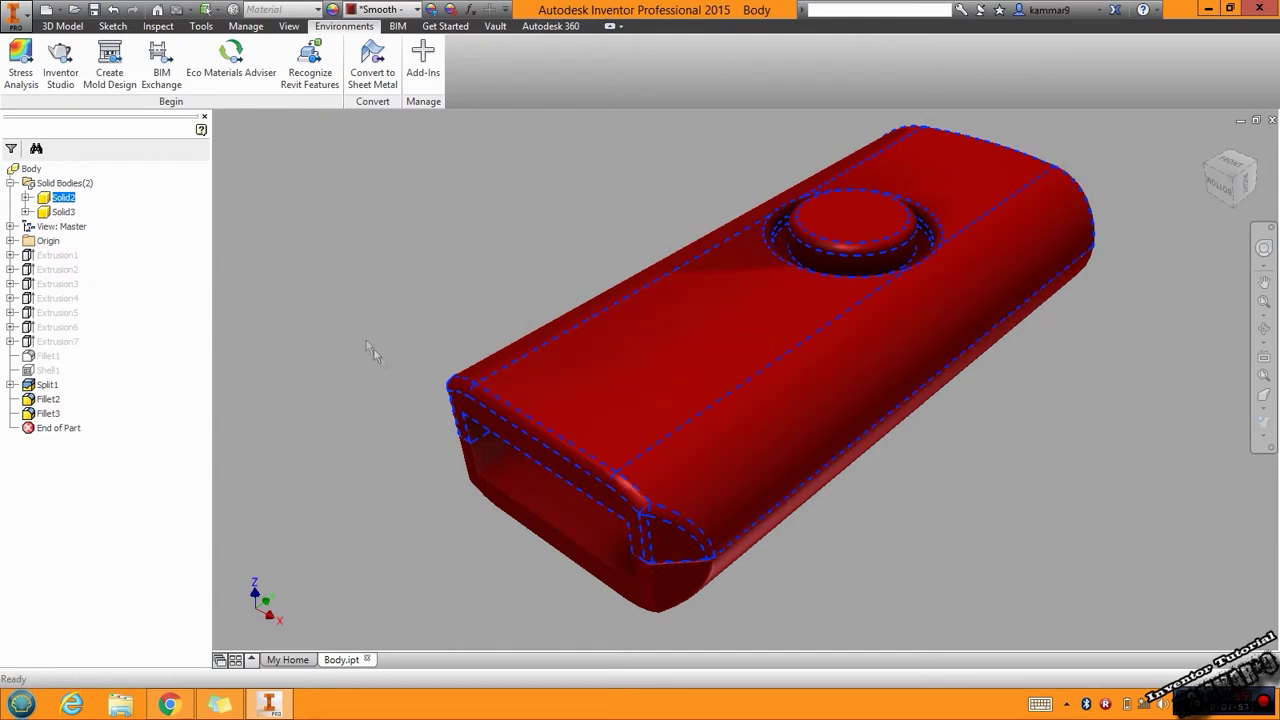
{"action": "left_click", "coordinate": [62, 26]}
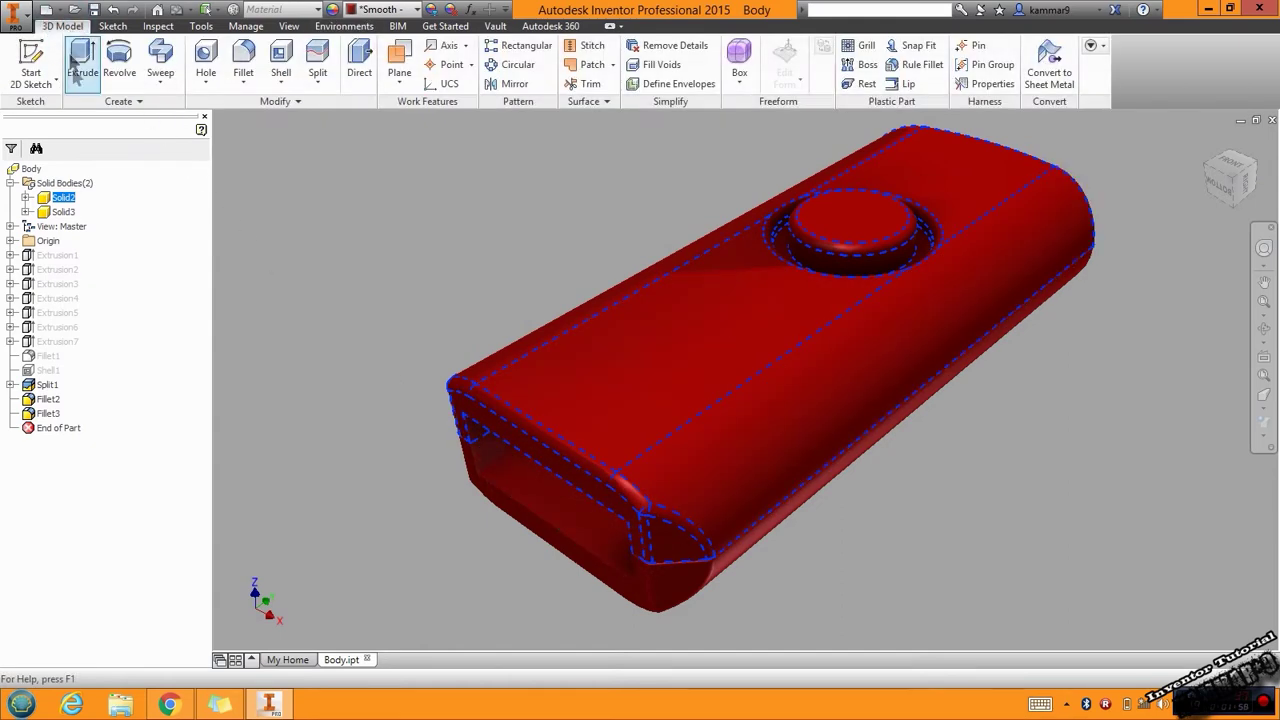
{"action": "left_click", "coordinate": [322, 348]}
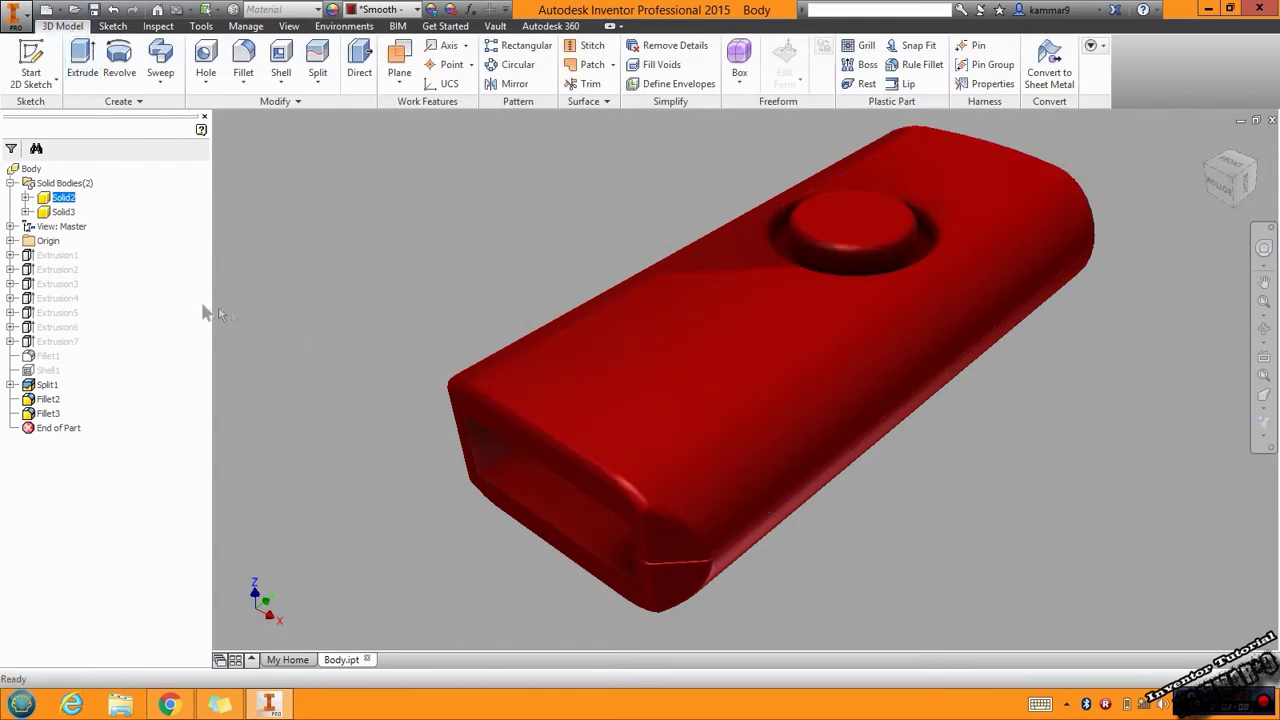
{"action": "left_click", "coordinate": [45, 386]}
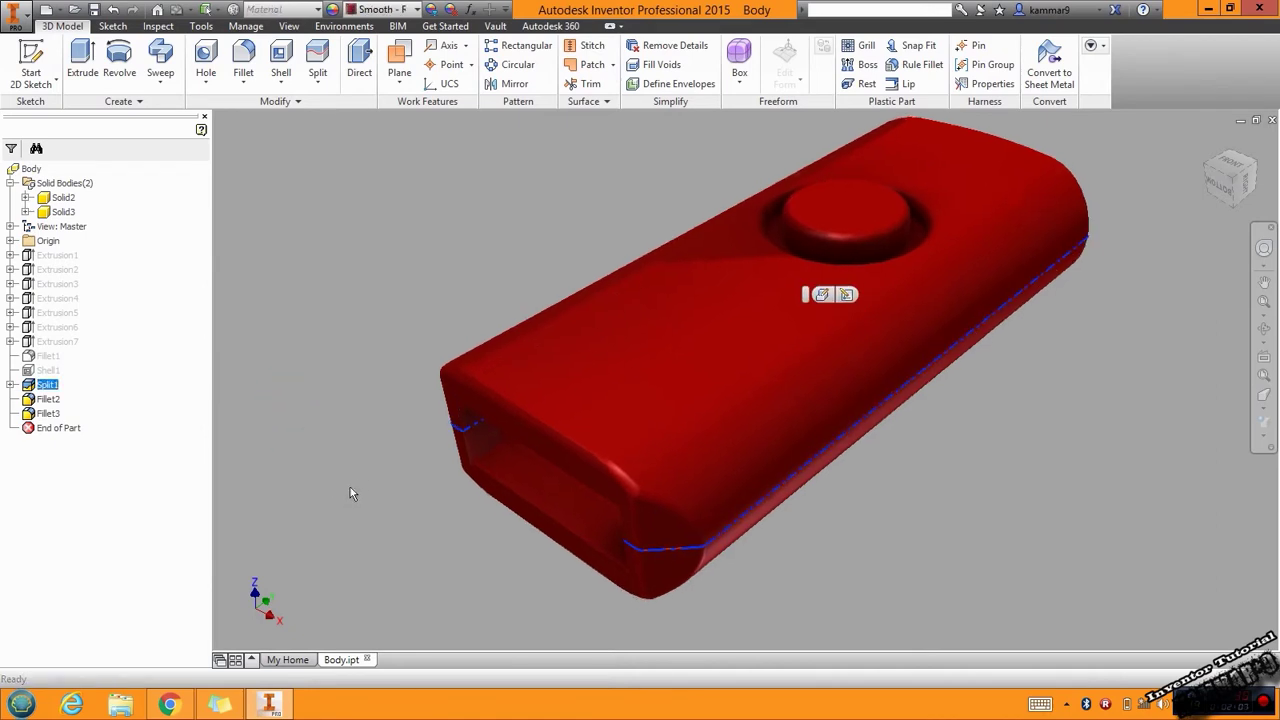
{"action": "left_click", "coordinate": [334, 411]}
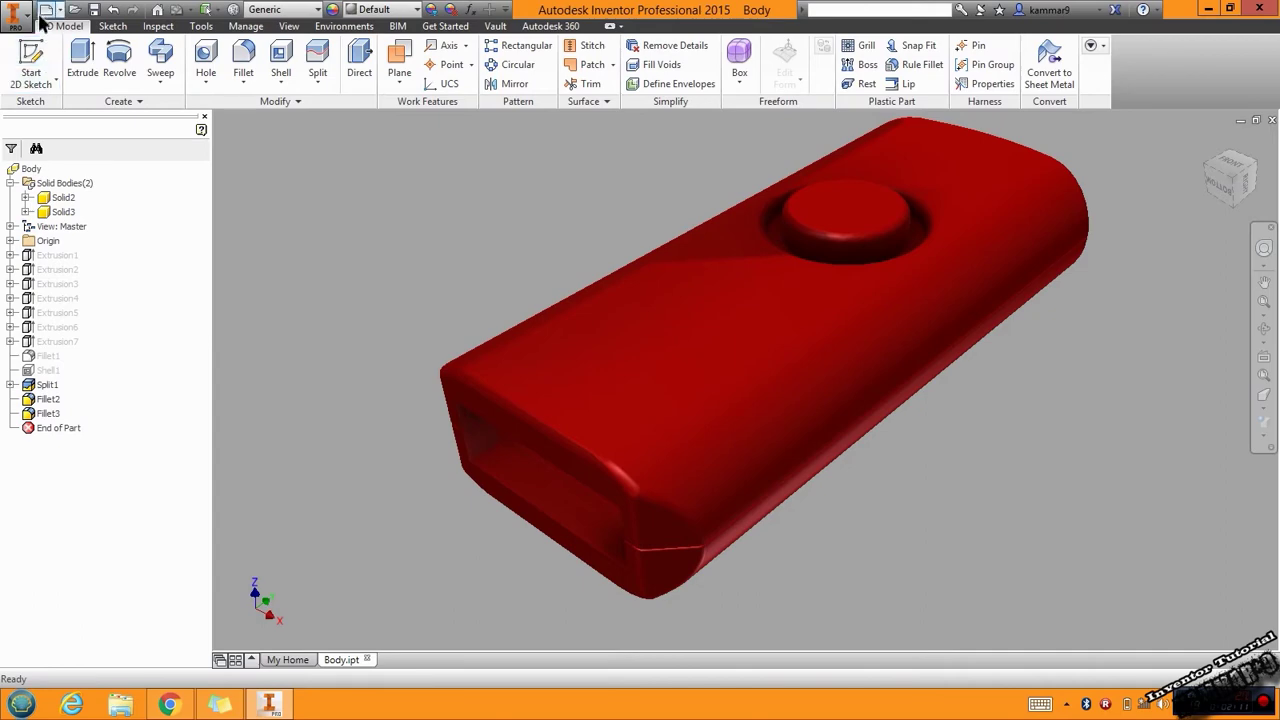
- Create a new Standard.ipt part and start Sketch1 on its Origin XY Plane
{"action": "left_click", "coordinate": [44, 10]}
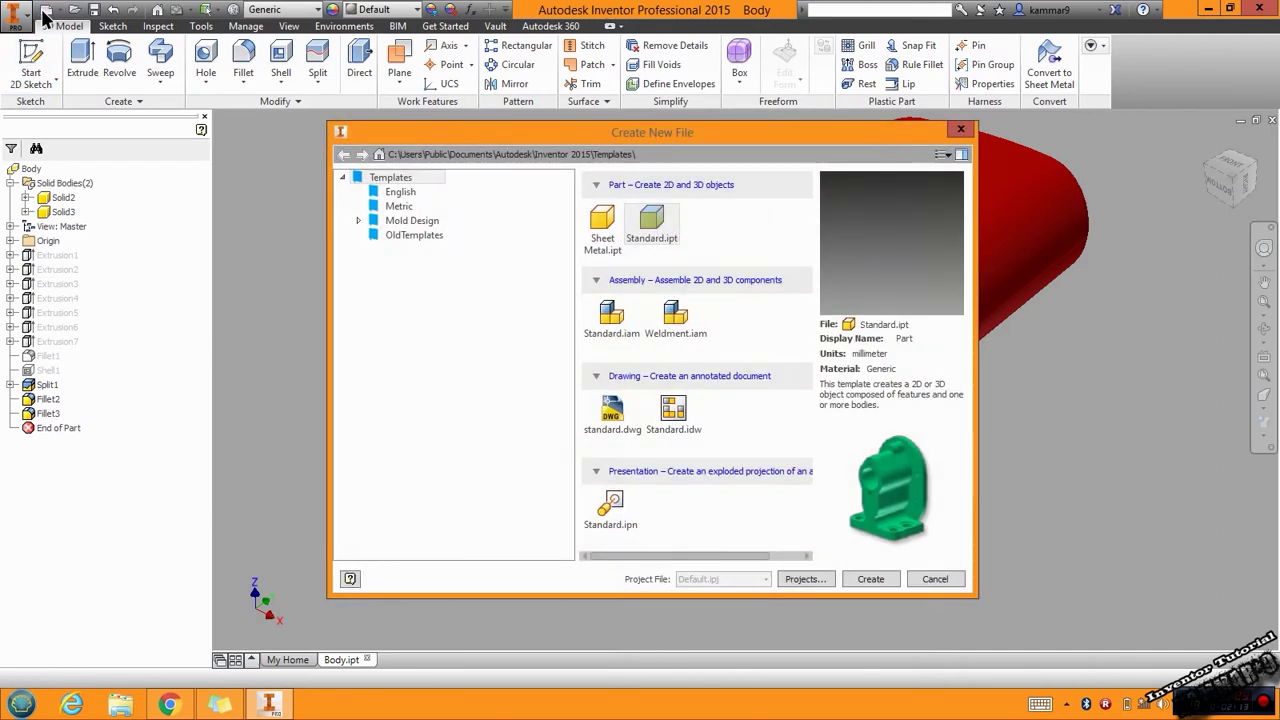
{"action": "left_click", "coordinate": [645, 228]}
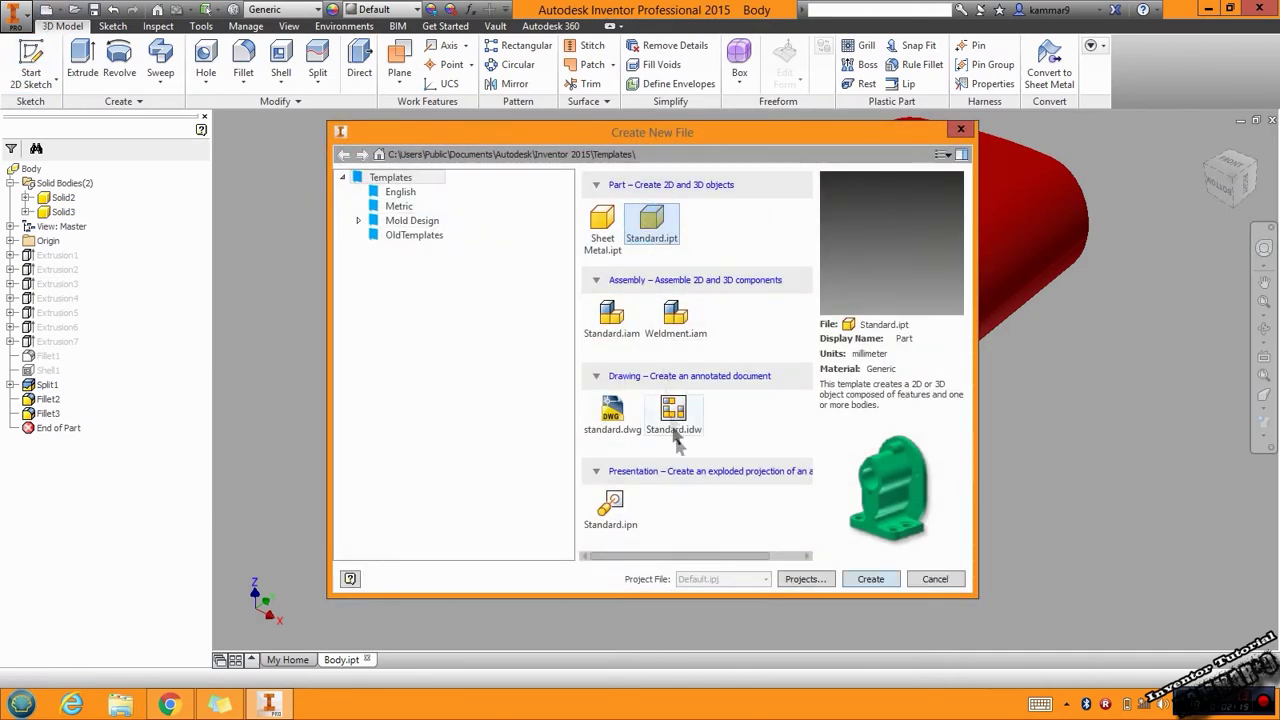
{"action": "left_click", "coordinate": [868, 580]}
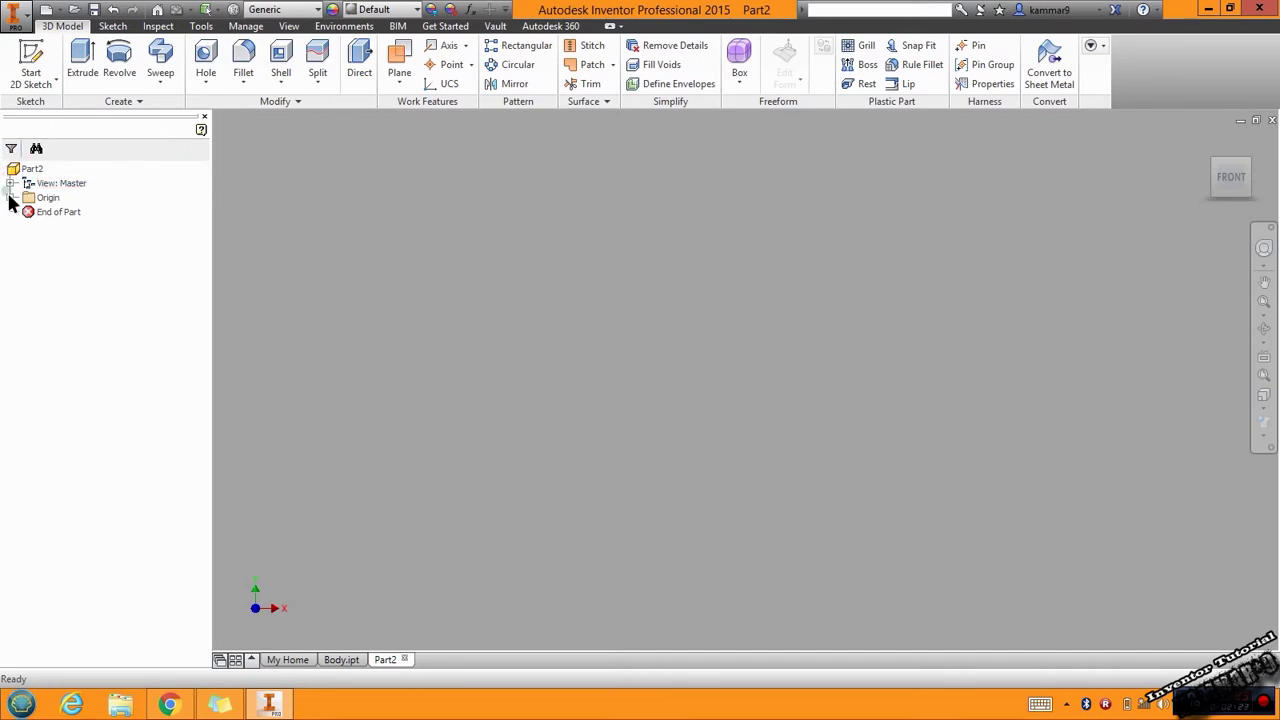
{"action": "left_click", "coordinate": [10, 198]}
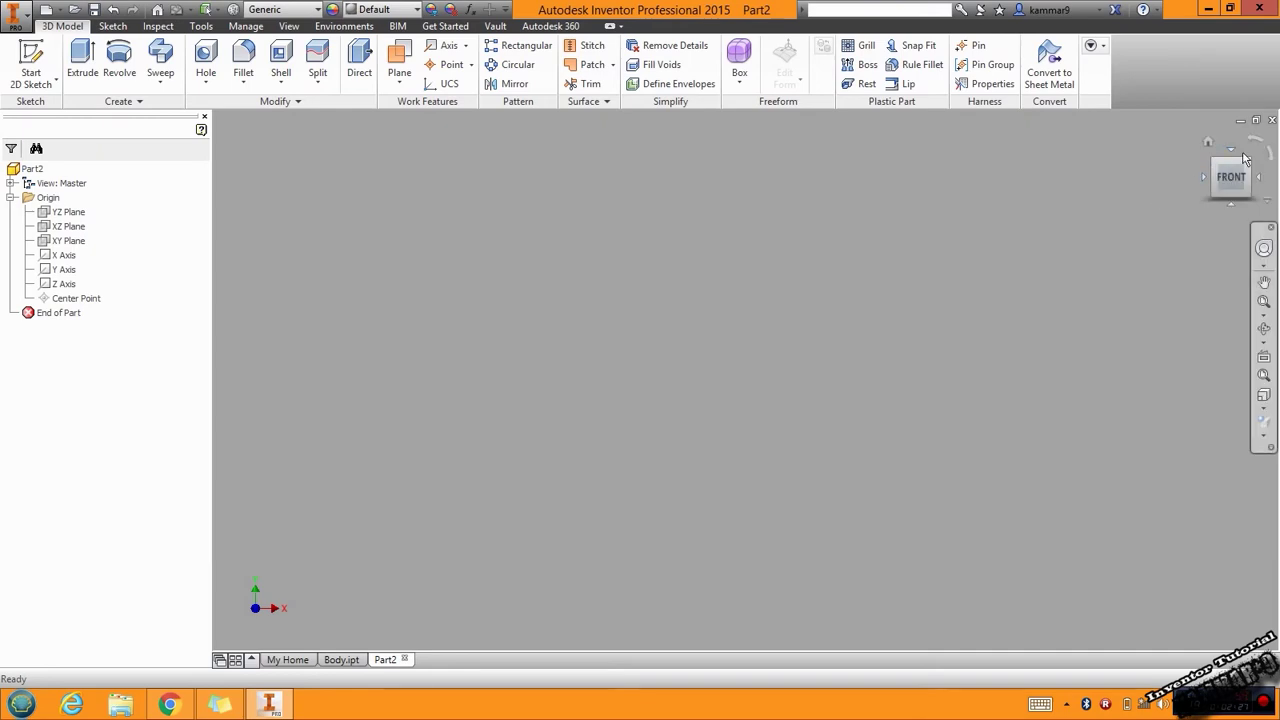
{"action": "left_click", "coordinate": [53, 241]}
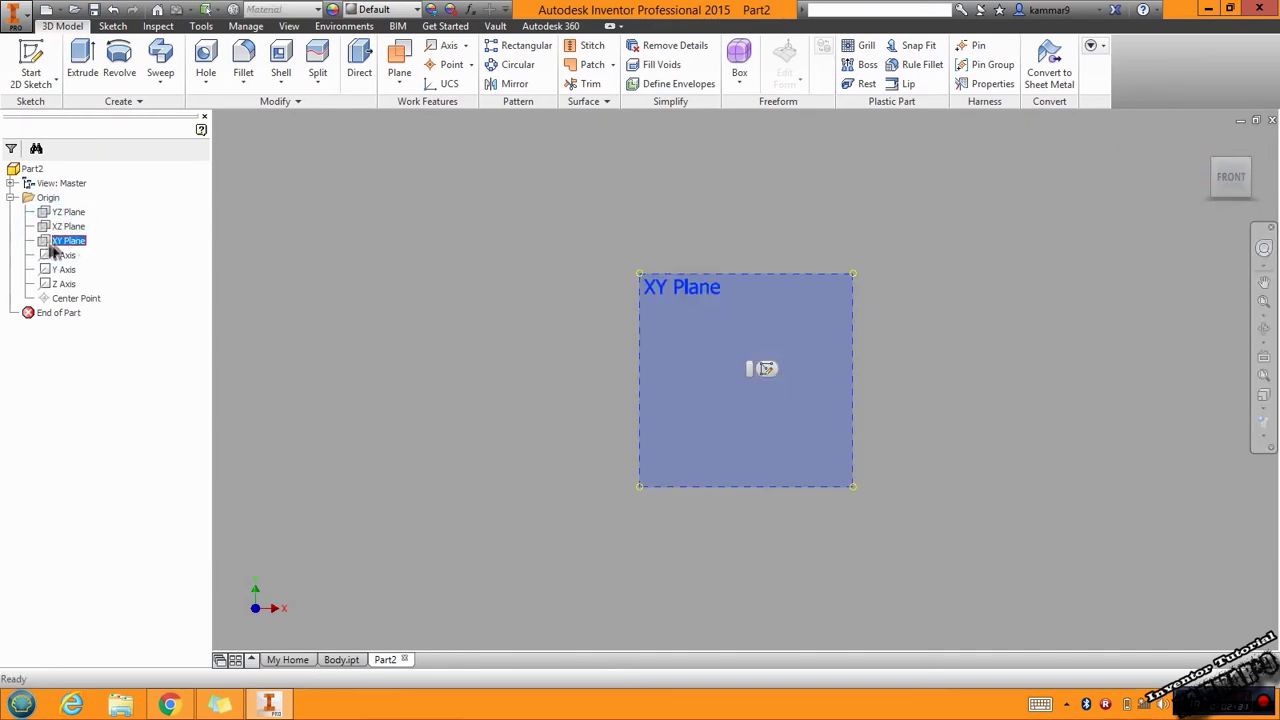
{"action": "left_click", "coordinate": [35, 70]}
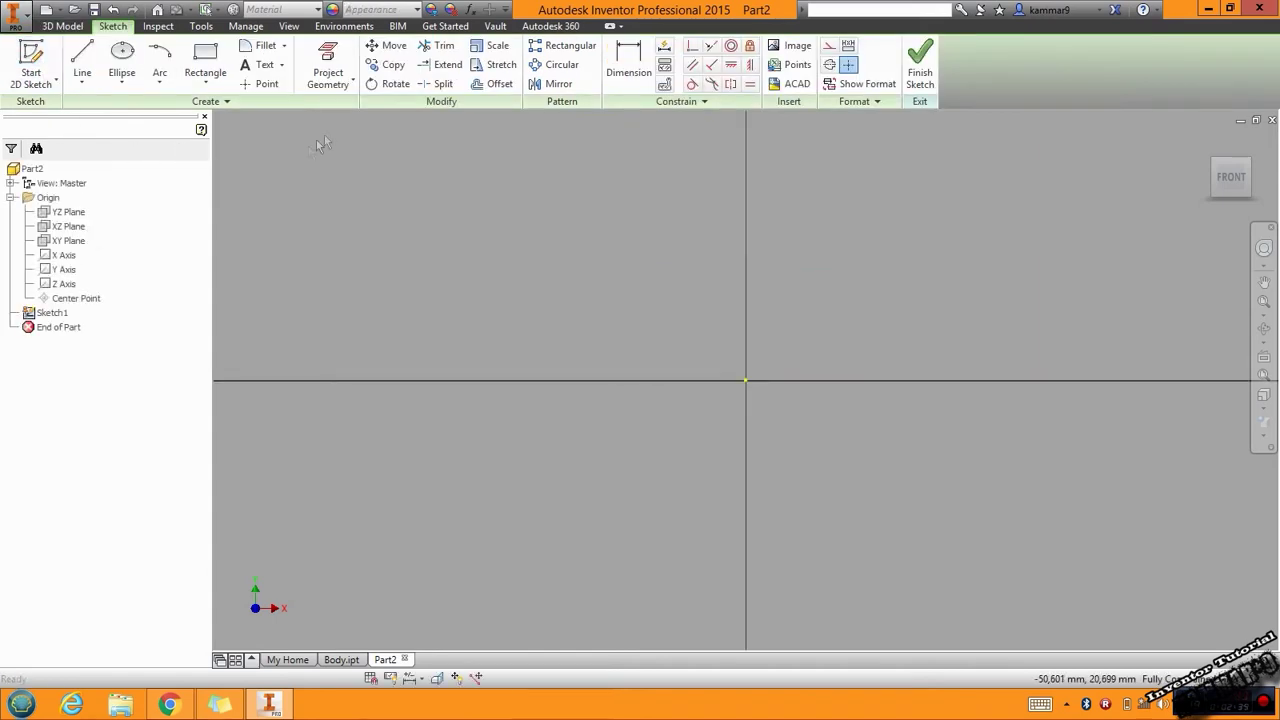
- Draw a rectangle from the origin, 9 mm wide and 38 mm tall
{"action": "left_click", "coordinate": [206, 62]}
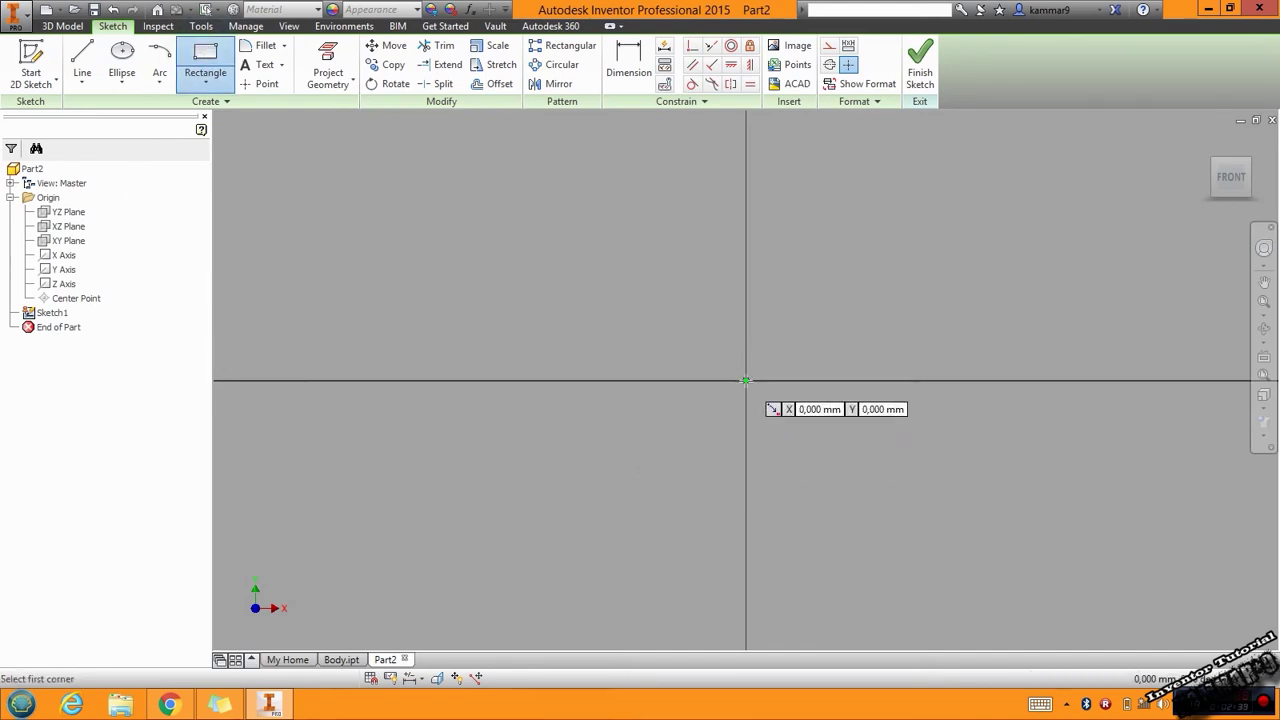
{"action": "left_click", "coordinate": [745, 380]}
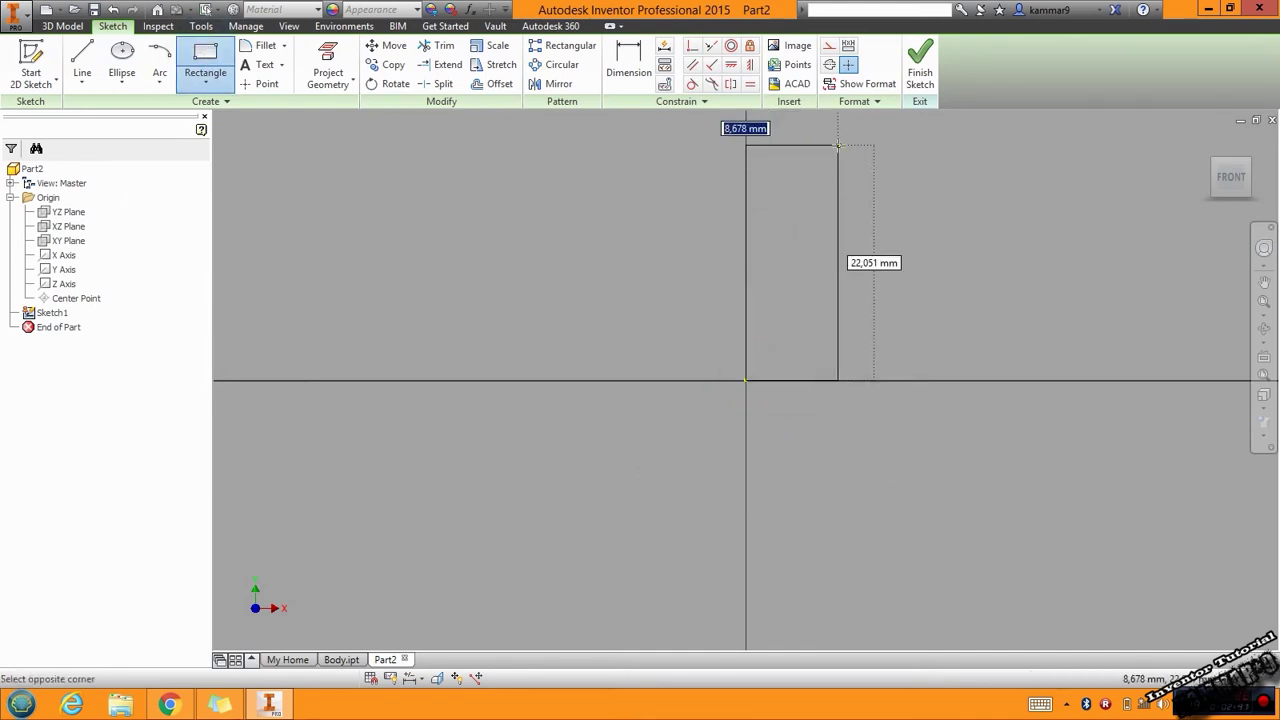
{"action": "type", "text": "5"}
{"action": "key", "text": "Tab"}
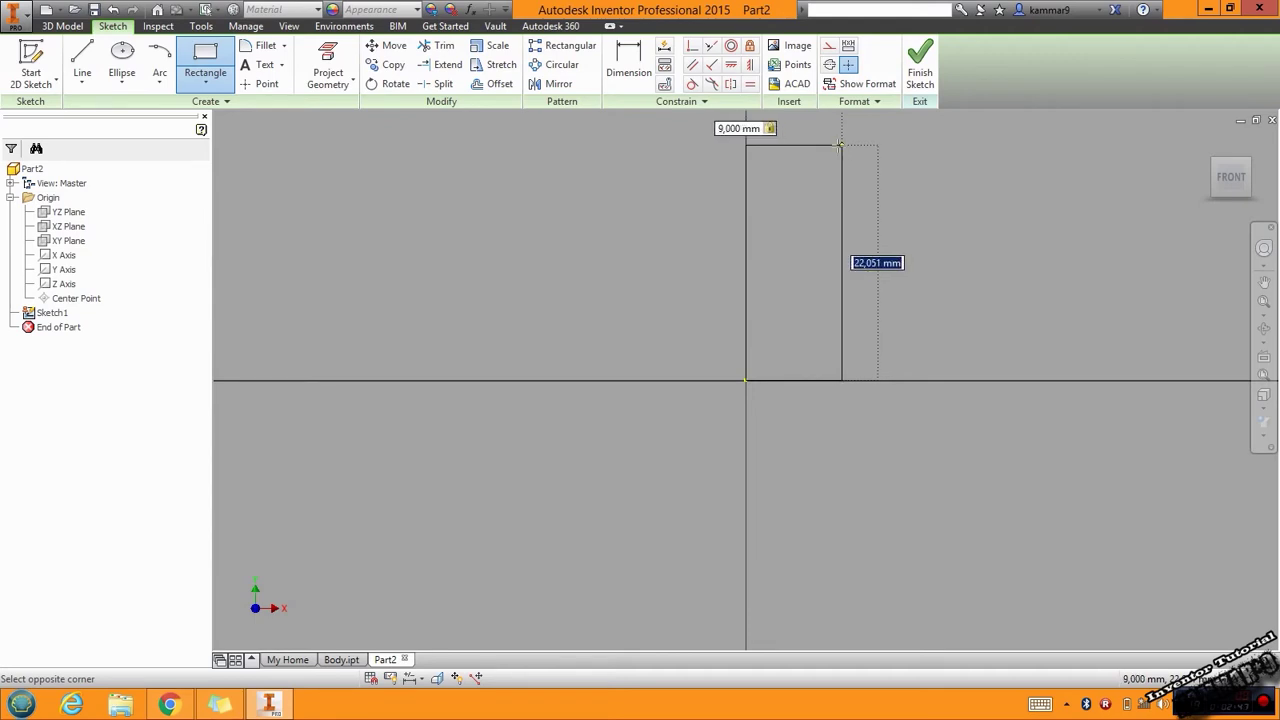
{"action": "type", "text": "5,10"}
{"action": "key", "text": "Return"}
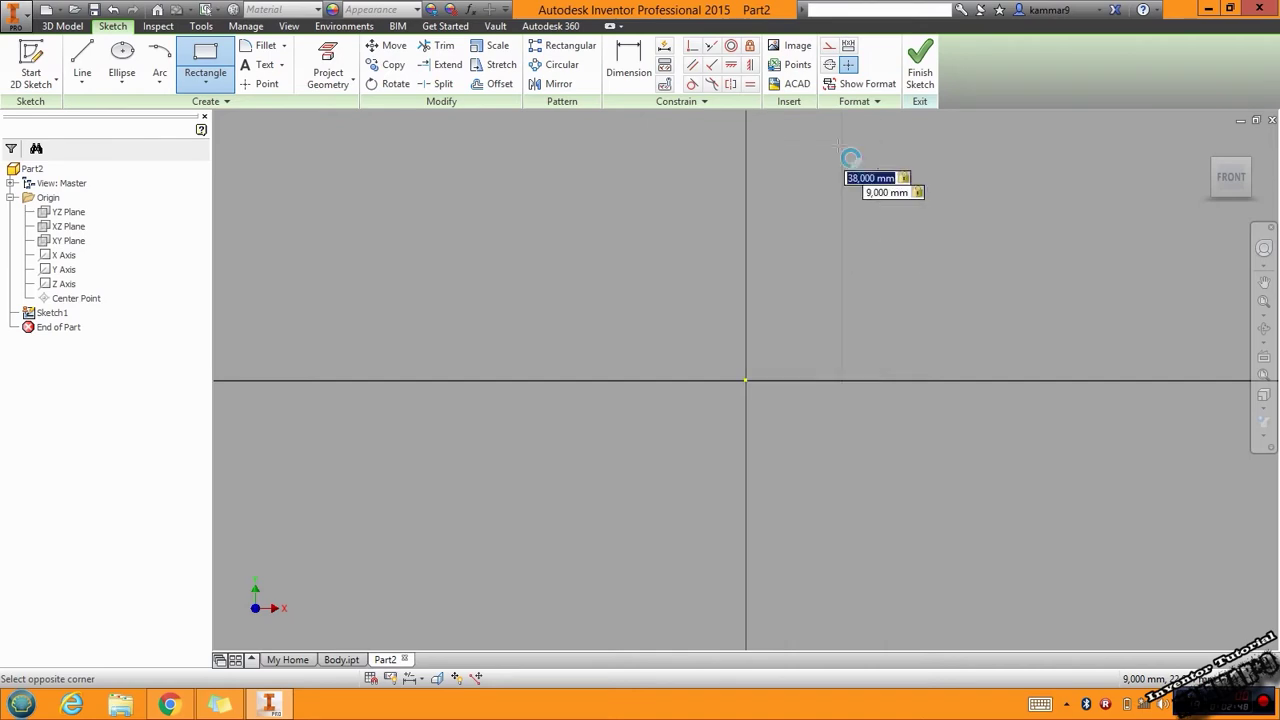
{"action": "scroll", "coordinate": [658, 326], "scroll_direction": "down", "scroll_amount": 2}
{"action": "scroll", "coordinate": [658, 326], "scroll_direction": "down", "scroll_amount": 2}
{"action": "scroll", "coordinate": [700, 220], "scroll_direction": "up", "scroll_amount": 3}
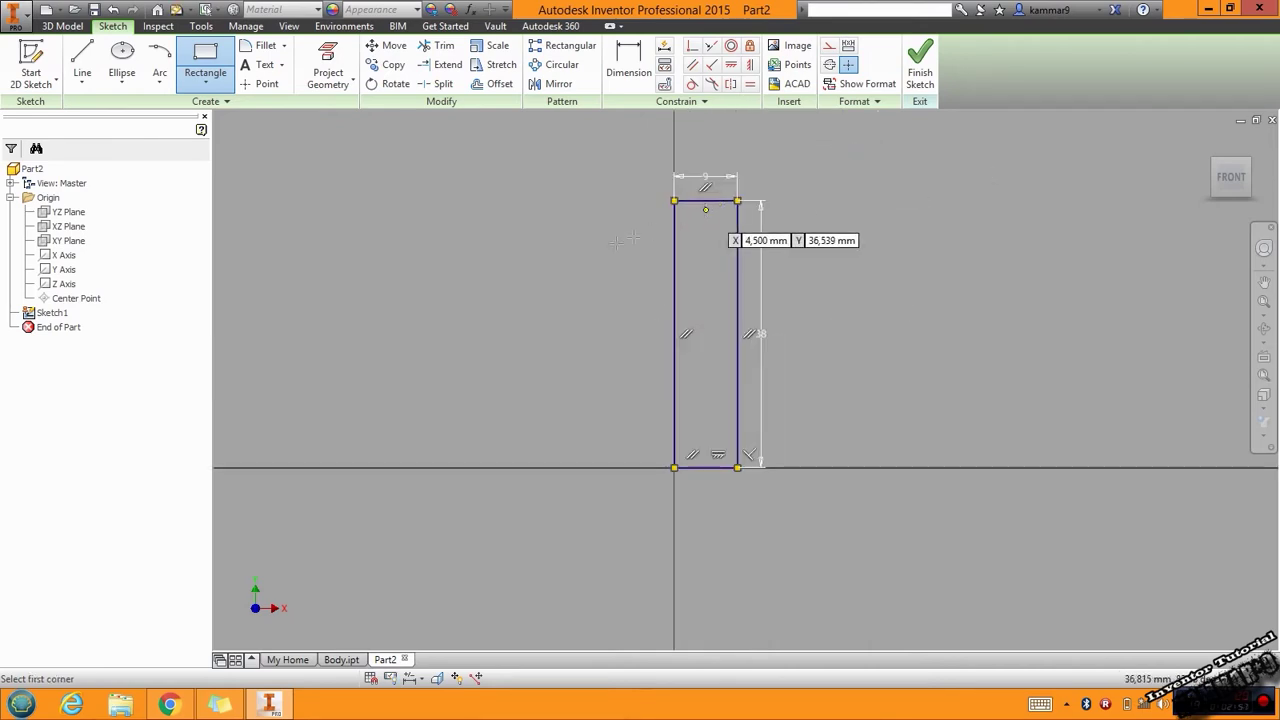
- Delete the rectangle's top edge to leave an open U-shaped profile
{"action": "key", "text": "Escape"}
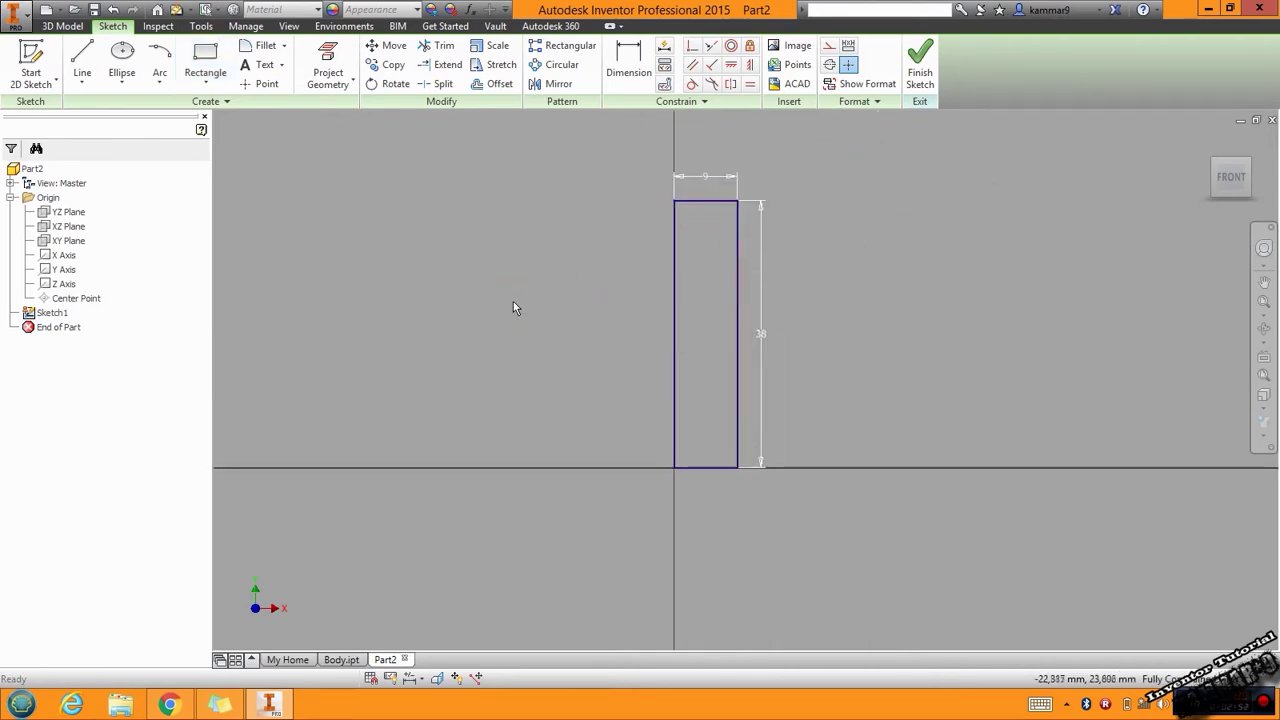
{"action": "scroll", "coordinate": [575, 231], "scroll_direction": "up", "scroll_amount": 3}
{"action": "scroll", "coordinate": [604, 288], "scroll_direction": "down", "scroll_amount": 2}
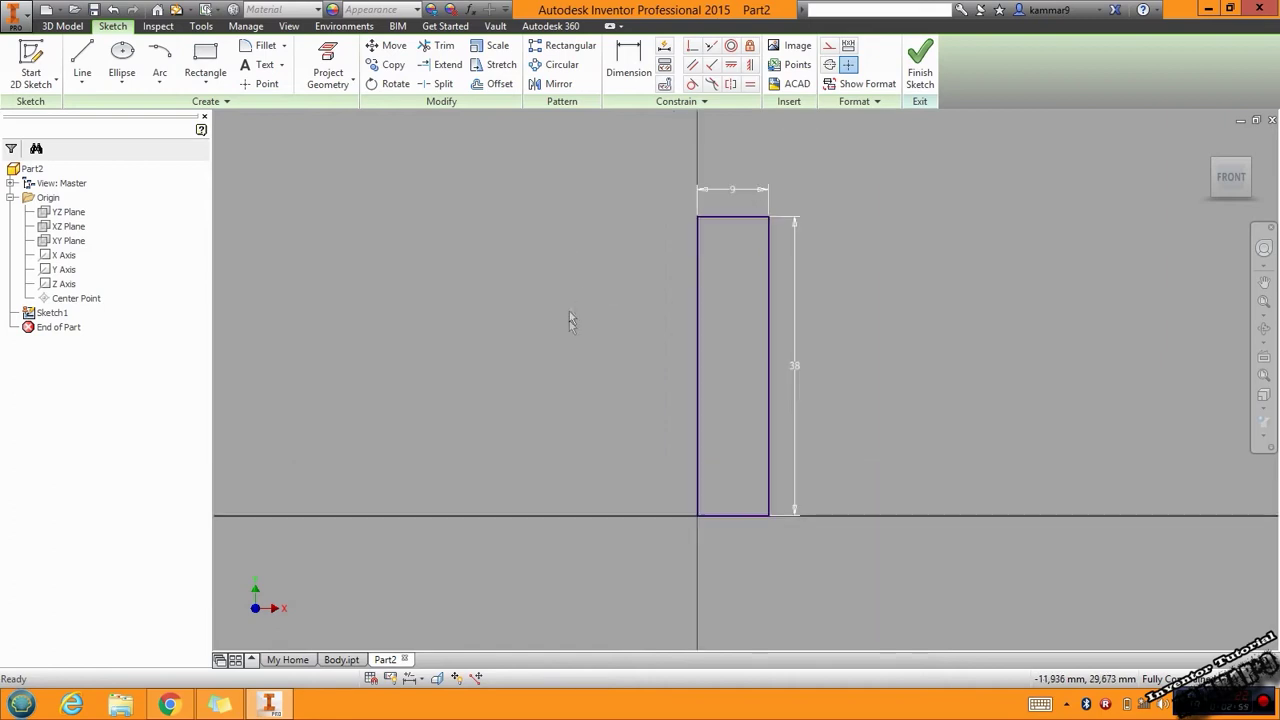
{"action": "left_click", "coordinate": [729, 218]}
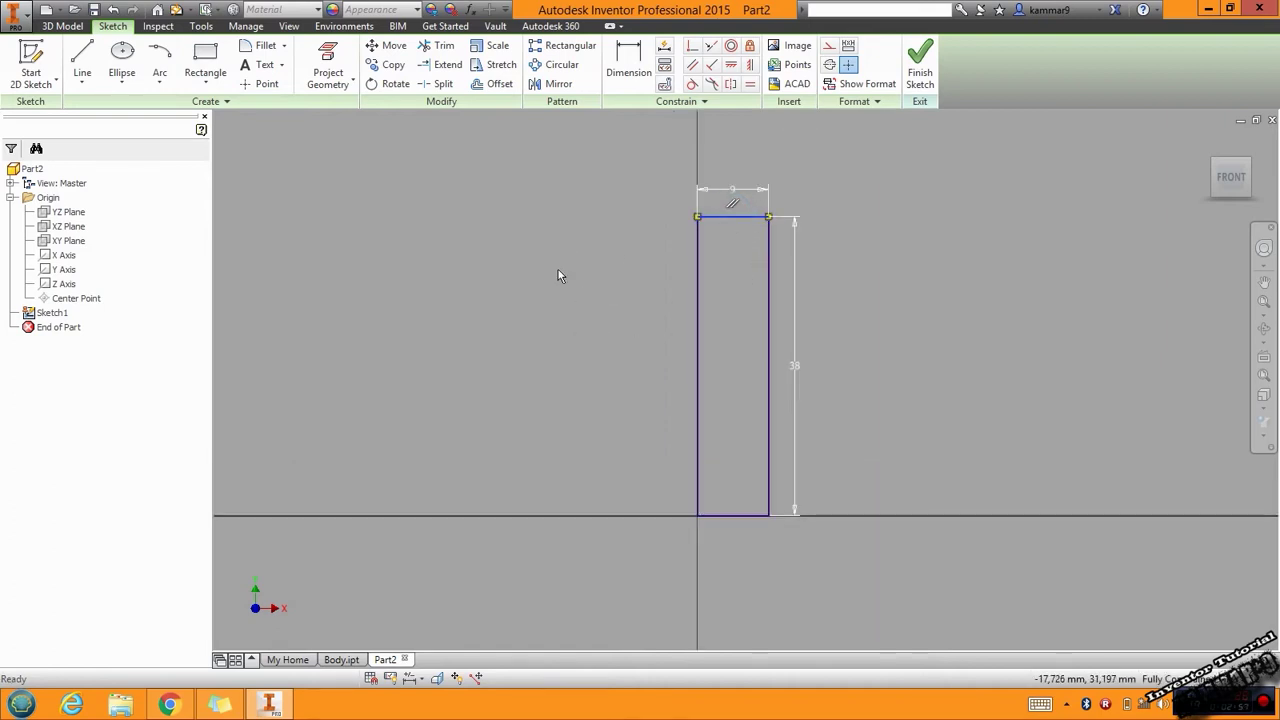
{"action": "key", "text": "Delete"}
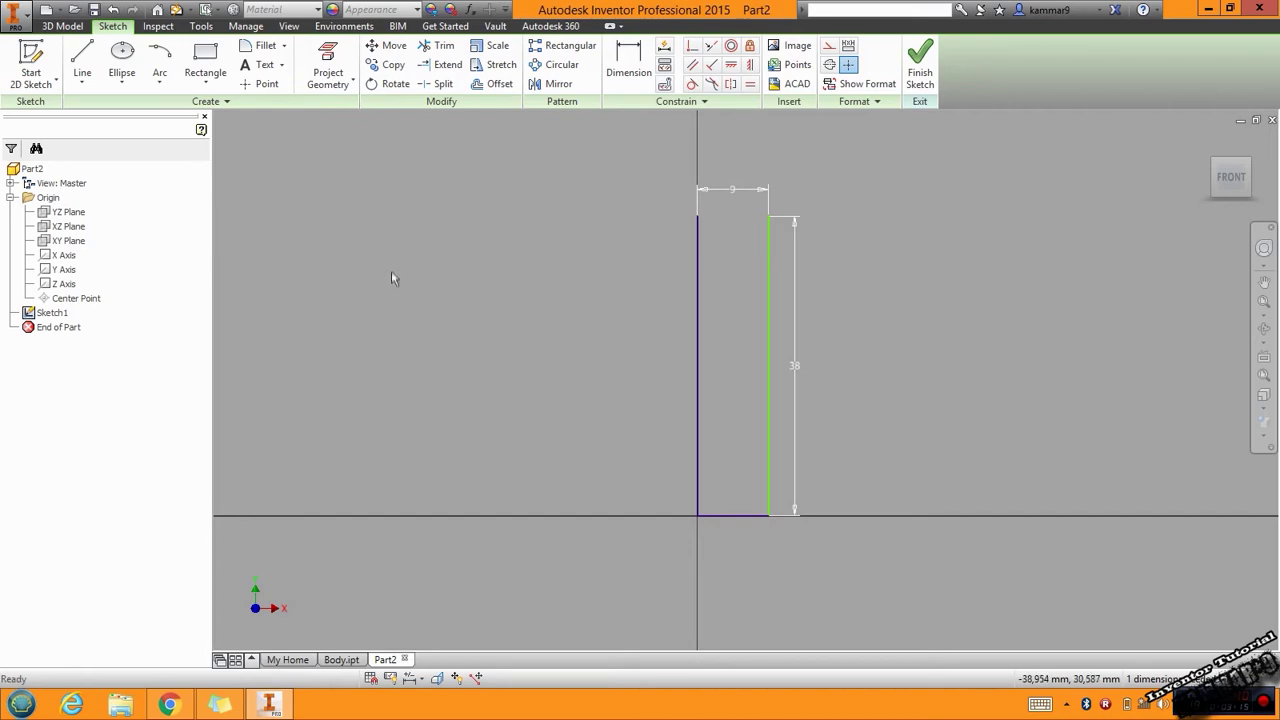
- Make the left line a construction centre line, delete the 9 dimension, and extend it upward
{"action": "left_click", "coordinate": [697, 285]}
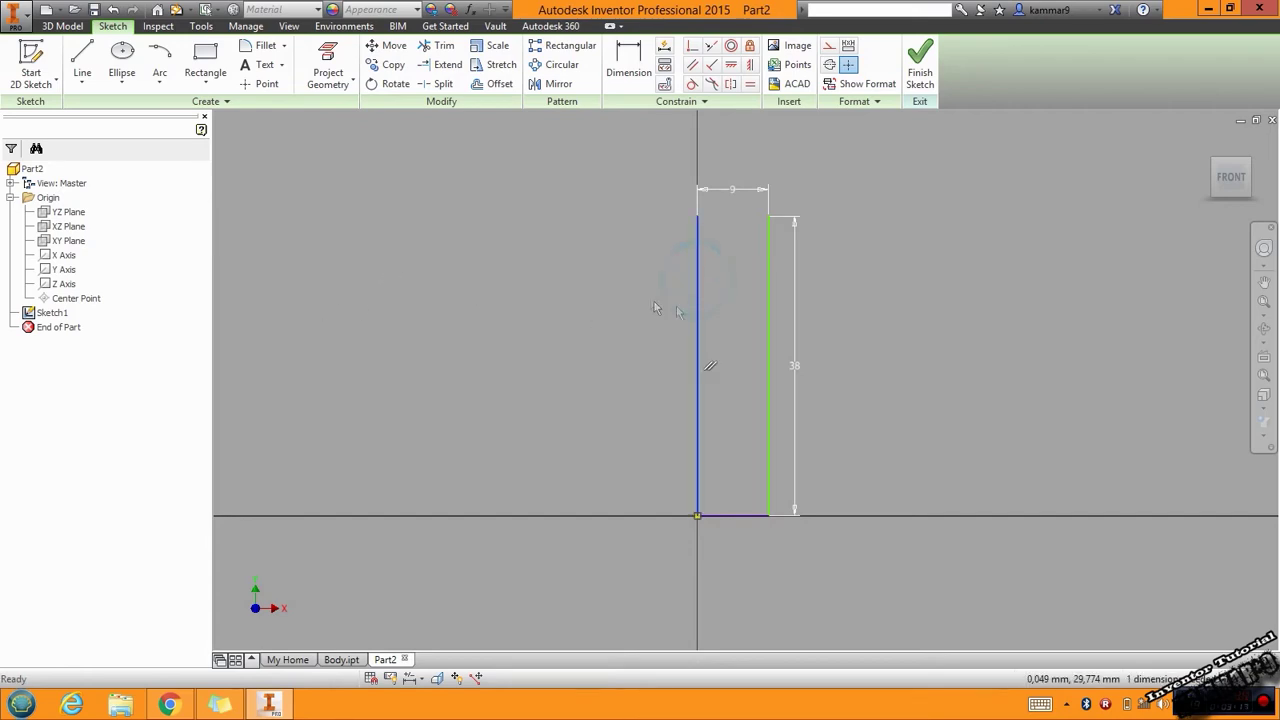
{"action": "left_click", "coordinate": [829, 47]}
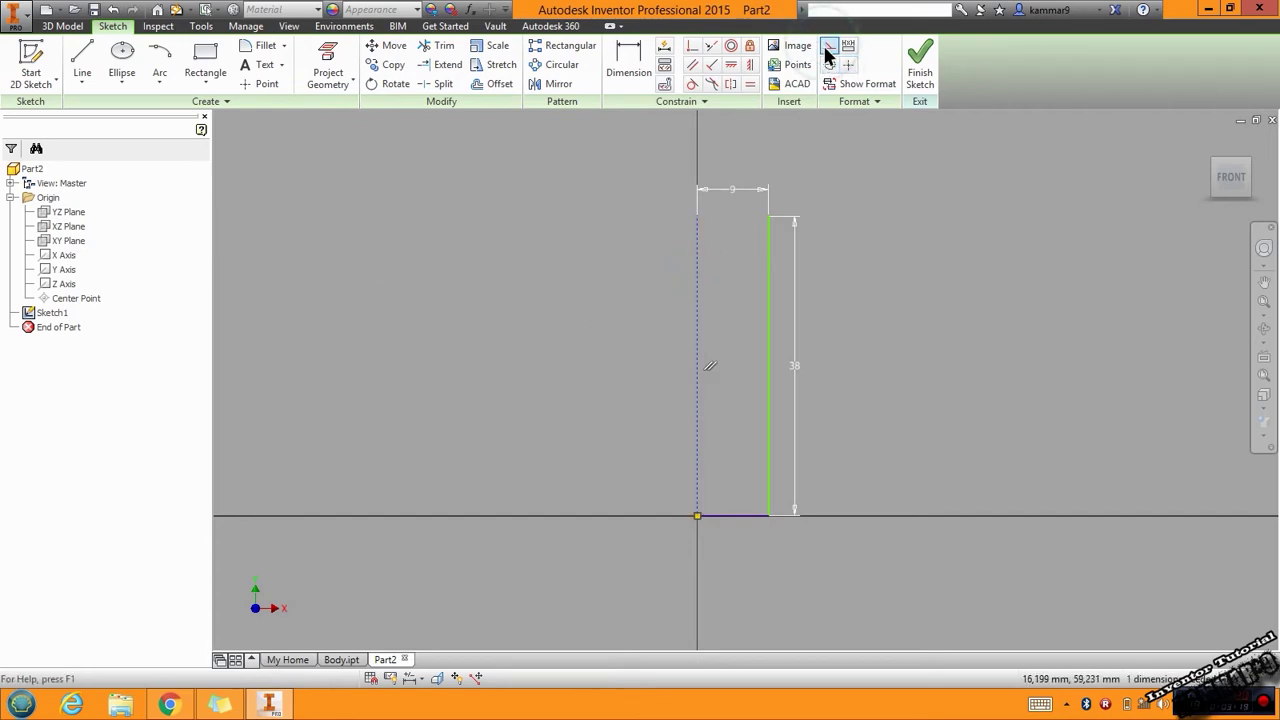
{"action": "key", "text": "Escape"}
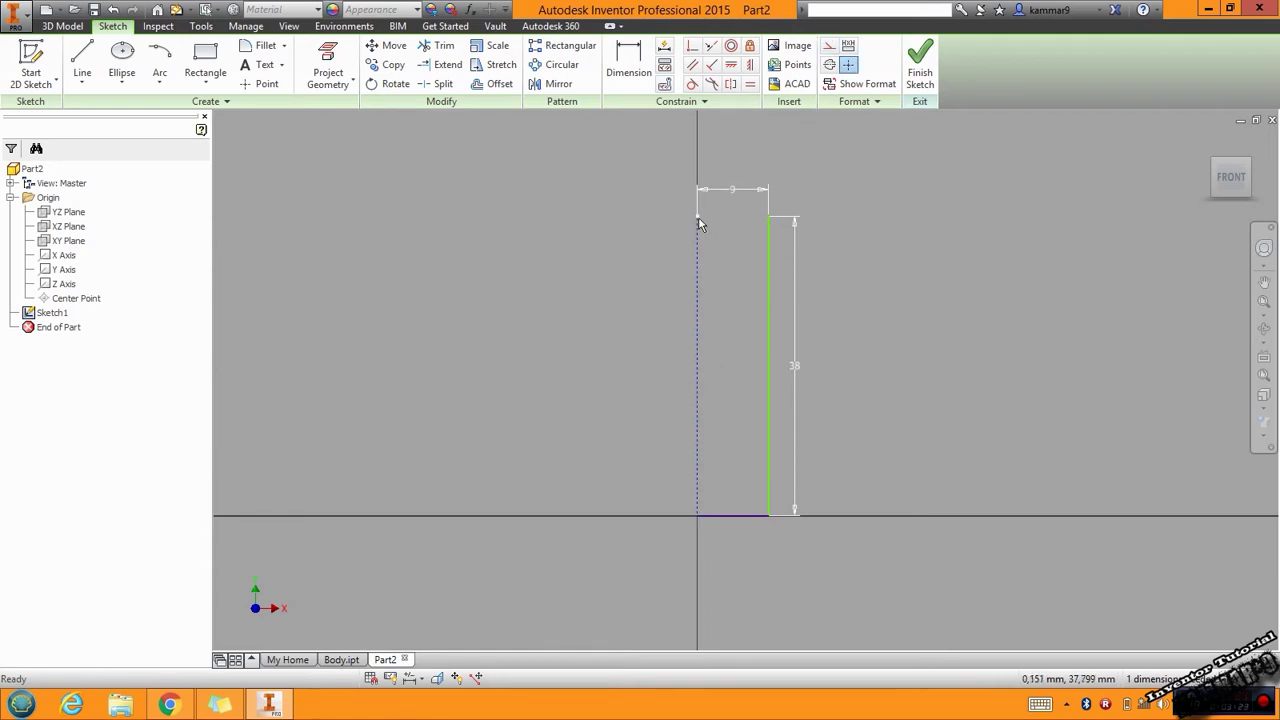
{"action": "left_click_drag", "start_coordinate": [698, 214], "coordinate": [699, 202]}
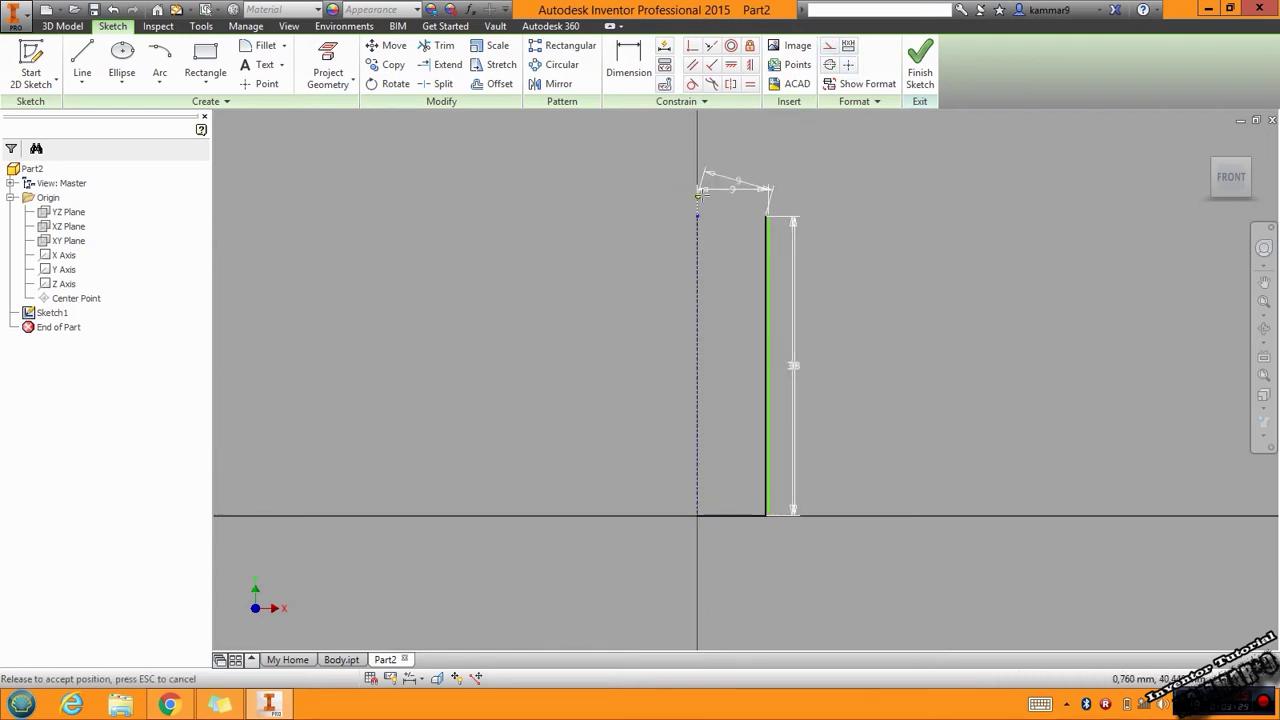
{"action": "left_click", "coordinate": [737, 187]}
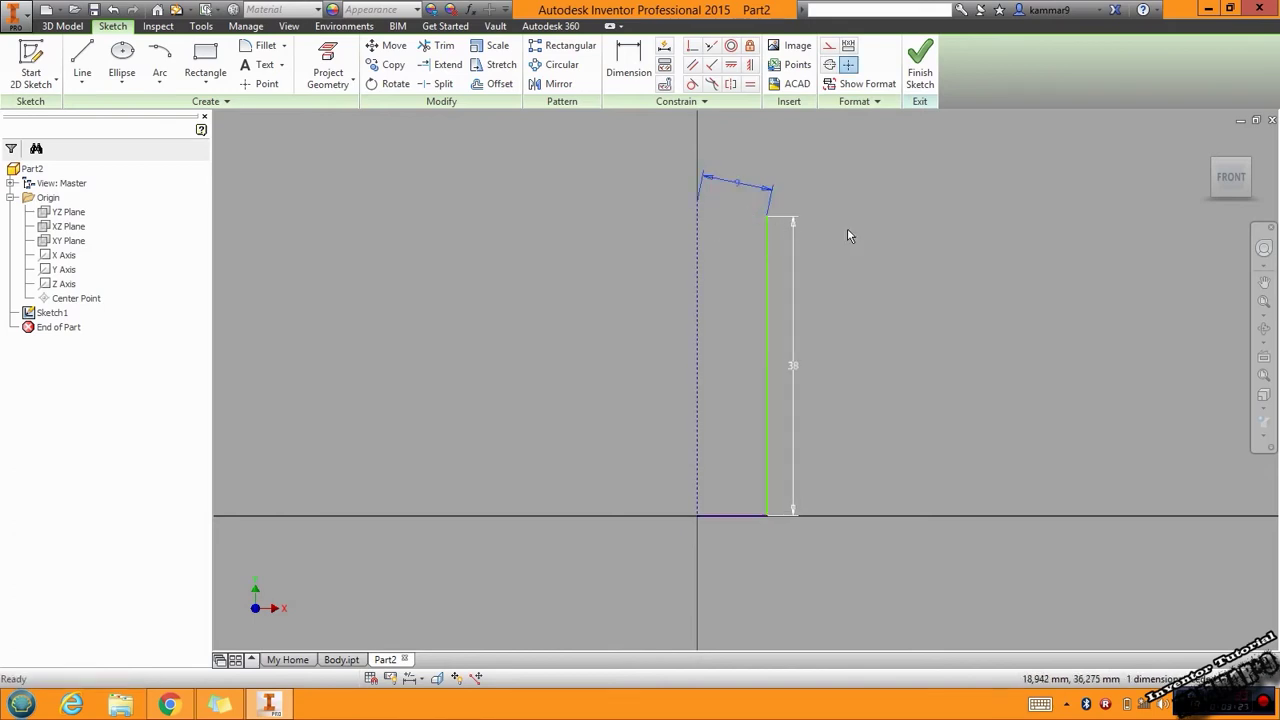
{"action": "key", "text": "Delete"}
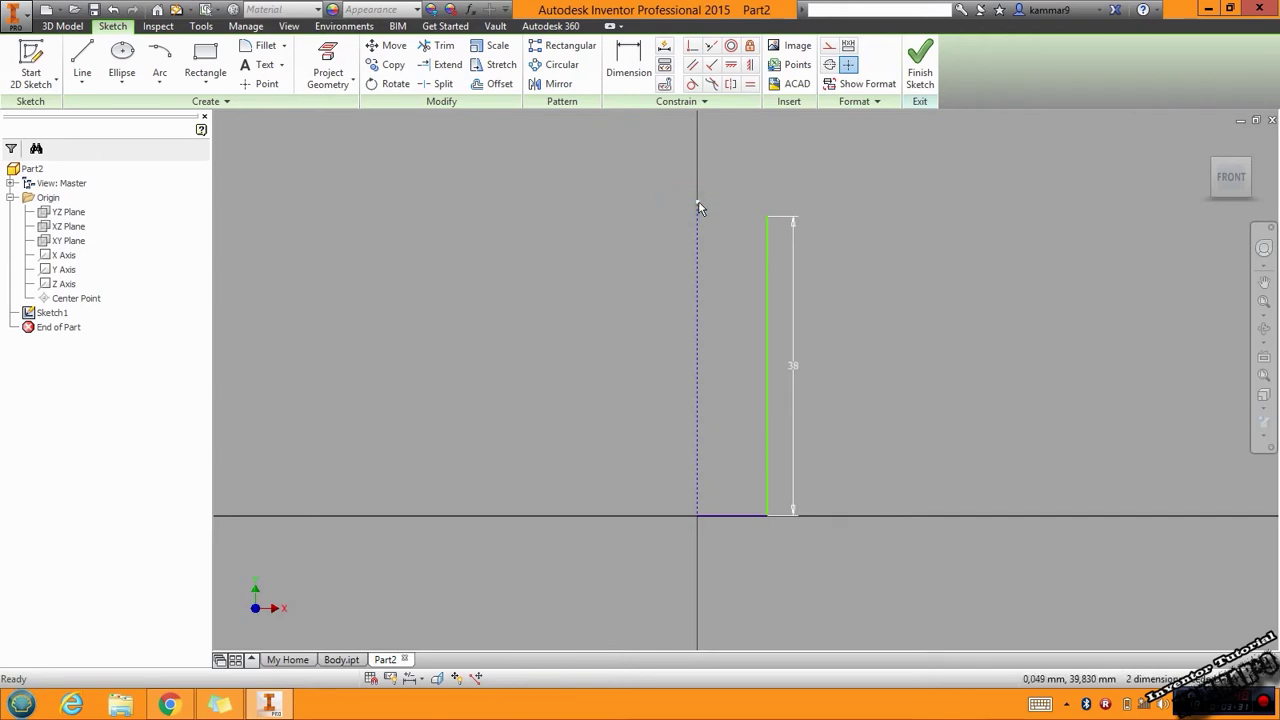
{"action": "left_click_drag", "start_coordinate": [697, 202], "coordinate": [697, 190]}
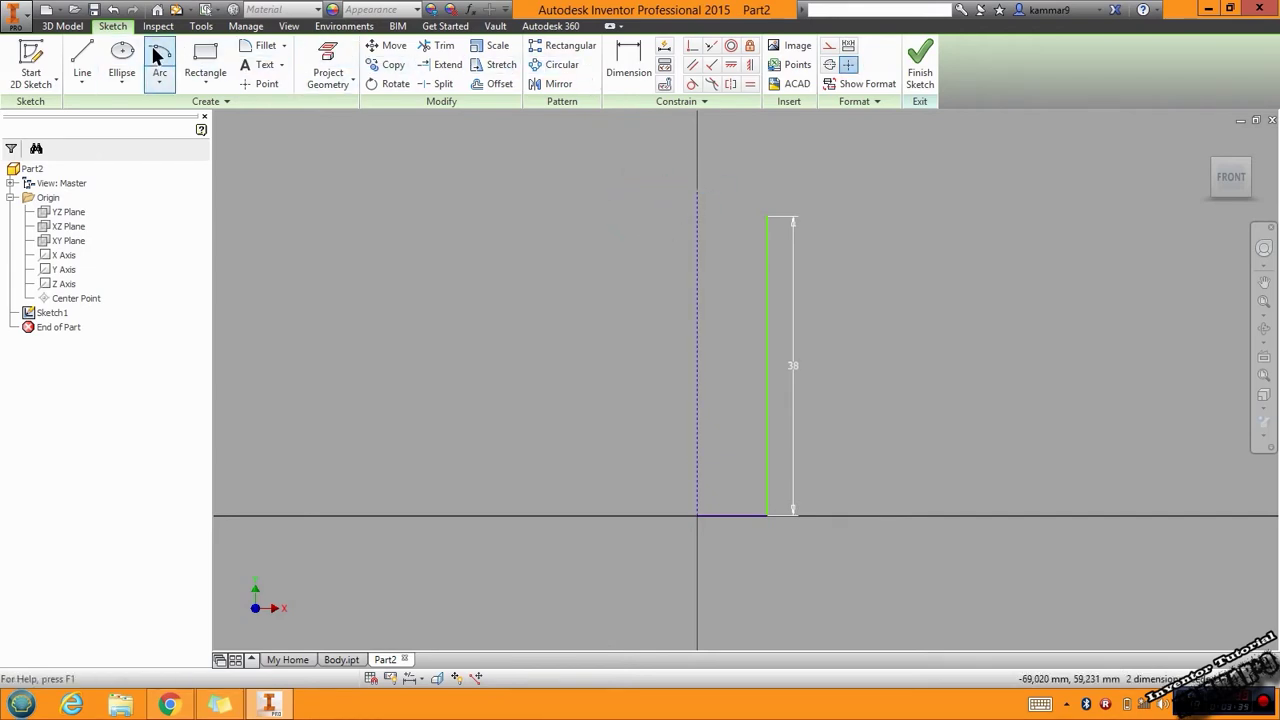
- Draw a three-point arc from the centre line top to the tall line's top
{"action": "left_click", "coordinate": [159, 86]}
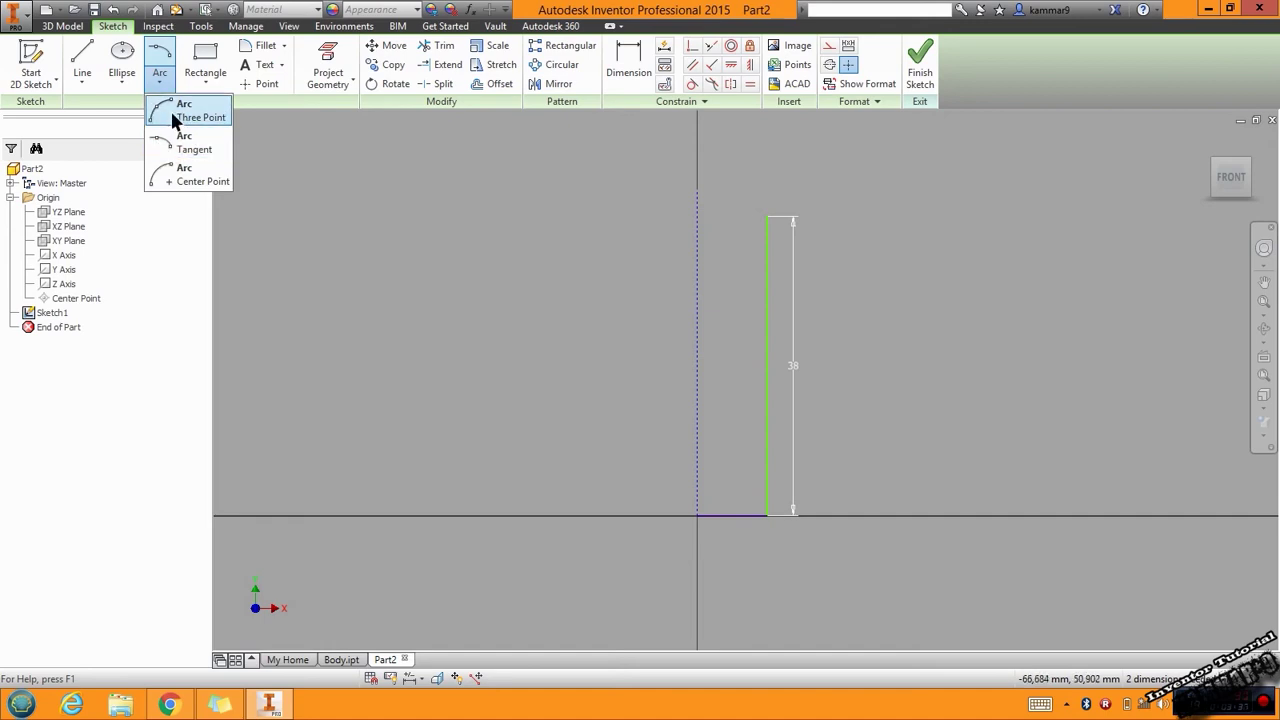
{"action": "left_click", "coordinate": [173, 120]}
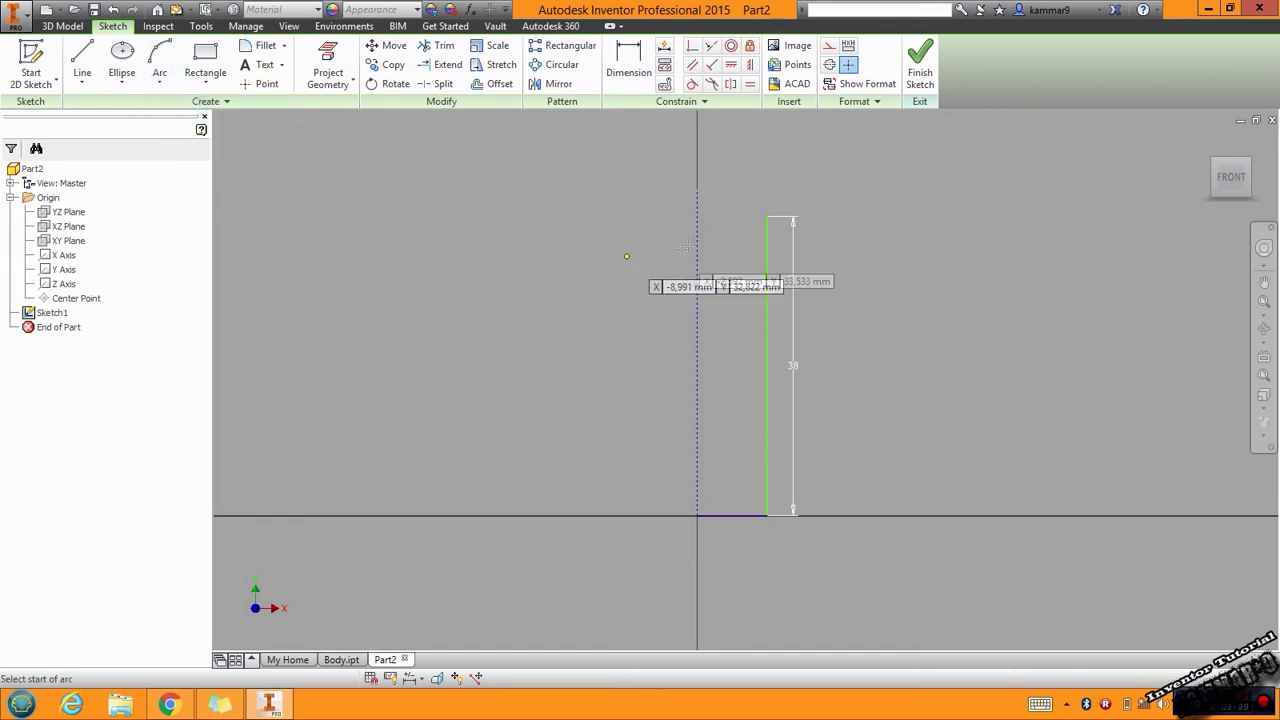
{"action": "left_click", "coordinate": [765, 220]}
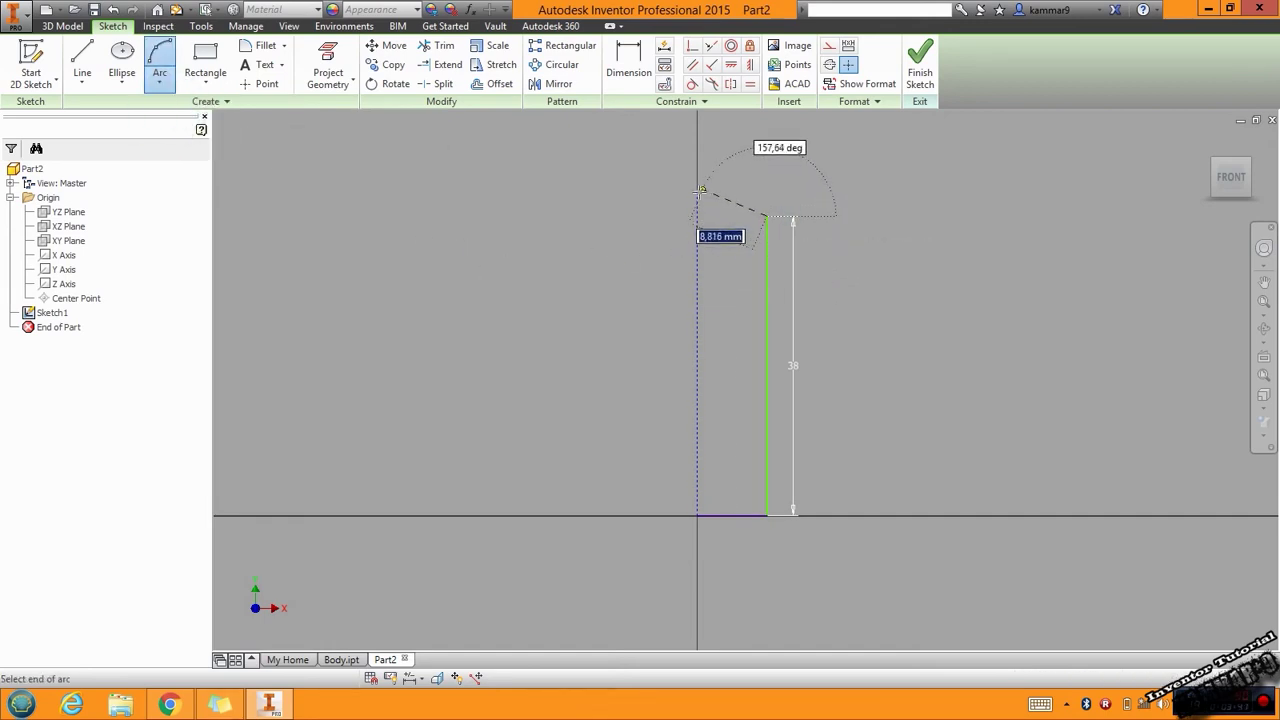
{"action": "left_click", "coordinate": [697, 188]}
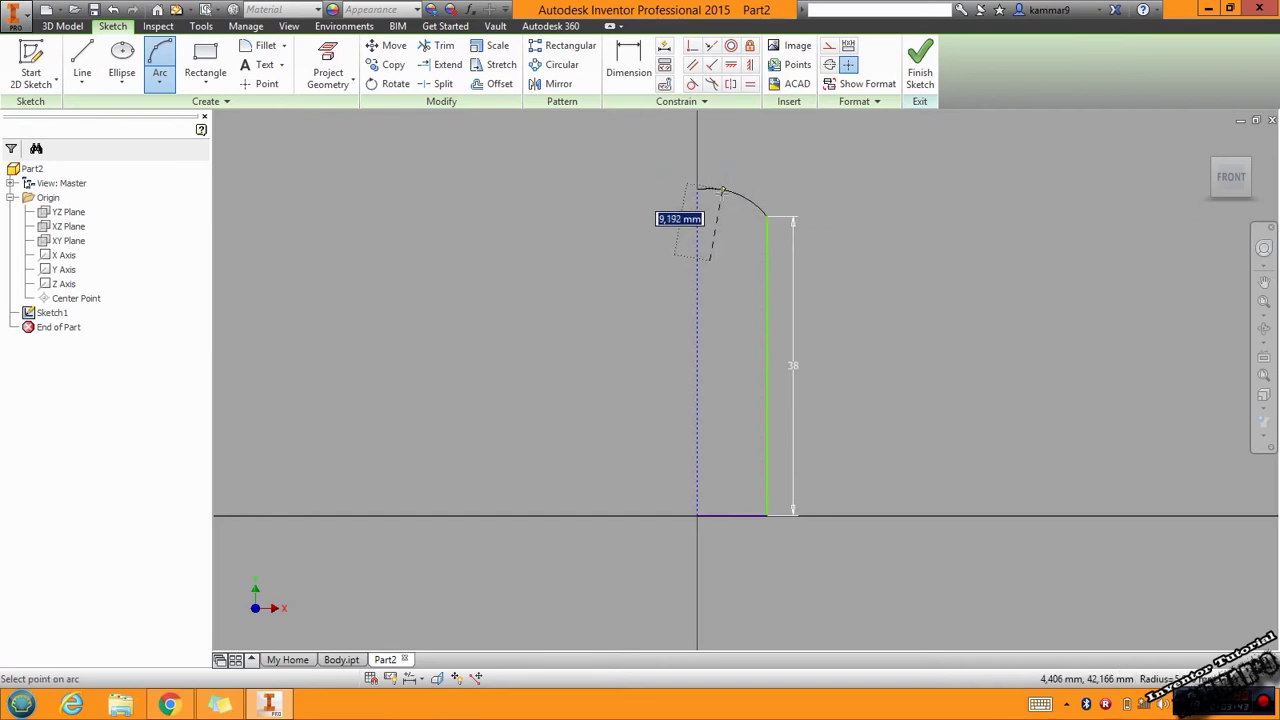
{"action": "left_click", "coordinate": [730, 198]}
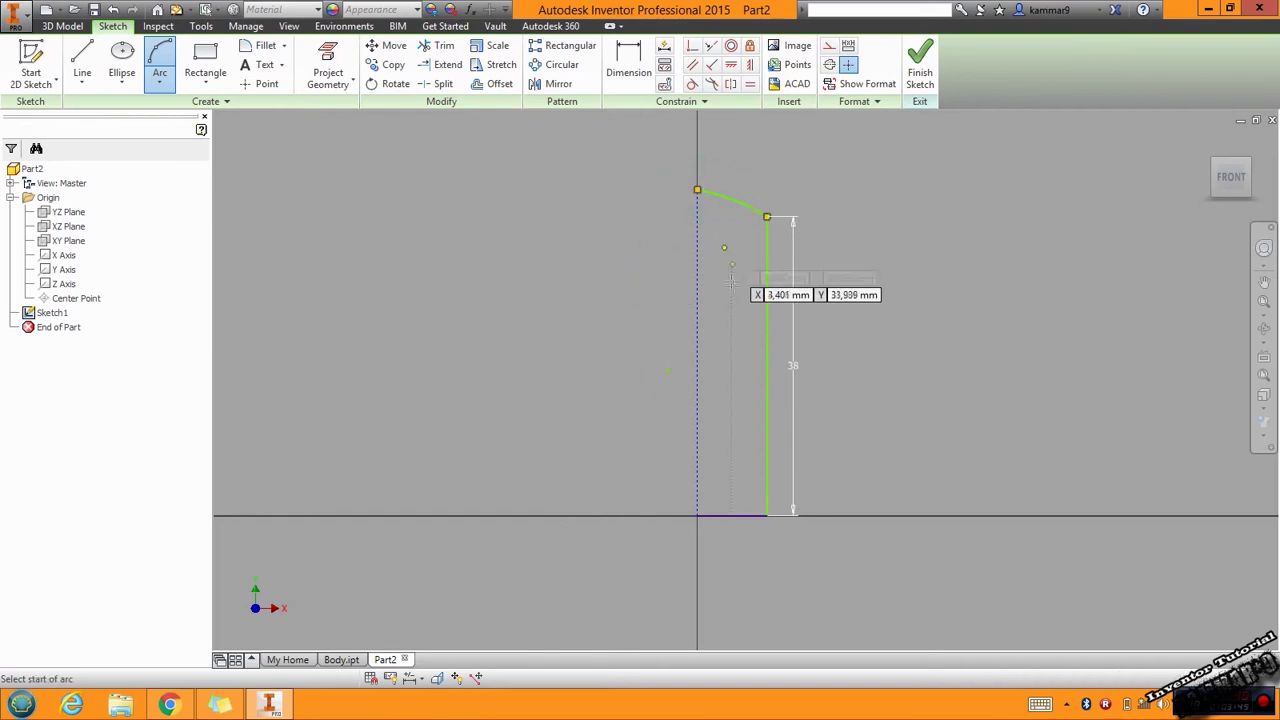
{"action": "key", "text": "Escape"}
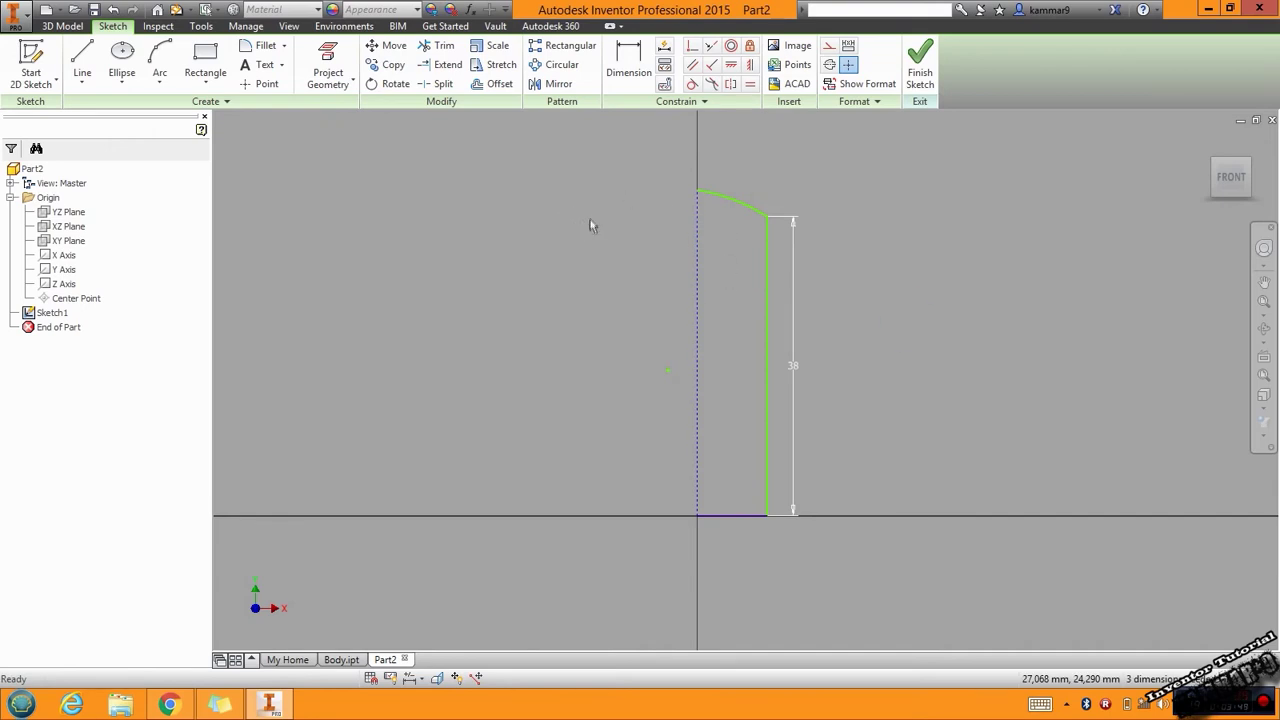
- Dimension the arc radius to 21.25 and the profile width to 9
{"action": "left_click", "coordinate": [628, 62]}
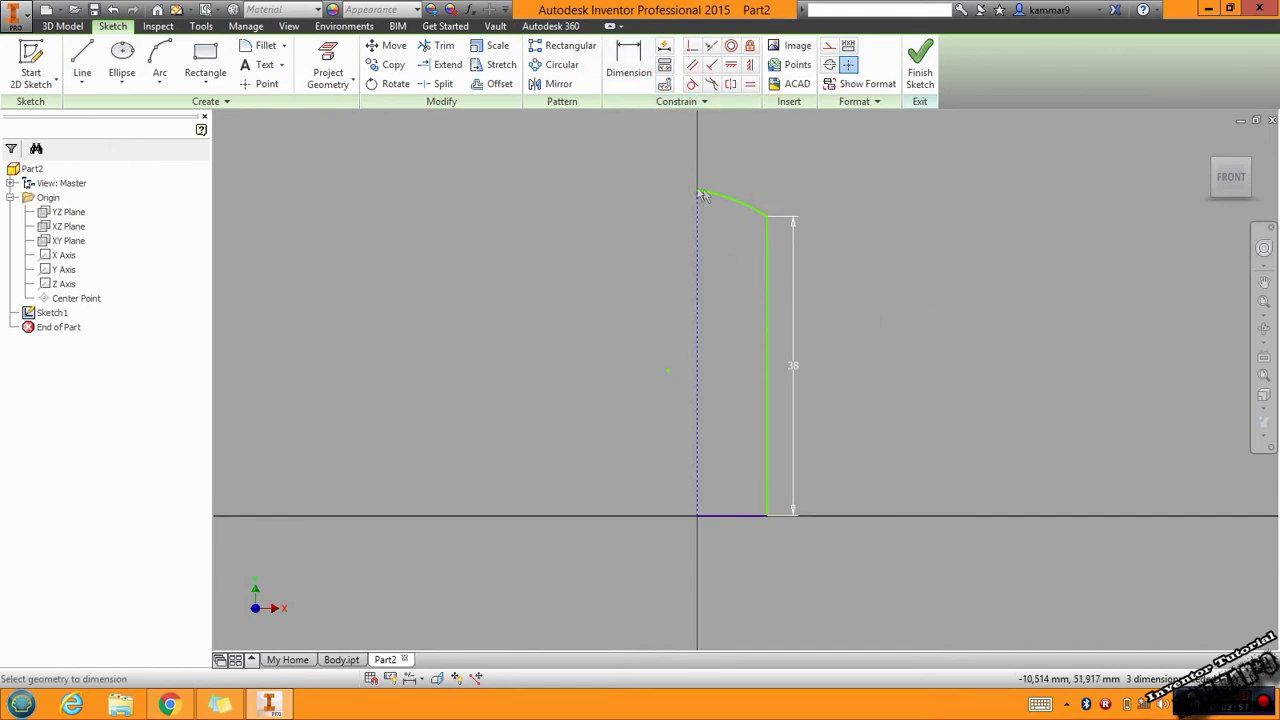
{"action": "left_click", "coordinate": [745, 205]}
{"action": "left_click", "coordinate": [810, 145]}
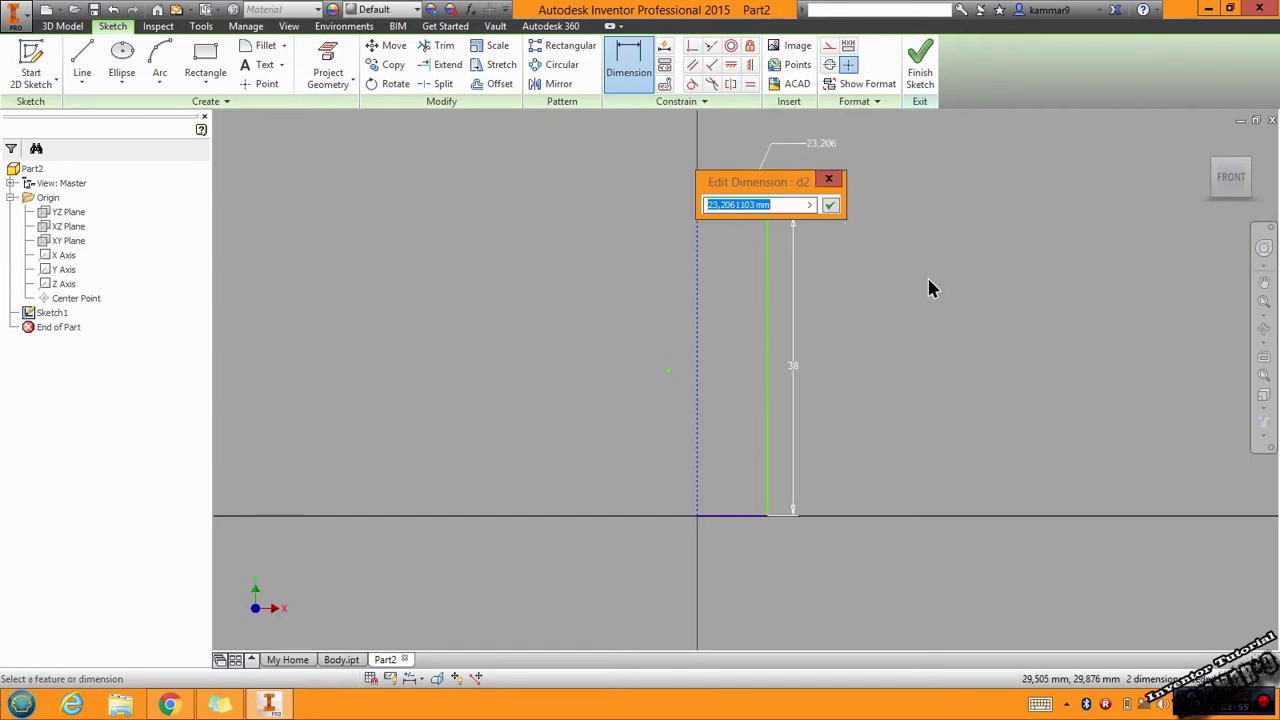
{"action": "type", "text": "21.5"}
{"action": "type", "text": "25"}
{"action": "key", "text": "Return"}
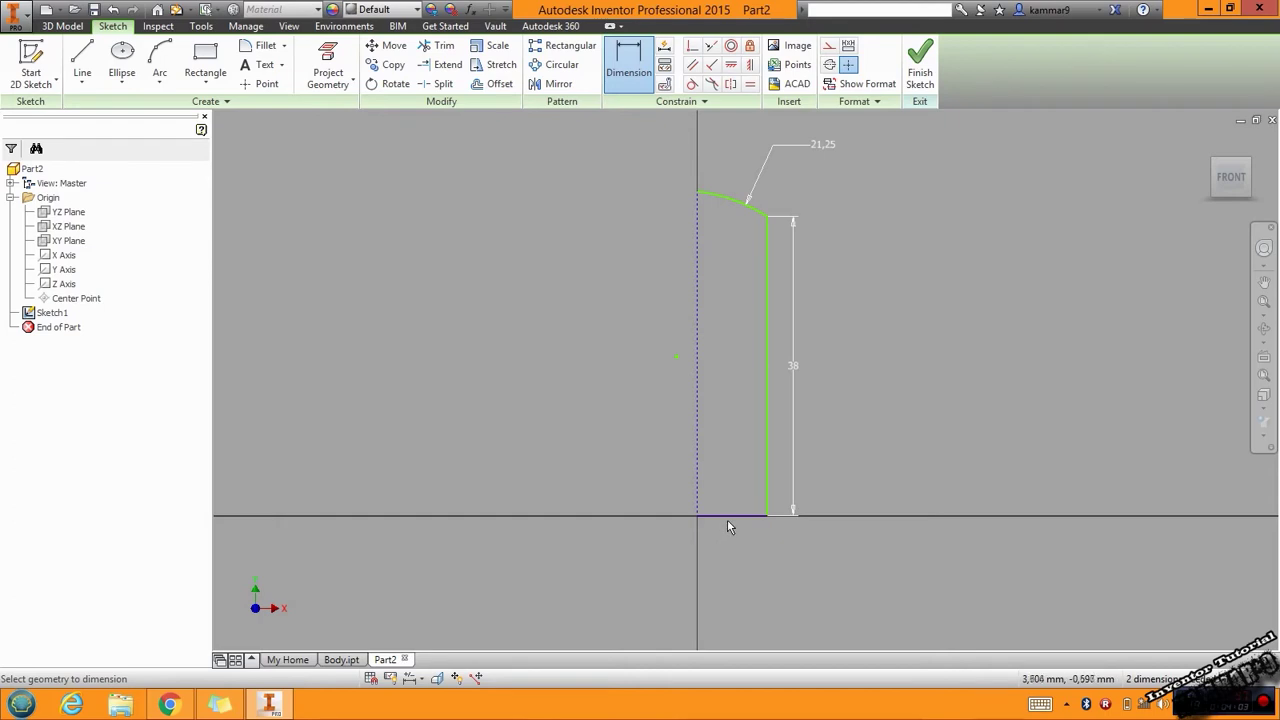
{"action": "left_click", "coordinate": [766, 495]}
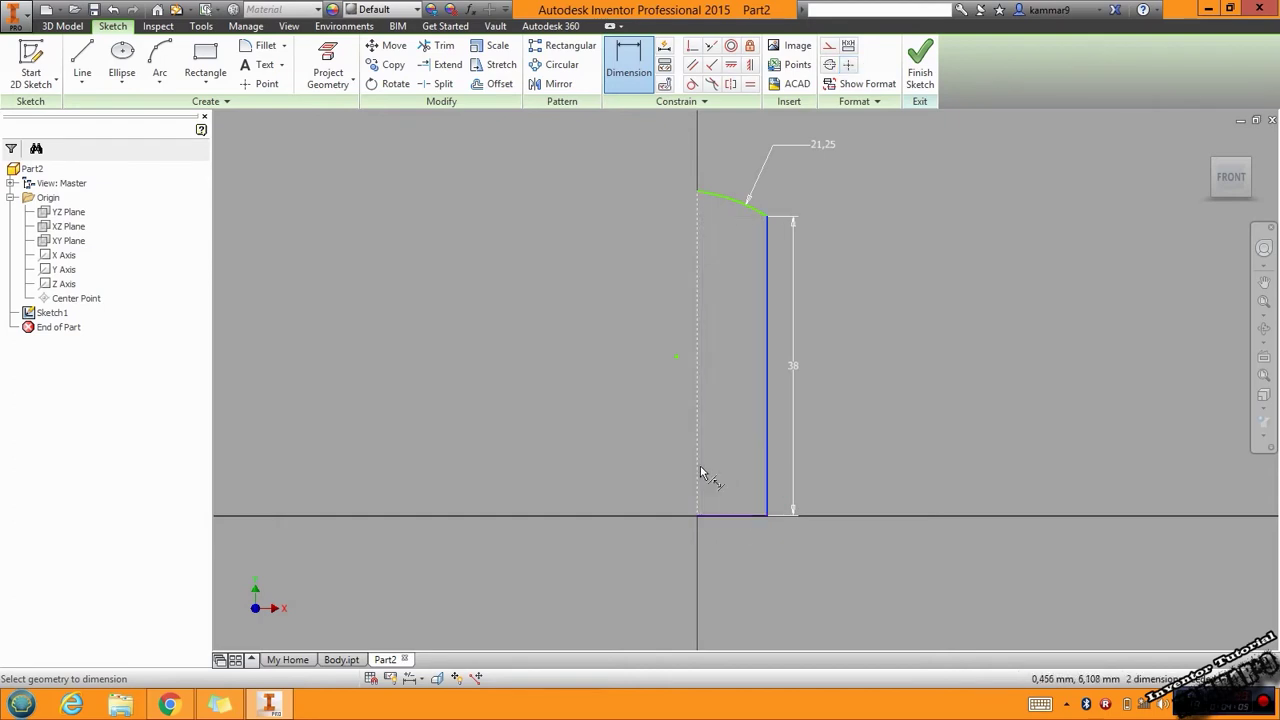
{"action": "left_click", "coordinate": [712, 505]}
{"action": "left_click", "coordinate": [729, 552]}
{"action": "type", "text": "9"}
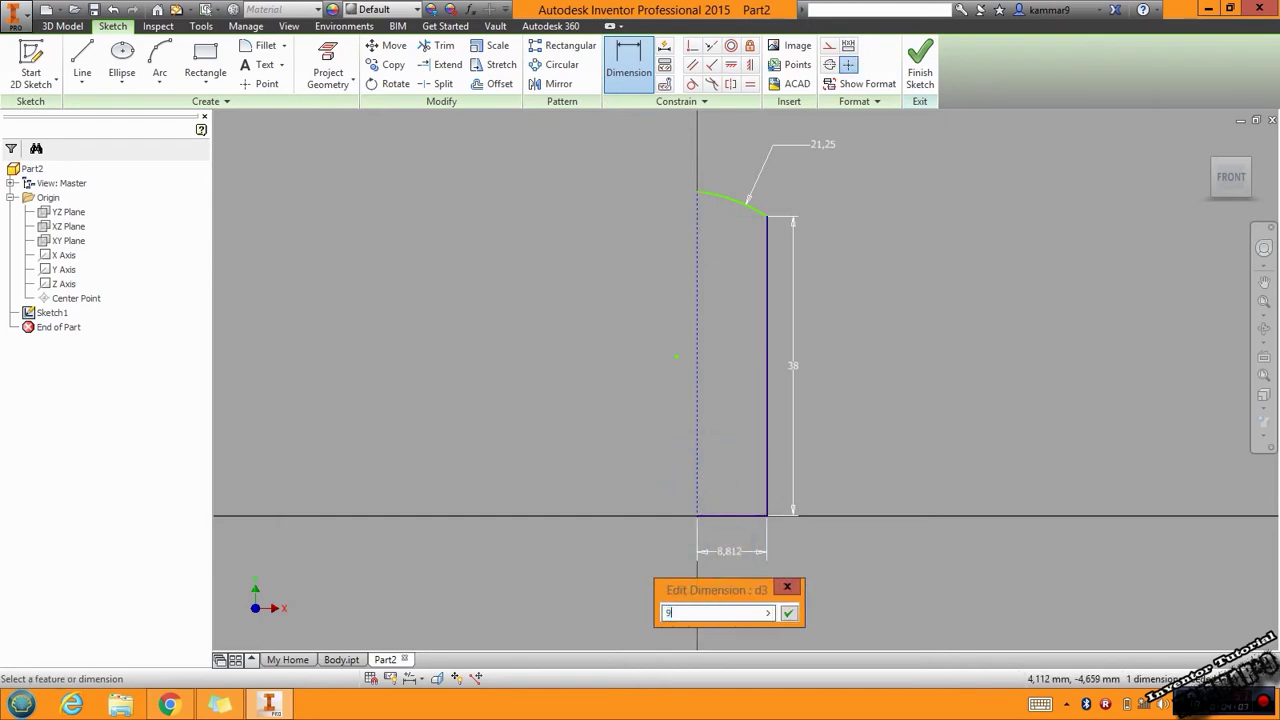
{"action": "key", "text": "Return"}
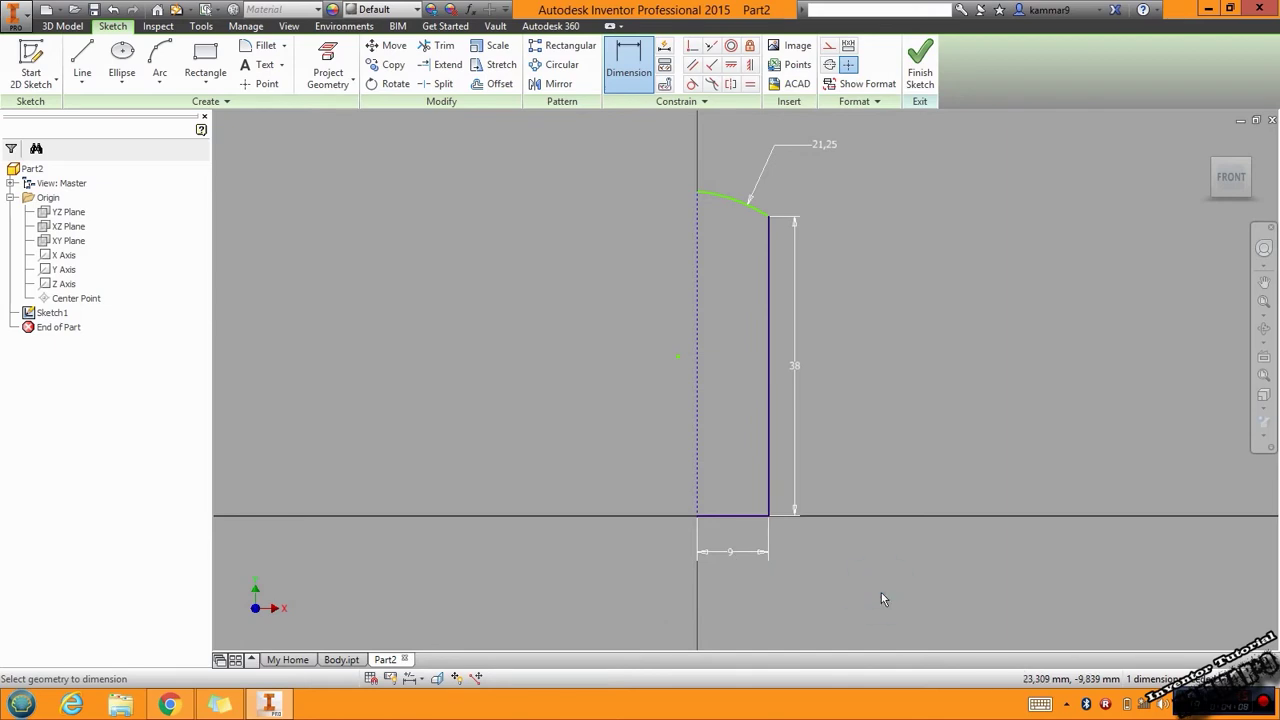
{"action": "key", "text": "Escape"}
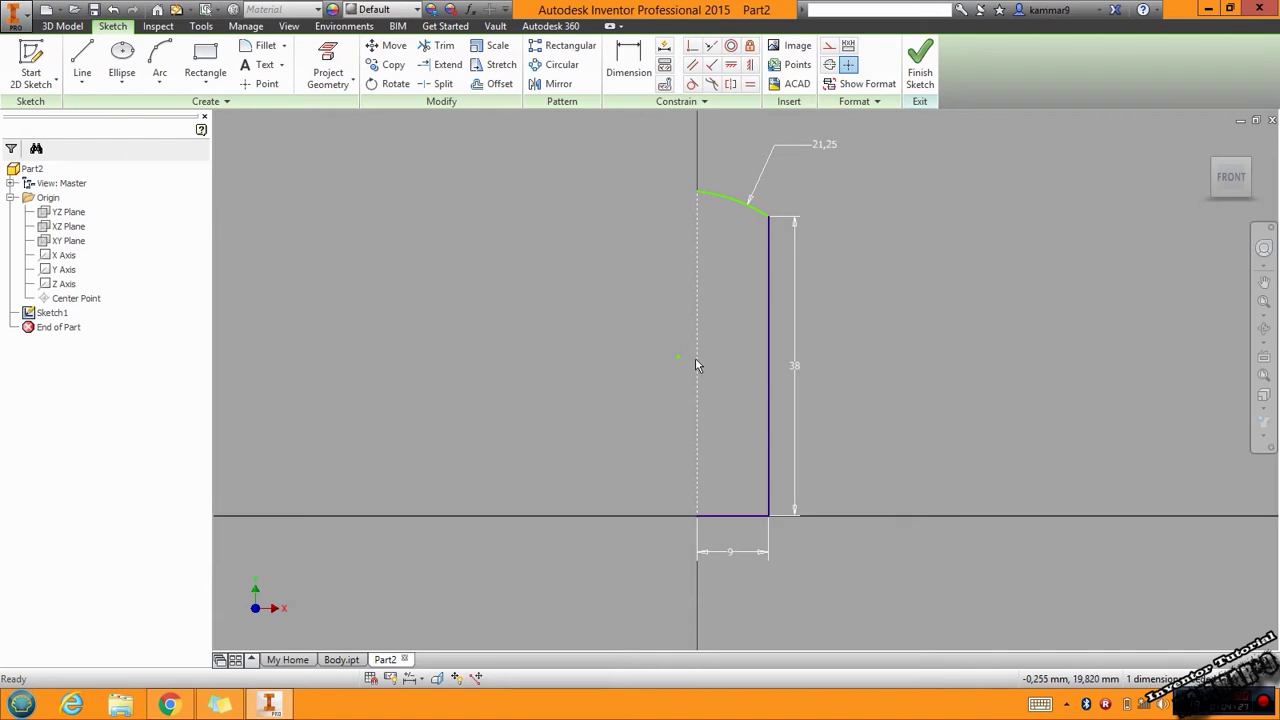
- Constrain the arc's centre point coincident with the centre line
{"action": "left_click", "coordinate": [691, 47]}
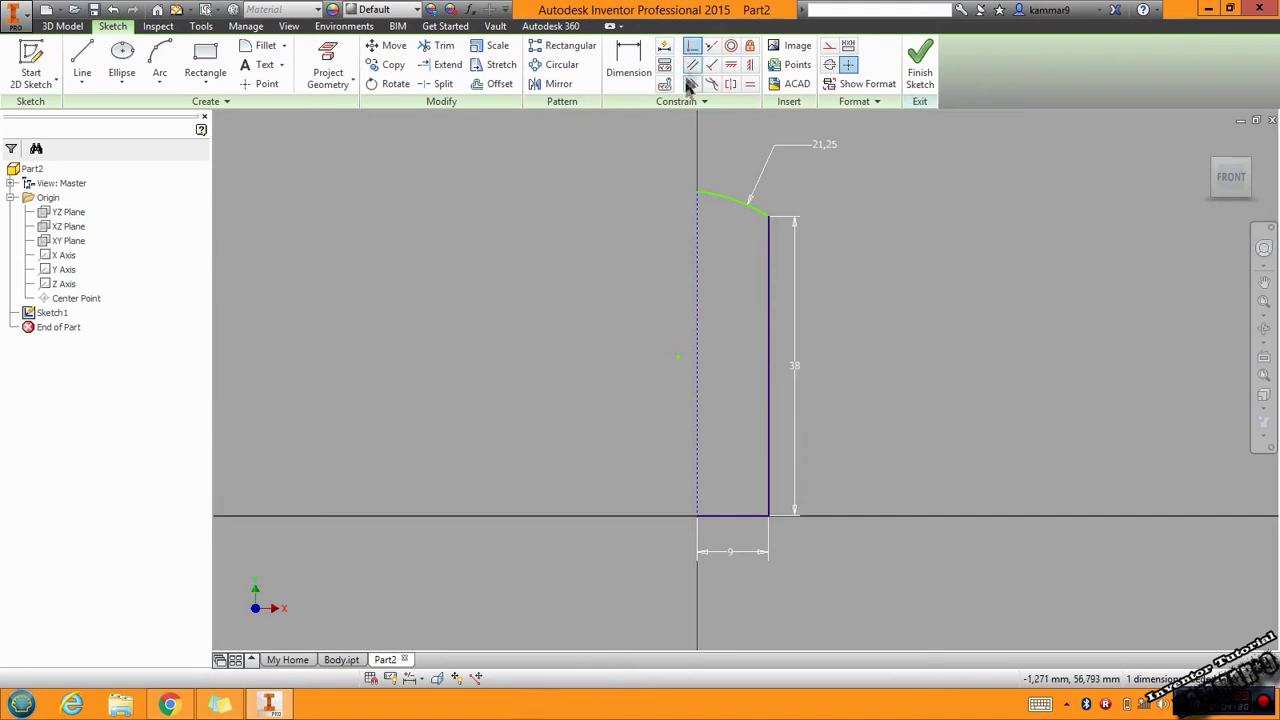
{"action": "left_click", "coordinate": [679, 356]}
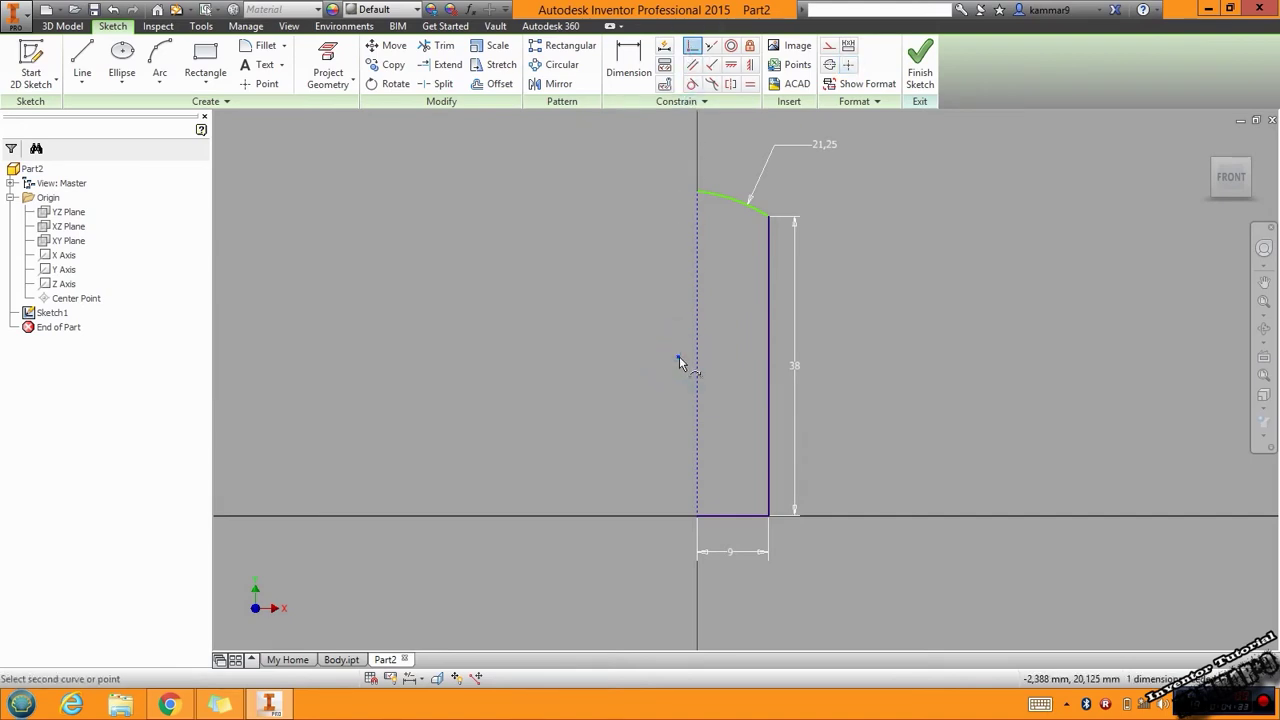
{"action": "left_click", "coordinate": [697, 358]}
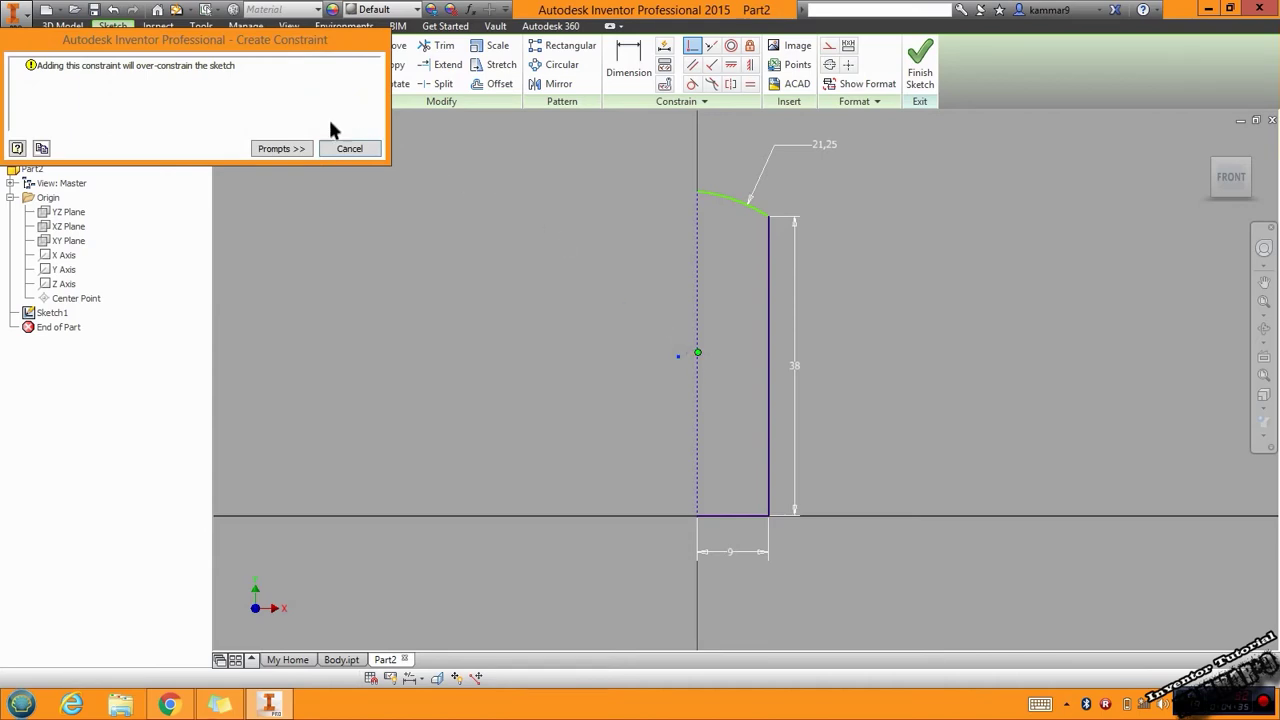
{"action": "left_click", "coordinate": [351, 148]}
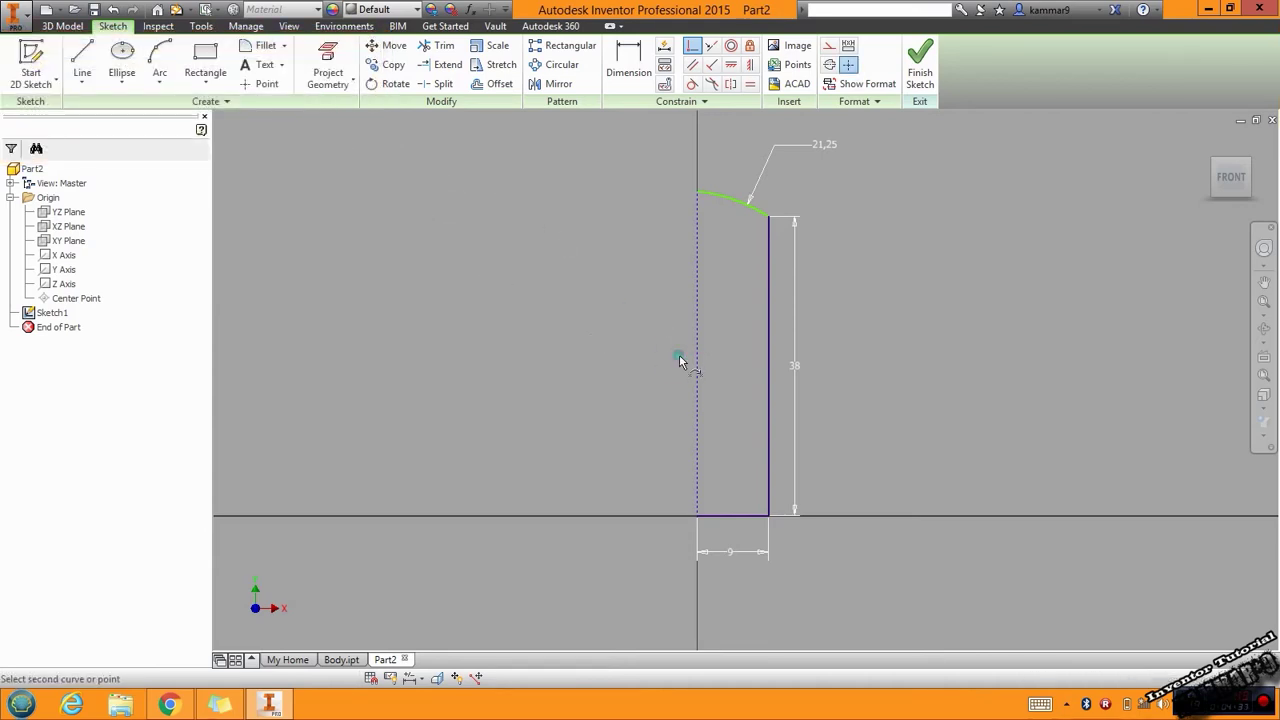
{"action": "left_click", "coordinate": [697, 390]}
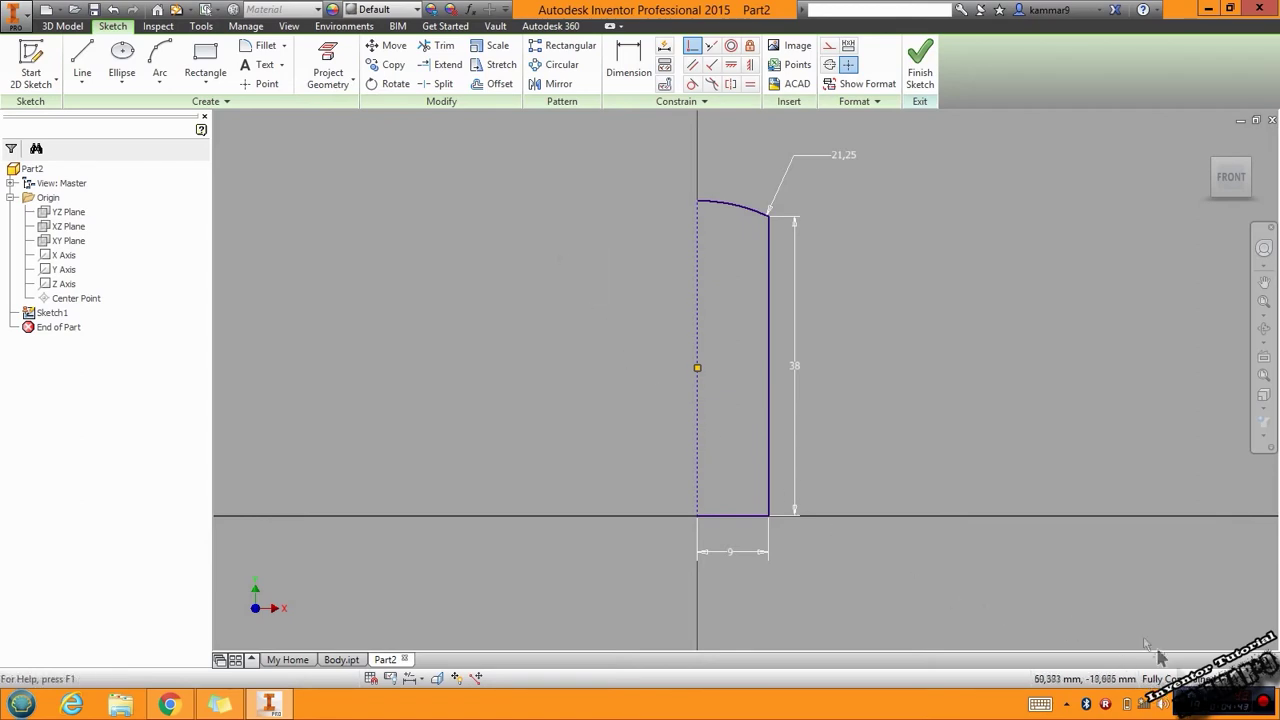
{"action": "key", "text": "Escape"}
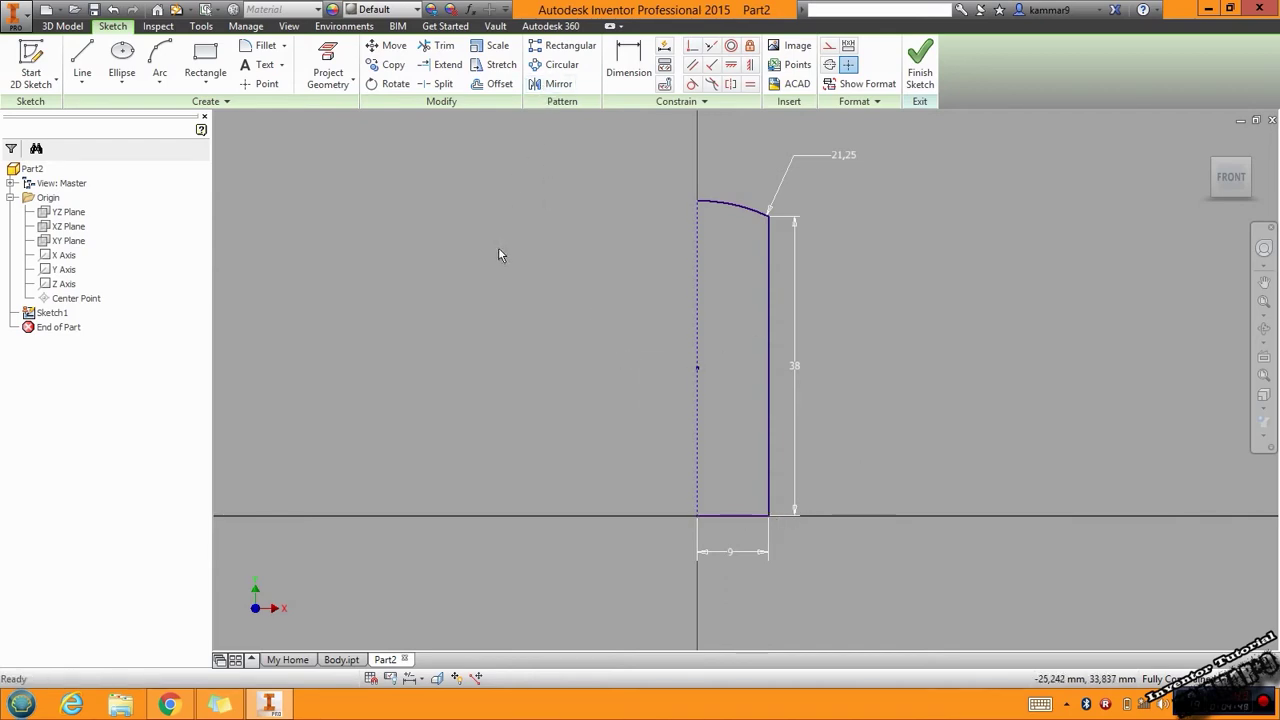
- Select the bottom, right and arc edges and try mirroring them across the centre line
{"action": "left_click", "coordinate": [743, 518]}
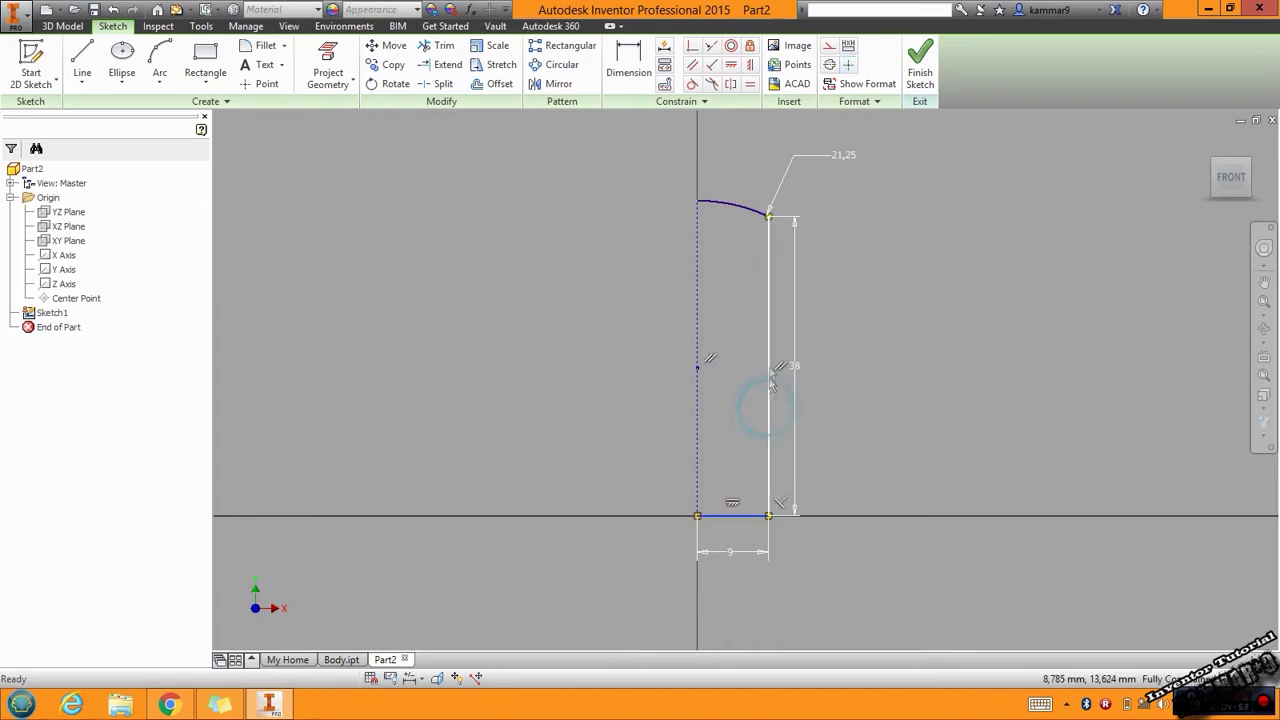
{"action": "left_click", "coordinate": [767, 410], "text": "ctrl"}
{"action": "left_click", "coordinate": [731, 207], "text": "ctrl"}
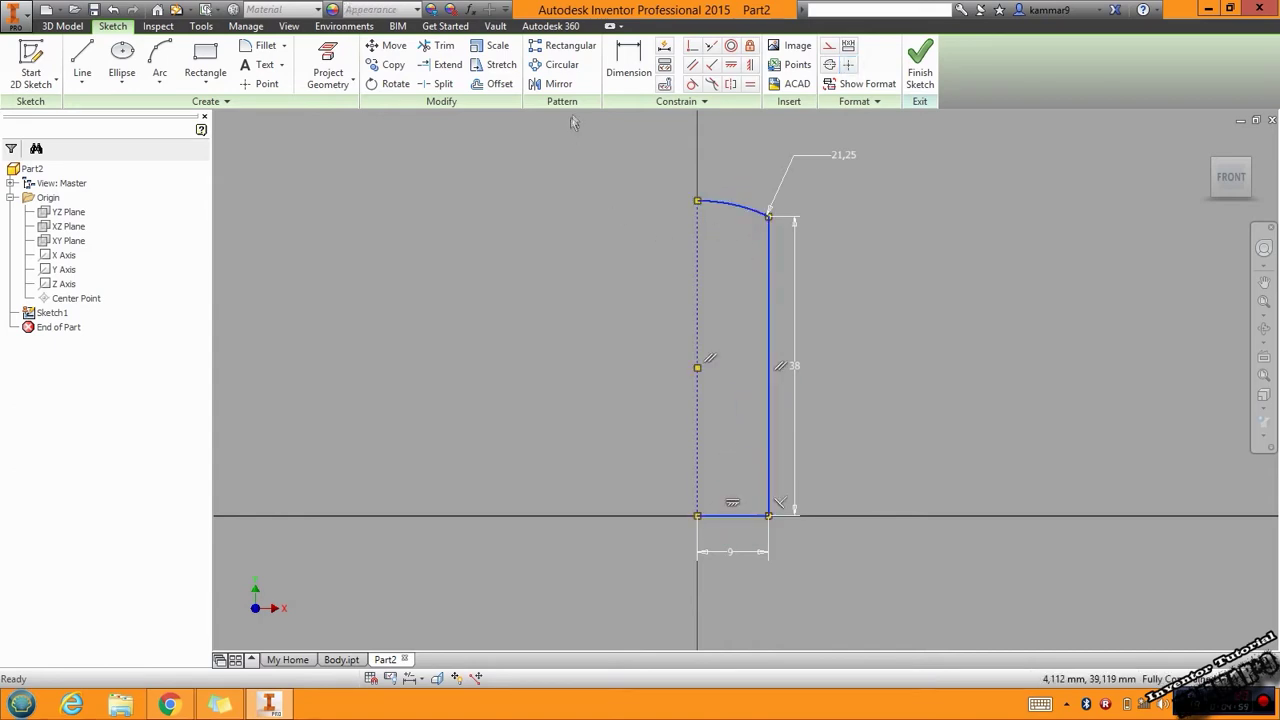
{"action": "left_click", "coordinate": [559, 84]}
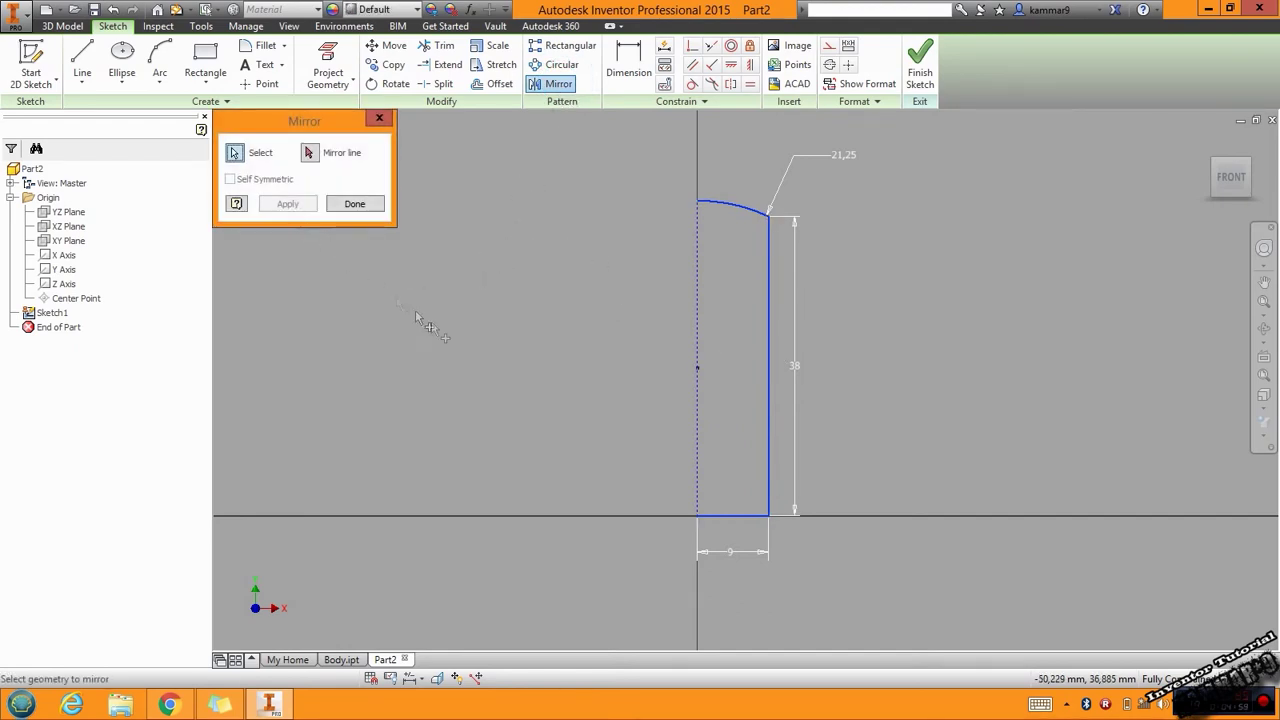
{"action": "left_click", "coordinate": [309, 152]}
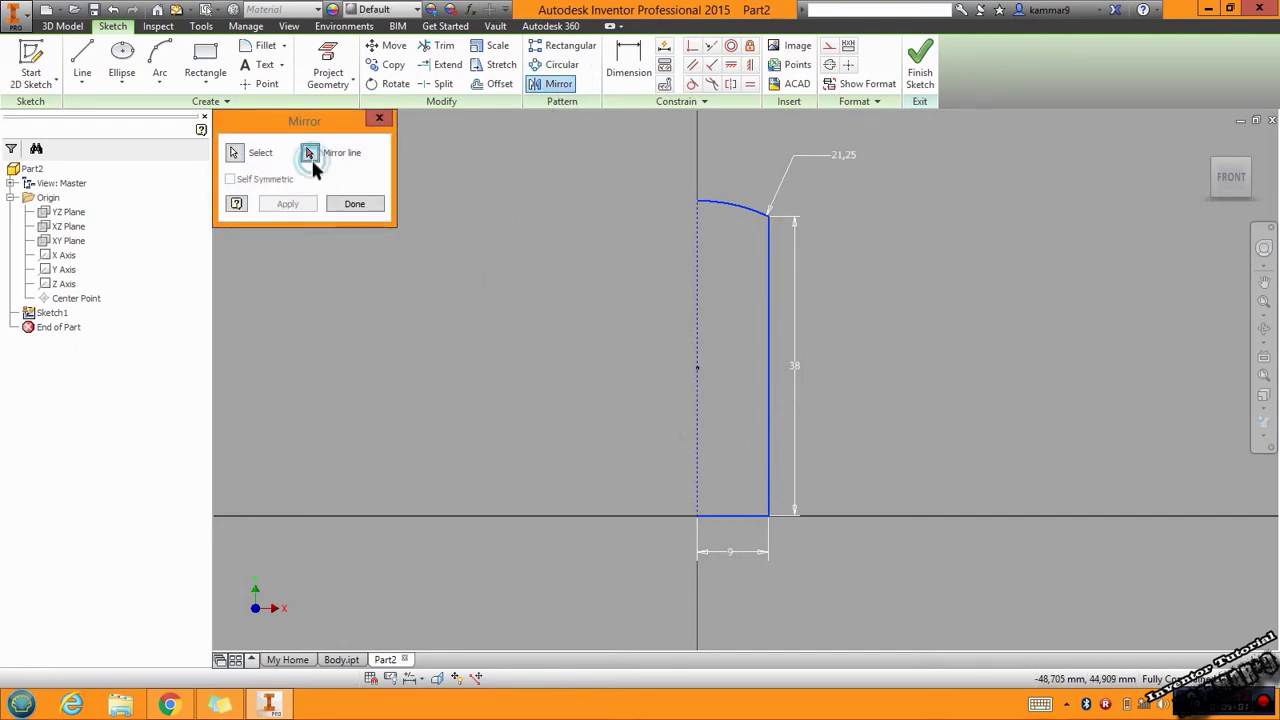
{"action": "left_click", "coordinate": [697, 428]}
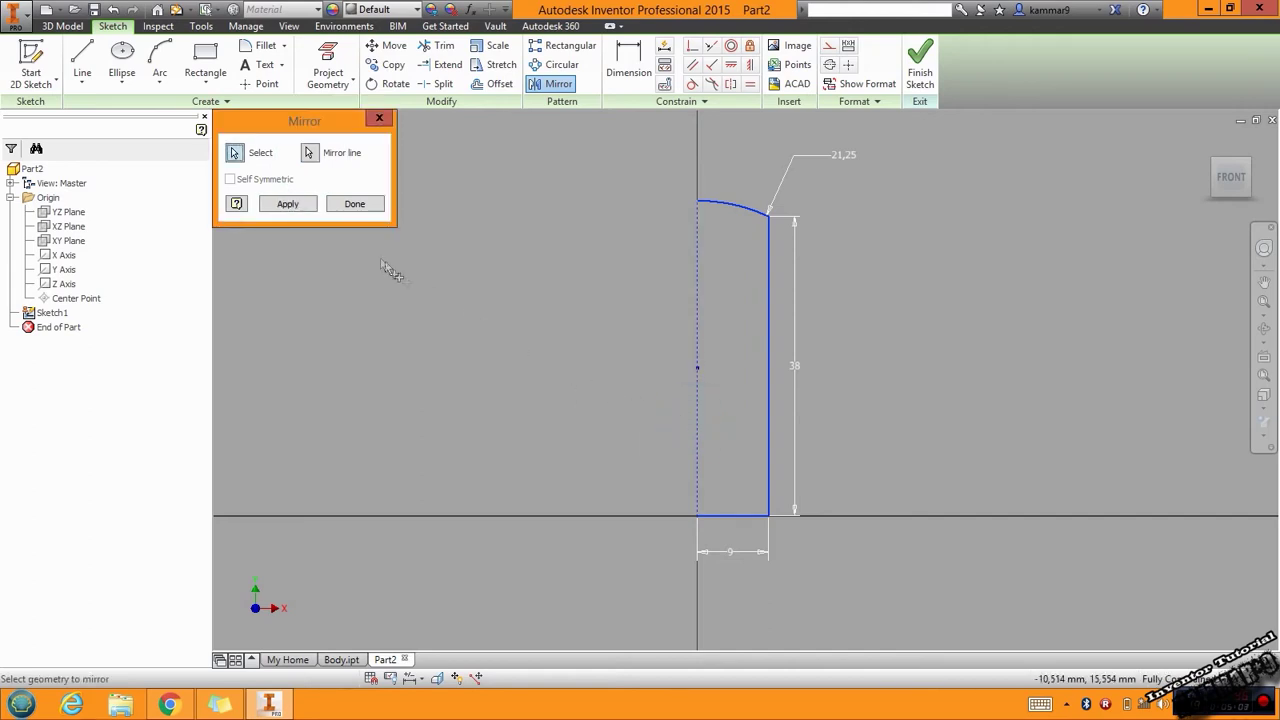
{"action": "left_click", "coordinate": [311, 154]}
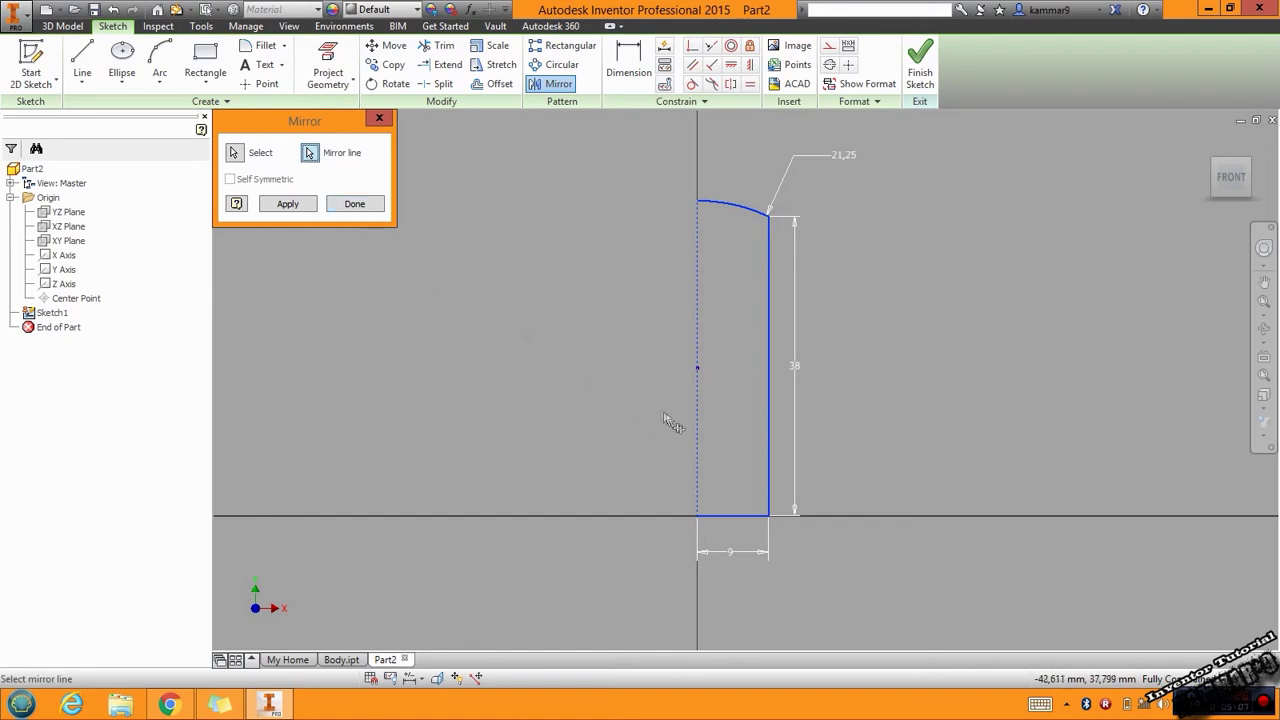
{"action": "left_click", "coordinate": [697, 429]}
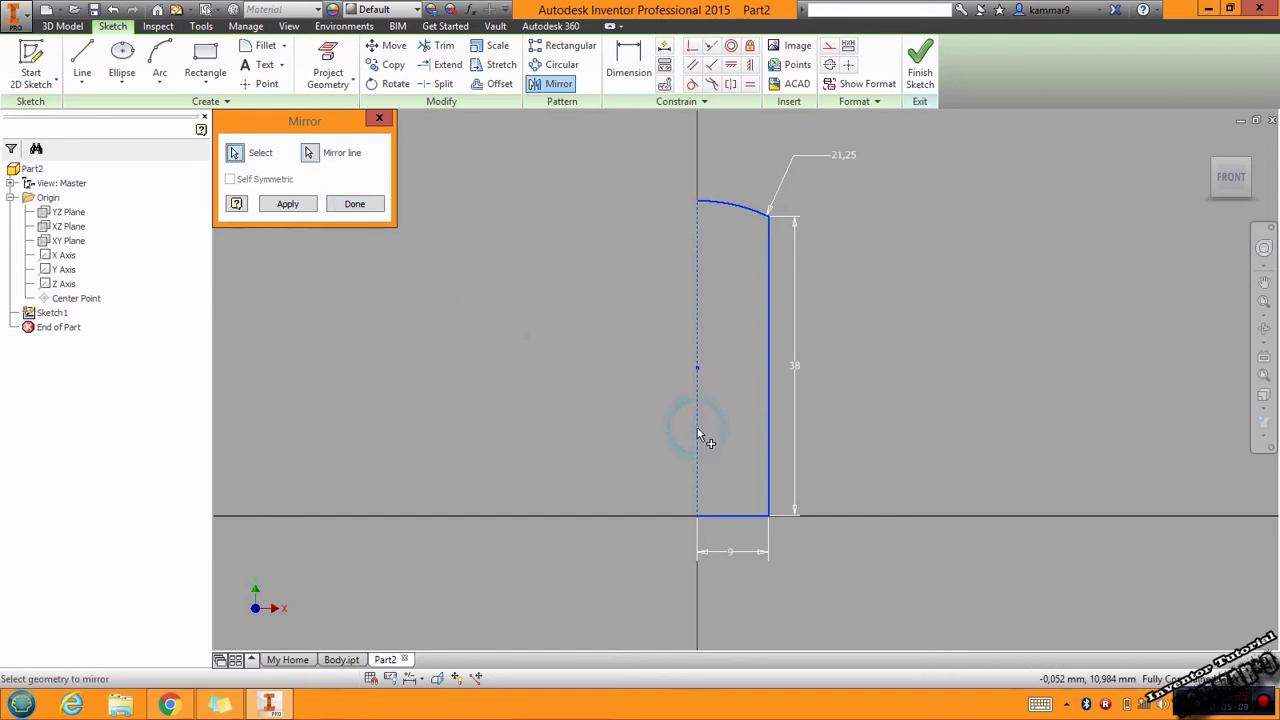
{"action": "left_click", "coordinate": [354, 203]}
{"action": "left_click", "coordinate": [584, 290]}
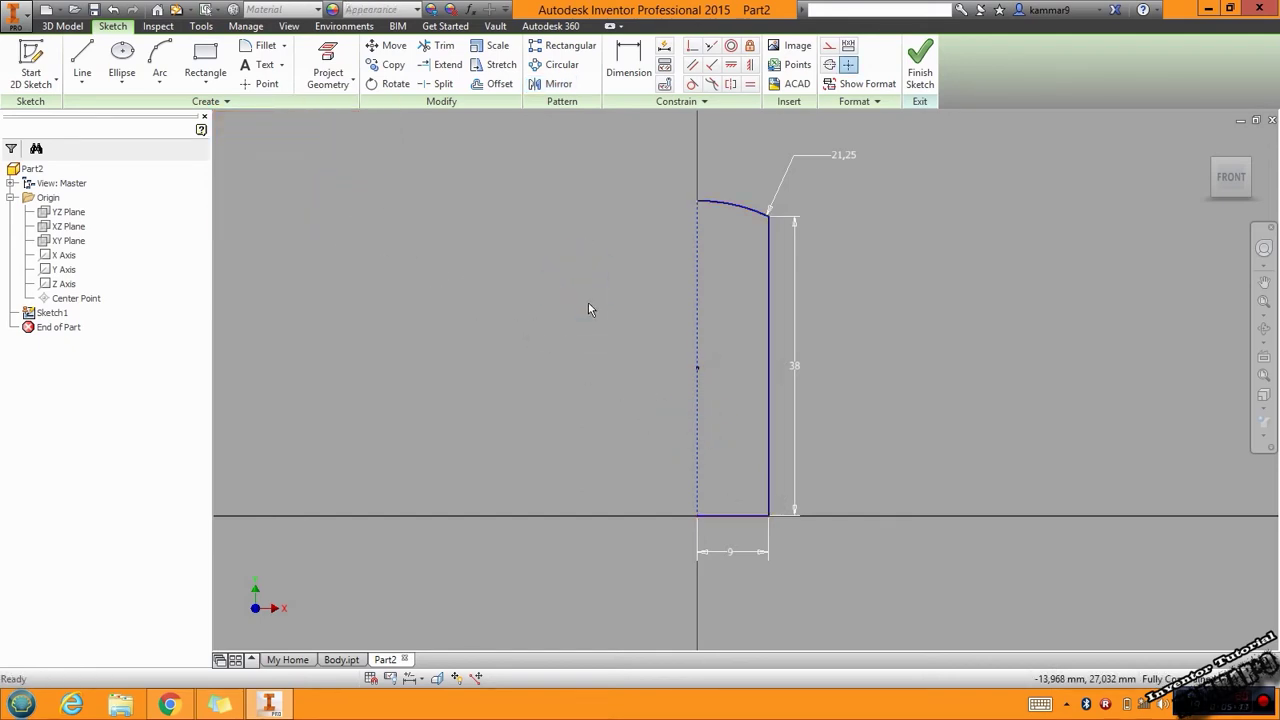
- Reselect the arc, right and bottom lines and mirror them across the dashed centre line
{"action": "left_click", "coordinate": [740, 207]}
{"action": "left_click", "coordinate": [769, 277], "text": "ctrl"}
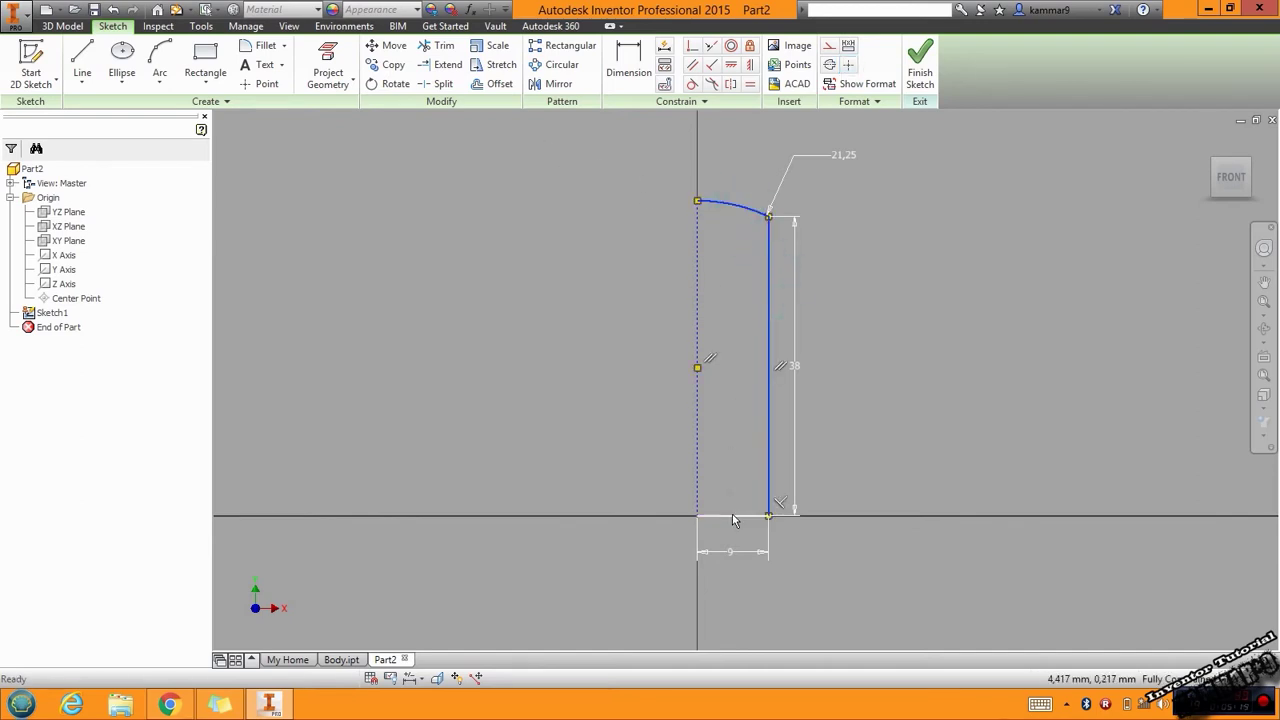
{"action": "left_click", "coordinate": [733, 514], "text": "ctrl"}
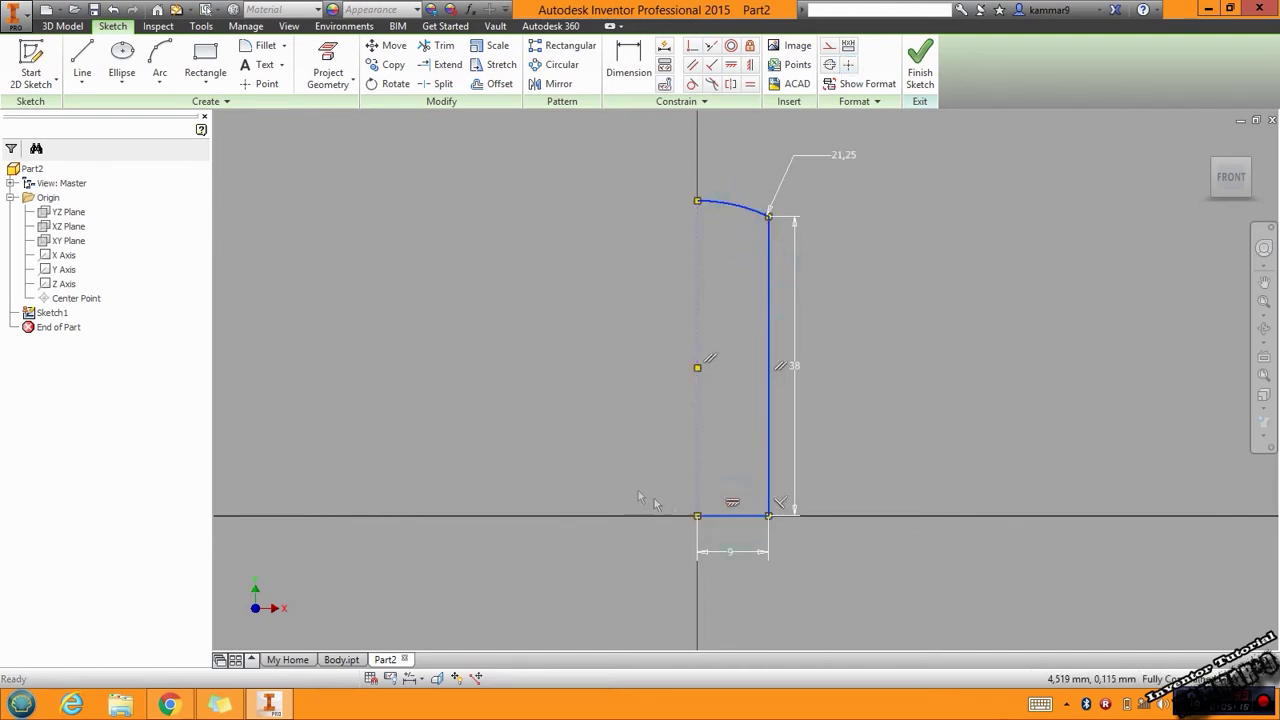
{"action": "left_click", "coordinate": [551, 83]}
{"action": "left_click", "coordinate": [312, 155]}
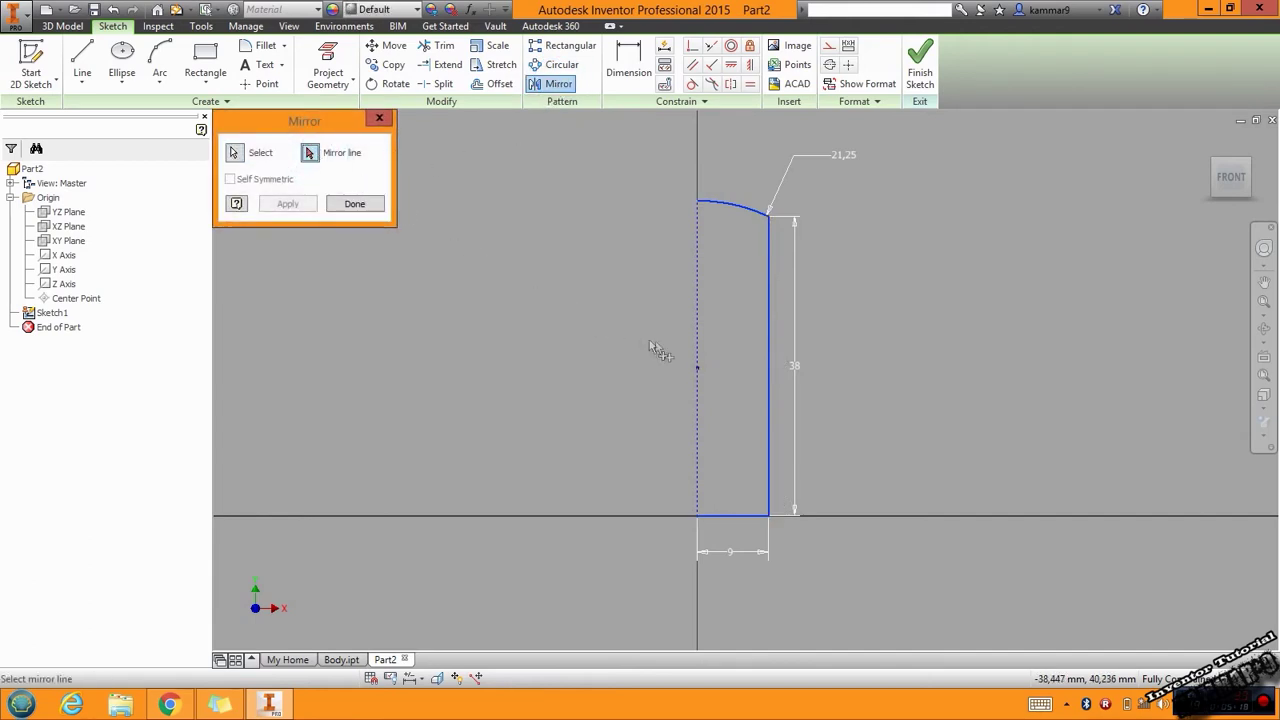
{"action": "left_click", "coordinate": [698, 340]}
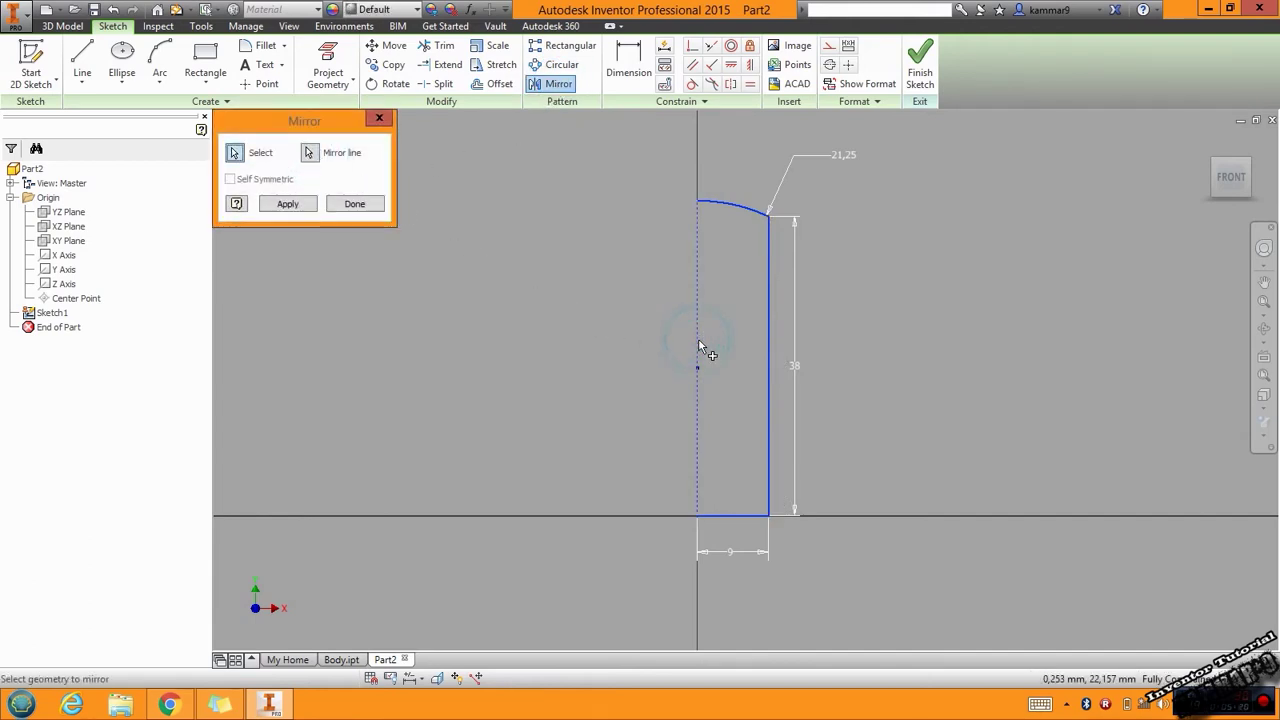
{"action": "left_click", "coordinate": [295, 205]}
{"action": "left_click", "coordinate": [354, 206]}
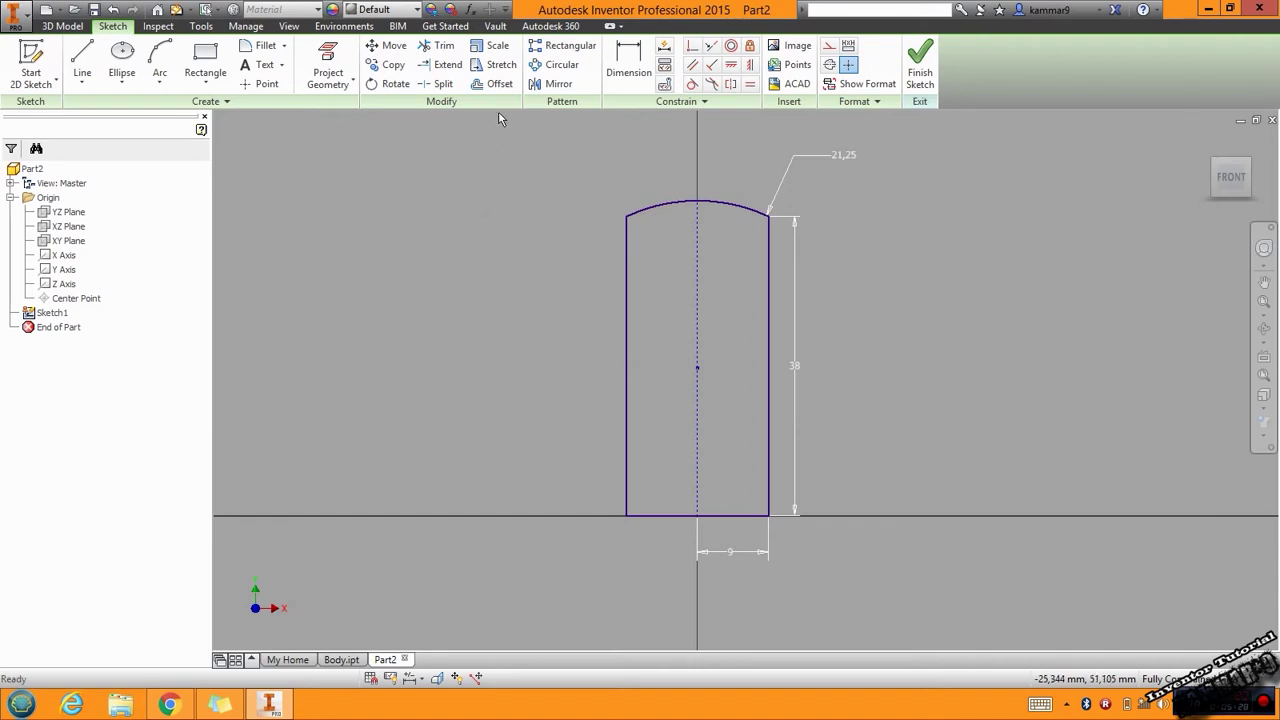
- Chamfer the bottom-right and bottom-left corners of the outline by 2 mm
{"action": "left_click", "coordinate": [284, 46]}
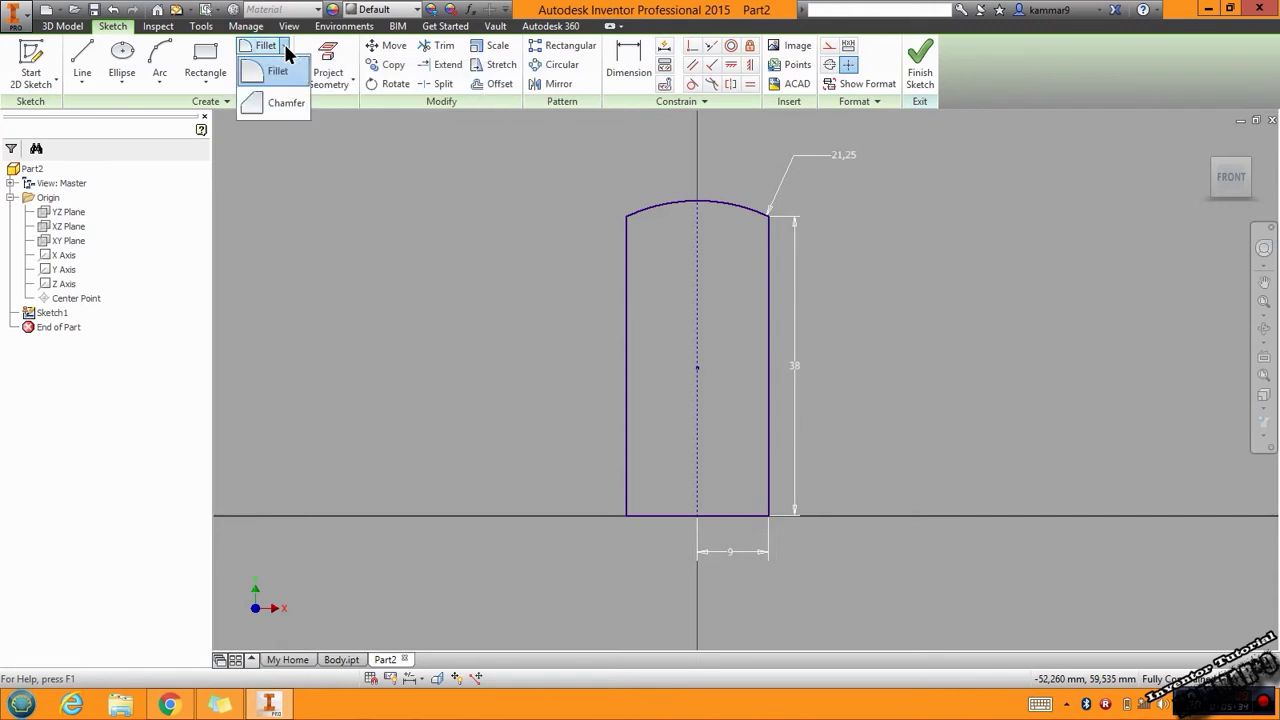
{"action": "left_click", "coordinate": [279, 107]}
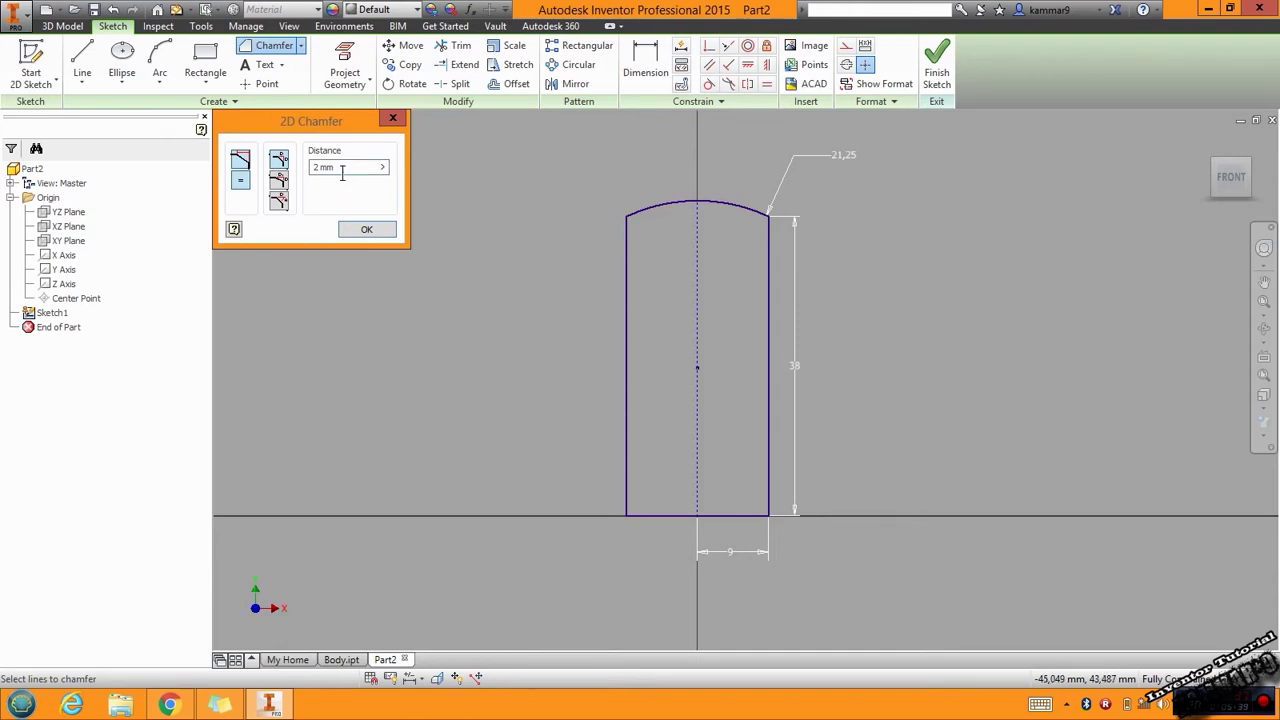
{"action": "scroll", "coordinate": [770, 515], "scroll_direction": "down", "scroll_amount": 5}
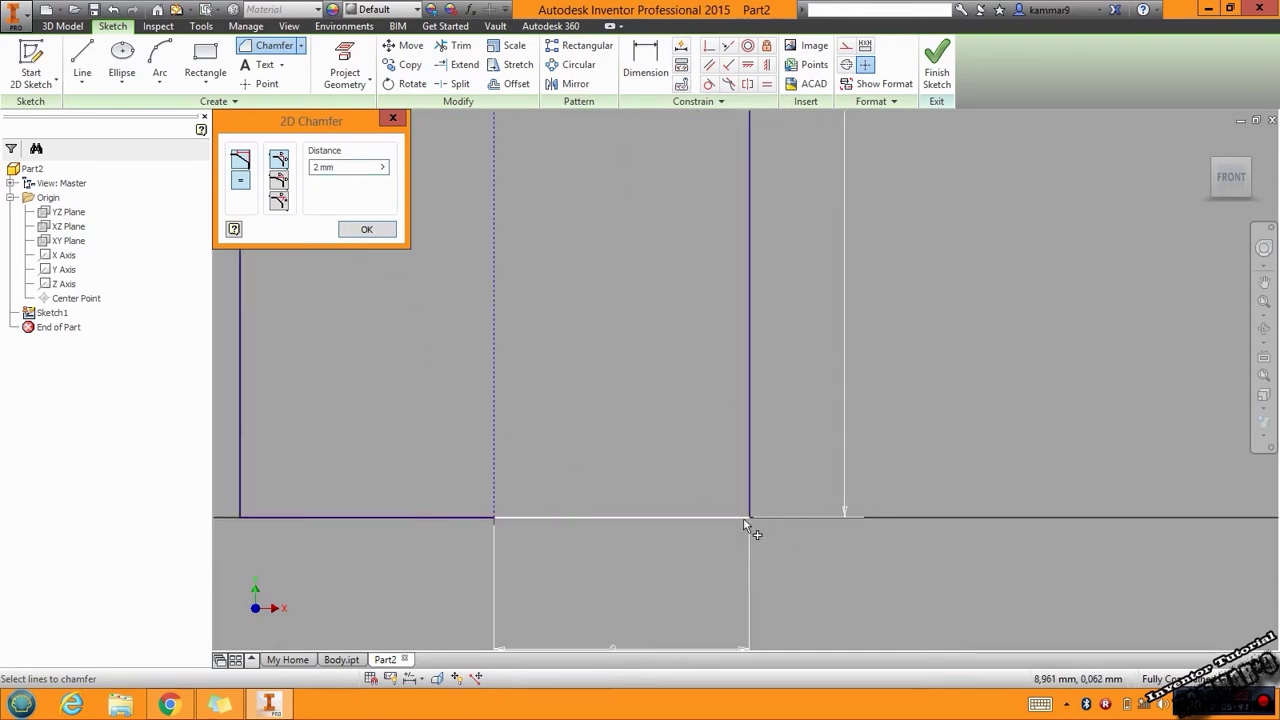
{"action": "left_click", "coordinate": [746, 522]}
{"action": "left_click", "coordinate": [750, 526]}
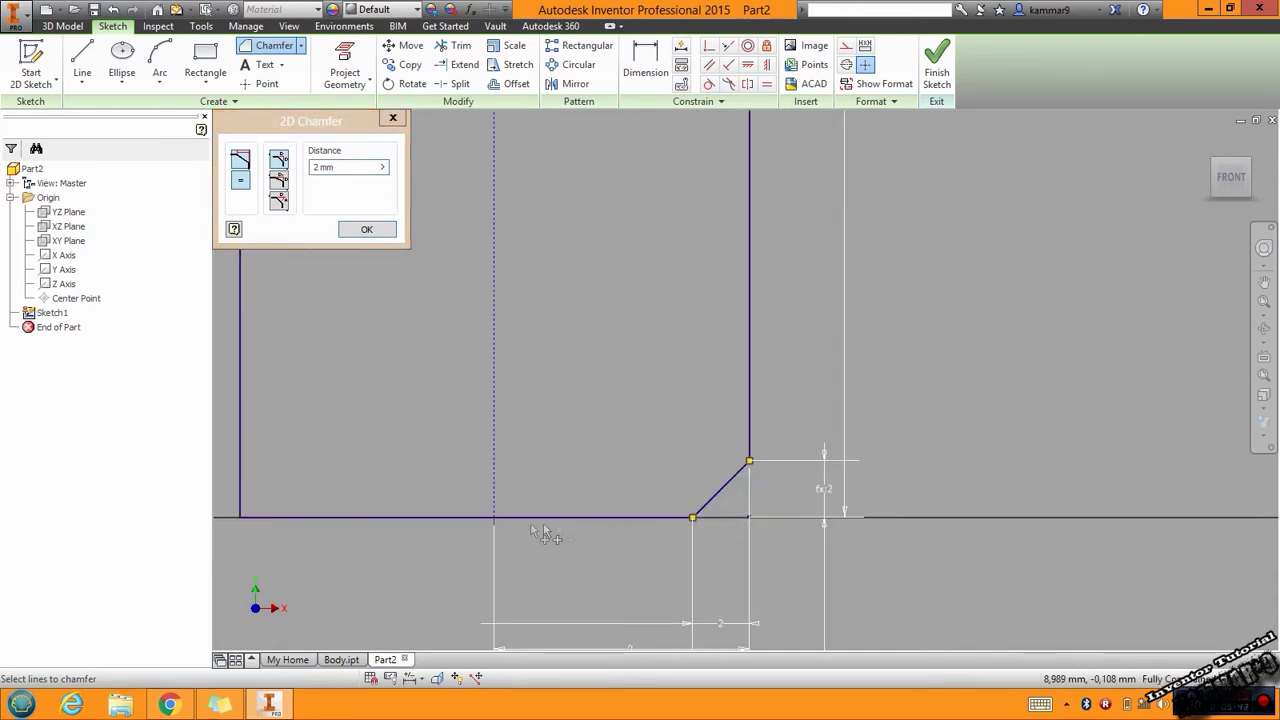
{"action": "left_click", "coordinate": [330, 518]}
{"action": "left_click", "coordinate": [241, 495]}
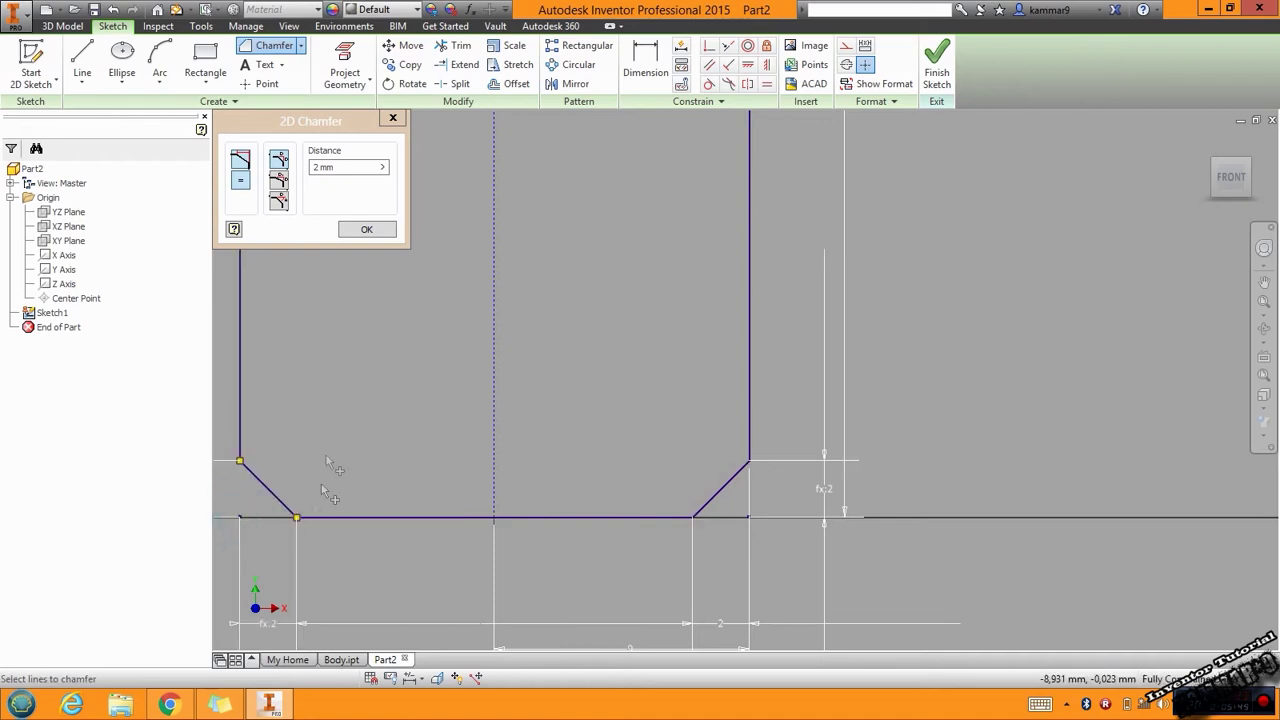
{"action": "left_click", "coordinate": [354, 229]}
{"action": "scroll", "coordinate": [687, 463], "scroll_direction": "up", "scroll_amount": 1}
{"action": "scroll", "coordinate": [687, 463], "scroll_direction": "up", "scroll_amount": 5}
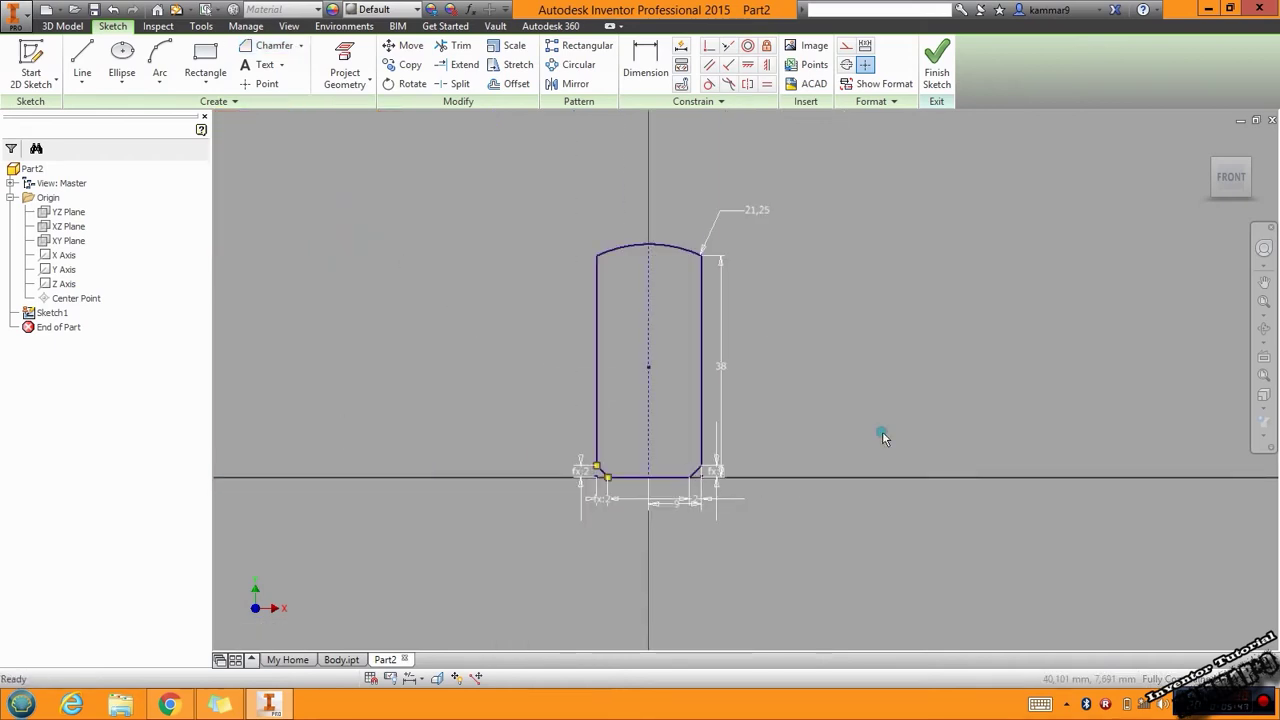
{"action": "scroll", "coordinate": [675, 290], "scroll_direction": "down", "scroll_amount": 3}
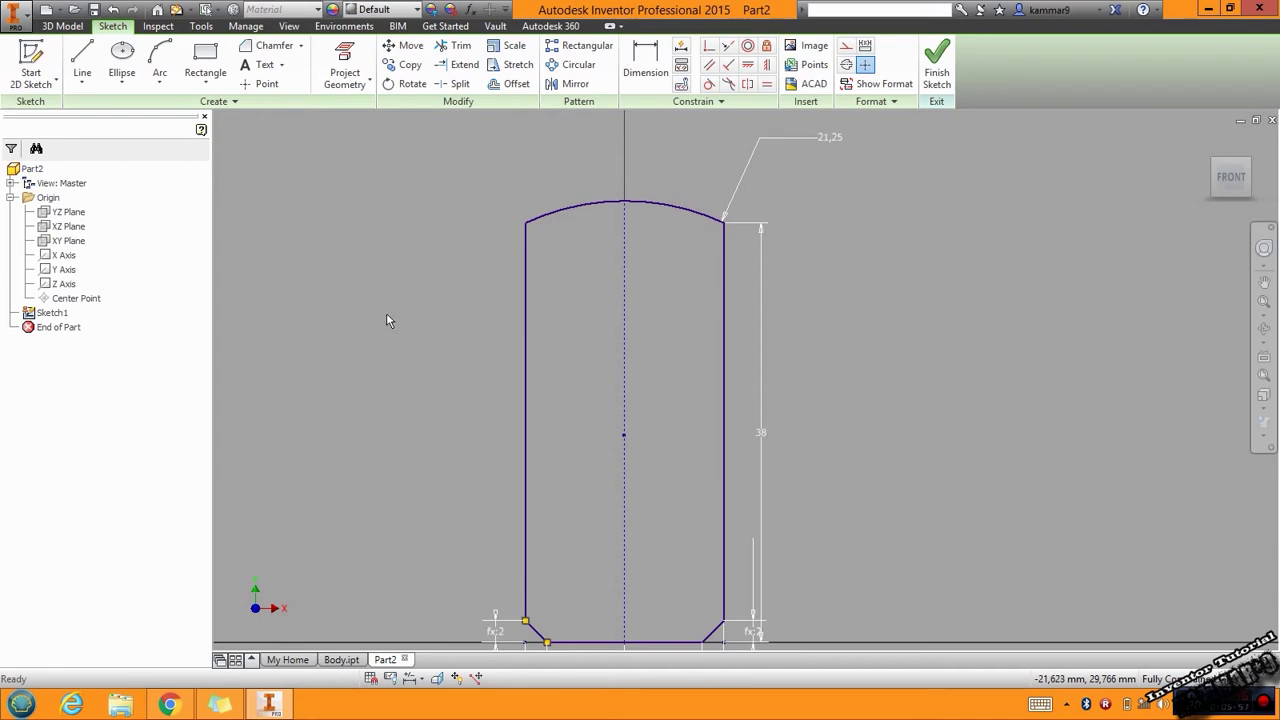
{"action": "scroll", "coordinate": [724, 288], "scroll_direction": "up", "scroll_amount": 2}
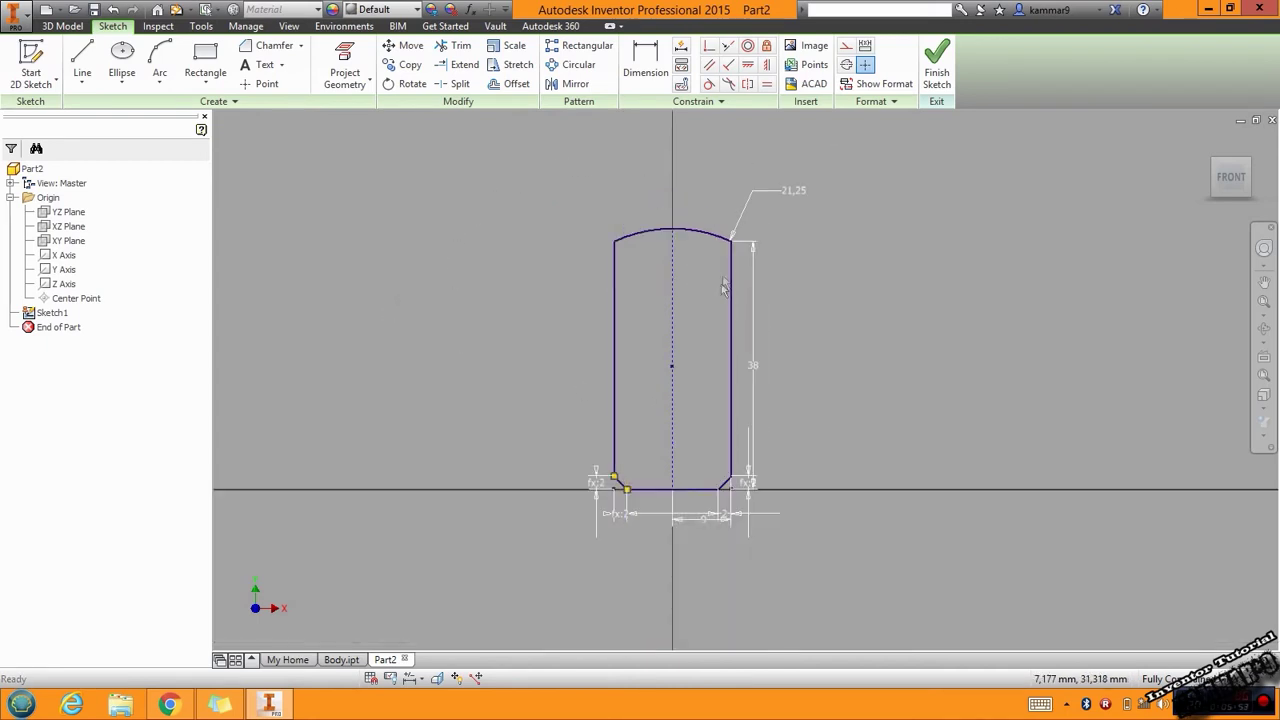
- Extrude the outline into an 8 mm solid block, Extrusion1
{"action": "left_click", "coordinate": [60, 28]}
{"action": "left_click", "coordinate": [82, 65]}
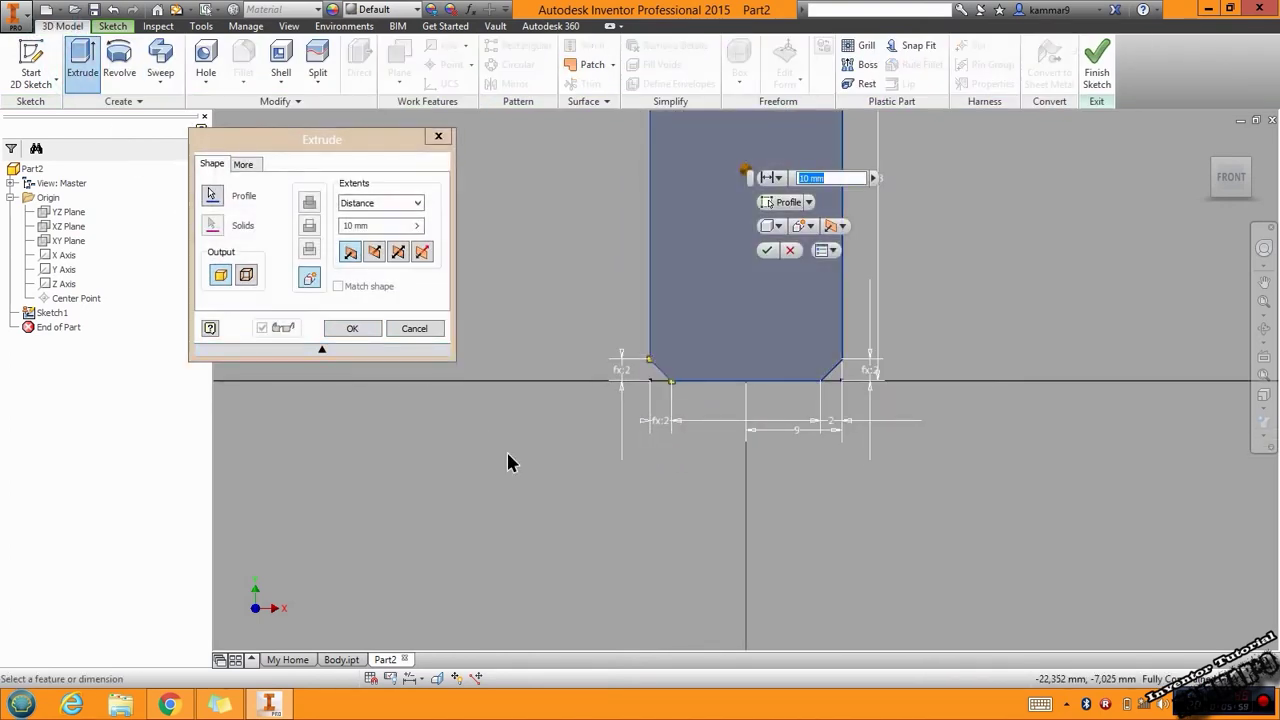
{"action": "type", "text": "3"}
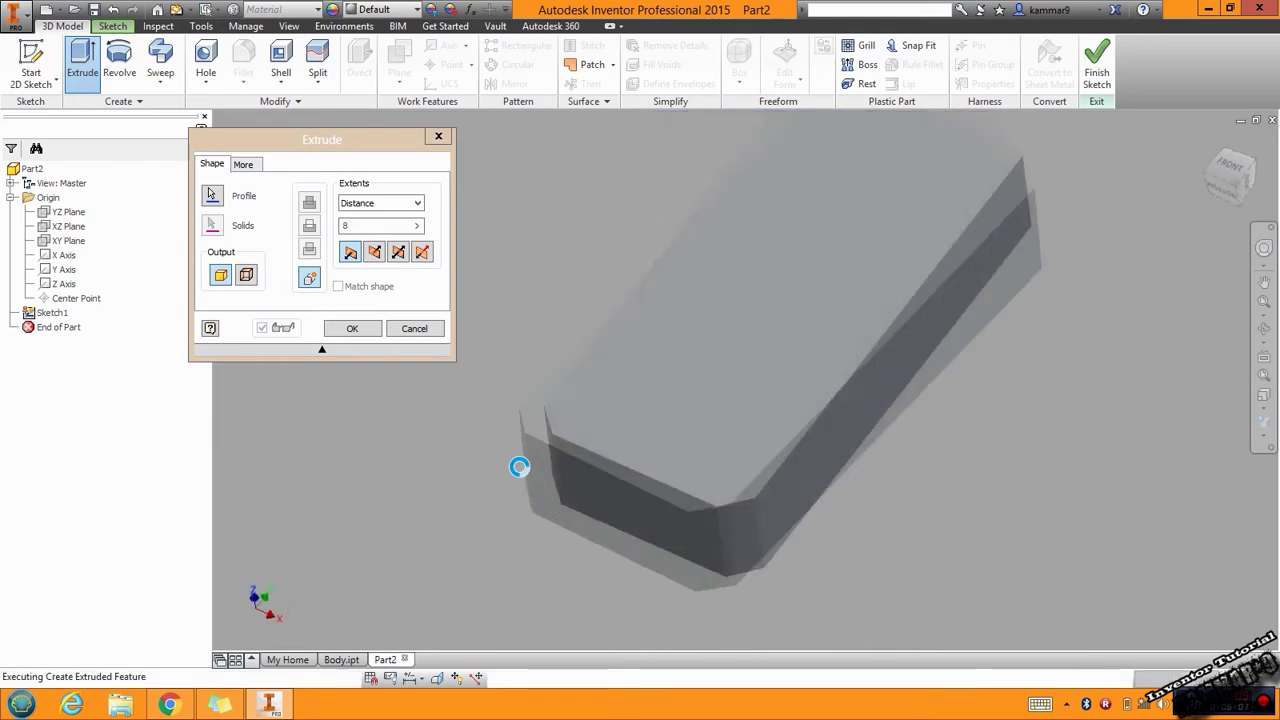
{"action": "key", "text": "Return"}
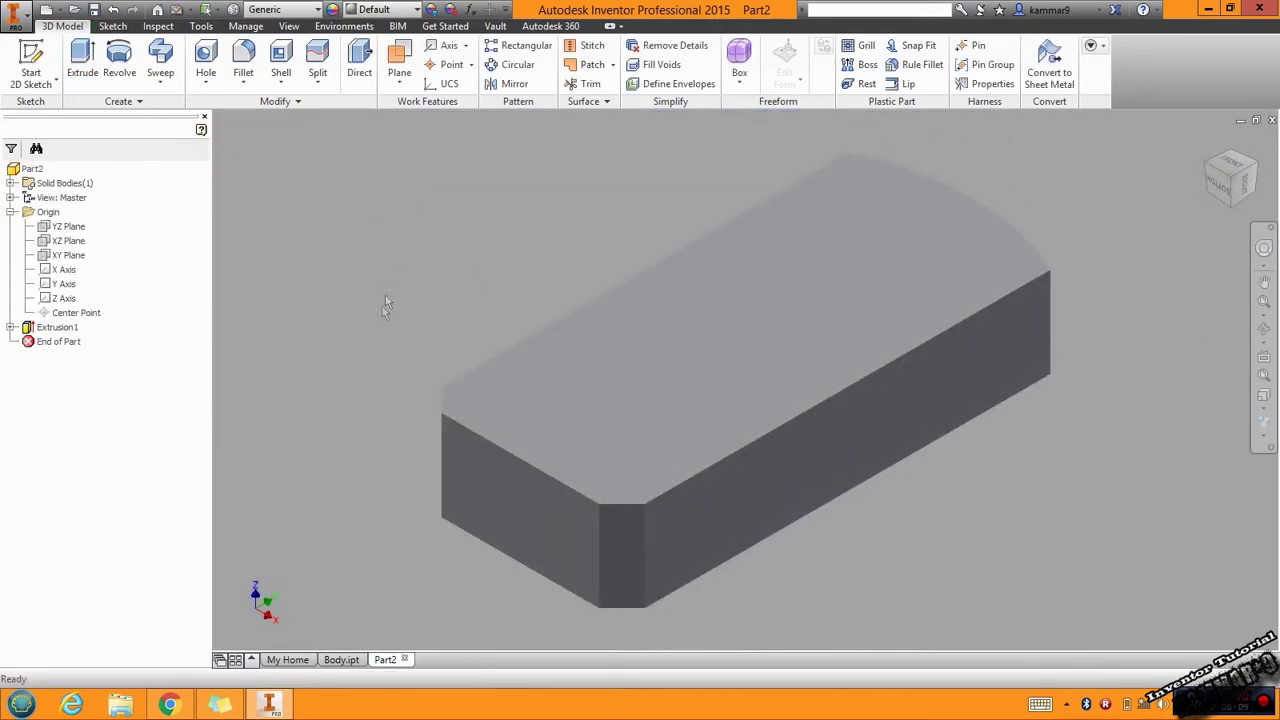
{"action": "middle_click_drag", "start_coordinate": [386, 306], "coordinate": [526, 273]}
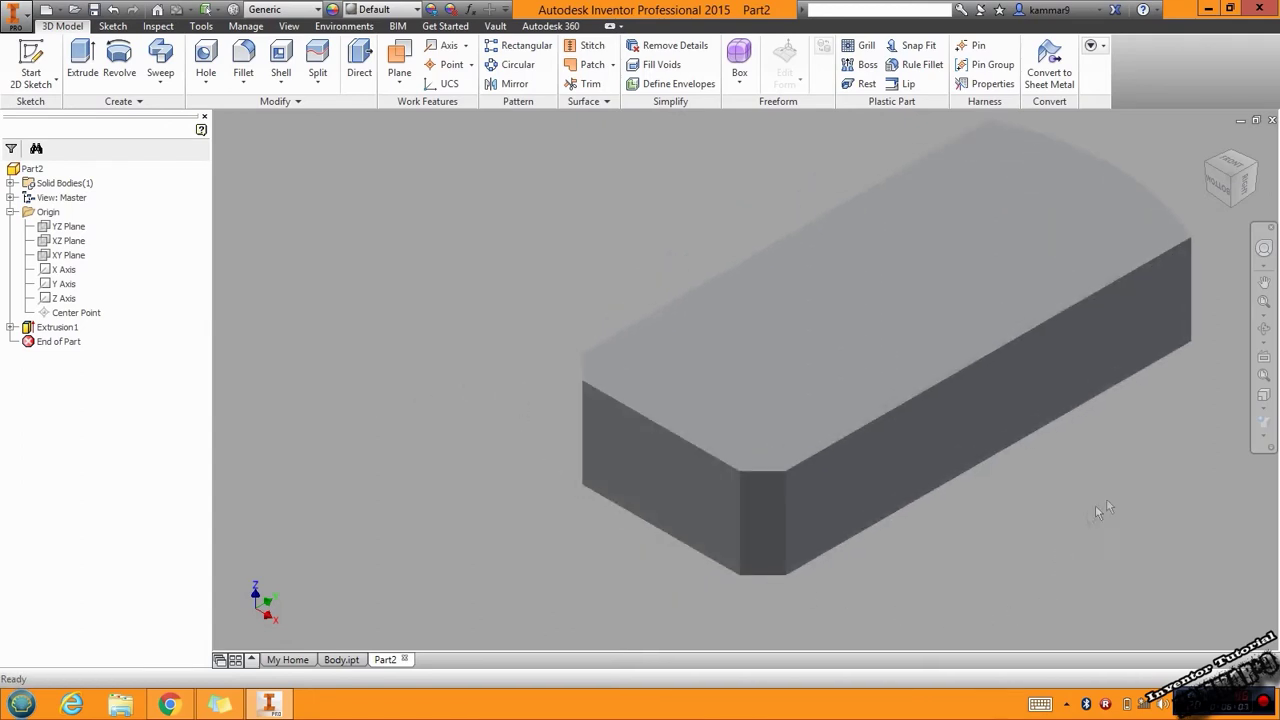
- Switch to Shaded with Edges display and start a new sketch on the block's end face
{"action": "left_click", "coordinate": [1262, 430]}
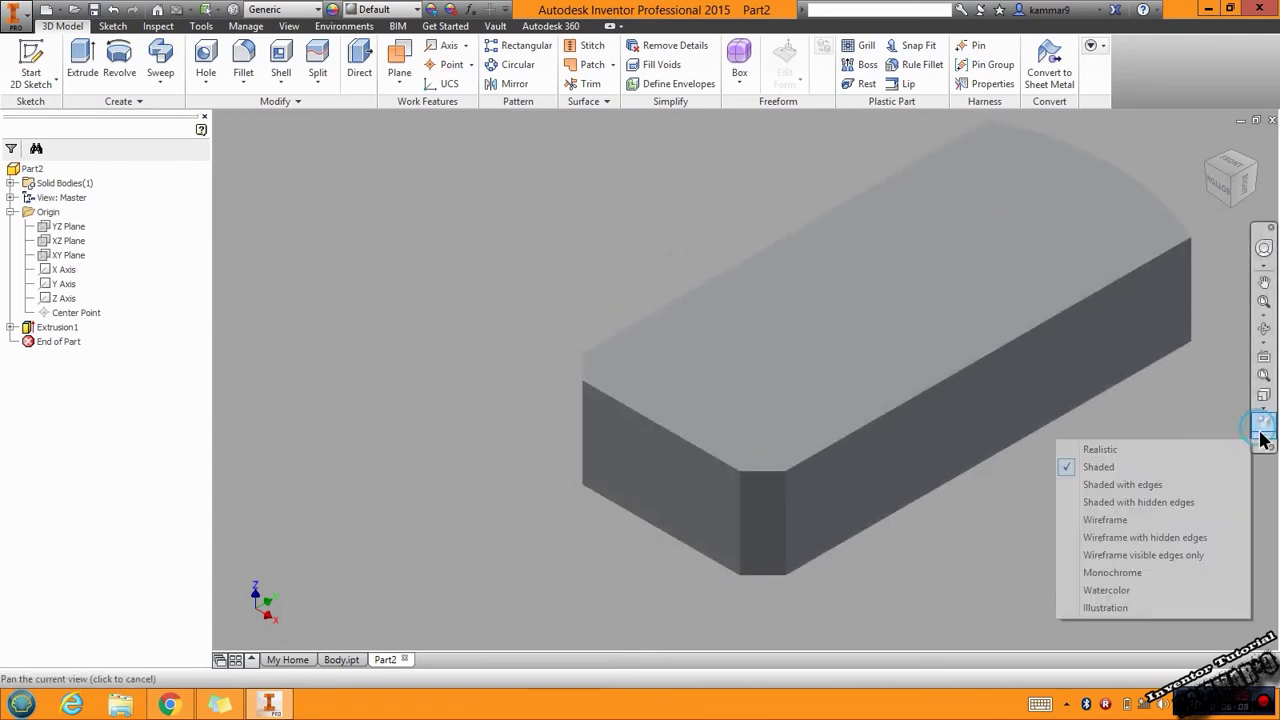
{"action": "left_click", "coordinate": [1153, 487]}
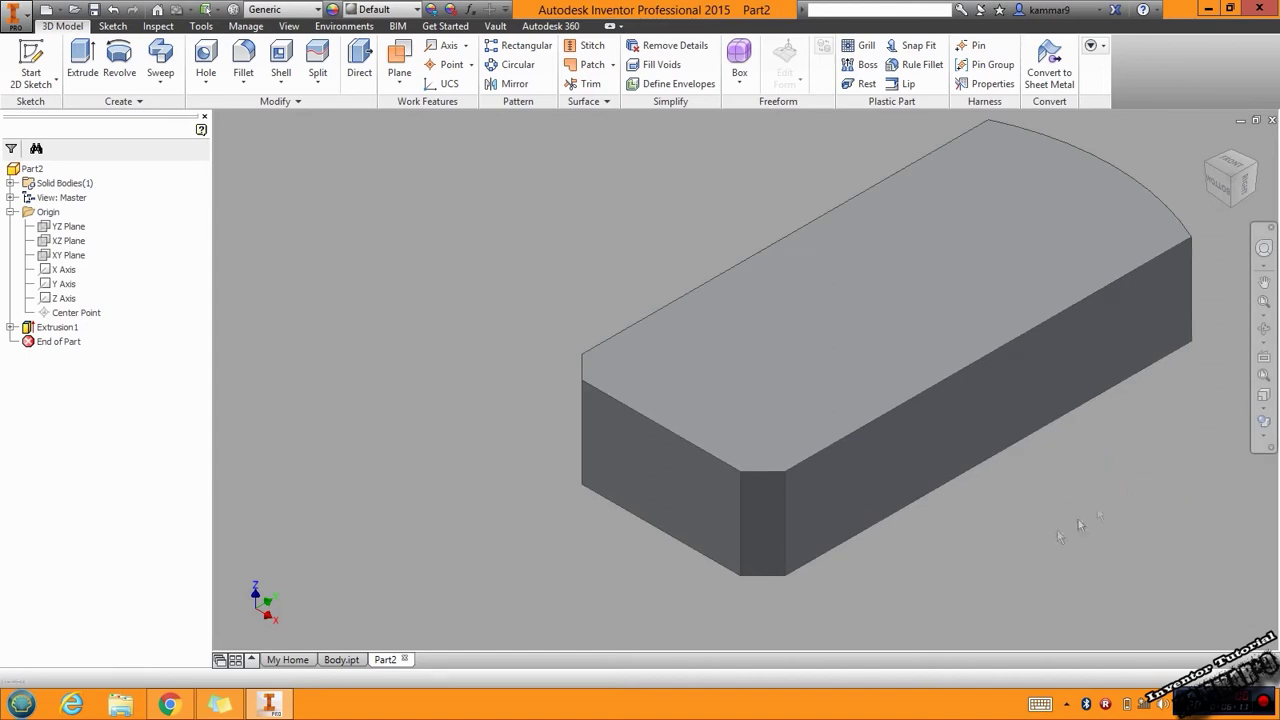
{"action": "left_click_drag", "start_coordinate": [706, 455], "coordinate": [682, 400]}
{"action": "key", "text": "Escape"}
{"action": "left_click", "coordinate": [602, 420]}
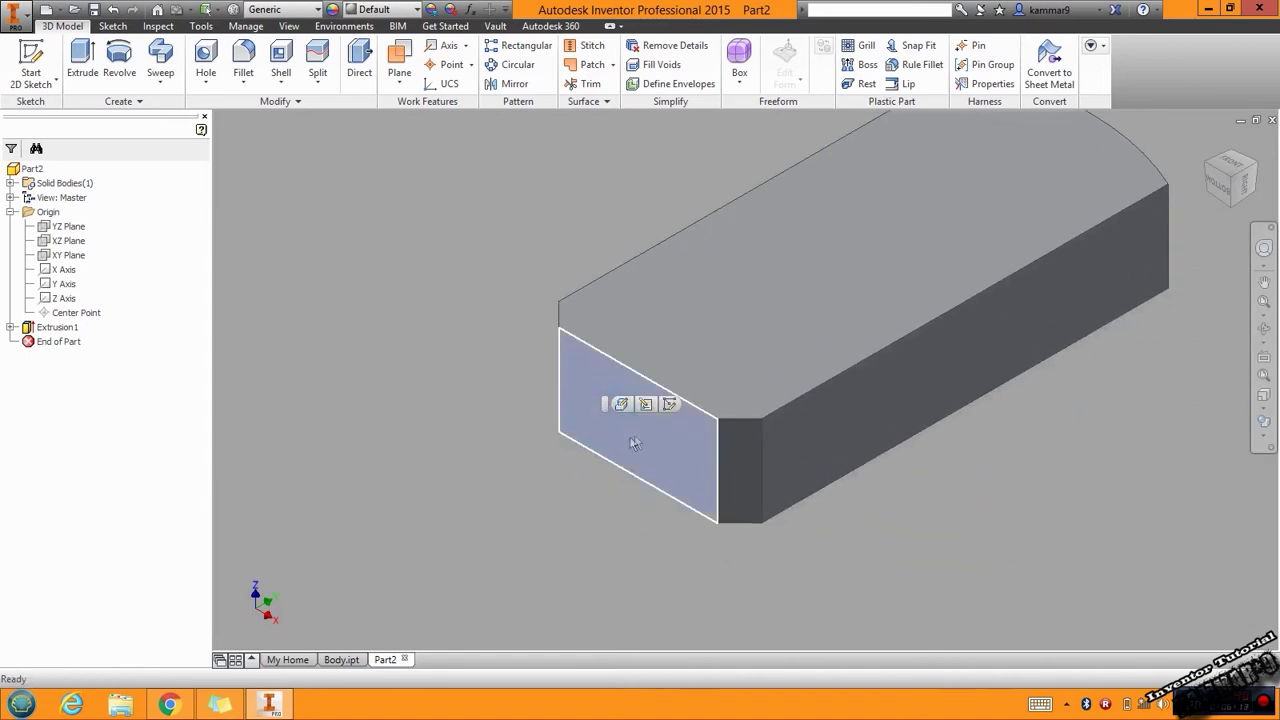
{"action": "left_click", "coordinate": [669, 404]}
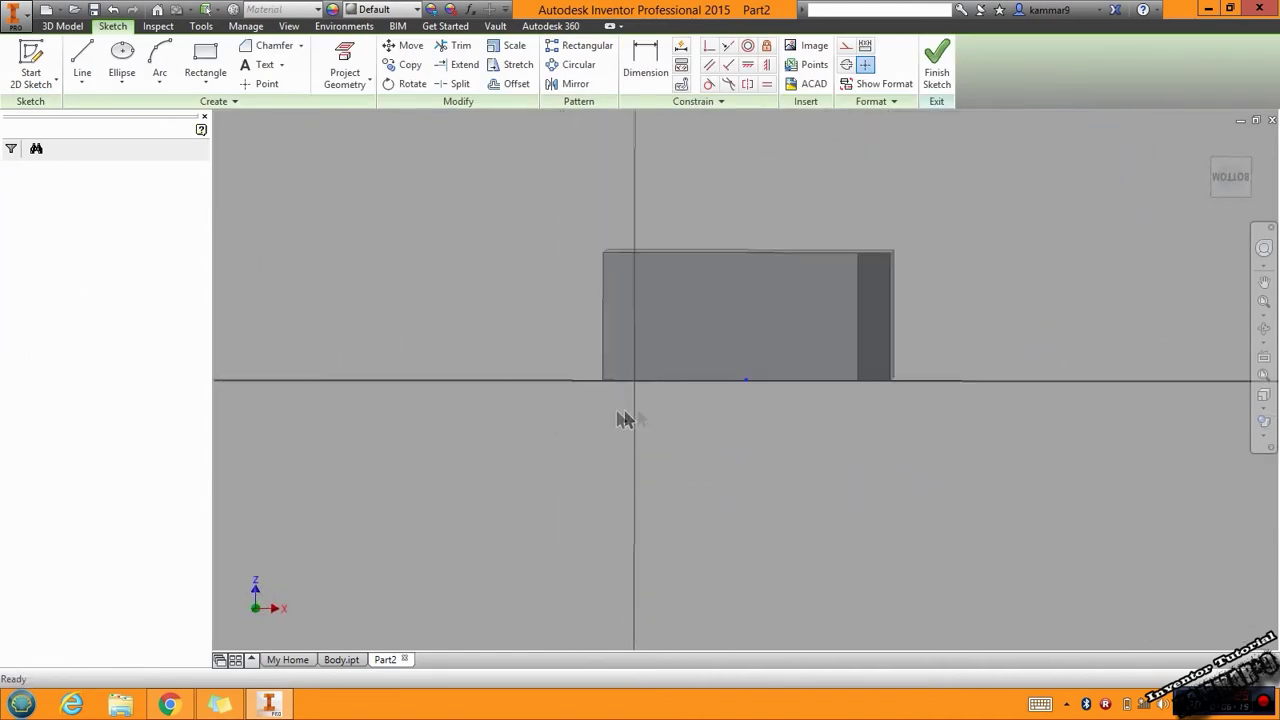
- Draw a three-point arc from the face's top edge to its bottom edge, bulging right
{"action": "scroll", "coordinate": [634, 350], "scroll_direction": "up", "scroll_amount": 3}
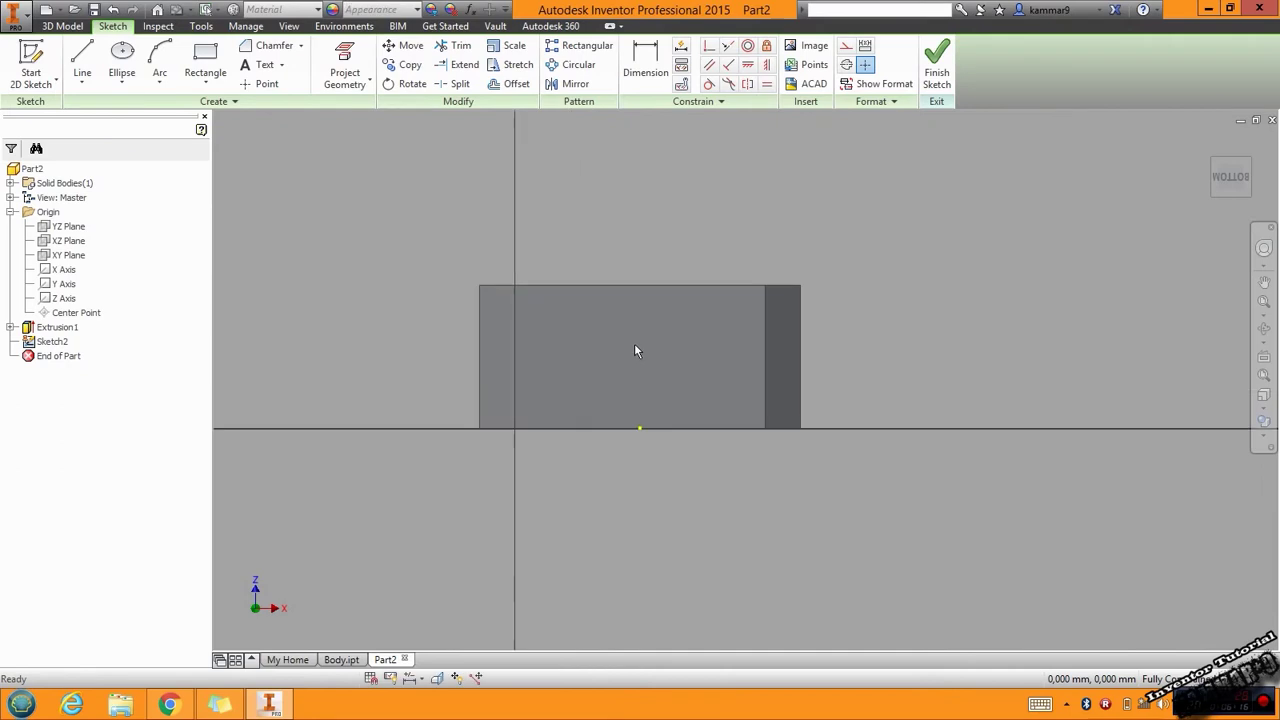
{"action": "left_click", "coordinate": [124, 84]}
{"action": "left_click", "coordinate": [162, 80]}
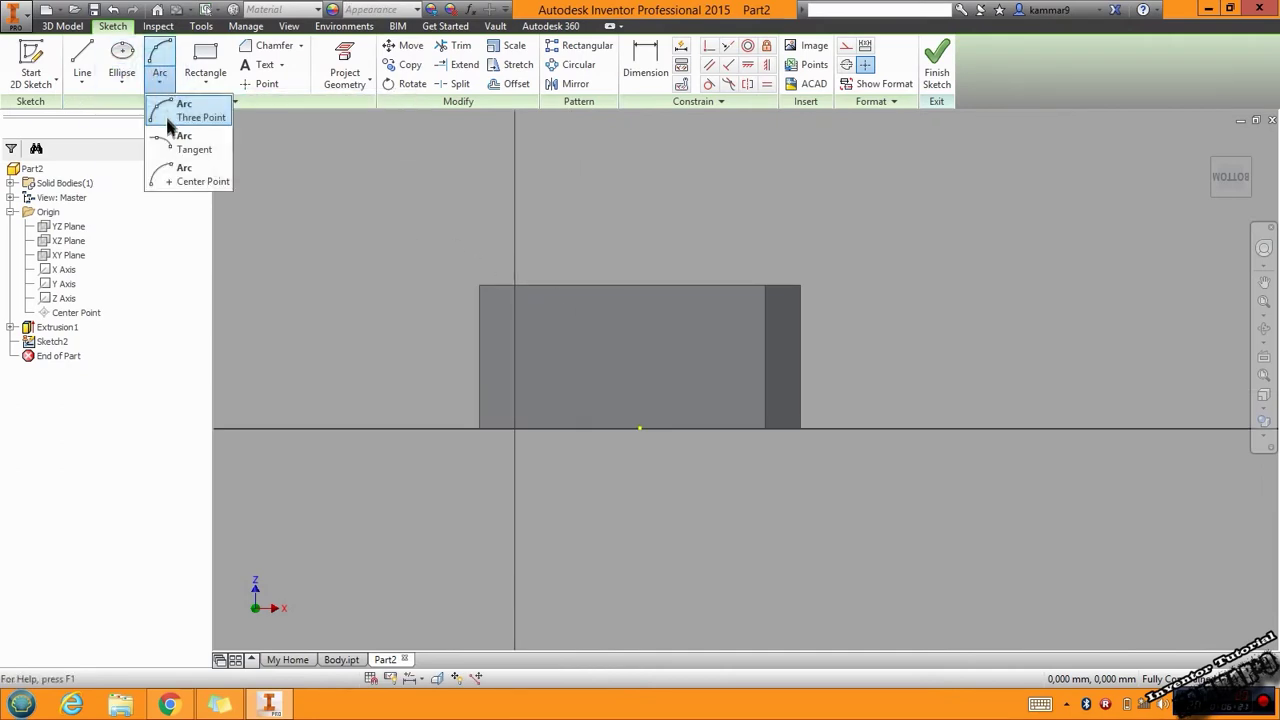
{"action": "left_click", "coordinate": [191, 107]}
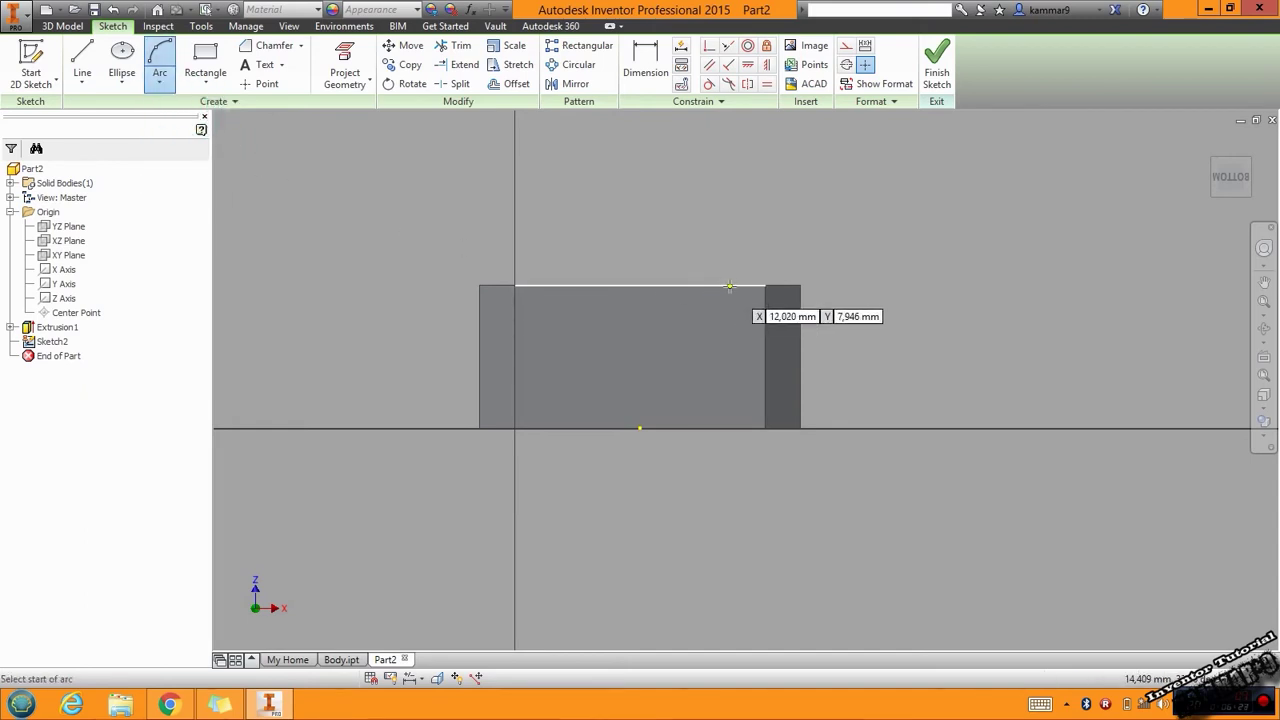
{"action": "left_click", "coordinate": [728, 287]}
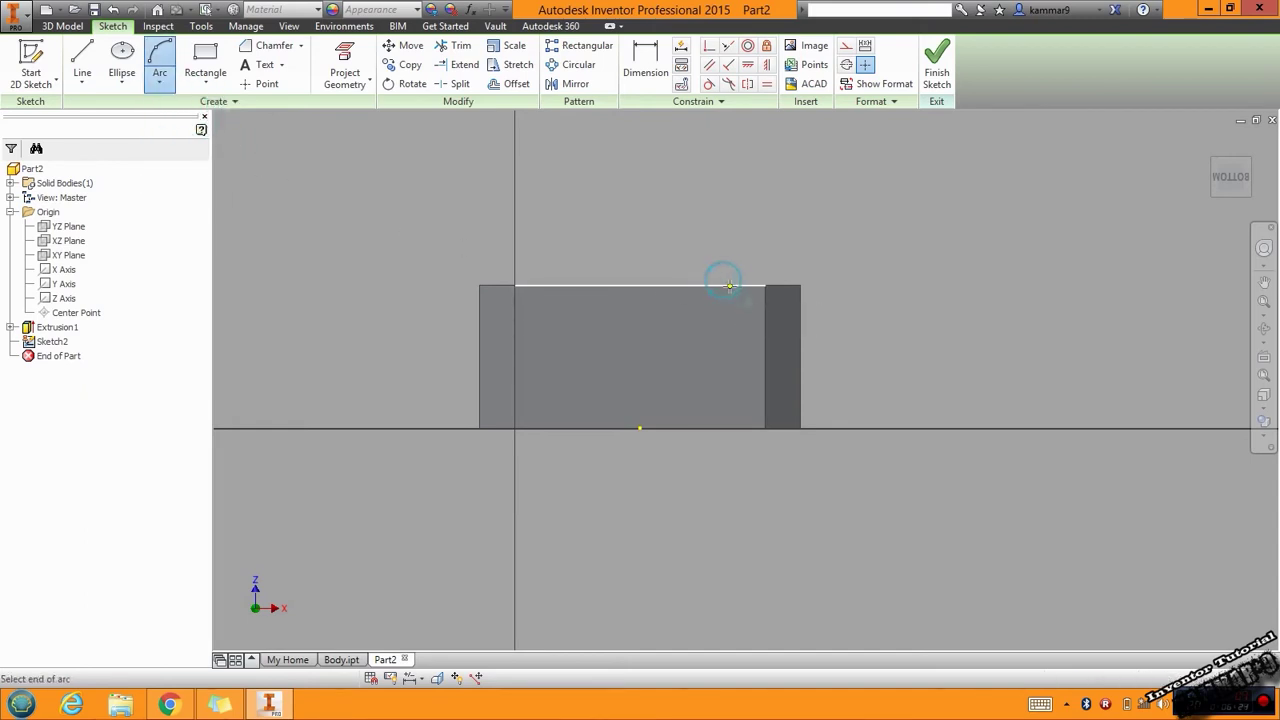
{"action": "left_click", "coordinate": [728, 428]}
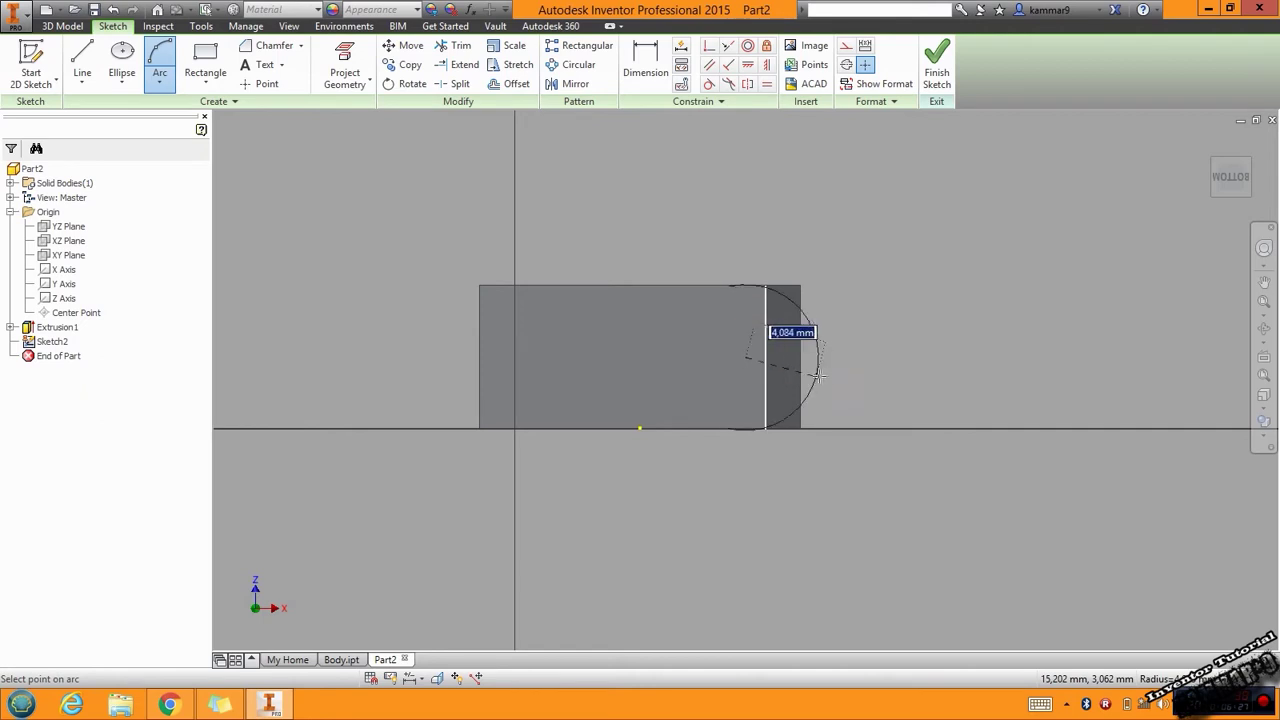
{"action": "left_click", "coordinate": [822, 368]}
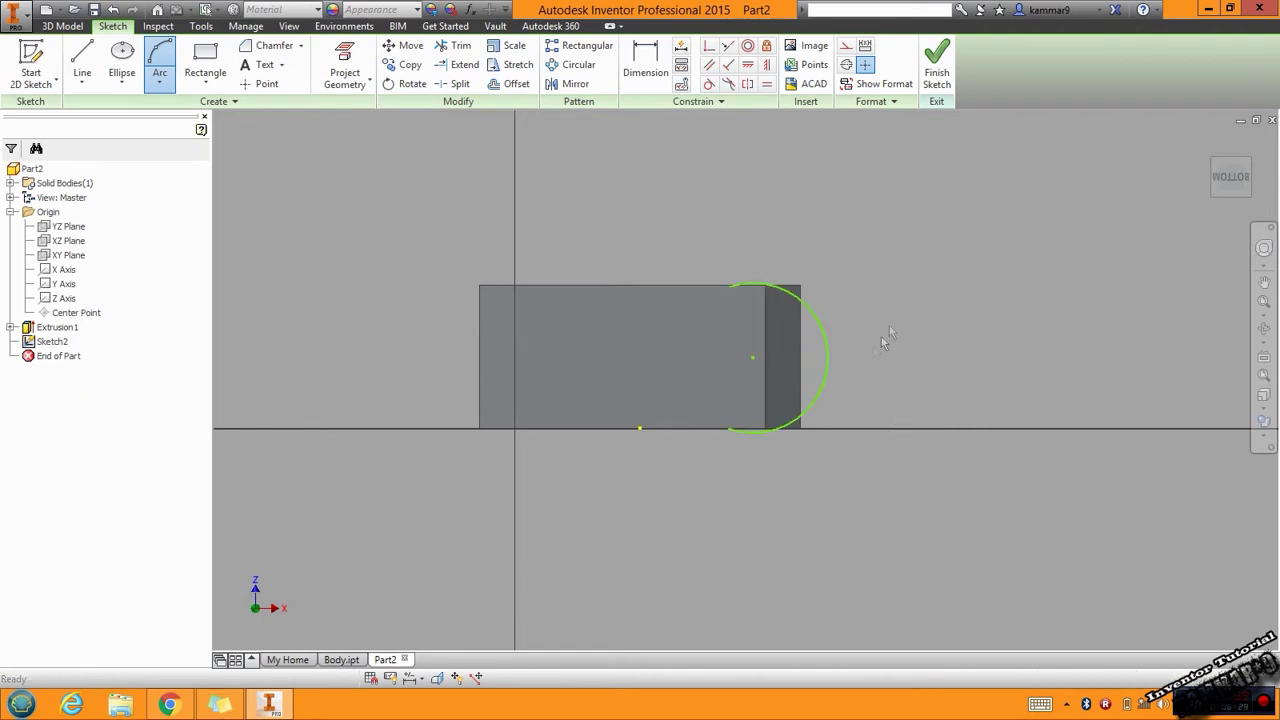
{"action": "key", "text": "Escape"}
{"action": "scroll", "coordinate": [770, 283], "scroll_direction": "up", "scroll_amount": 3}
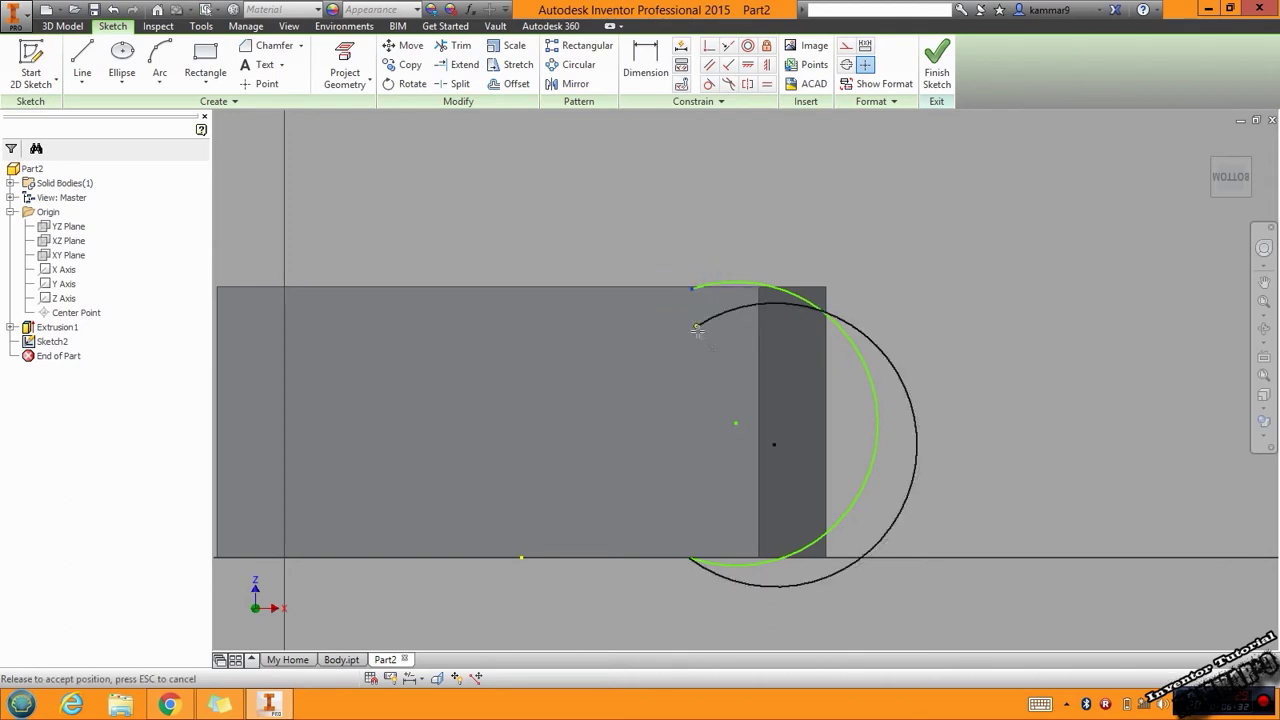
{"action": "left_click_drag", "start_coordinate": [692, 288], "coordinate": [706, 308]}
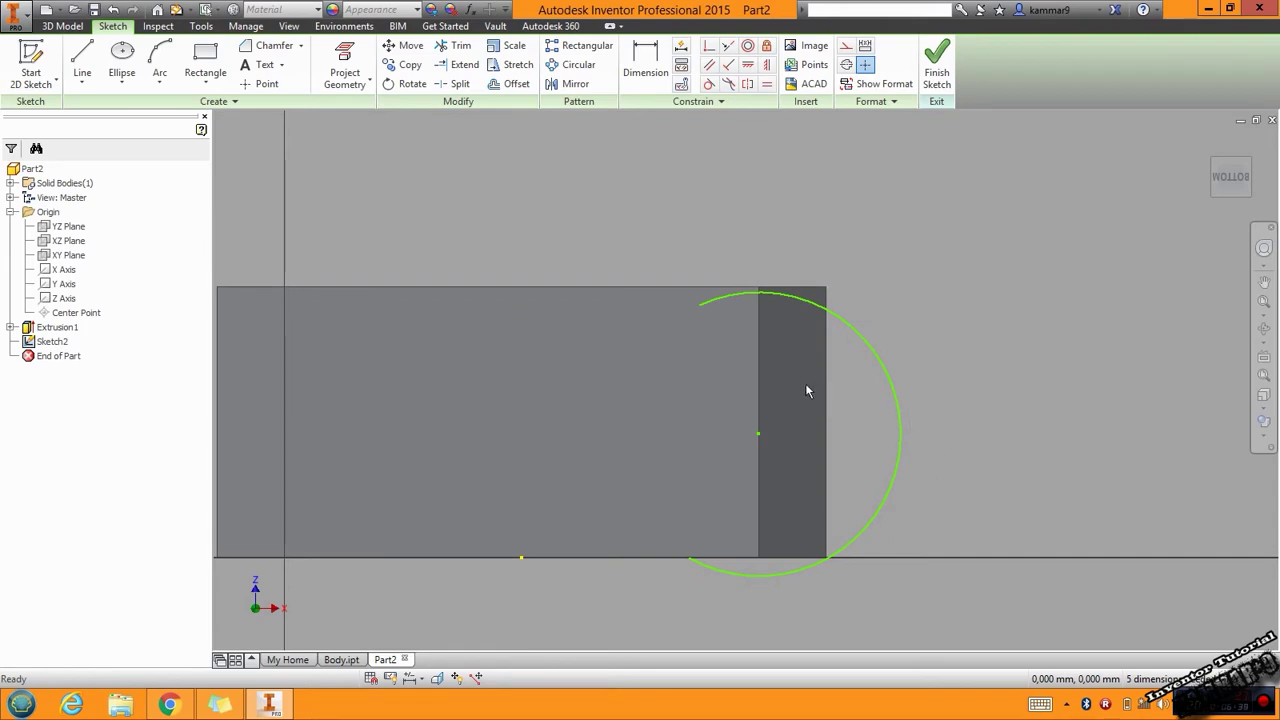
- Apply a Vertical constraint aligning the arc's centre with its top endpoint
{"action": "left_click", "coordinate": [767, 64]}
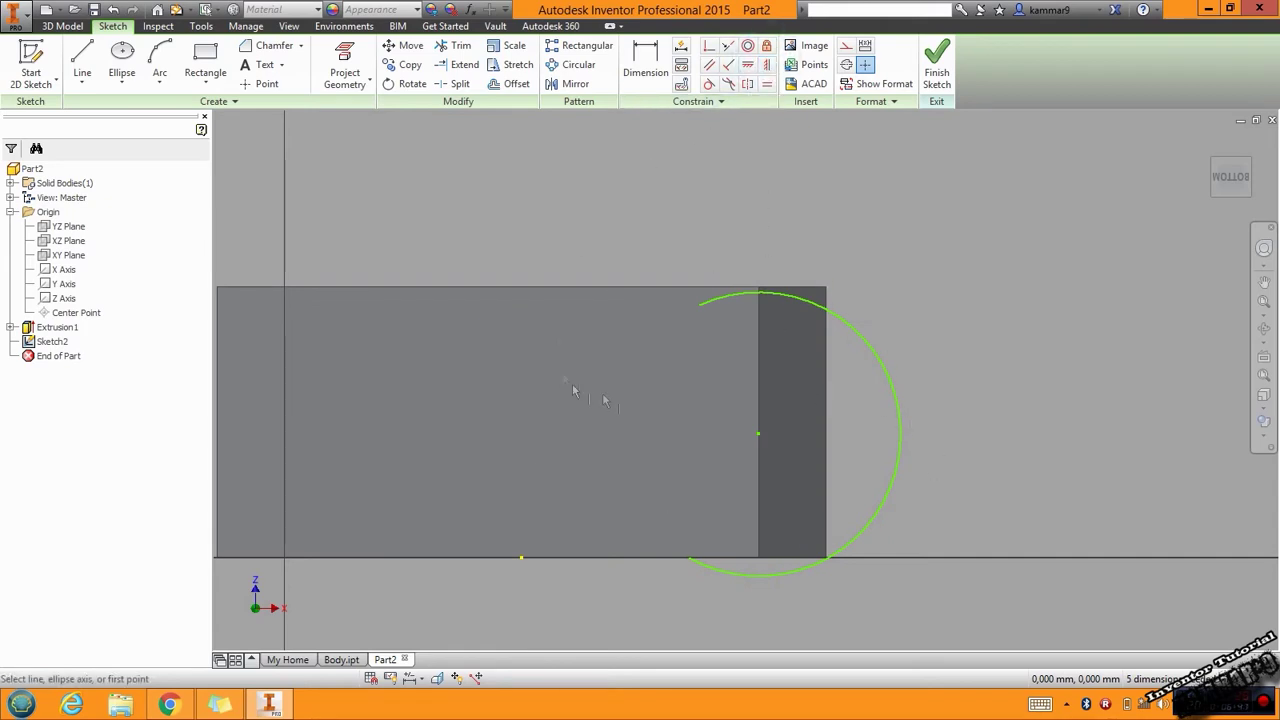
{"action": "left_click", "coordinate": [699, 305]}
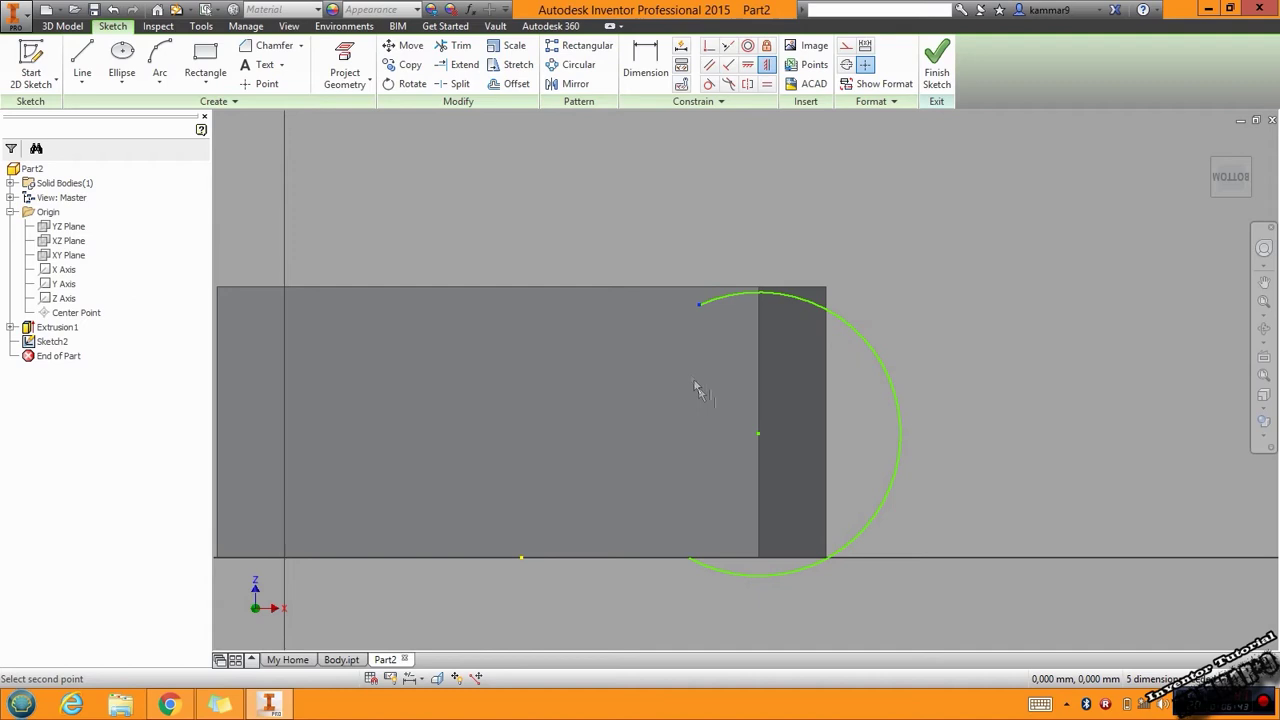
{"action": "left_click", "coordinate": [757, 436]}
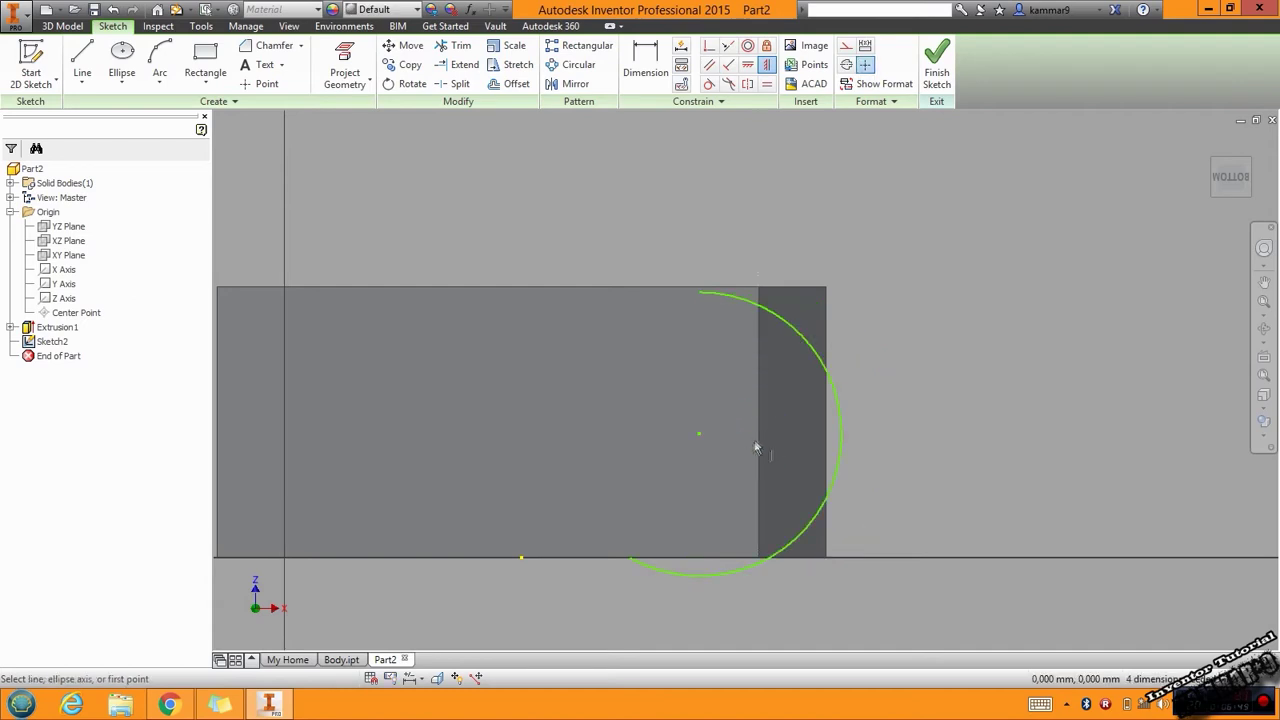
{"action": "left_click", "coordinate": [698, 434]}
{"action": "left_click", "coordinate": [630, 559]}
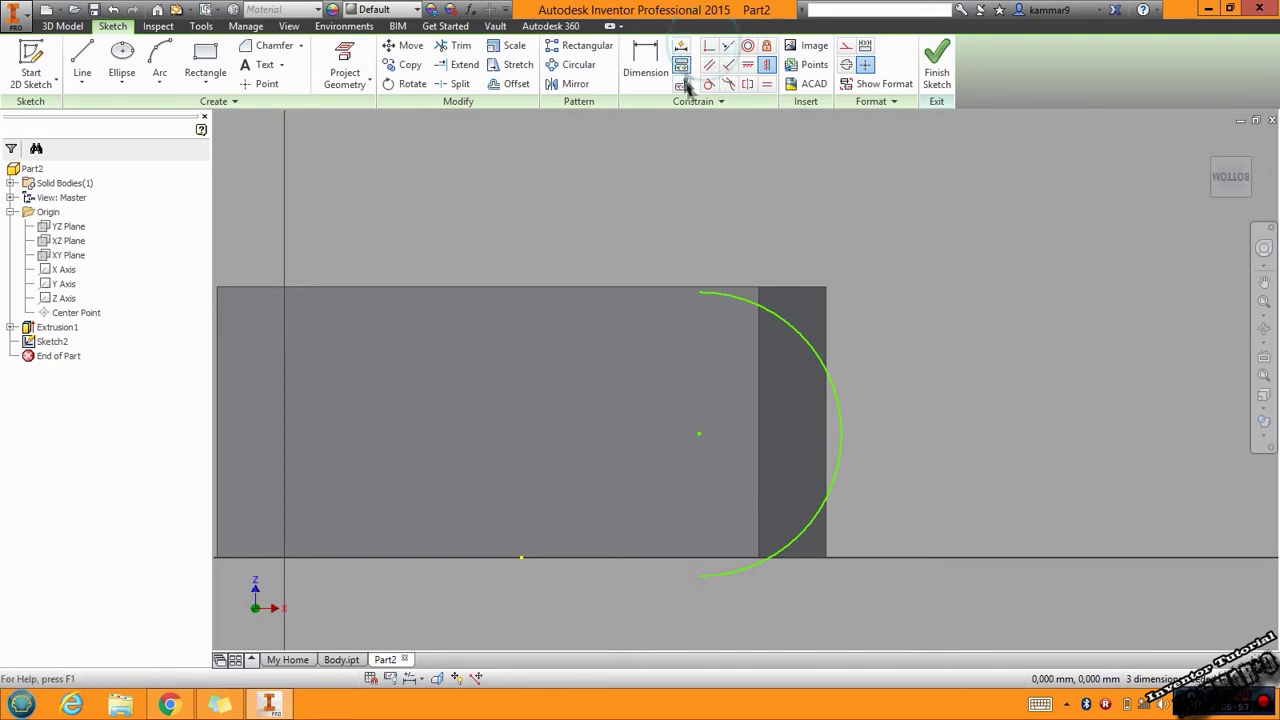
- Make the end arc perpendicular to both the top and bottom lines
{"action": "left_click", "coordinate": [709, 46]}
{"action": "left_click", "coordinate": [705, 47]}
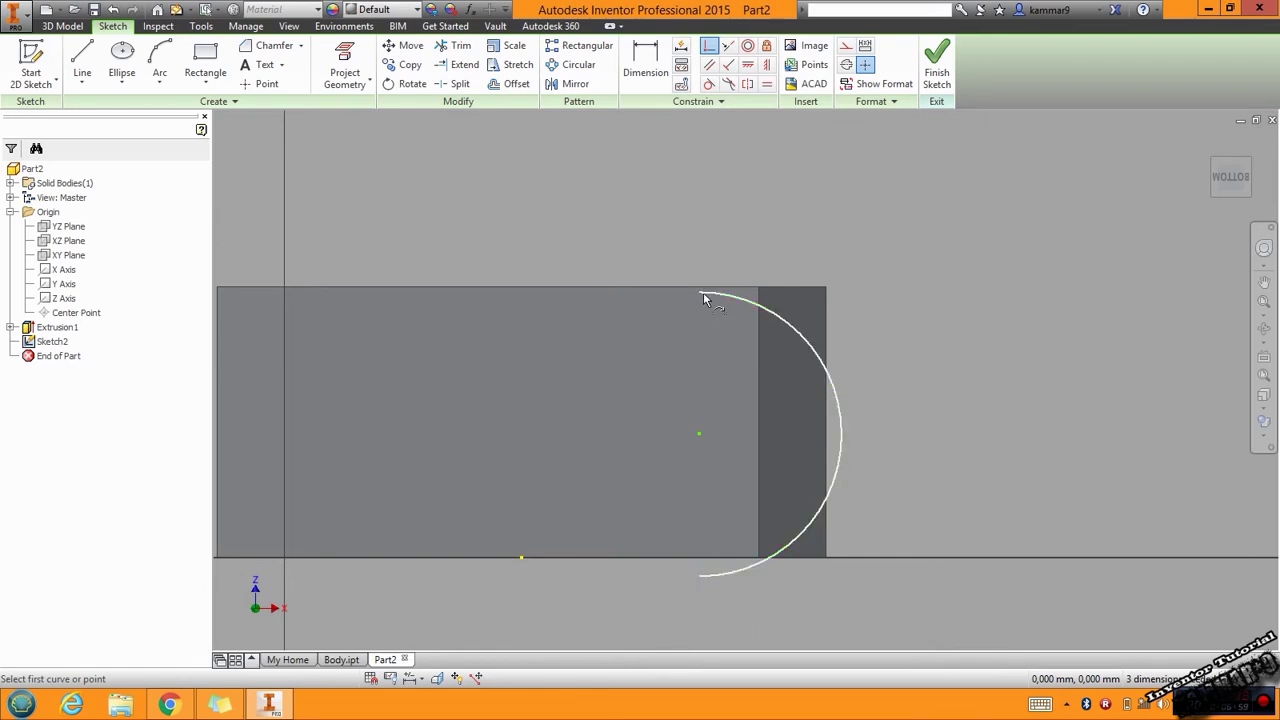
{"action": "left_click", "coordinate": [701, 292]}
{"action": "left_click", "coordinate": [681, 287]}
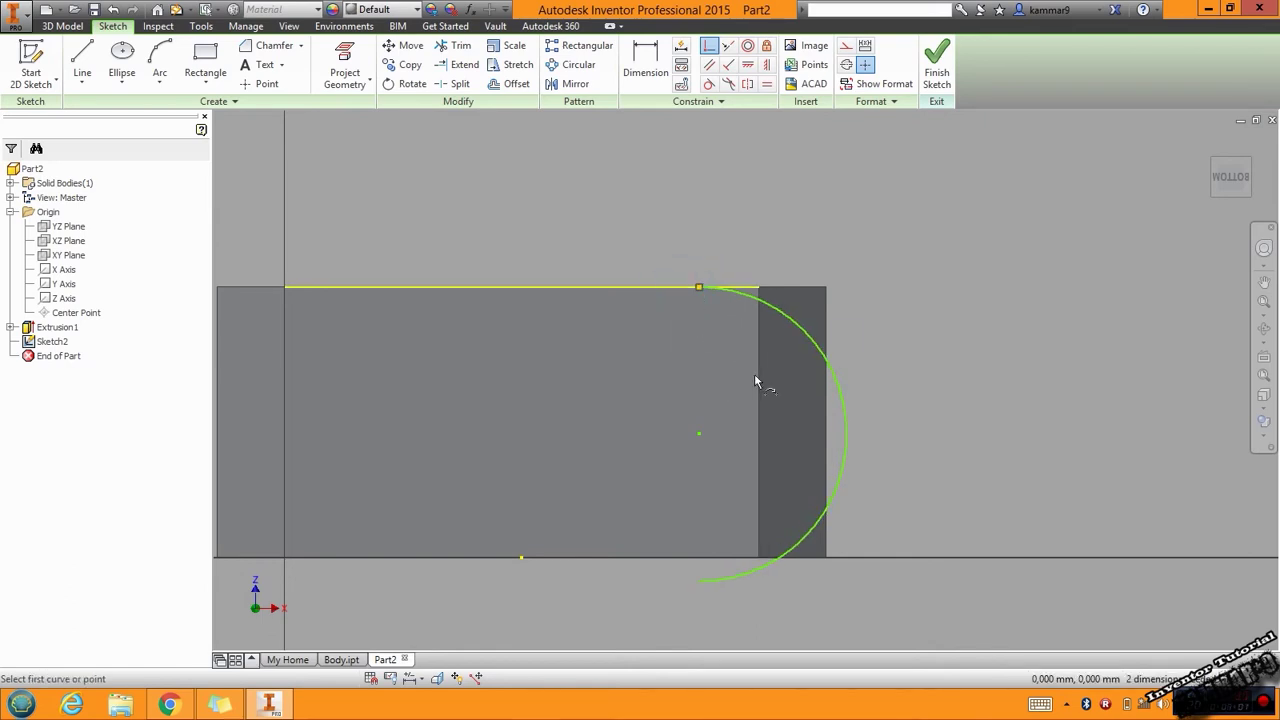
{"action": "left_click", "coordinate": [700, 583]}
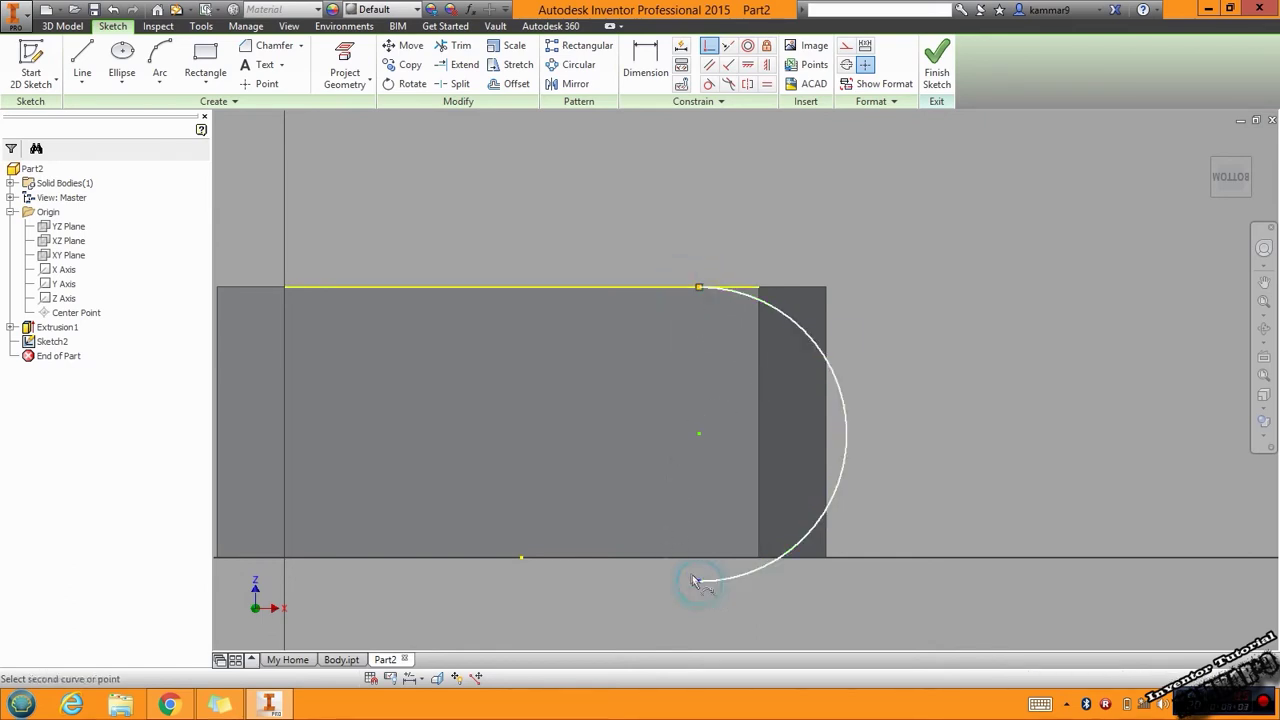
{"action": "left_click", "coordinate": [677, 560]}
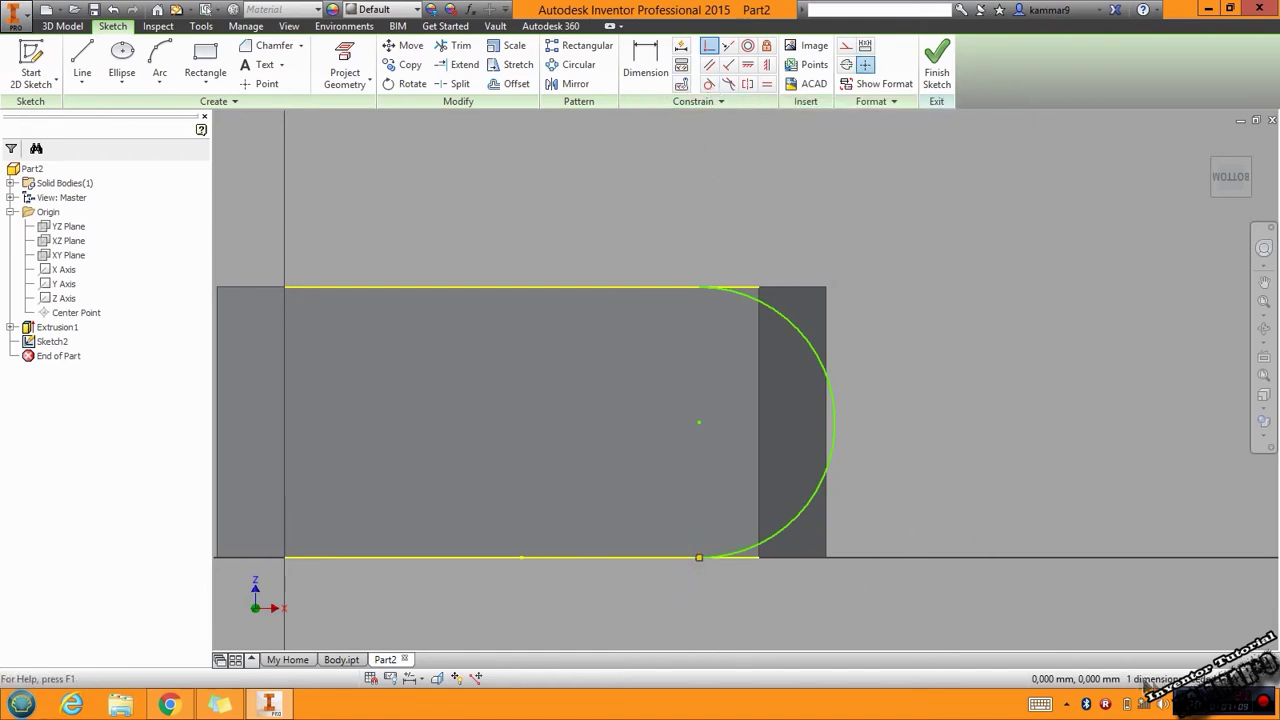
- Make the arc tangent to the right vertical edge
{"action": "left_click", "coordinate": [710, 86]}
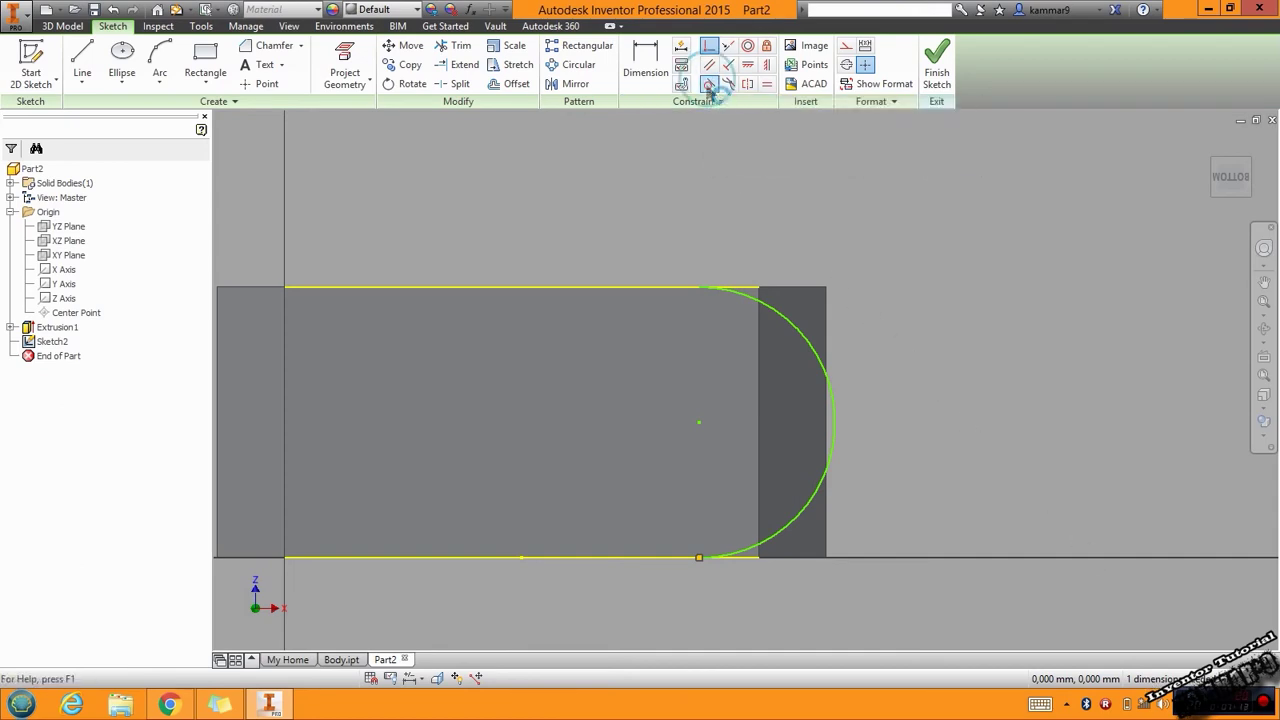
{"action": "left_click", "coordinate": [836, 412]}
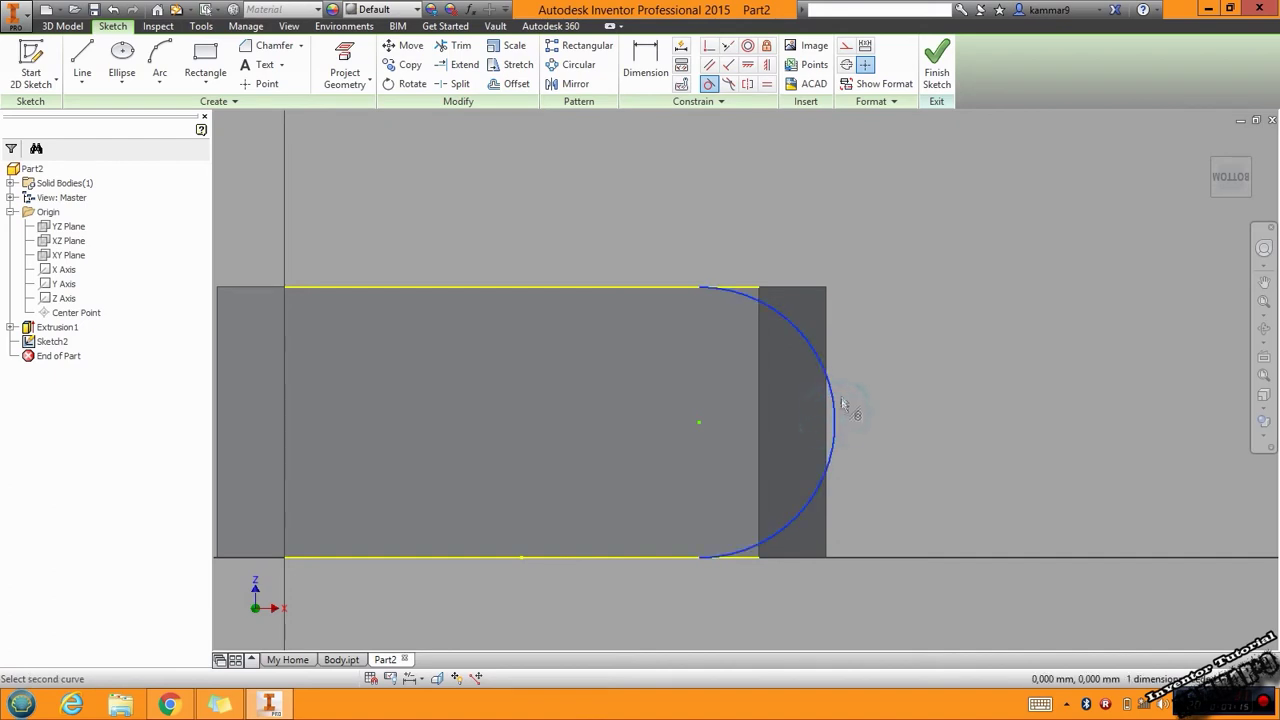
{"action": "left_click", "coordinate": [827, 344]}
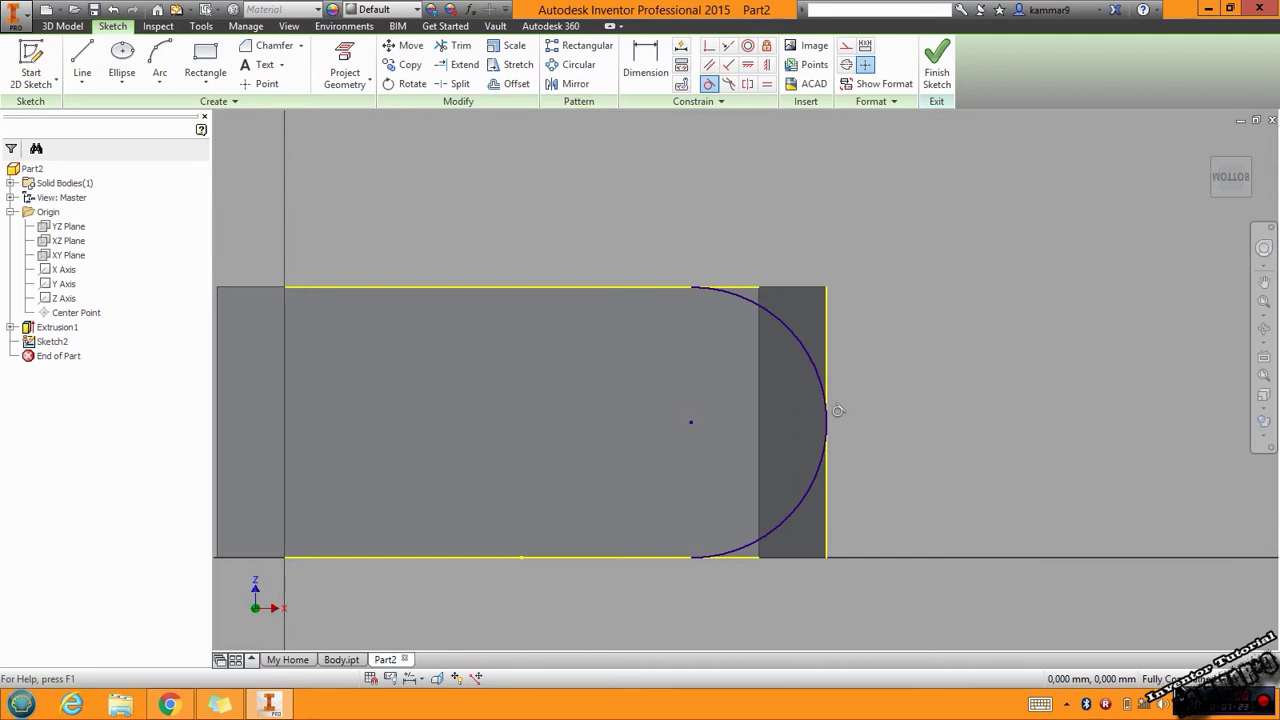
- Draw a closed box of lines around the right rounded end, from the arc's top end to its bottom end
{"action": "left_click", "coordinate": [82, 58]}
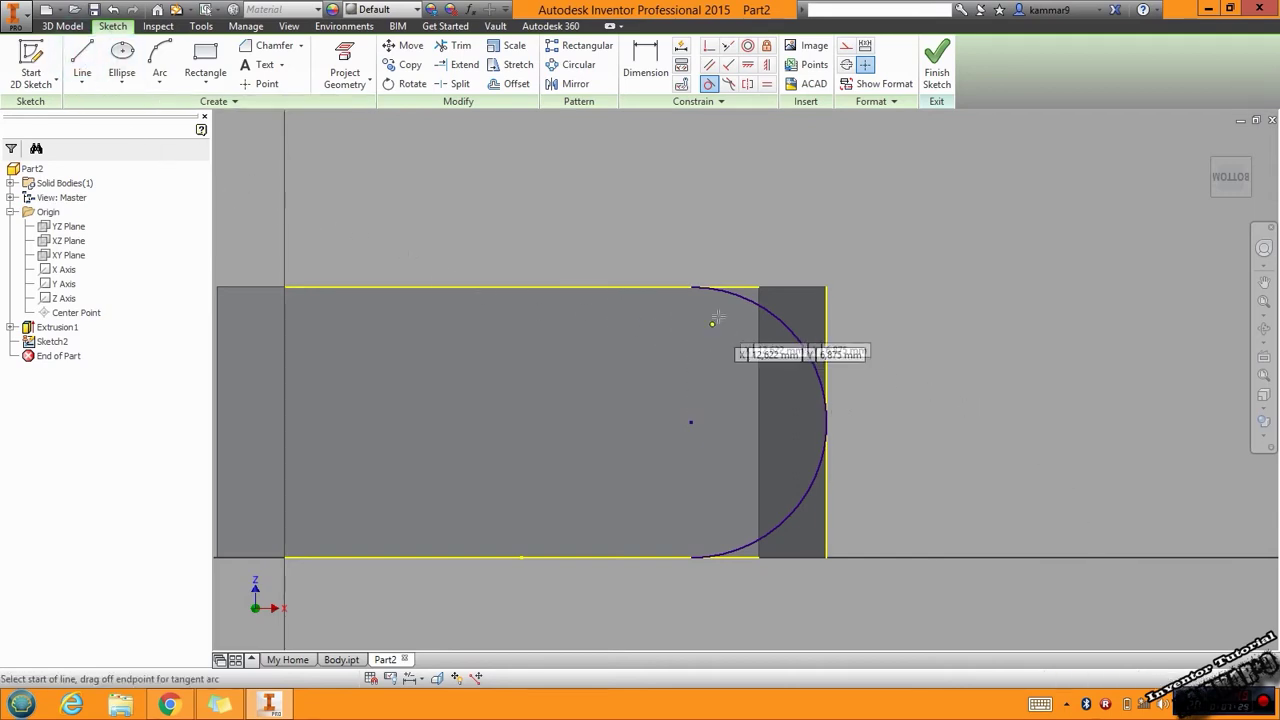
{"action": "left_click", "coordinate": [690, 287]}
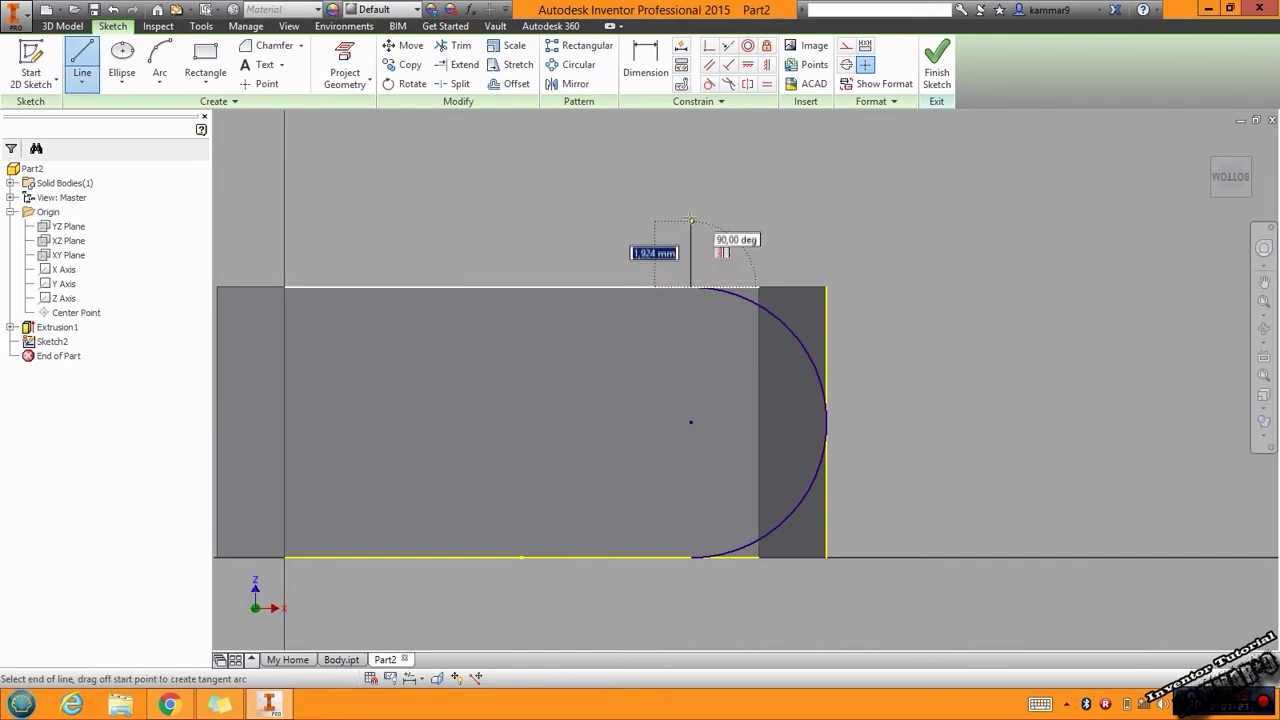
{"action": "left_click", "coordinate": [690, 218]}
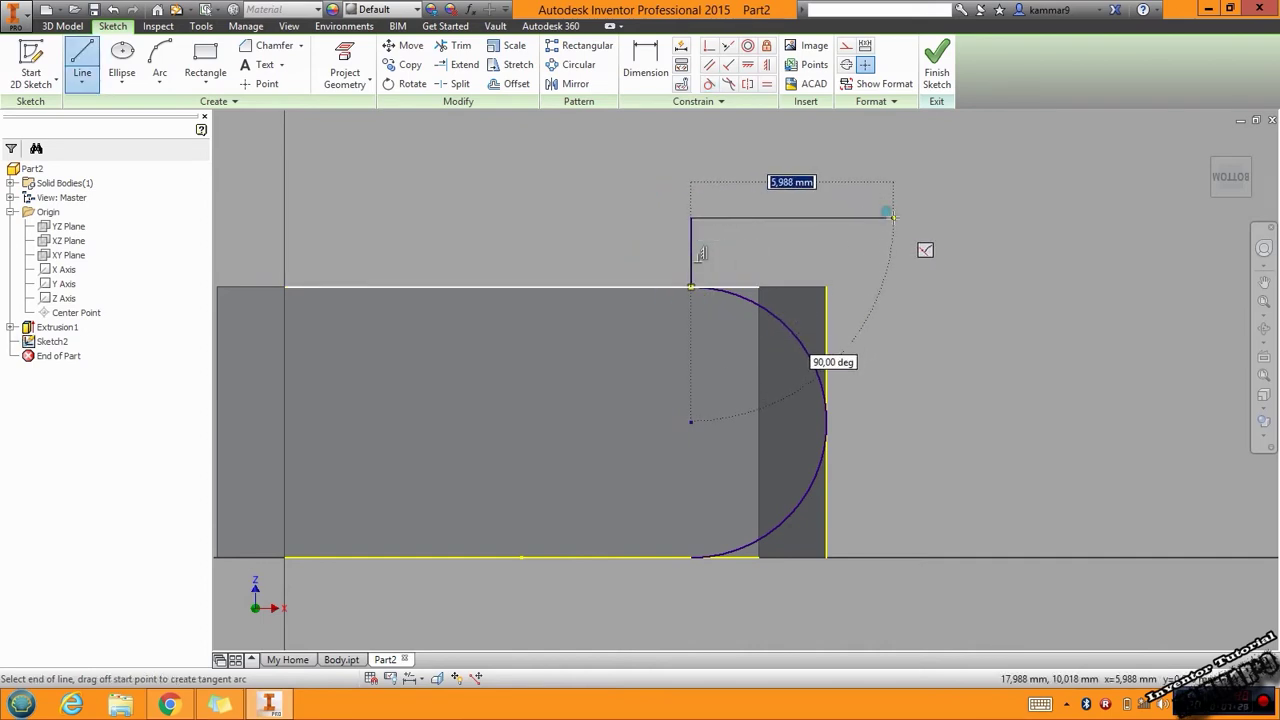
{"action": "left_click", "coordinate": [893, 218]}
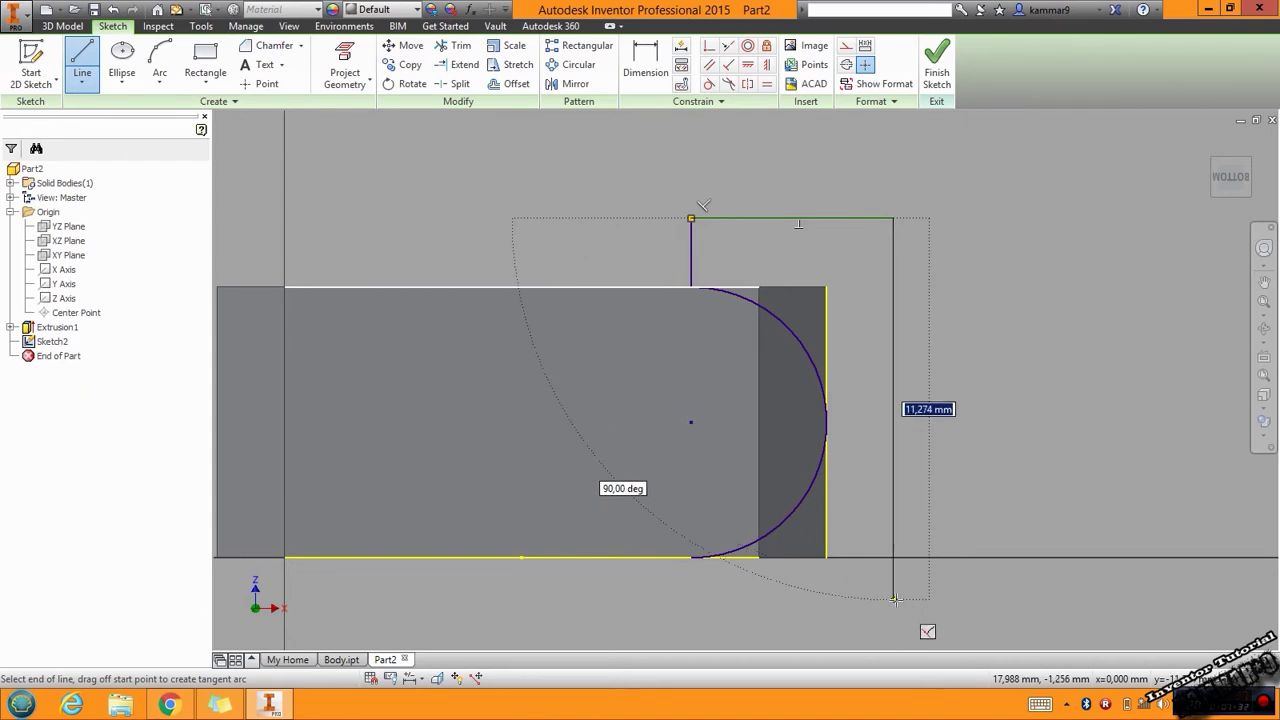
{"action": "left_click", "coordinate": [893, 611]}
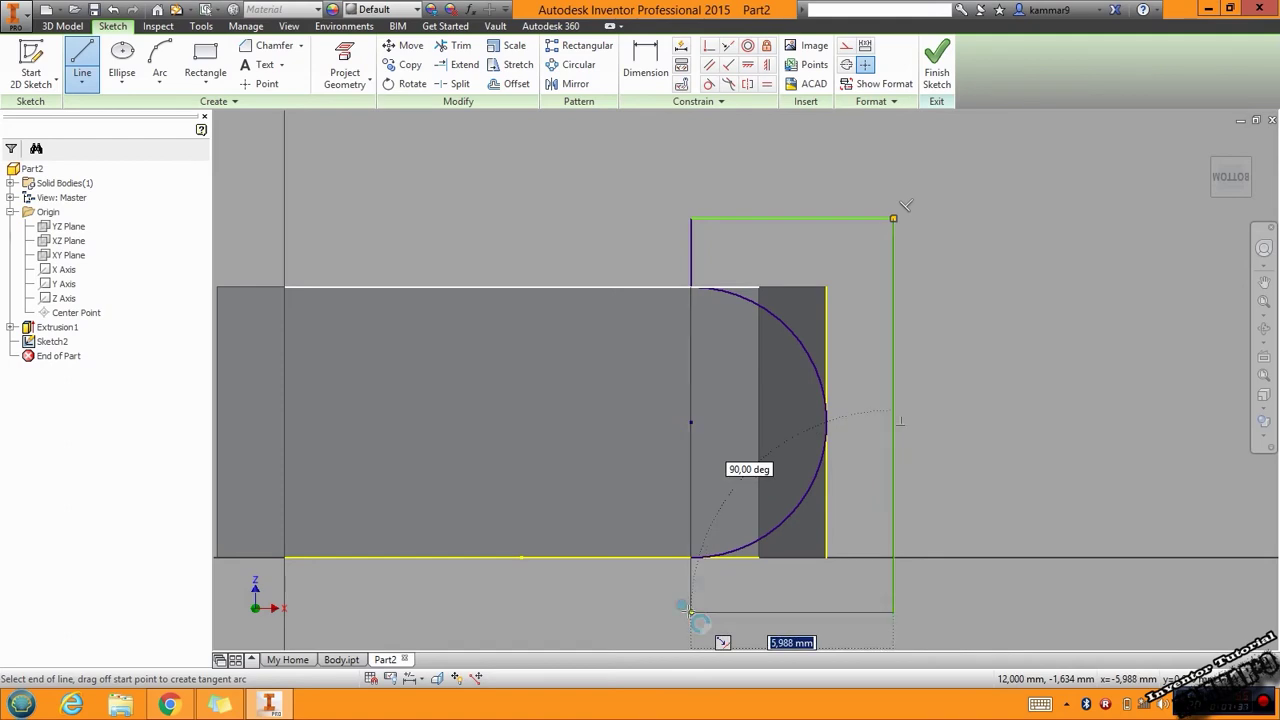
{"action": "left_click", "coordinate": [690, 611]}
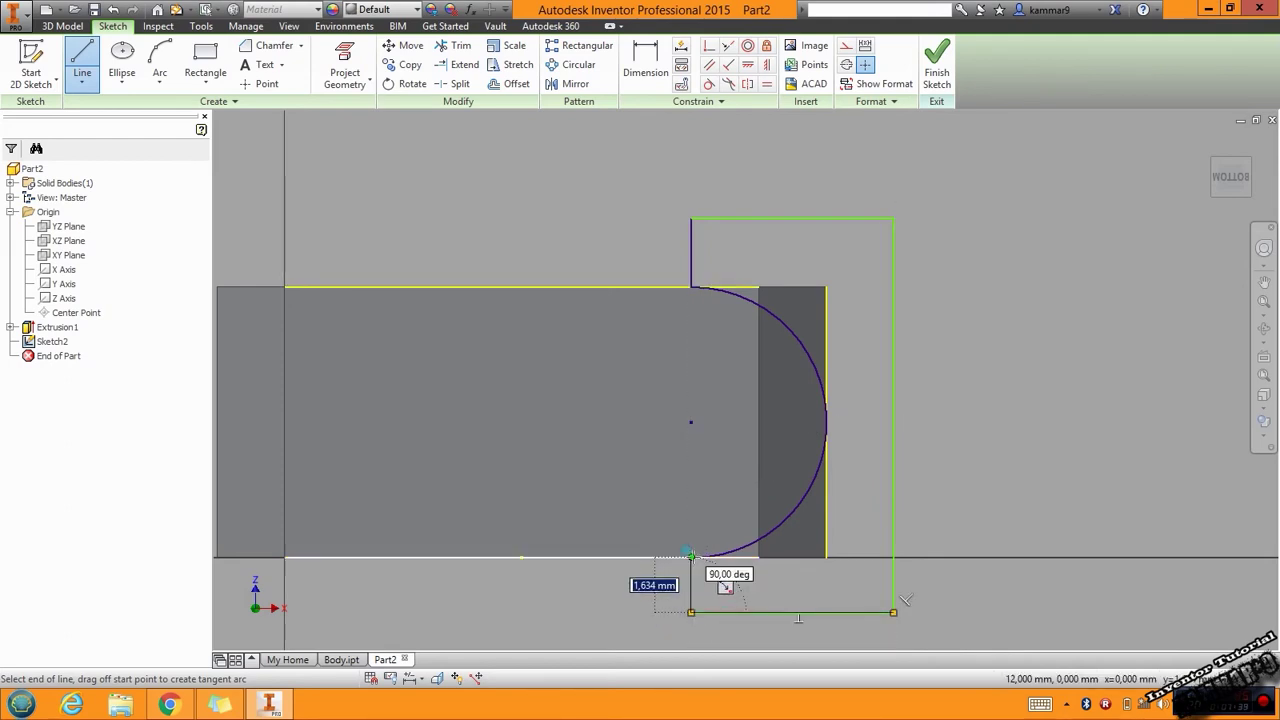
{"action": "left_click", "coordinate": [690, 556]}
{"action": "key", "text": "Escape"}
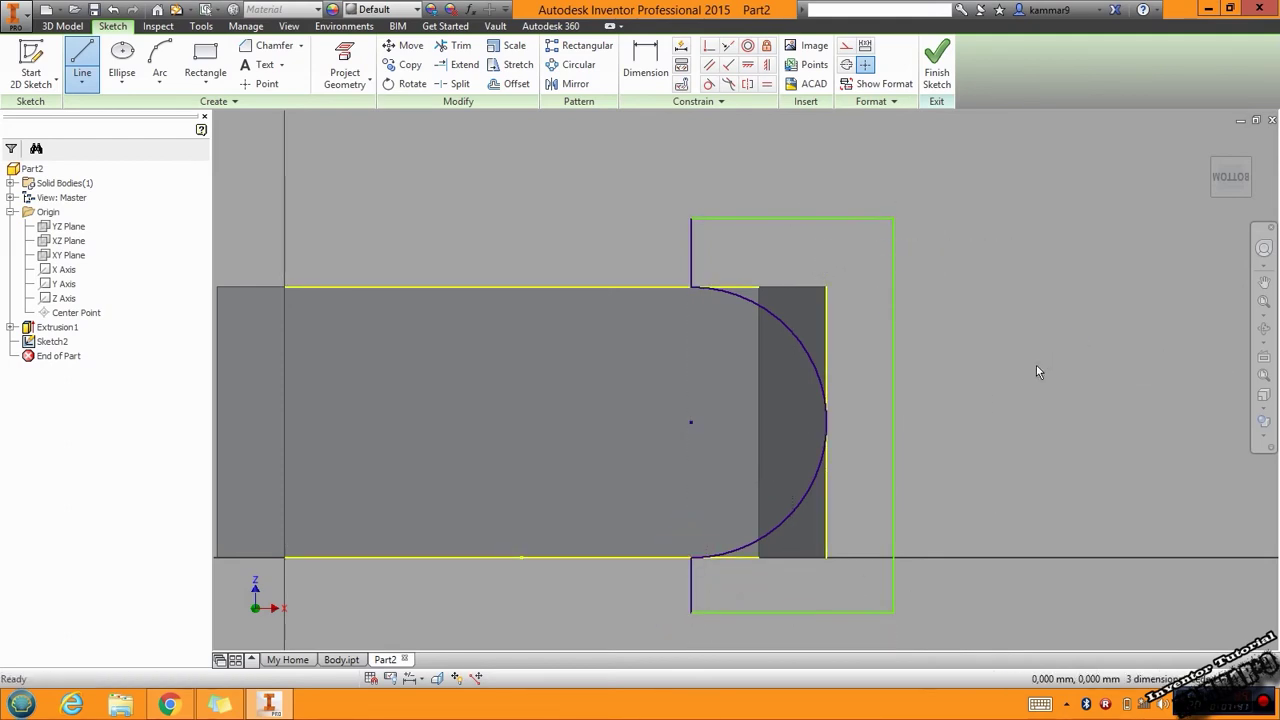
{"action": "scroll", "coordinate": [1036, 370], "scroll_direction": "up", "scroll_amount": 3}
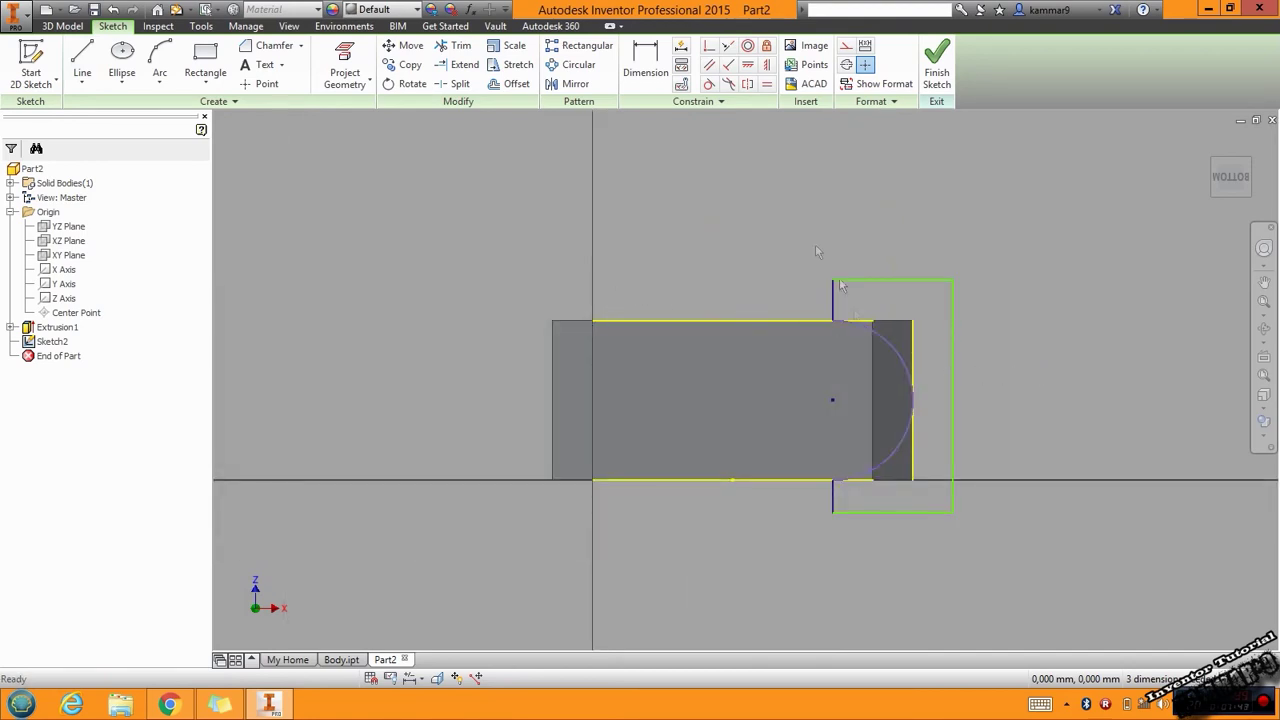
- Draw a vertical midline up from the bottom edge's midpoint and window-select the right end region
{"action": "left_click", "coordinate": [82, 60]}
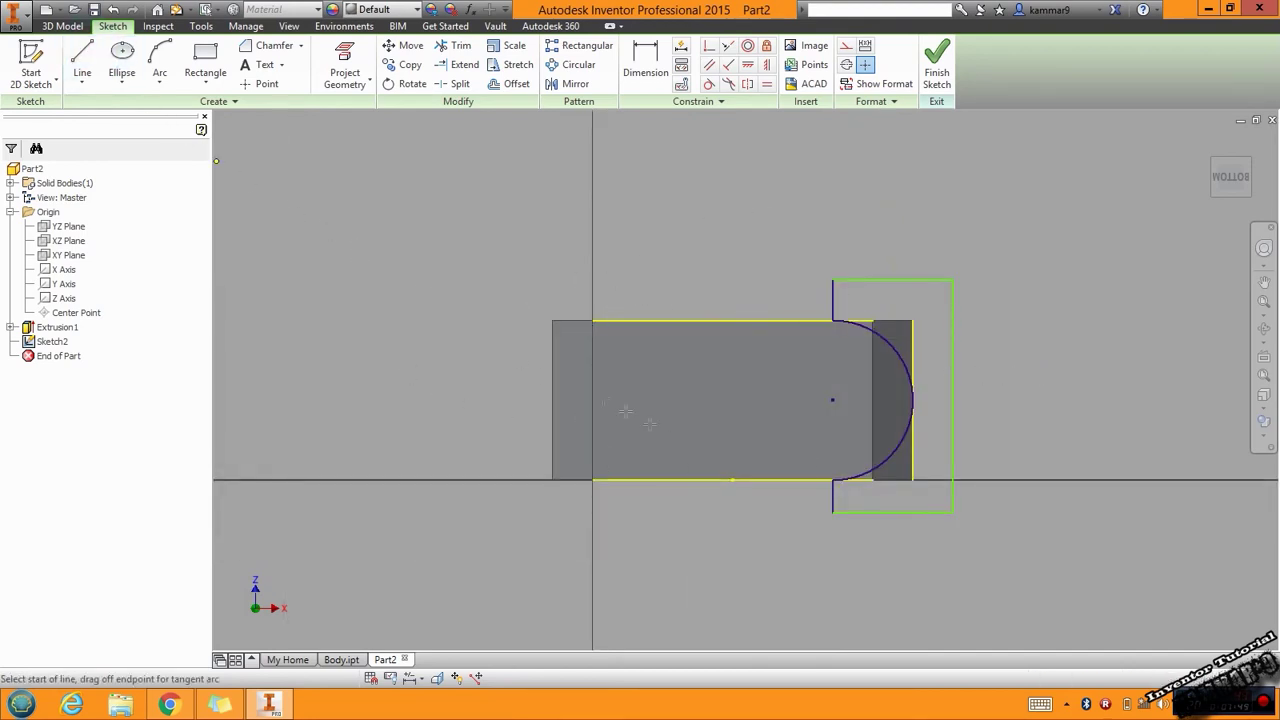
{"action": "left_click", "coordinate": [732, 480]}
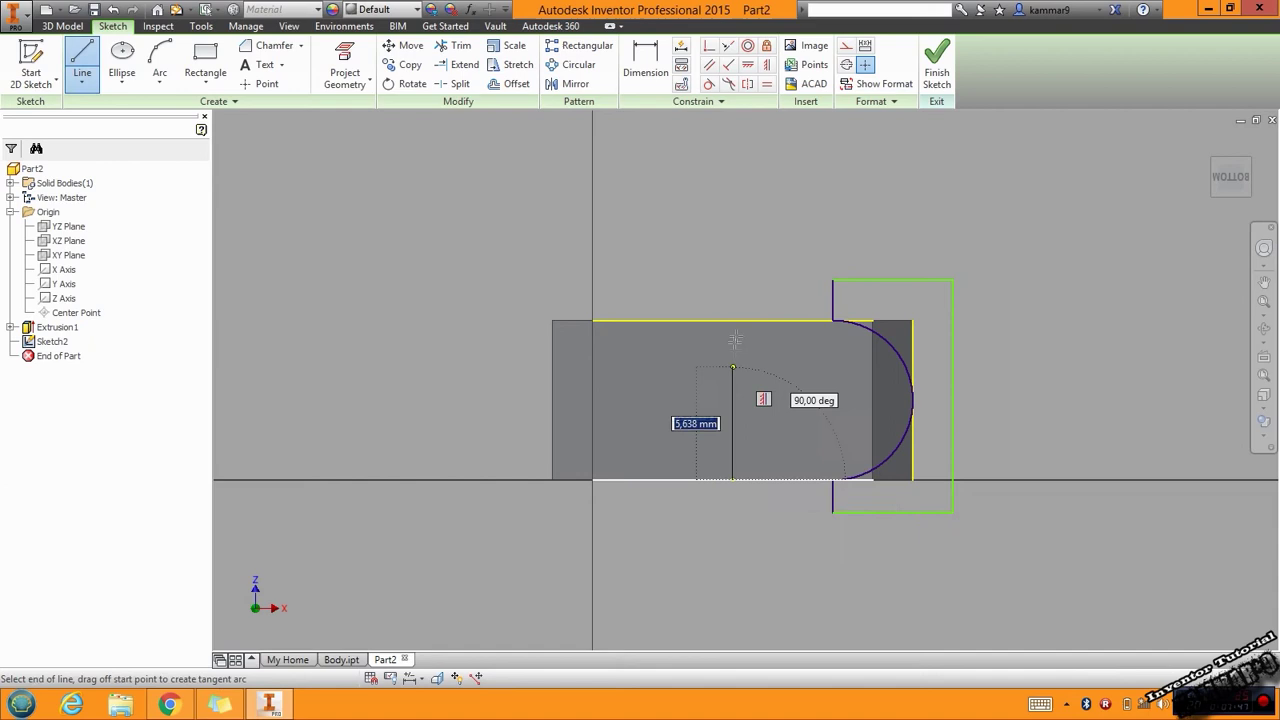
{"action": "left_click", "coordinate": [733, 232]}
{"action": "key", "text": "Escape"}
{"action": "left_click", "coordinate": [729, 290]}
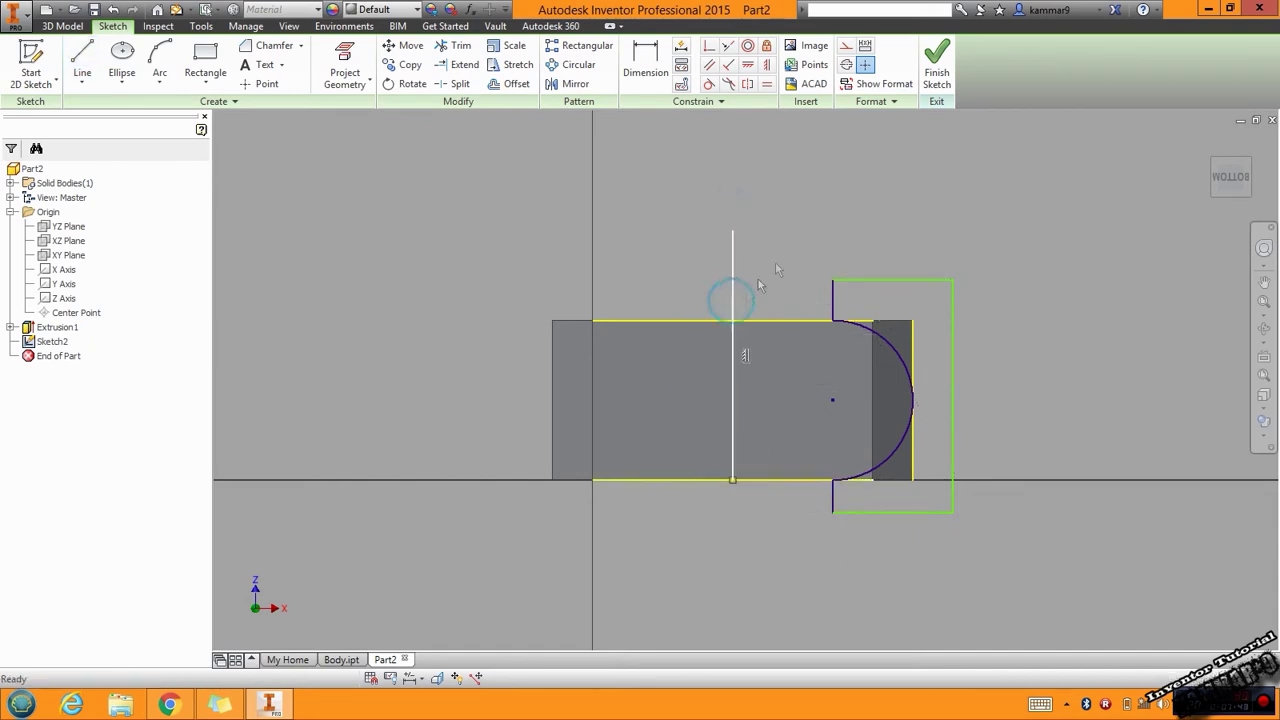
{"action": "left_click_drag", "start_coordinate": [782, 188], "coordinate": [1047, 615]}
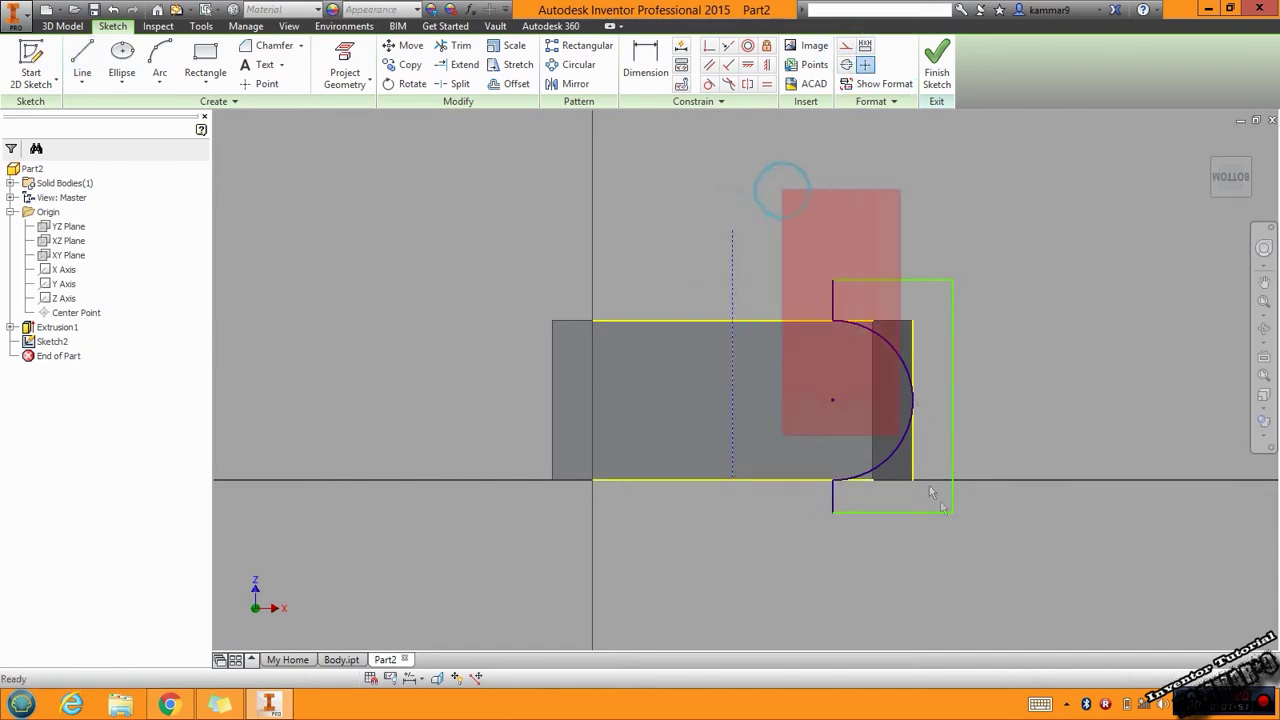
- Mirror the right rounded end and its box onto the left side about the vertical midline
{"action": "left_click", "coordinate": [569, 84]}
{"action": "left_click", "coordinate": [308, 155]}
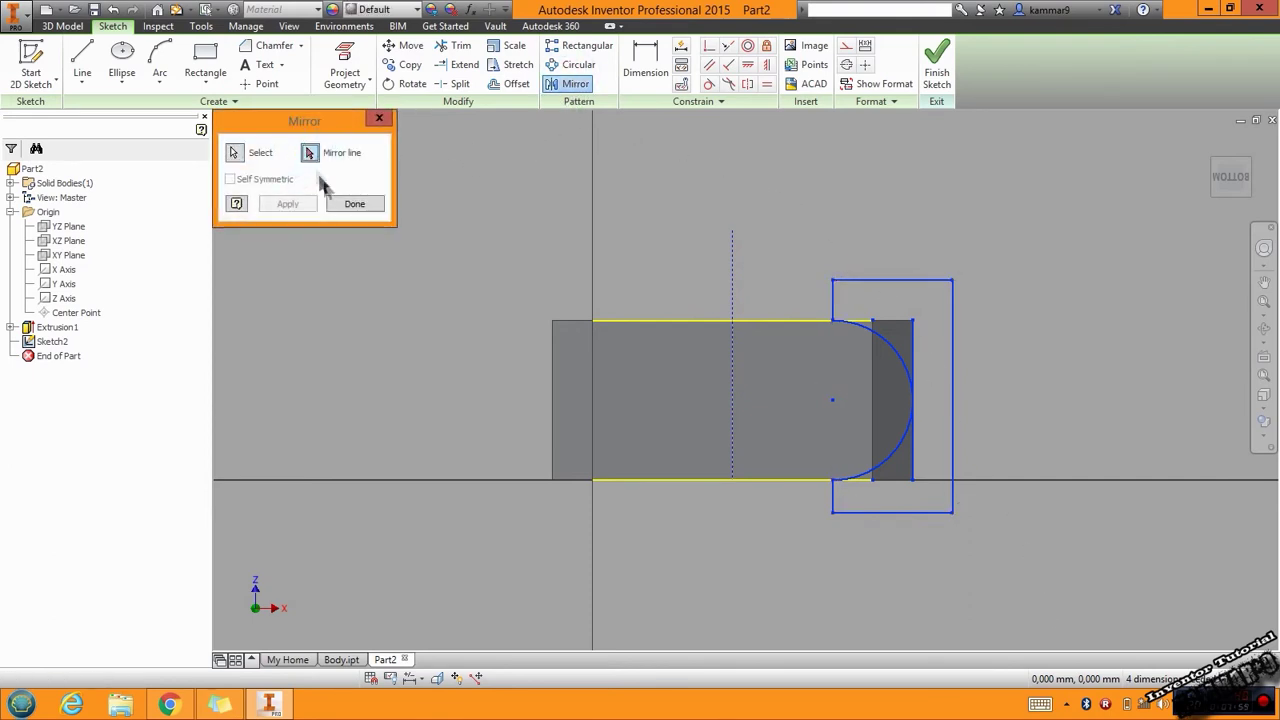
{"action": "left_click", "coordinate": [733, 355]}
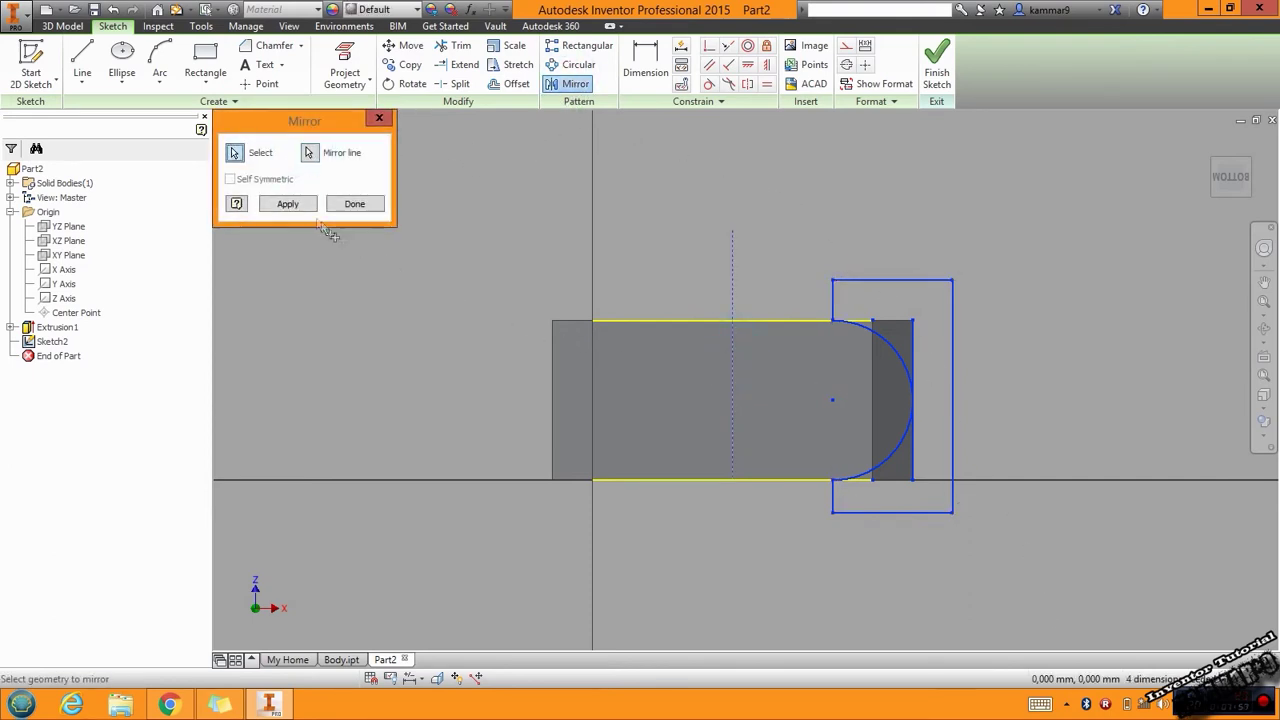
{"action": "left_click", "coordinate": [287, 204]}
{"action": "left_click", "coordinate": [352, 206]}
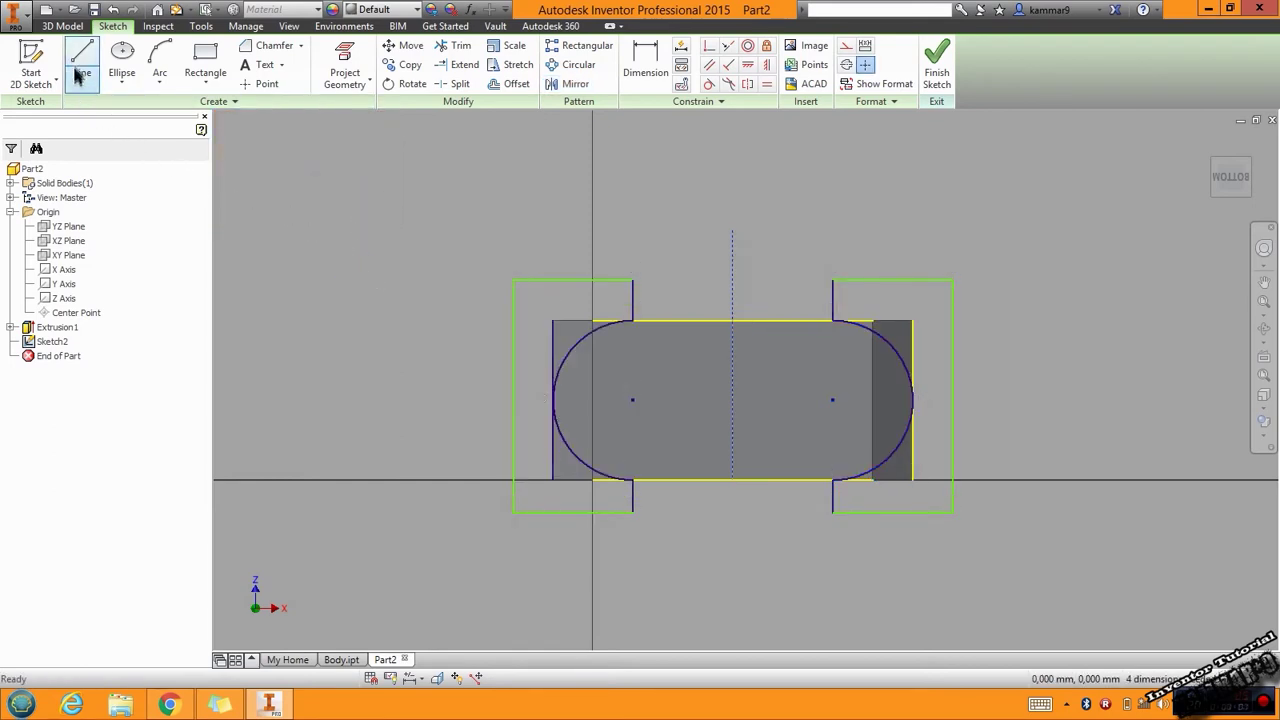
{"action": "left_click", "coordinate": [62, 25]}
{"action": "left_click", "coordinate": [83, 63]}
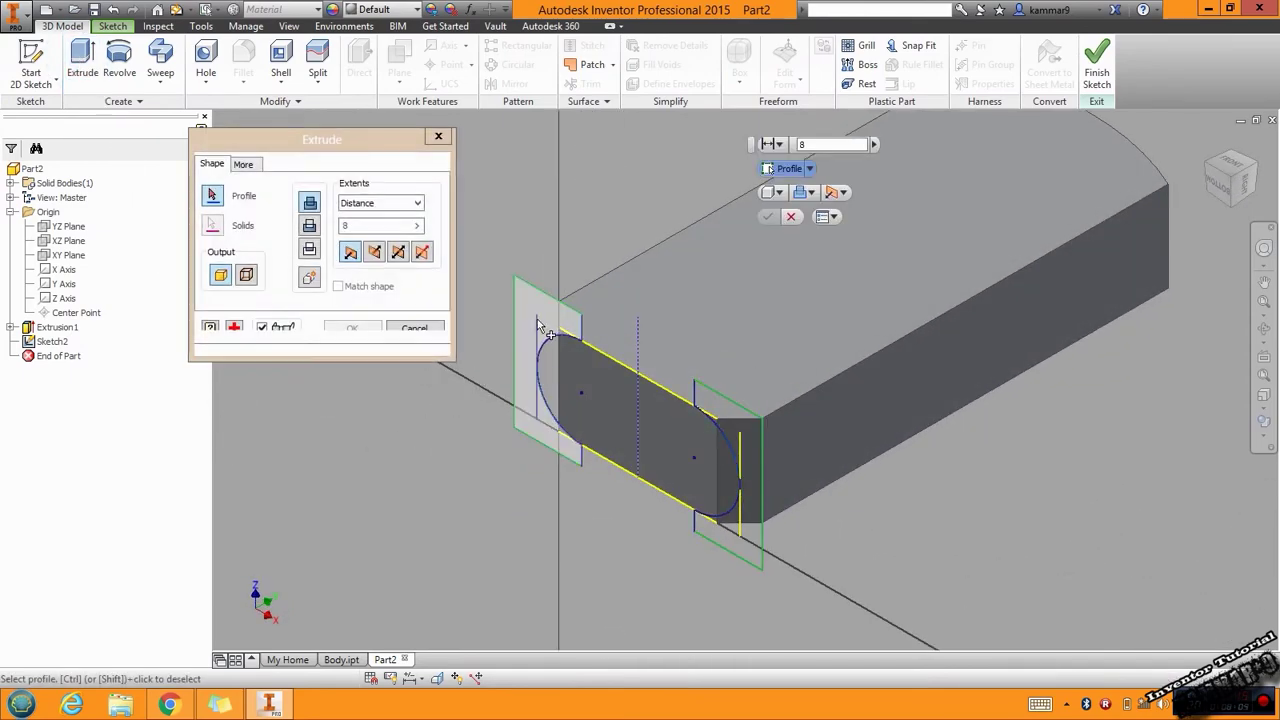
- Cut both boxed regions through the part with a reversed, All-extent extrusion
{"action": "left_click", "coordinate": [545, 340]}
{"action": "left_click", "coordinate": [750, 445]}
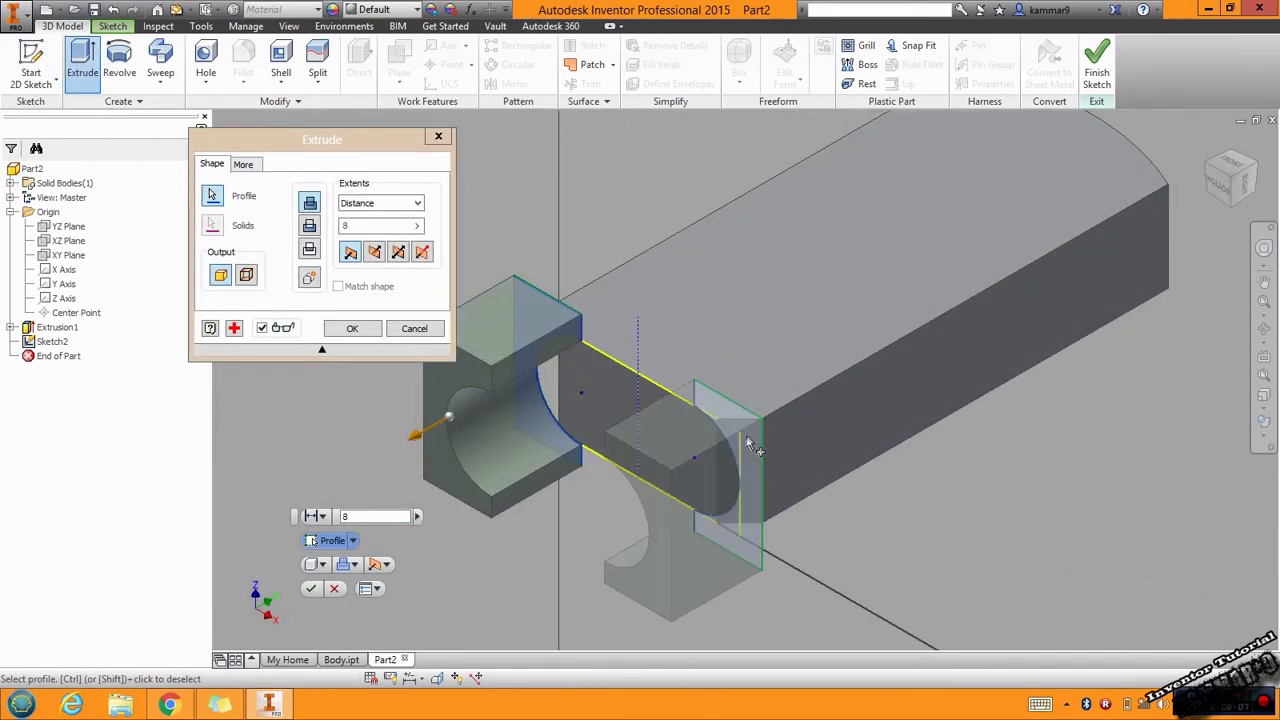
{"action": "left_click", "coordinate": [373, 252]}
{"action": "left_click", "coordinate": [400, 203]}
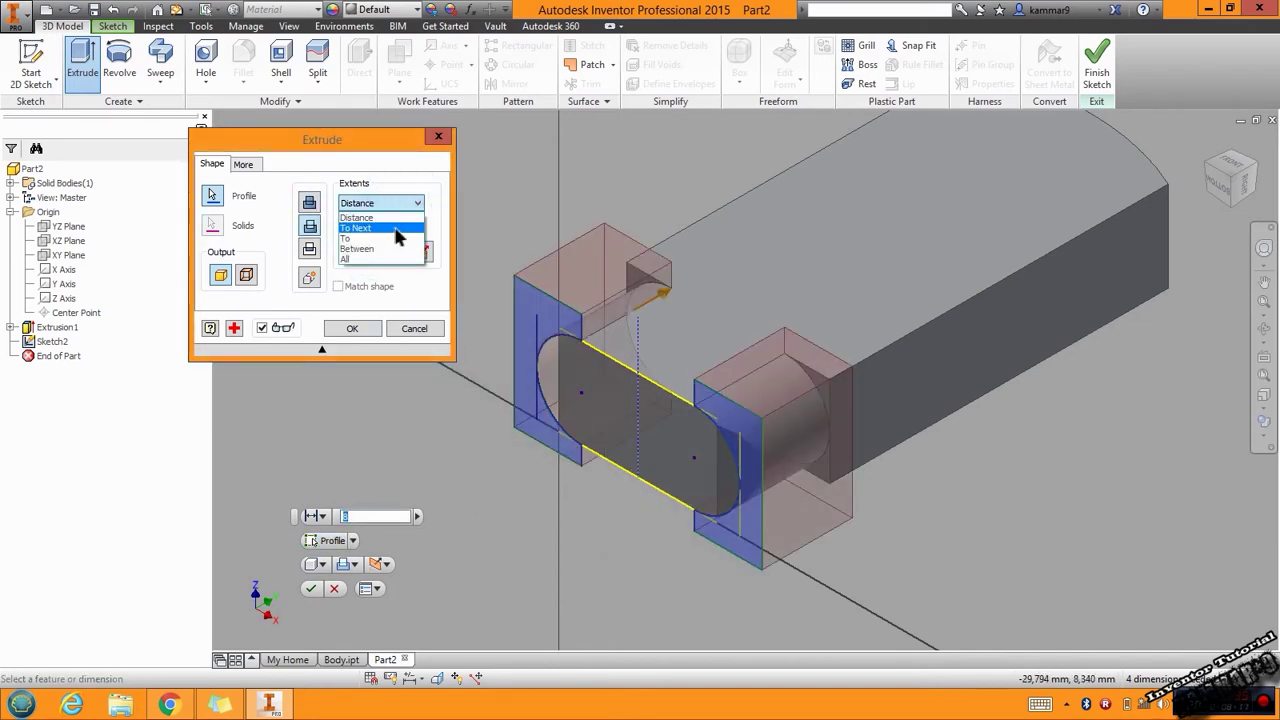
{"action": "left_click", "coordinate": [357, 259]}
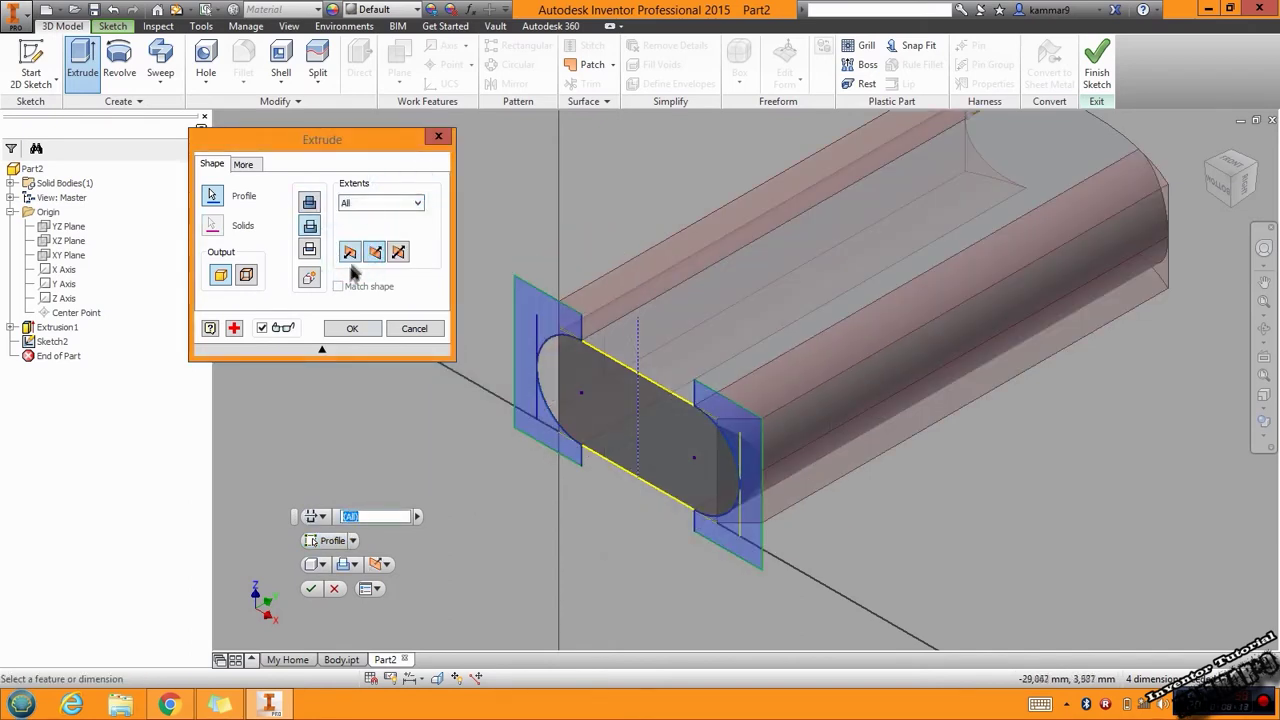
{"action": "left_click", "coordinate": [345, 329]}
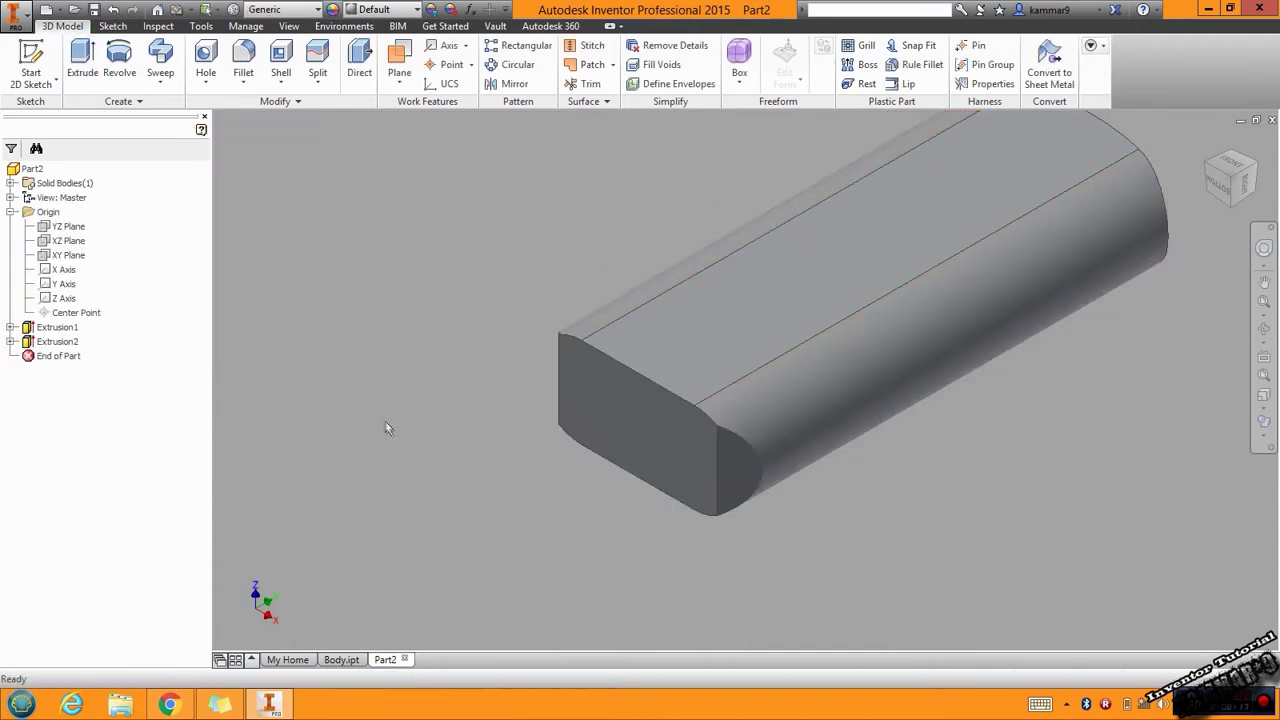
- Start a new sketch on the flat end face of the part
{"action": "left_click", "coordinate": [617, 400]}
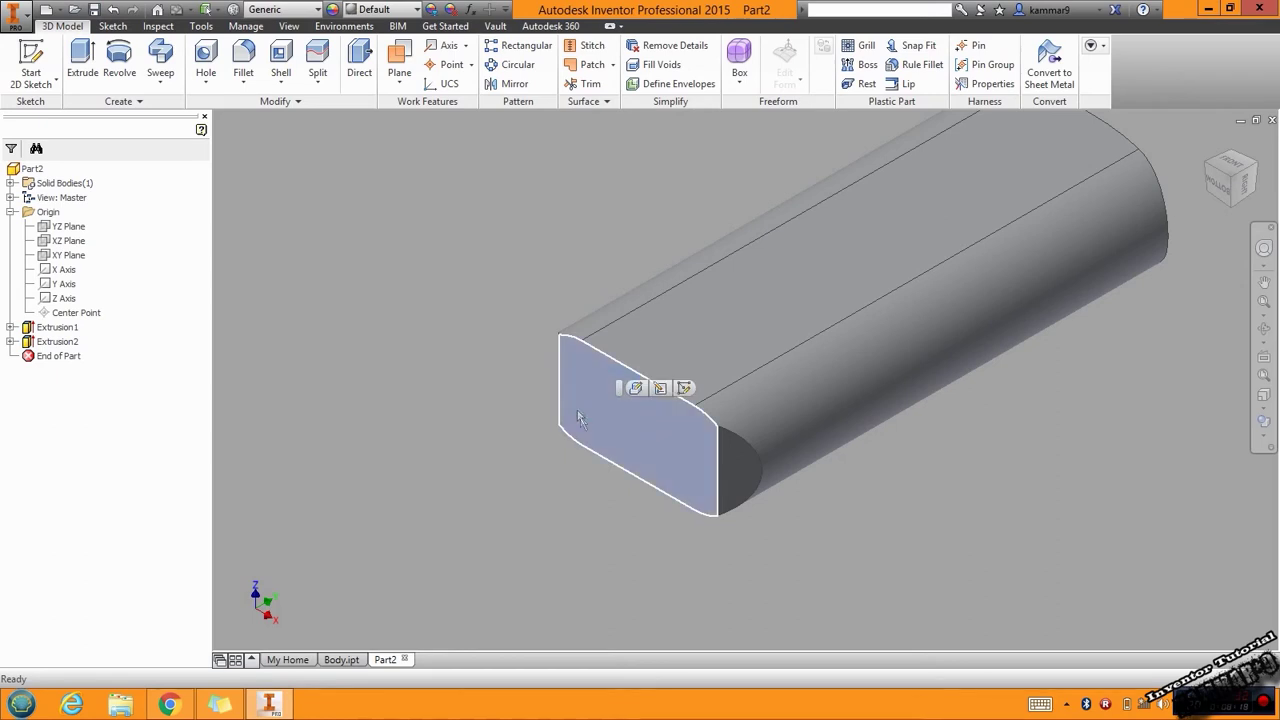
{"action": "left_click", "coordinate": [684, 395]}
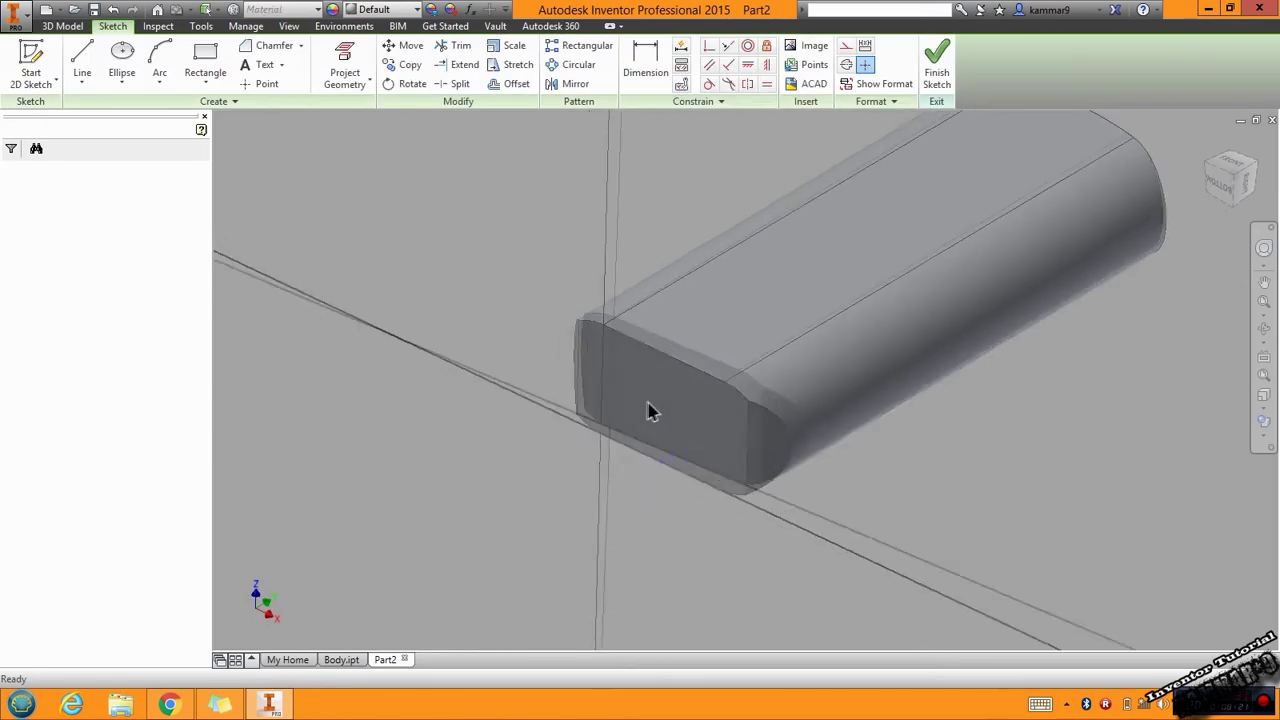
{"action": "scroll", "coordinate": [718, 311], "scroll_direction": "up", "scroll_amount": 3}
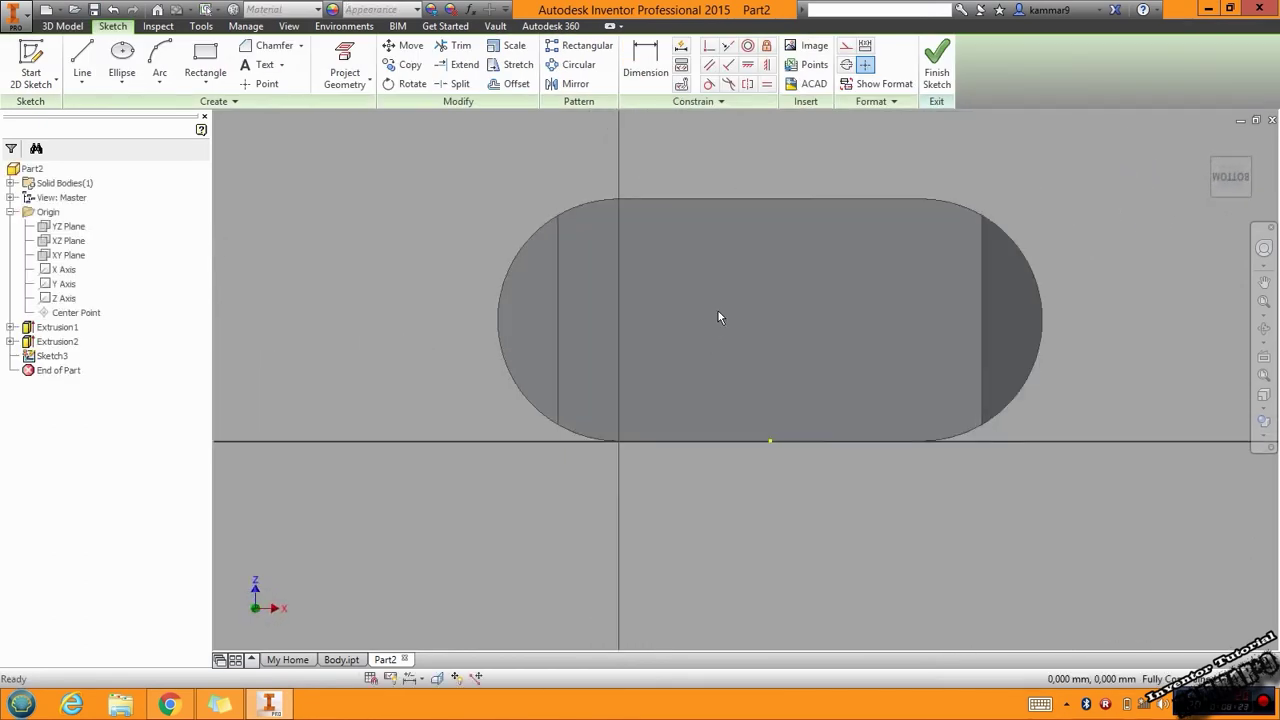
- Draw a centre-point rectangle 12 mm wide and 4 mm high on the face
{"action": "left_click", "coordinate": [223, 88]}
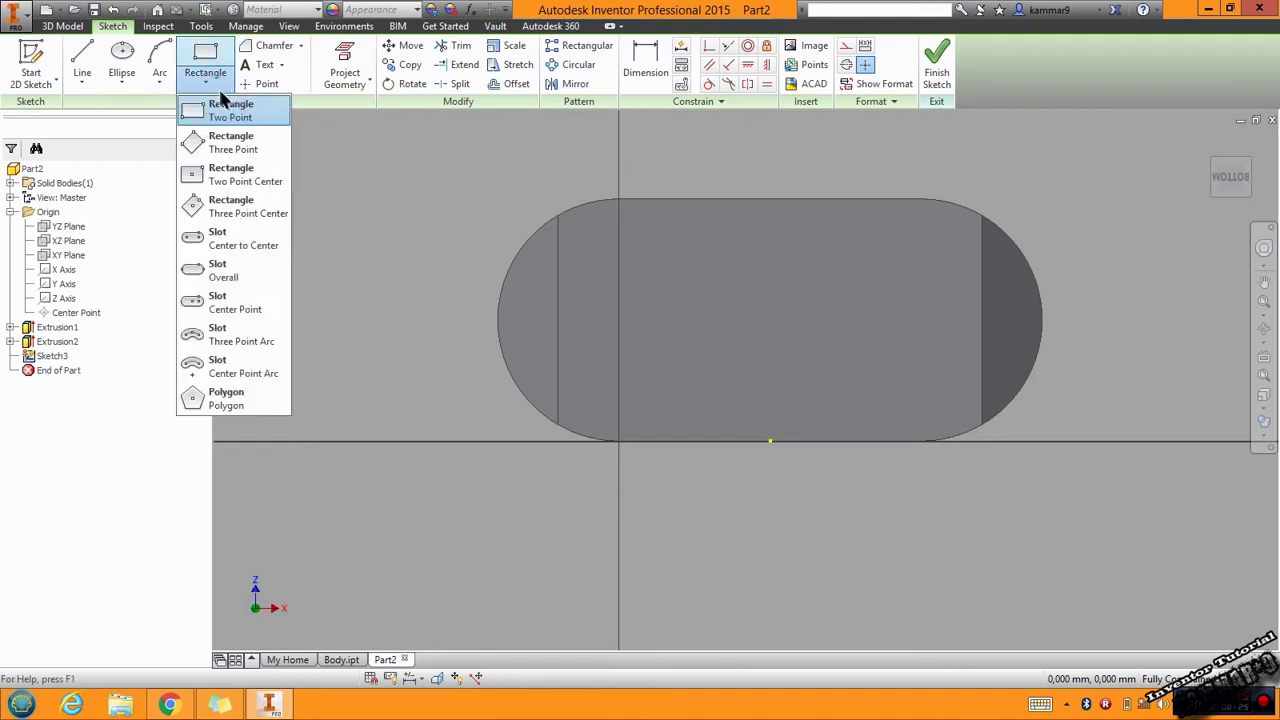
{"action": "left_click", "coordinate": [232, 168]}
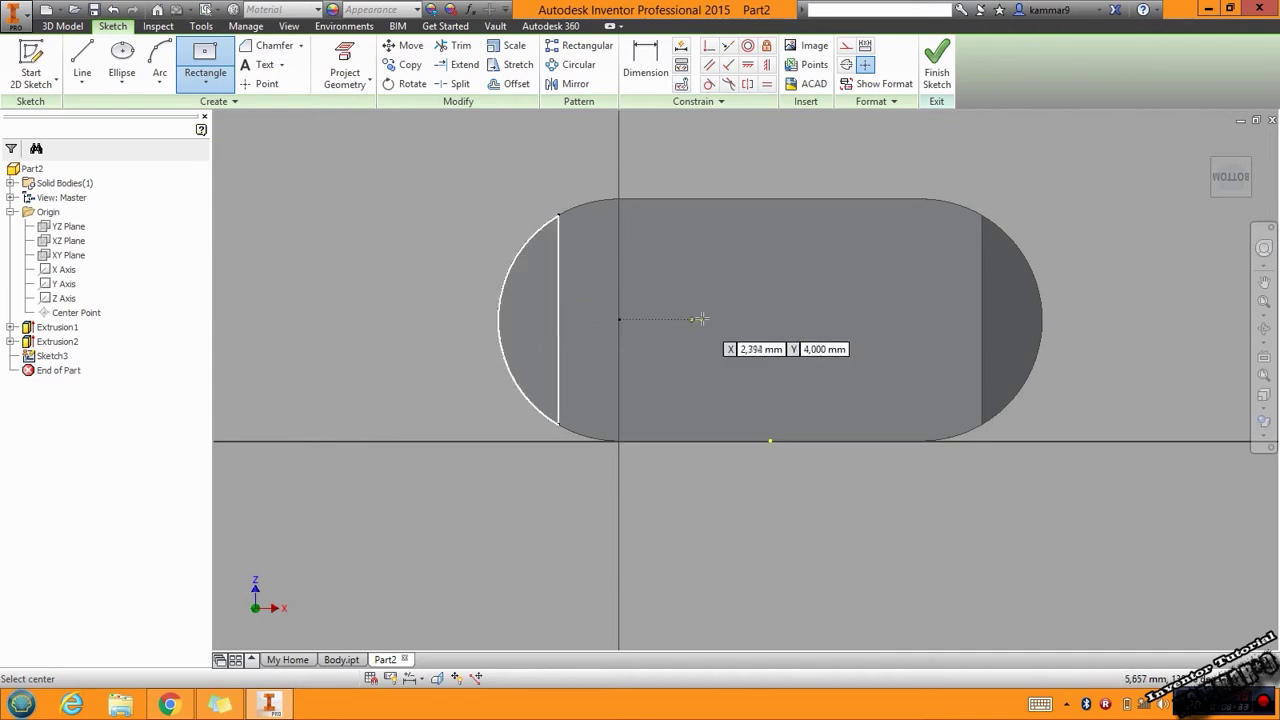
{"action": "left_click", "coordinate": [770, 319]}
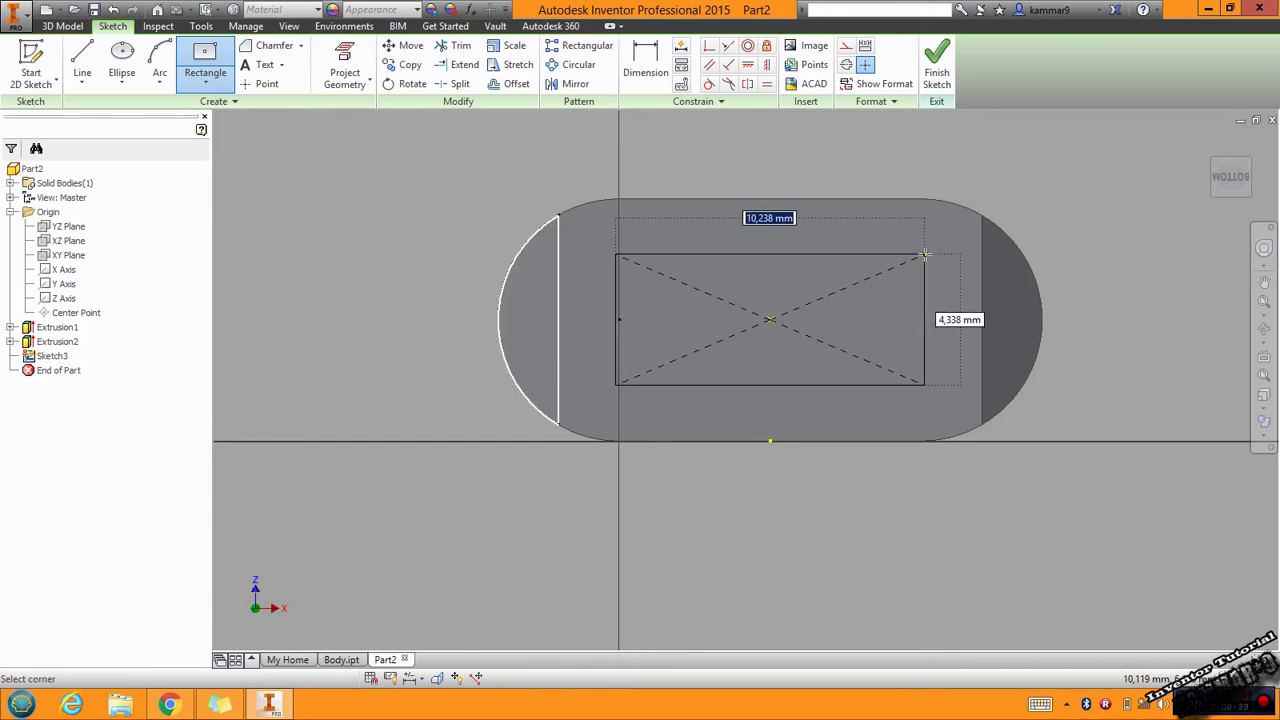
{"action": "type", "text": "12"}
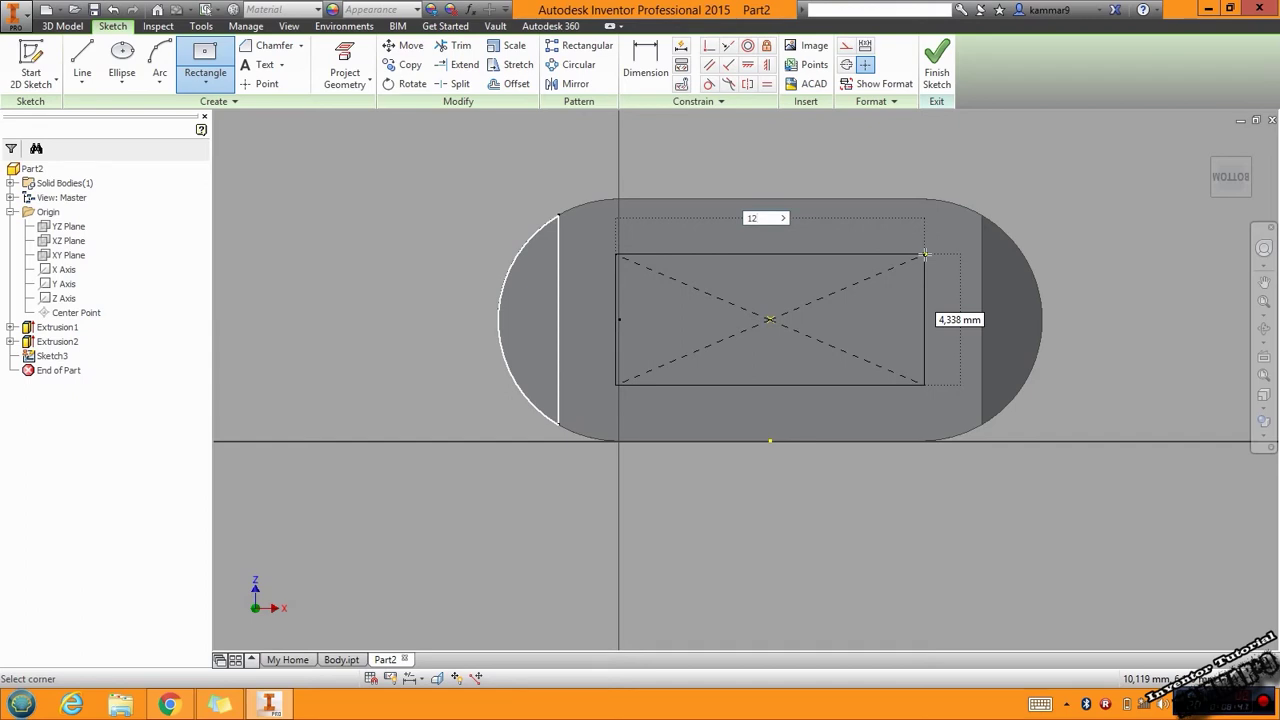
{"action": "key", "text": "Tab"}
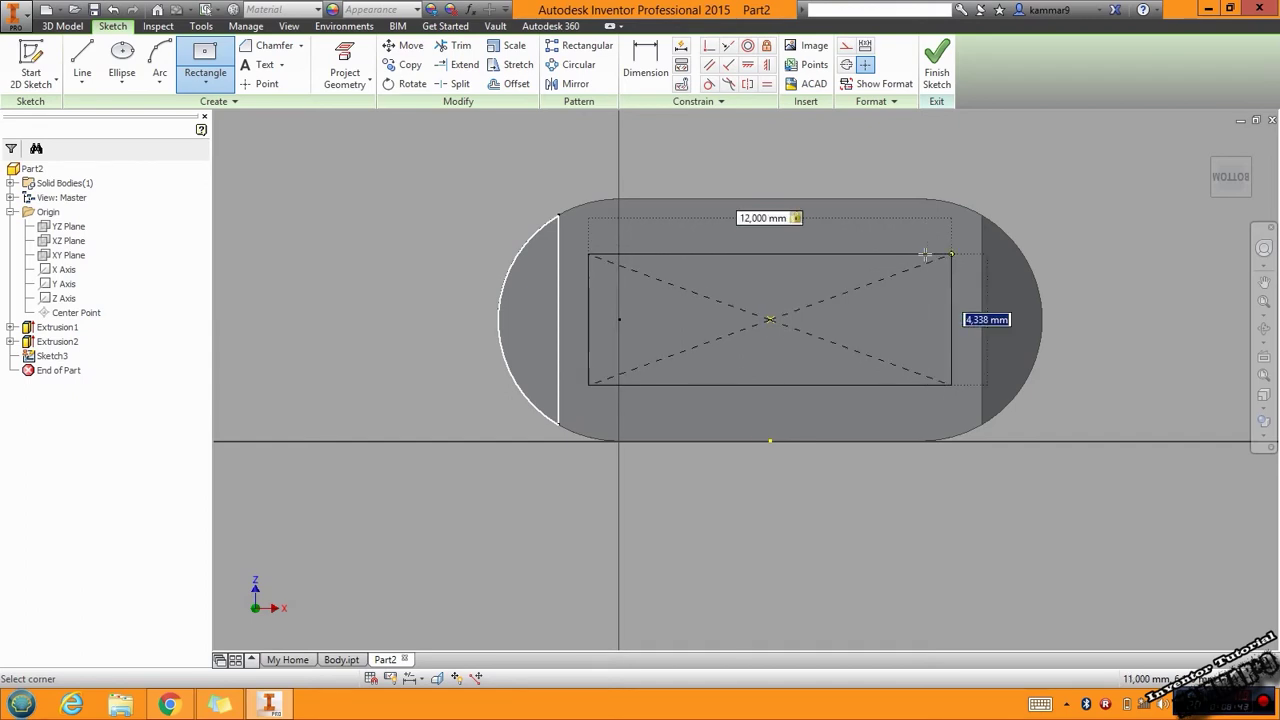
{"action": "type", "text": "4"}
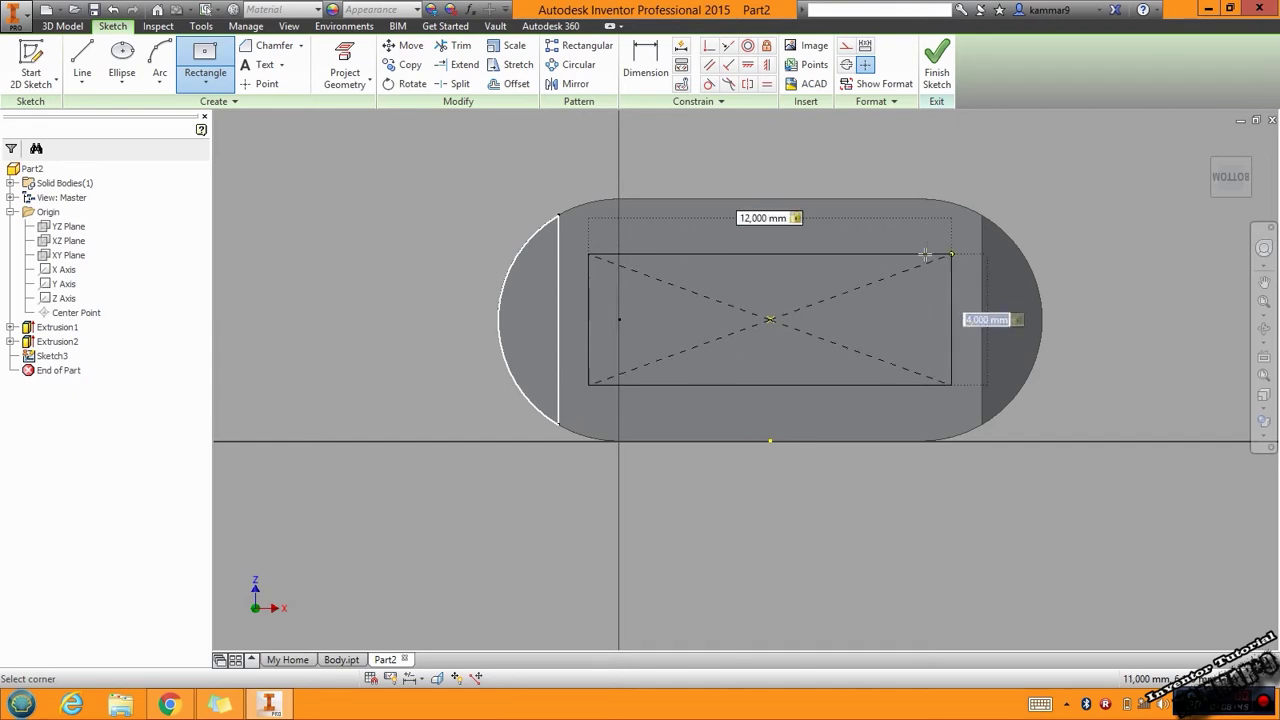
{"action": "key", "text": "Return"}
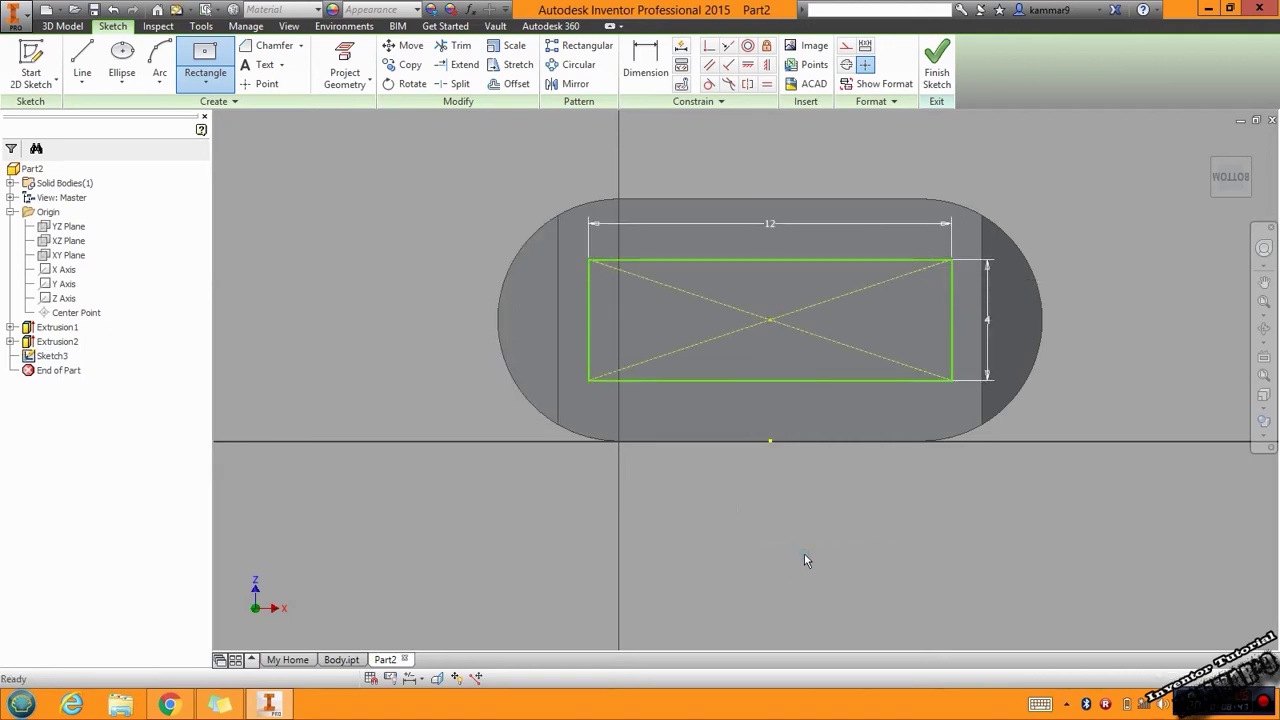
{"action": "key", "text": "Escape"}
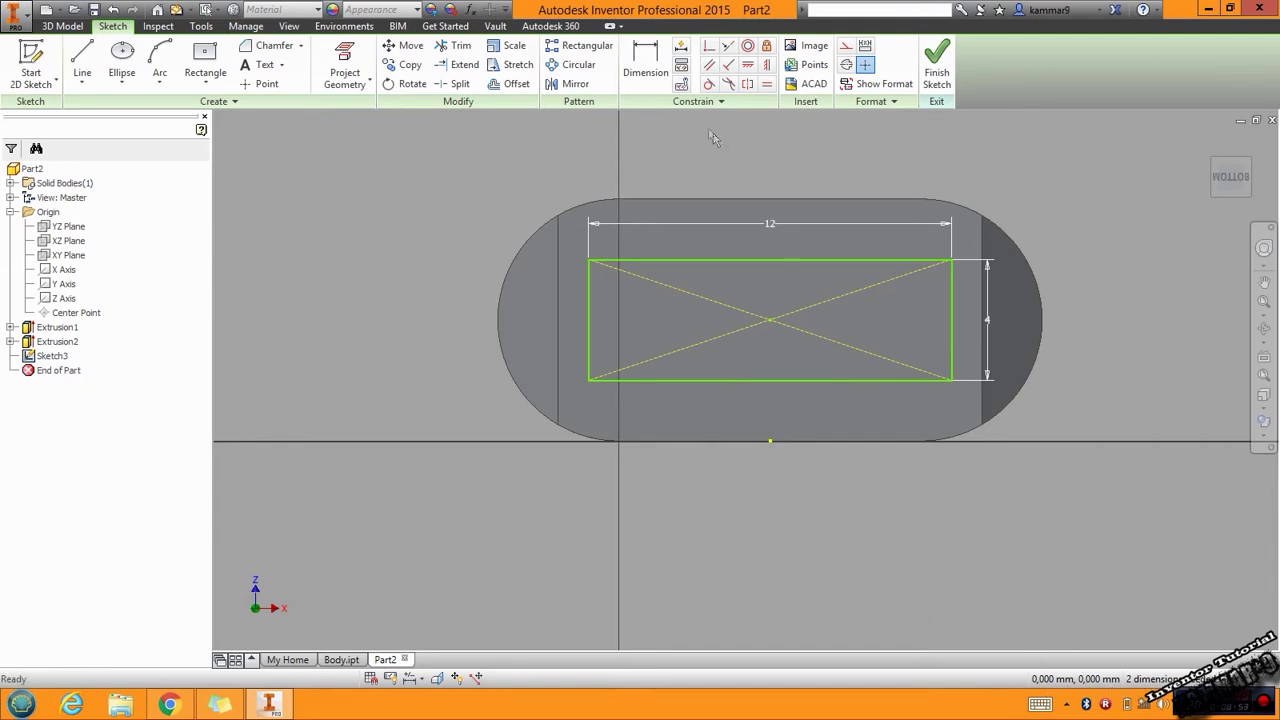
- Align the rectangle's centre vertically with the bottom edge's midpoint
{"action": "left_click", "coordinate": [645, 62]}
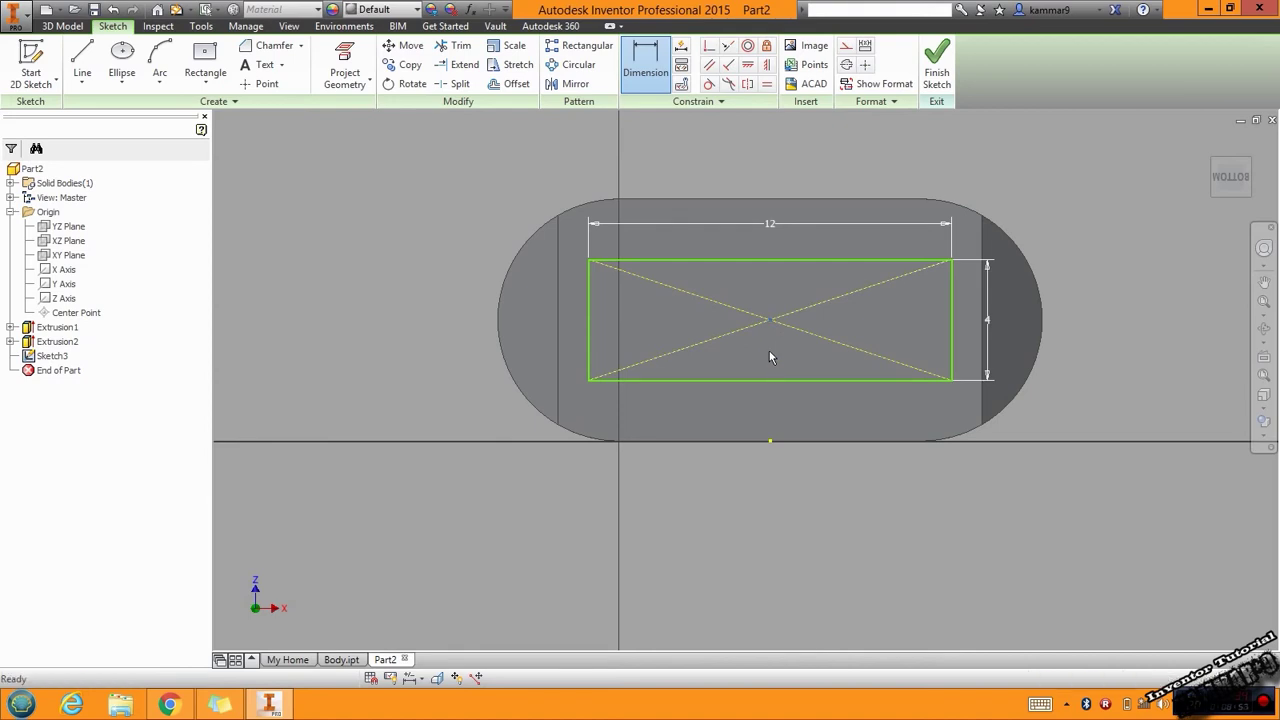
{"action": "key", "text": "Escape"}
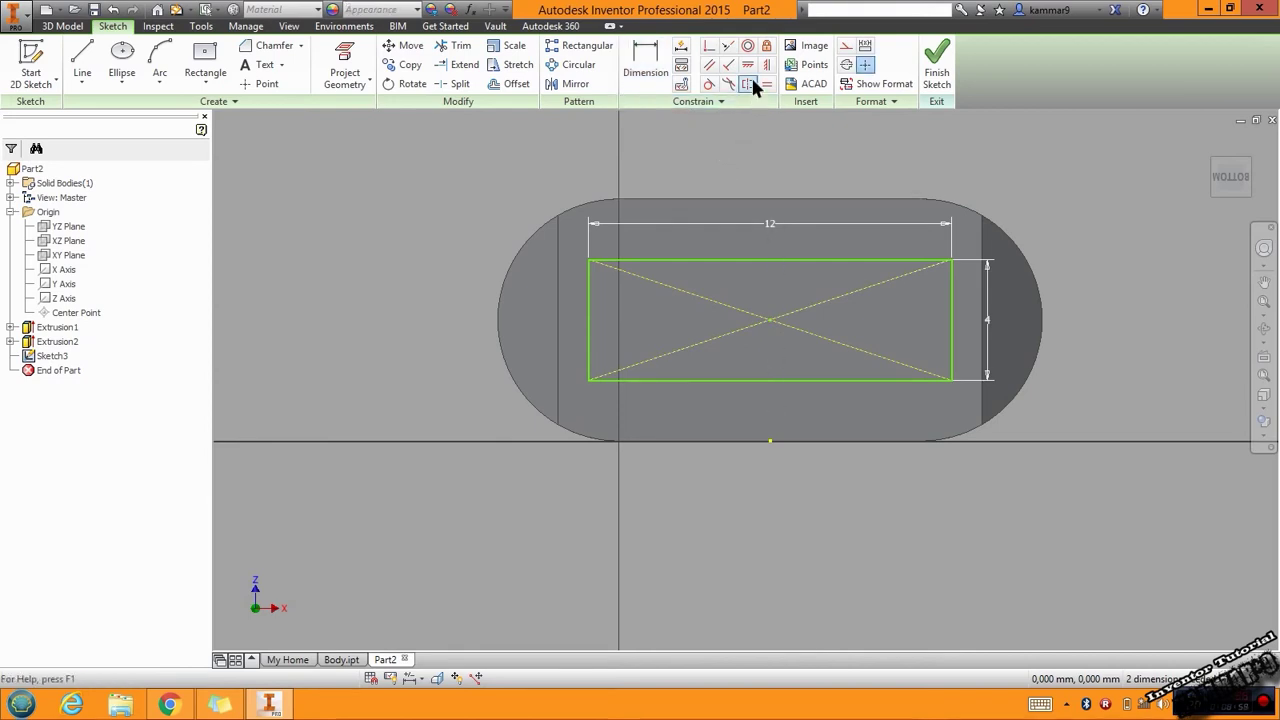
{"action": "left_click", "coordinate": [765, 66]}
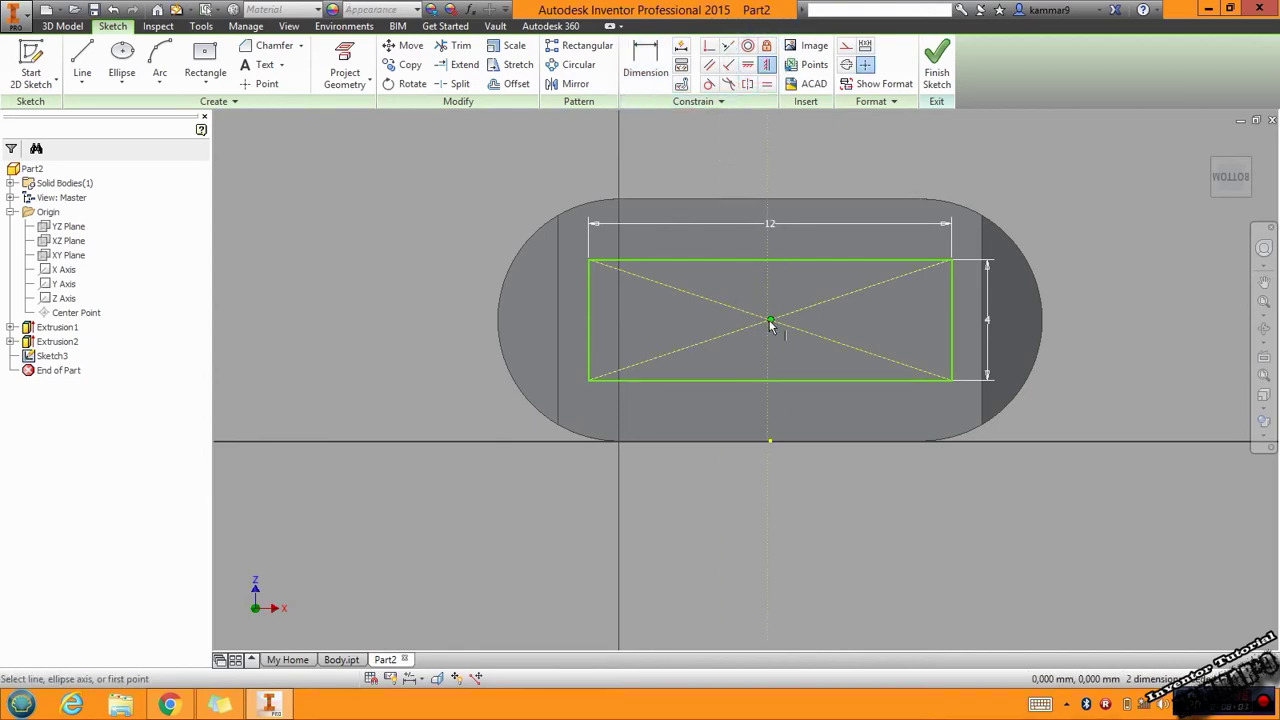
{"action": "left_click", "coordinate": [770, 321]}
{"action": "left_click", "coordinate": [771, 442]}
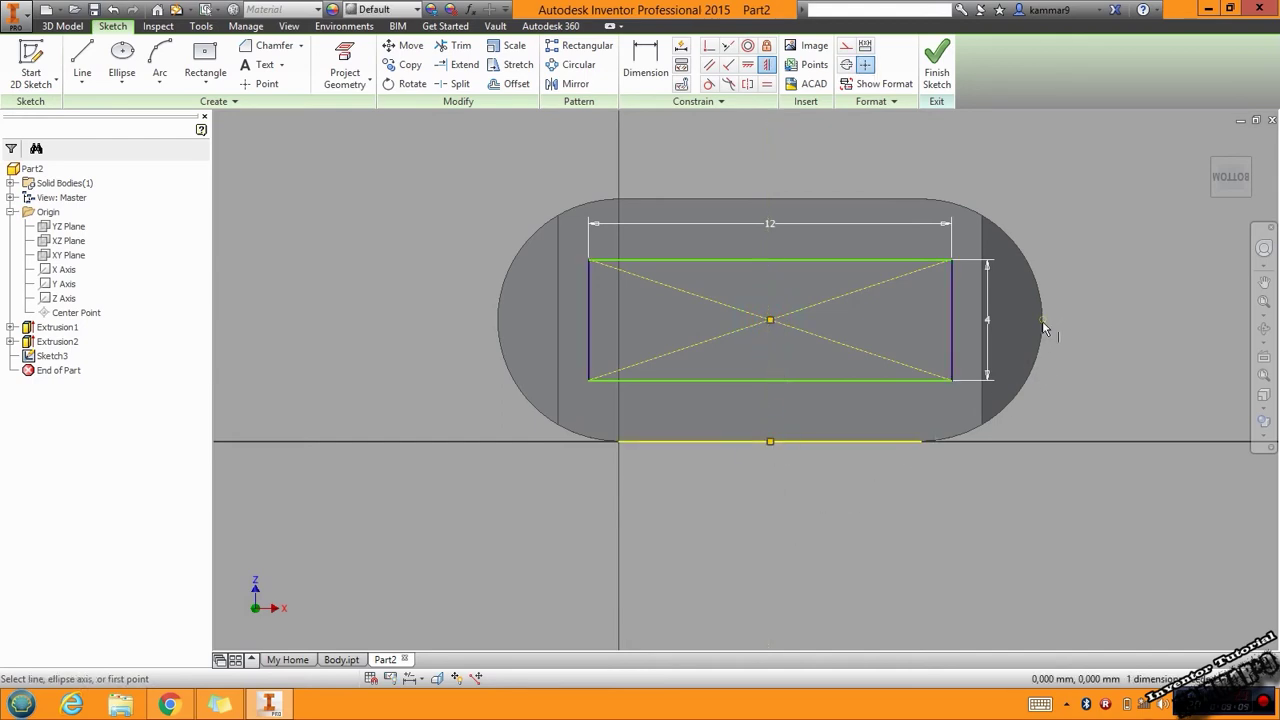
- Align the rectangle's centre horizontally with the rounded end's arc centre
{"action": "left_click", "coordinate": [749, 64]}
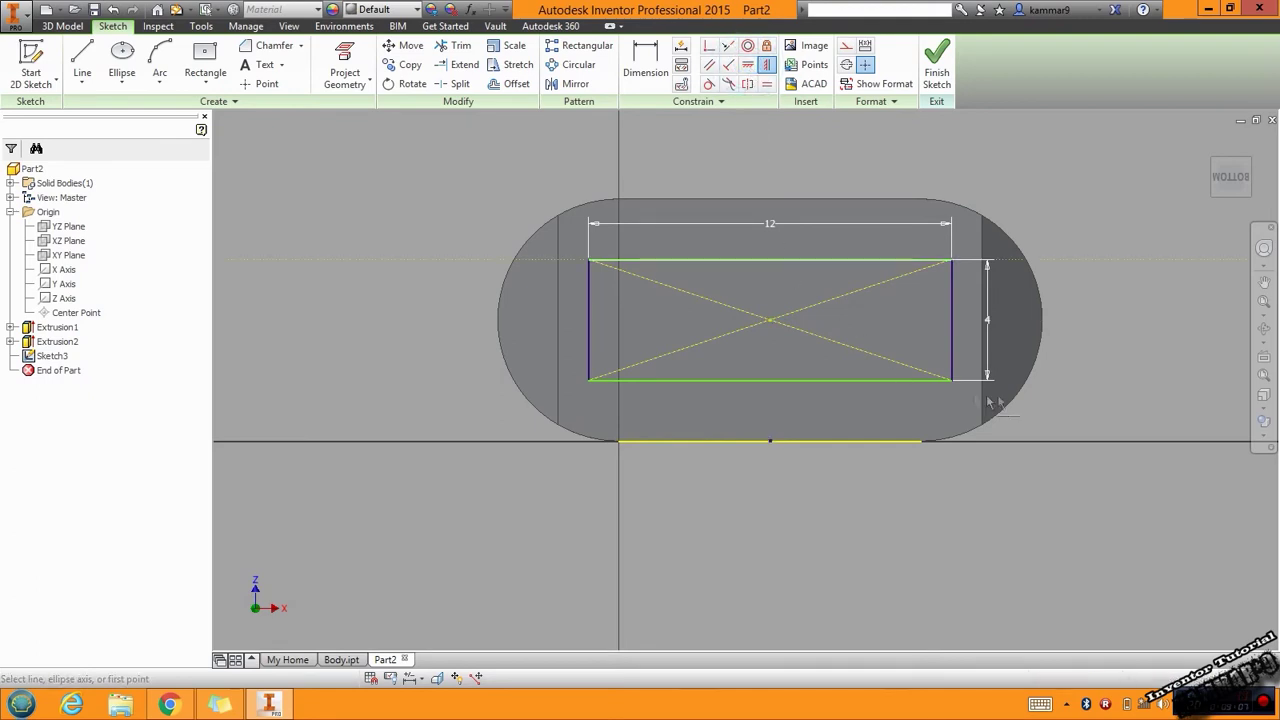
{"action": "left_click", "coordinate": [1042, 322]}
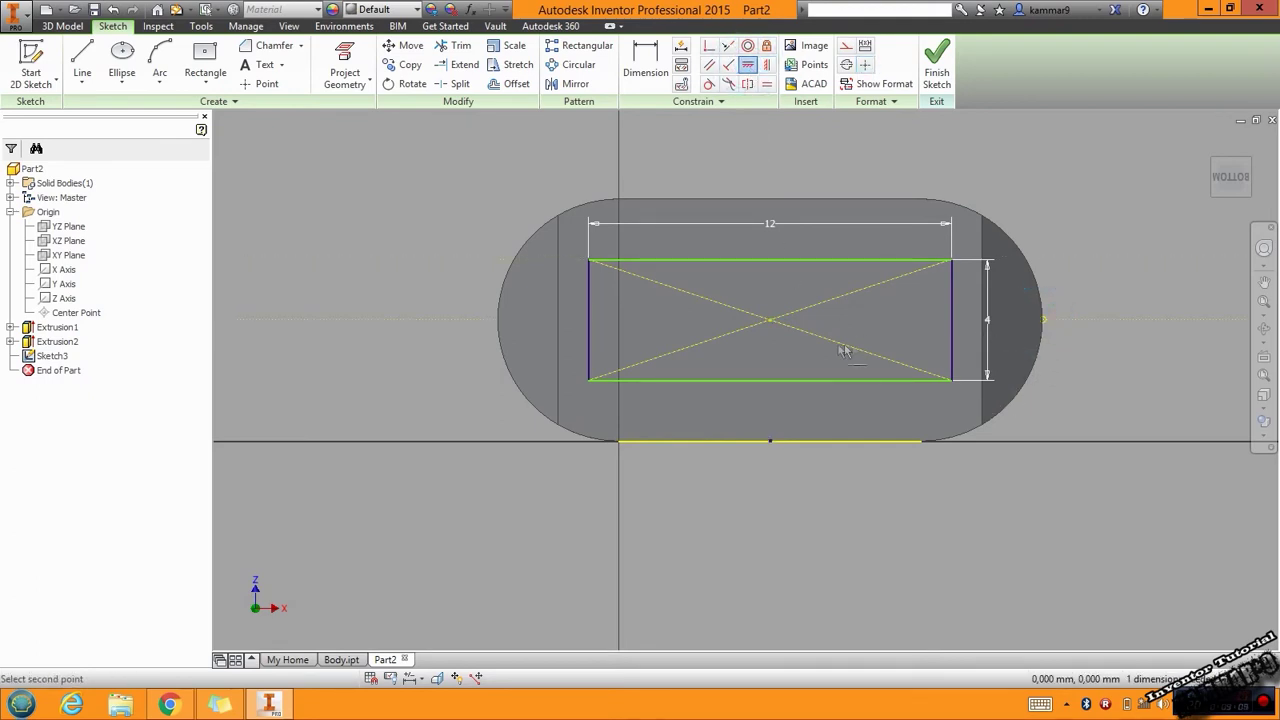
{"action": "left_click", "coordinate": [771, 322]}
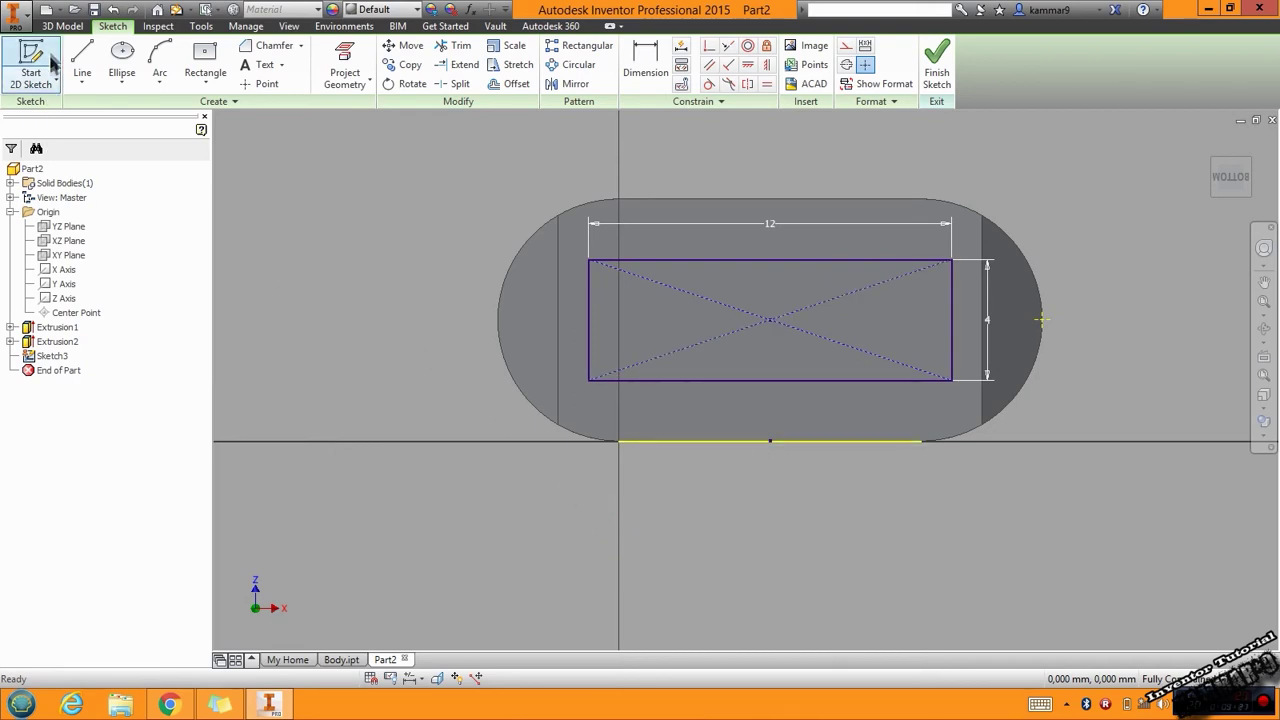
{"action": "left_click", "coordinate": [60, 27]}
{"action": "left_click", "coordinate": [82, 60]}
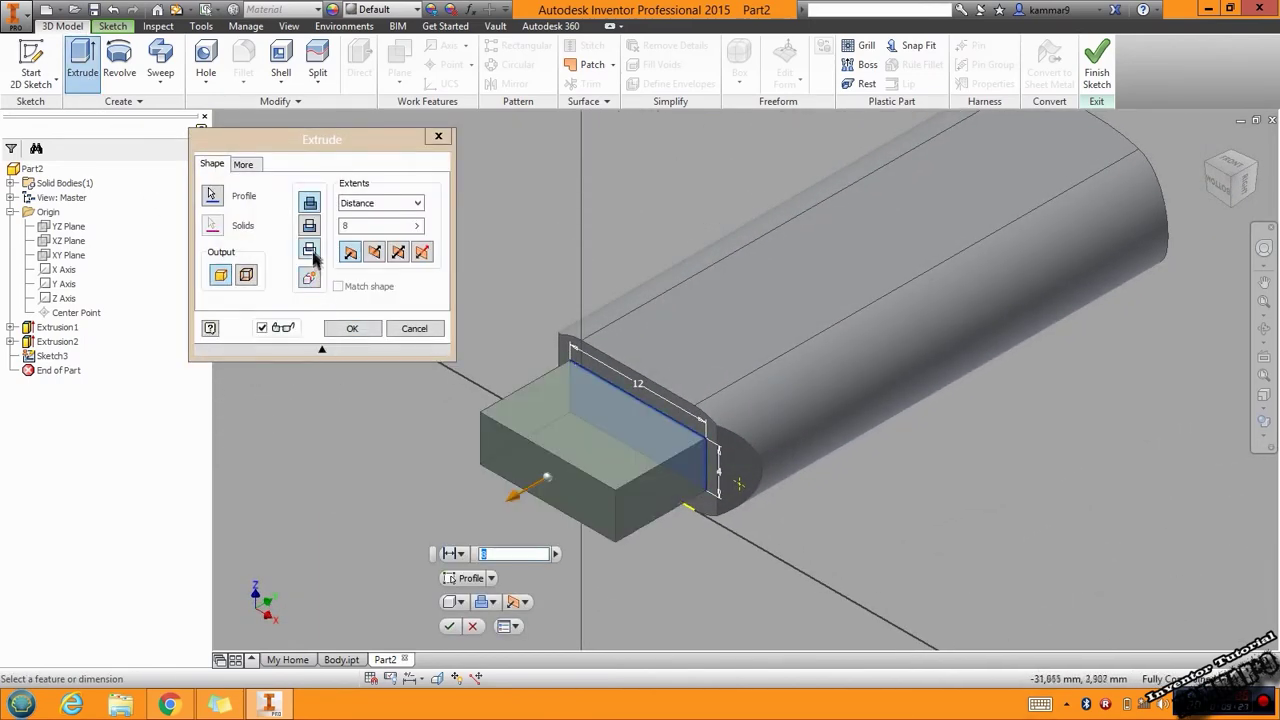
- Extrude the 12 × 4 rectangle 8 mm into the body as a slot cut
{"action": "left_click", "coordinate": [372, 254]}
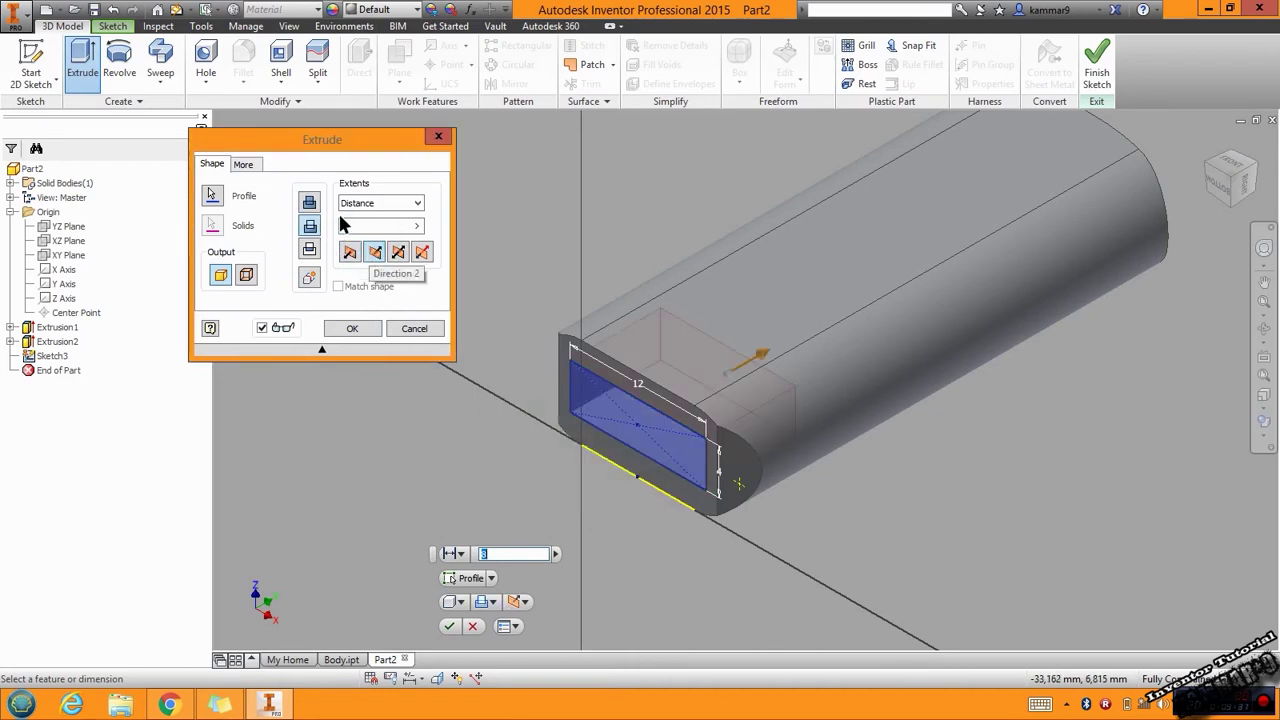
{"action": "left_click", "coordinate": [380, 224]}
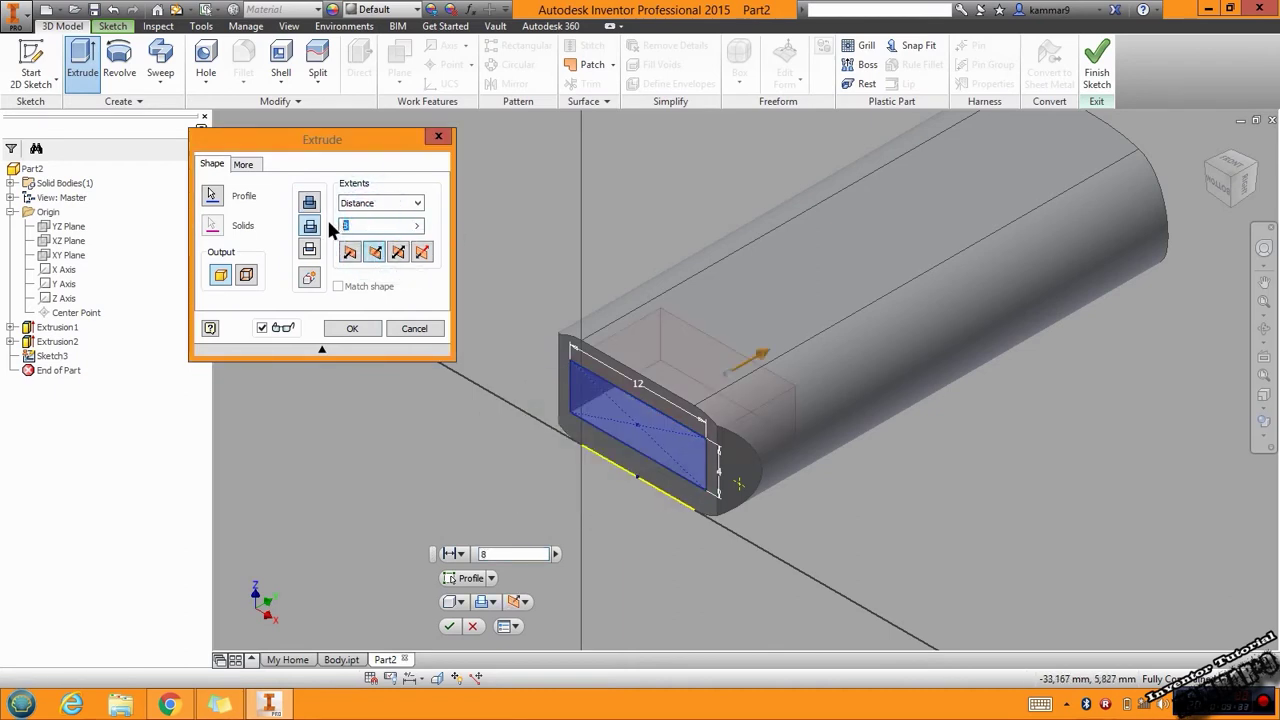
{"action": "key", "text": "Return"}
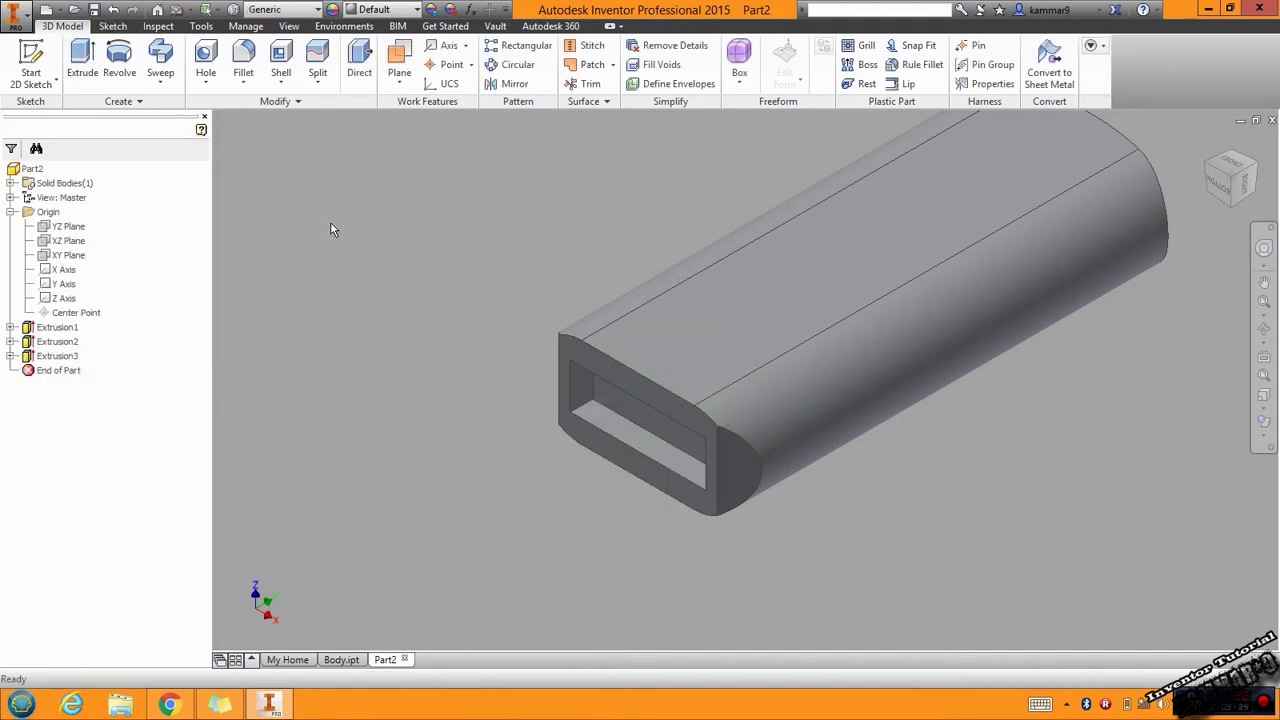
{"action": "scroll", "coordinate": [441, 243], "scroll_direction": "up", "scroll_amount": 3}
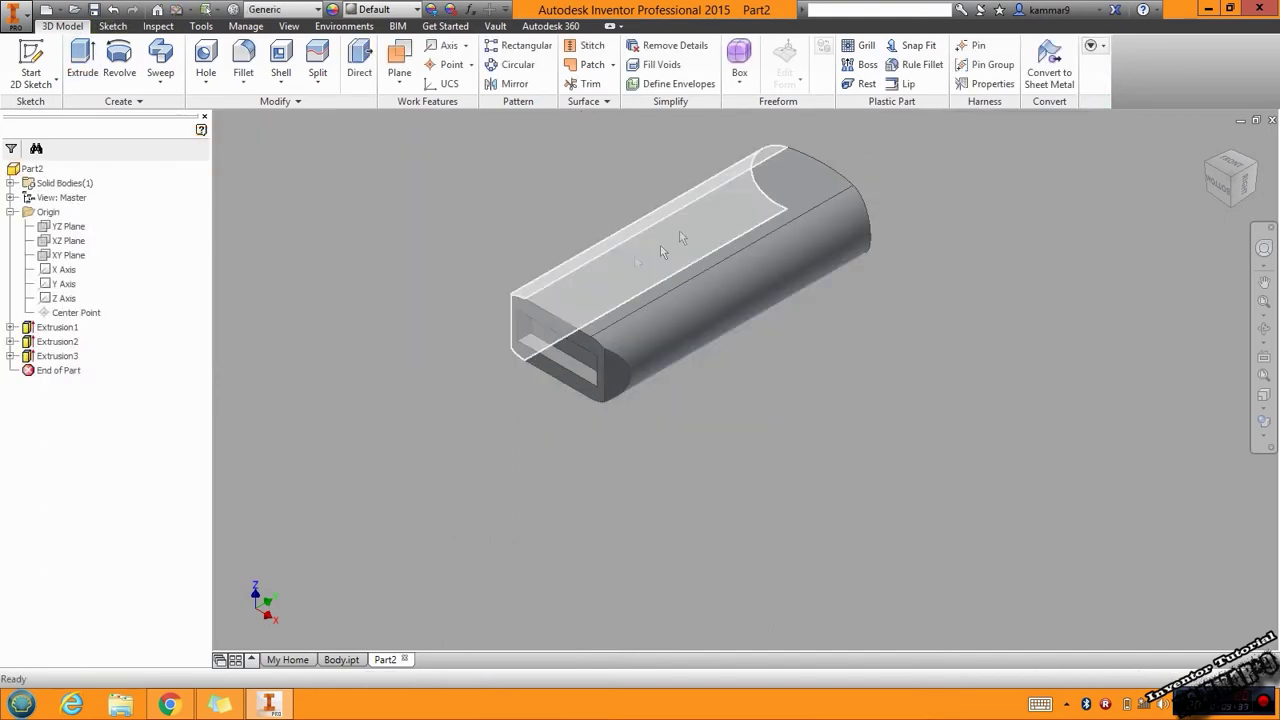
- On a new sketch on the top face, draw a 9,5 diameter circle on the body's midline
{"action": "left_click", "coordinate": [729, 218]}
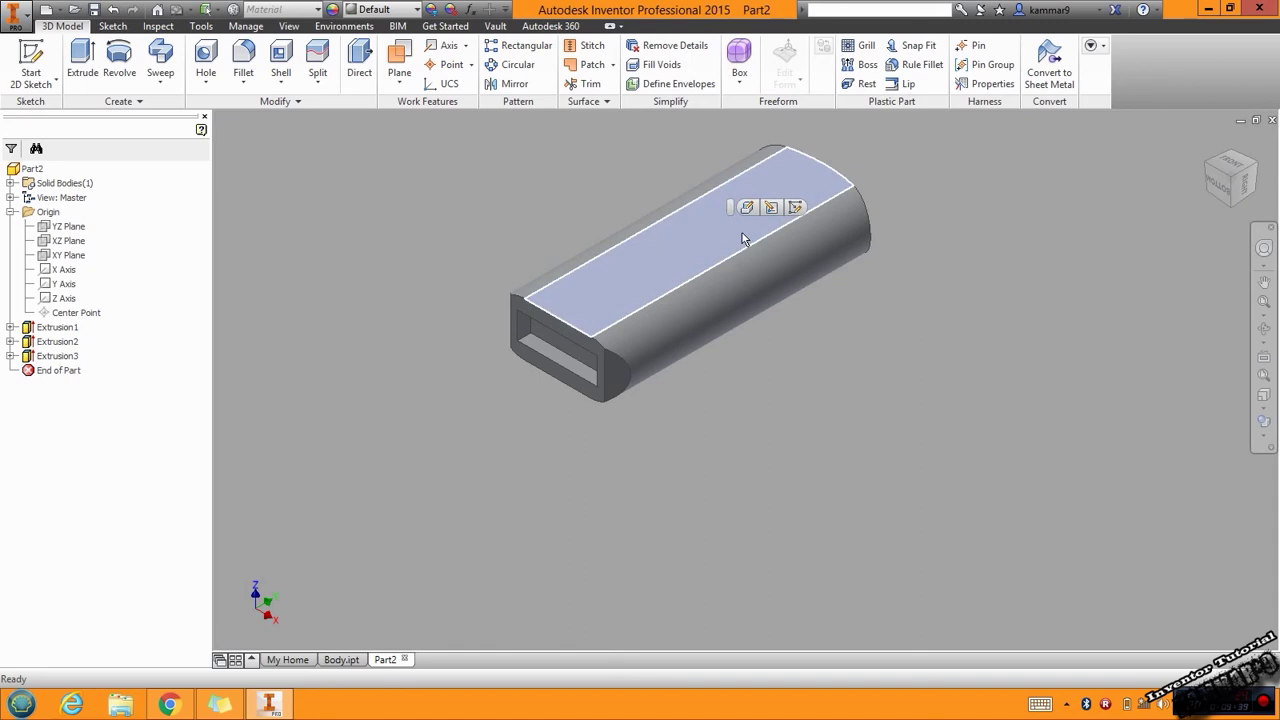
{"action": "left_click", "coordinate": [794, 206]}
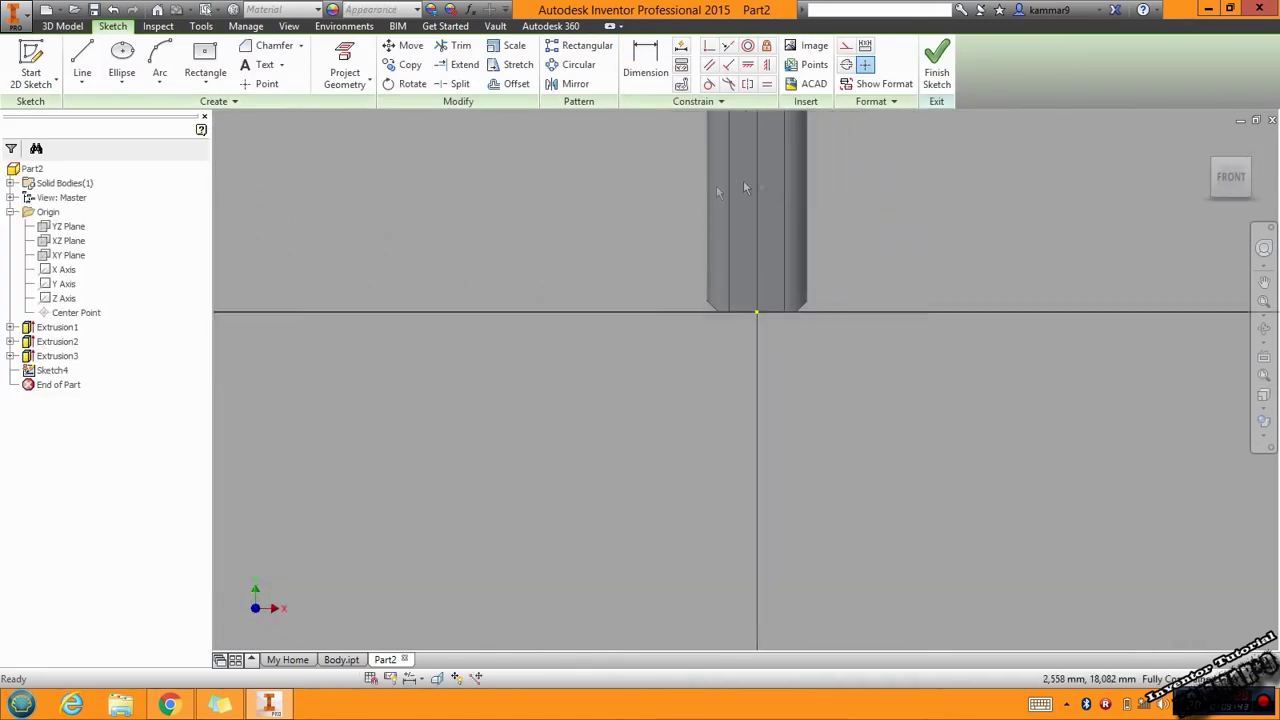
{"action": "scroll", "coordinate": [720, 195], "scroll_direction": "up", "scroll_amount": 3}
{"action": "scroll", "coordinate": [610, 198], "scroll_direction": "down", "scroll_amount": 2}
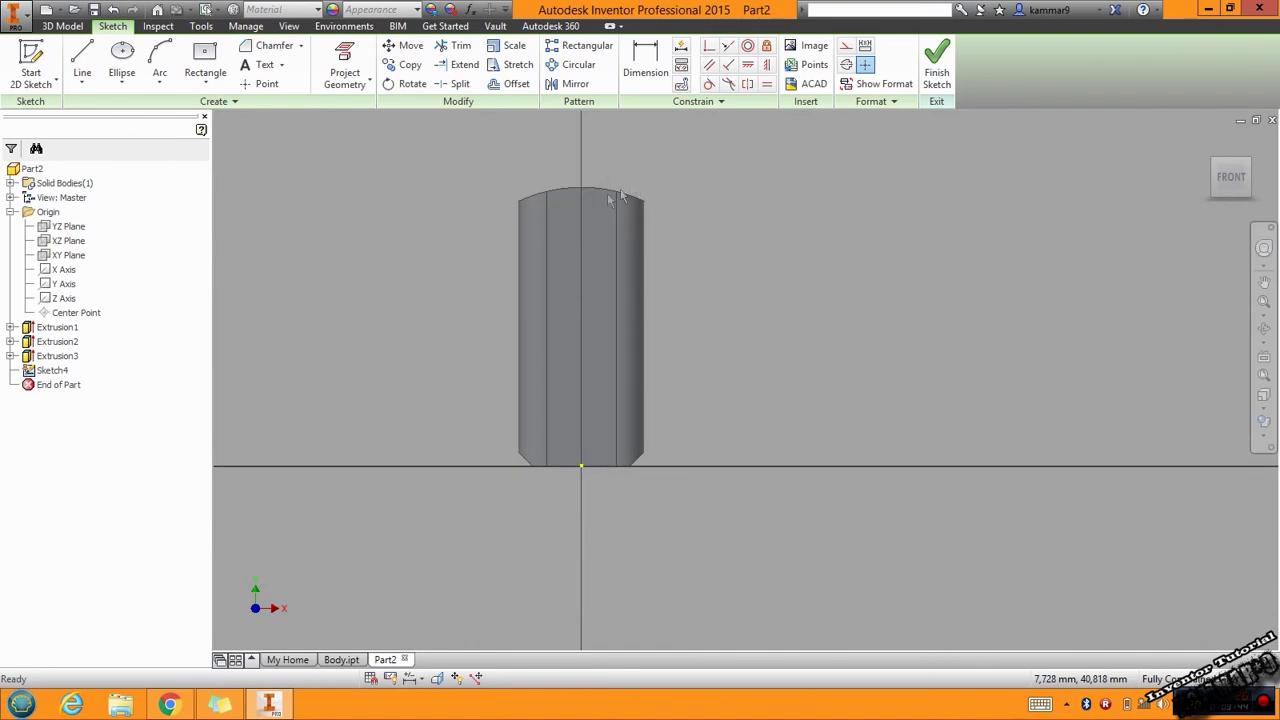
{"action": "left_click", "coordinate": [122, 83]}
{"action": "left_click", "coordinate": [127, 106]}
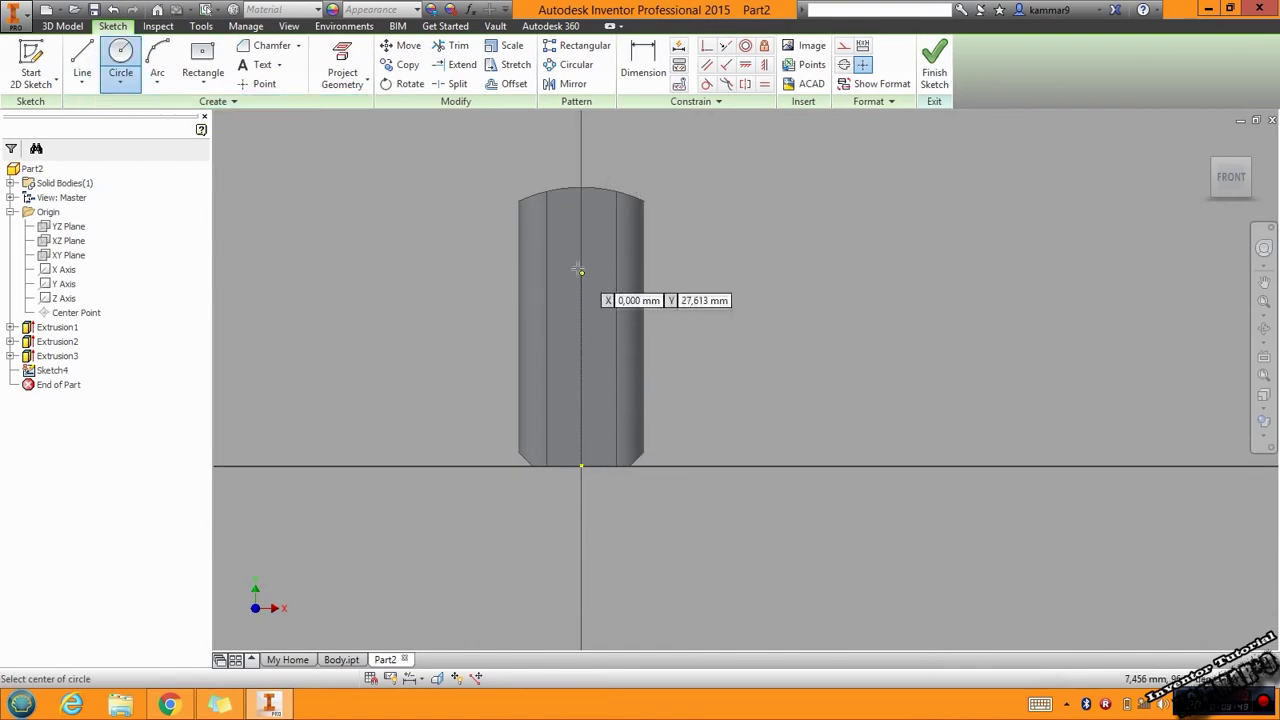
{"action": "left_click", "coordinate": [581, 252]}
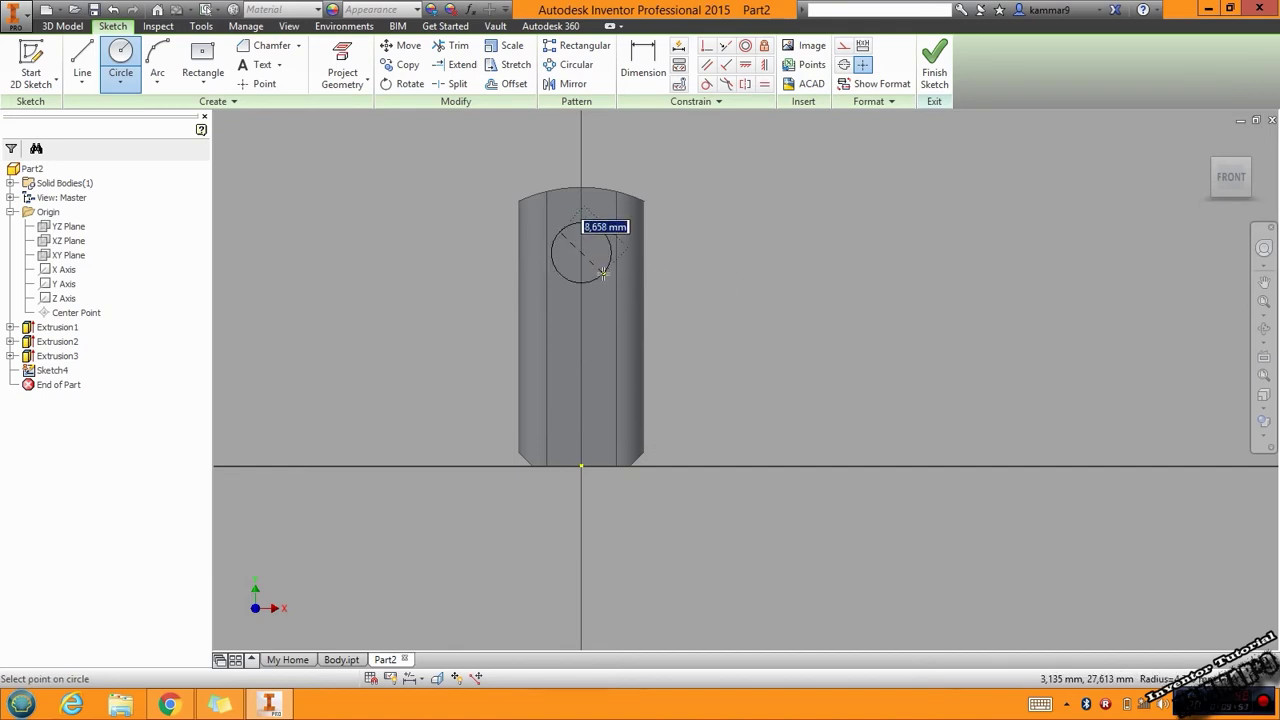
{"action": "type", "text": "9,5"}
{"action": "key", "text": "Return"}
{"action": "scroll", "coordinate": [592, 229], "scroll_direction": "up", "scroll_amount": 3}
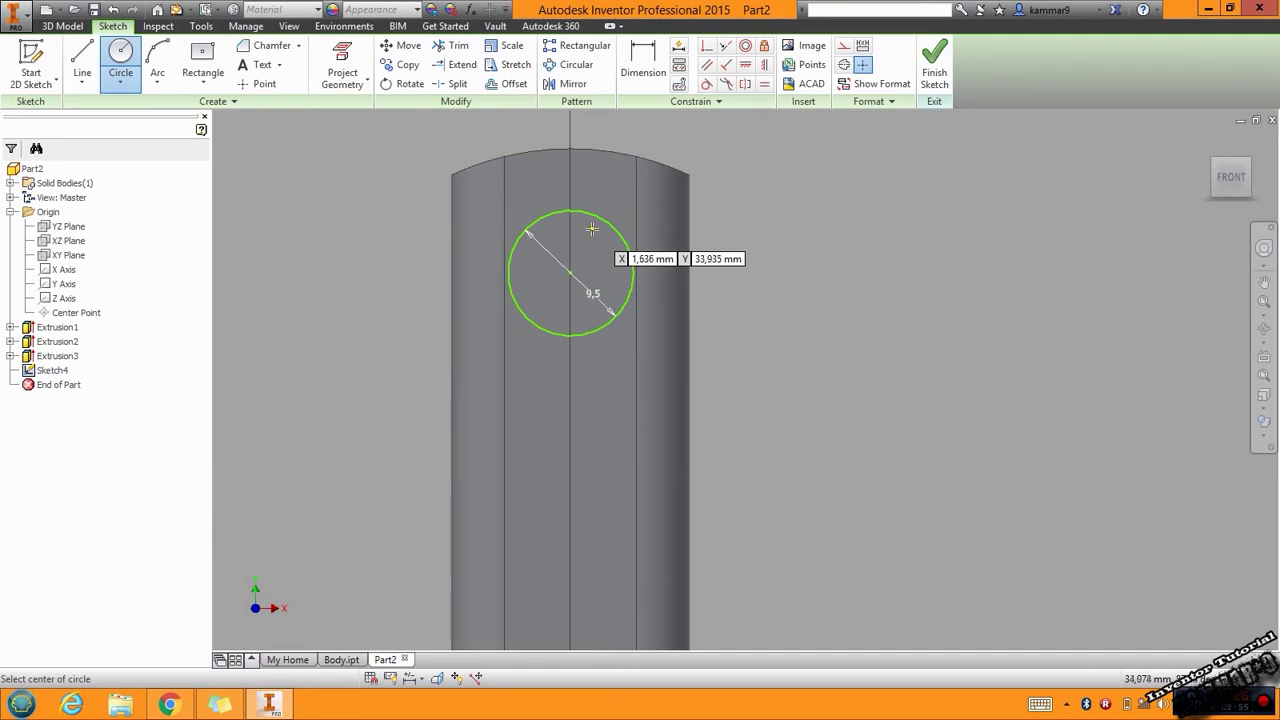
{"action": "key", "text": "Escape"}
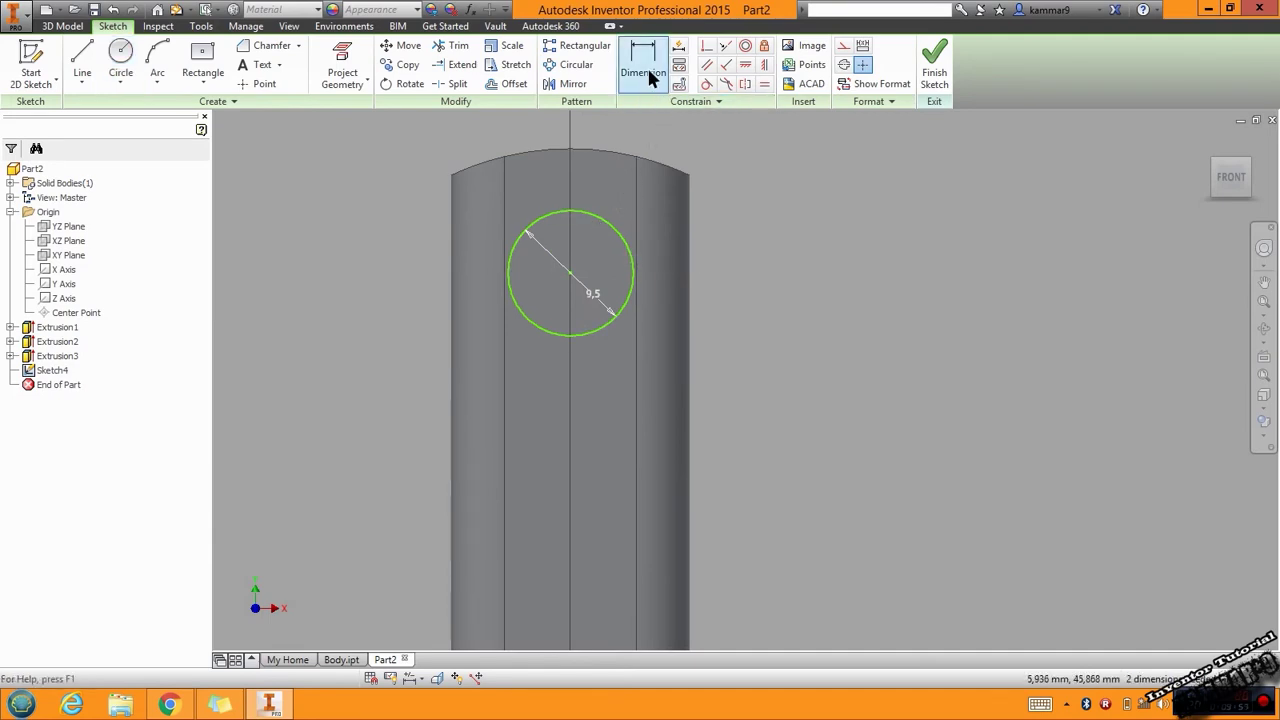
- Dimension the circle 24 mm from the bottom edge
{"action": "left_click", "coordinate": [647, 66]}
{"action": "left_click", "coordinate": [596, 331]}
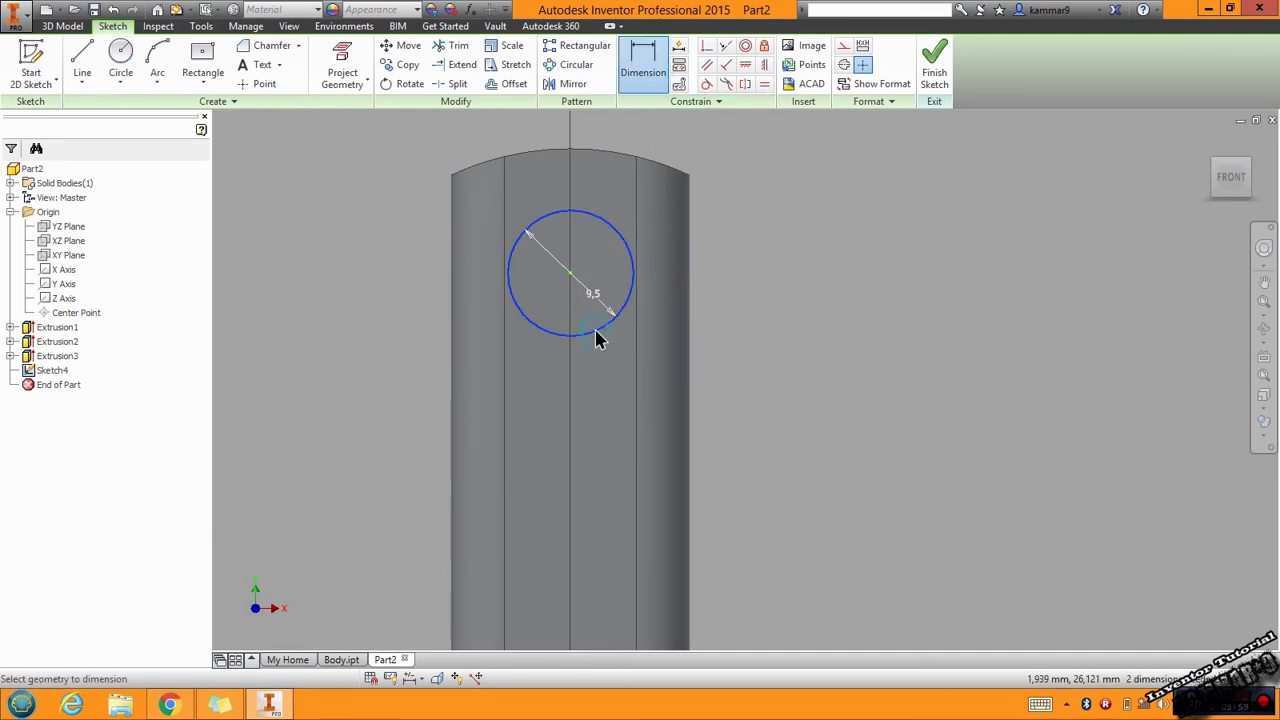
{"action": "scroll", "coordinate": [569, 406], "scroll_direction": "down", "scroll_amount": 2}
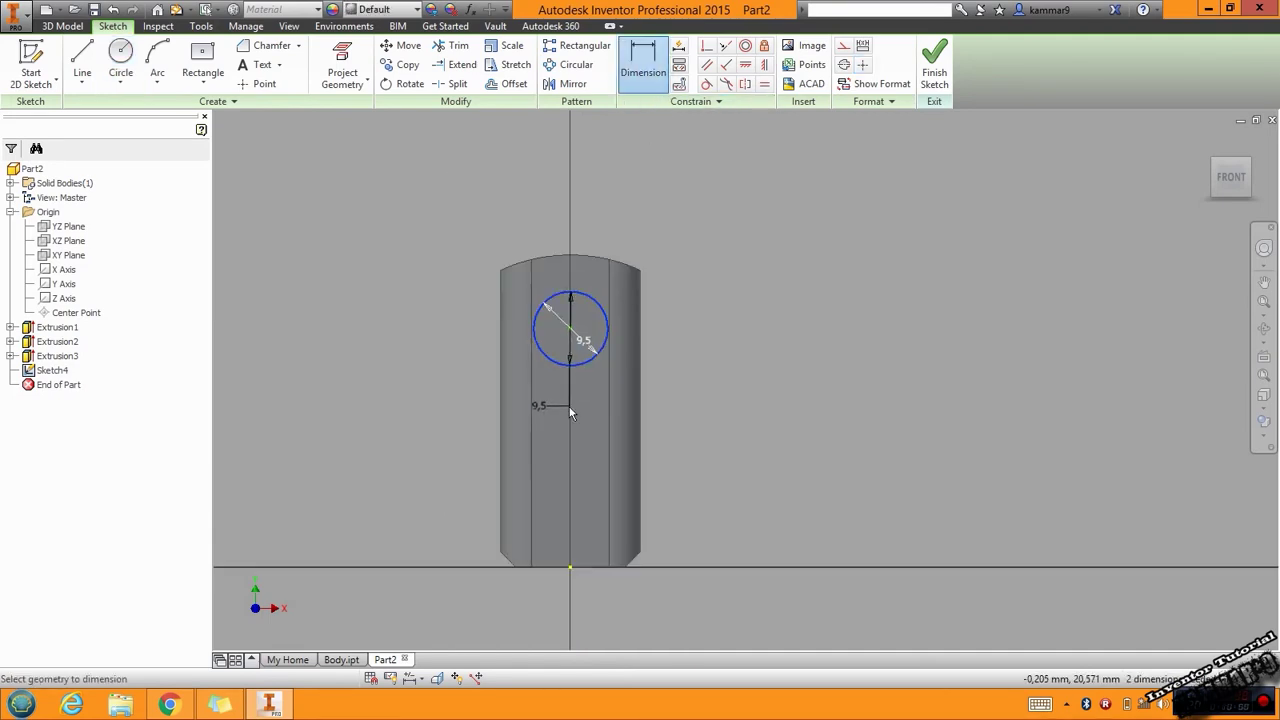
{"action": "left_click", "coordinate": [586, 567]}
{"action": "left_click", "coordinate": [713, 437]}
{"action": "type", "text": "2"}
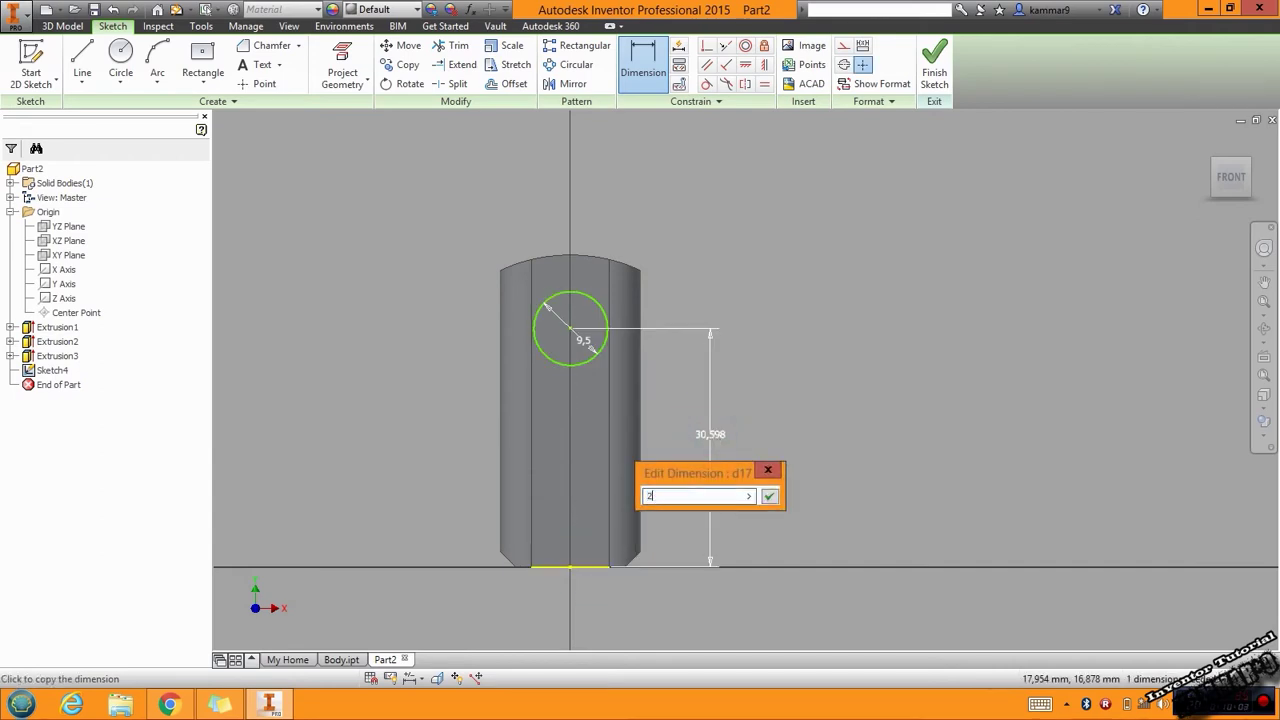
{"action": "type", "text": "4"}
{"action": "key", "text": "Return"}
{"action": "key", "text": "Escape"}
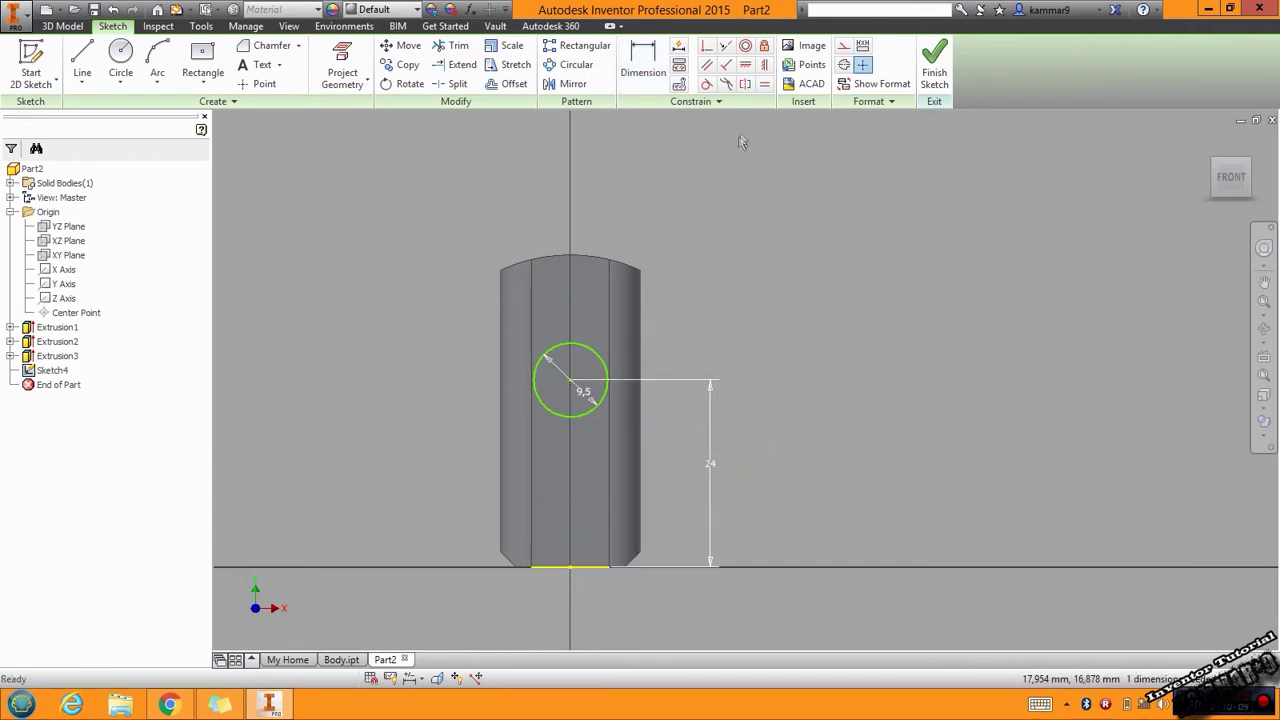
- Align the circle's centre vertically with the bottom edge's midpoint
{"action": "left_click", "coordinate": [760, 66]}
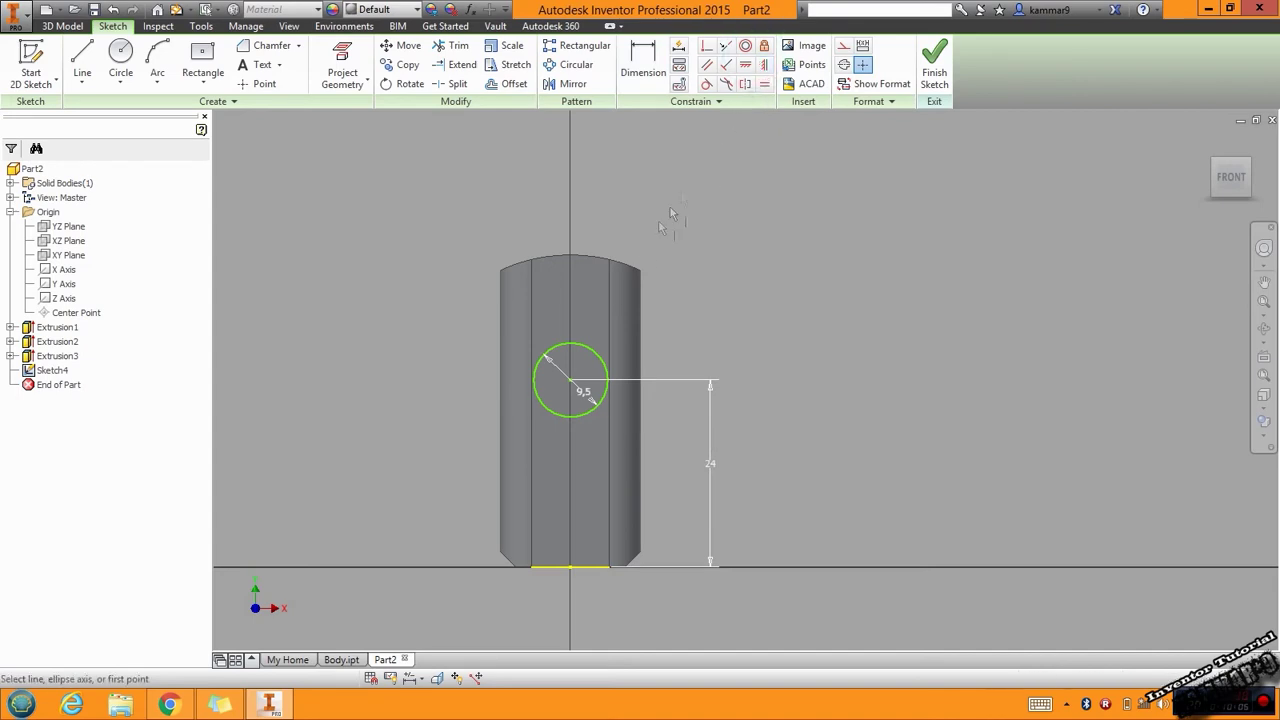
{"action": "left_click", "coordinate": [571, 385]}
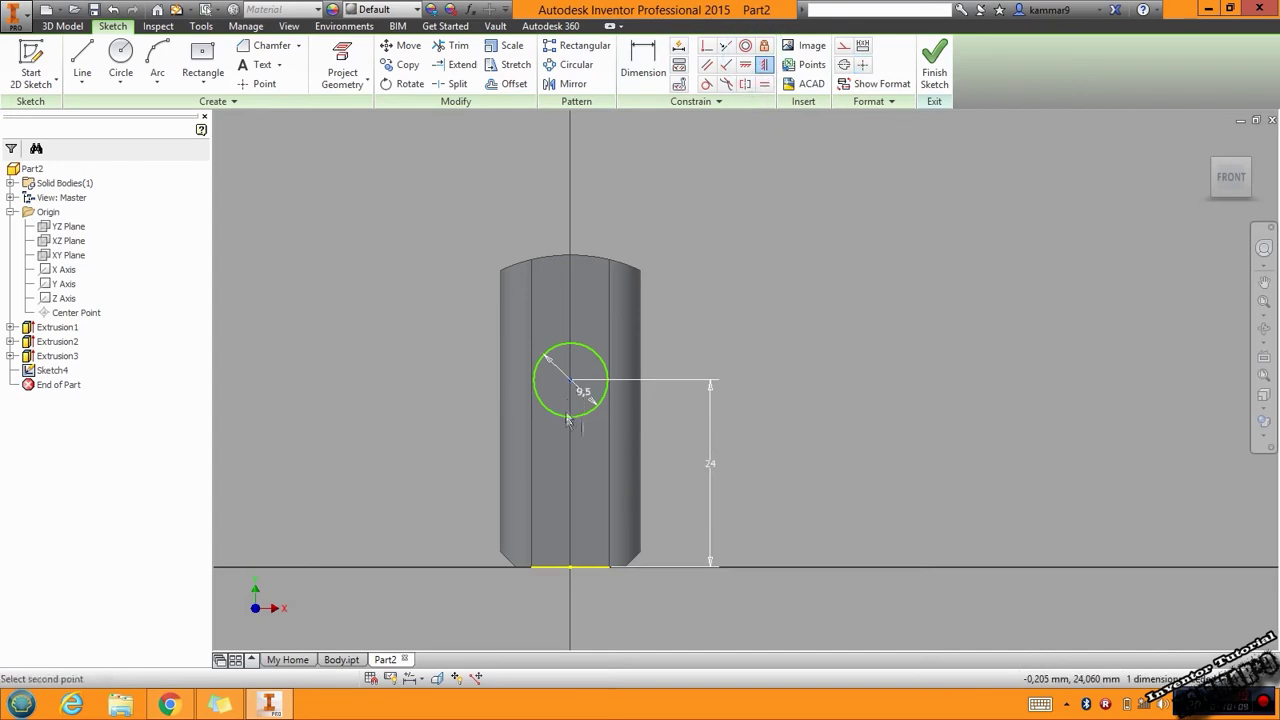
{"action": "left_click", "coordinate": [571, 569]}
{"action": "key", "text": "Escape"}
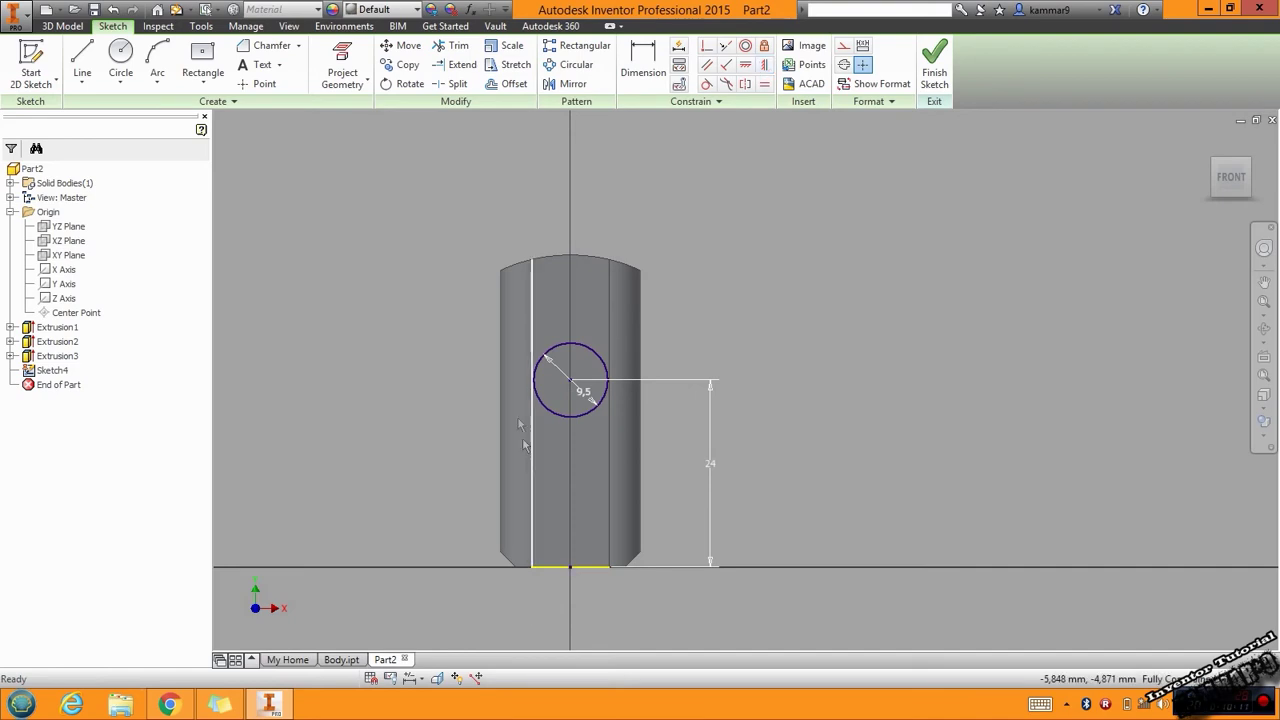
{"action": "left_click", "coordinate": [62, 26]}
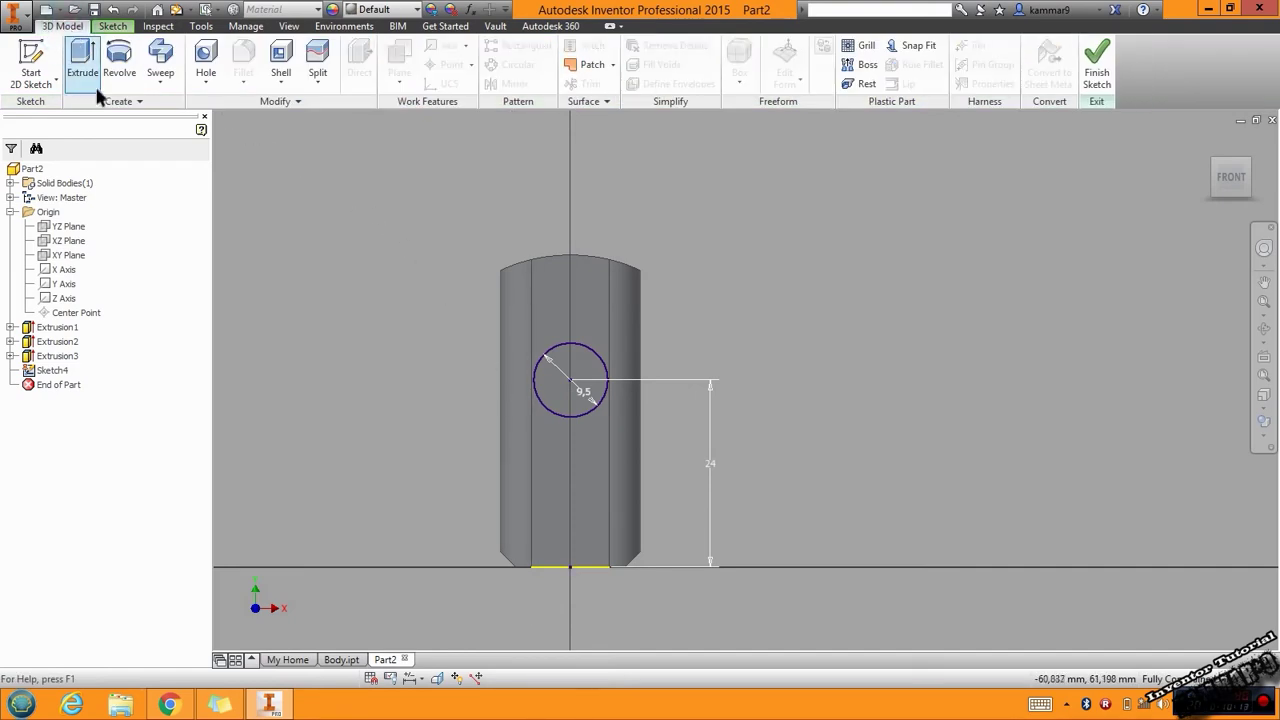
- Extrude the 9,5 circle 1 mm into the top face as a cut
{"action": "left_click", "coordinate": [80, 60]}
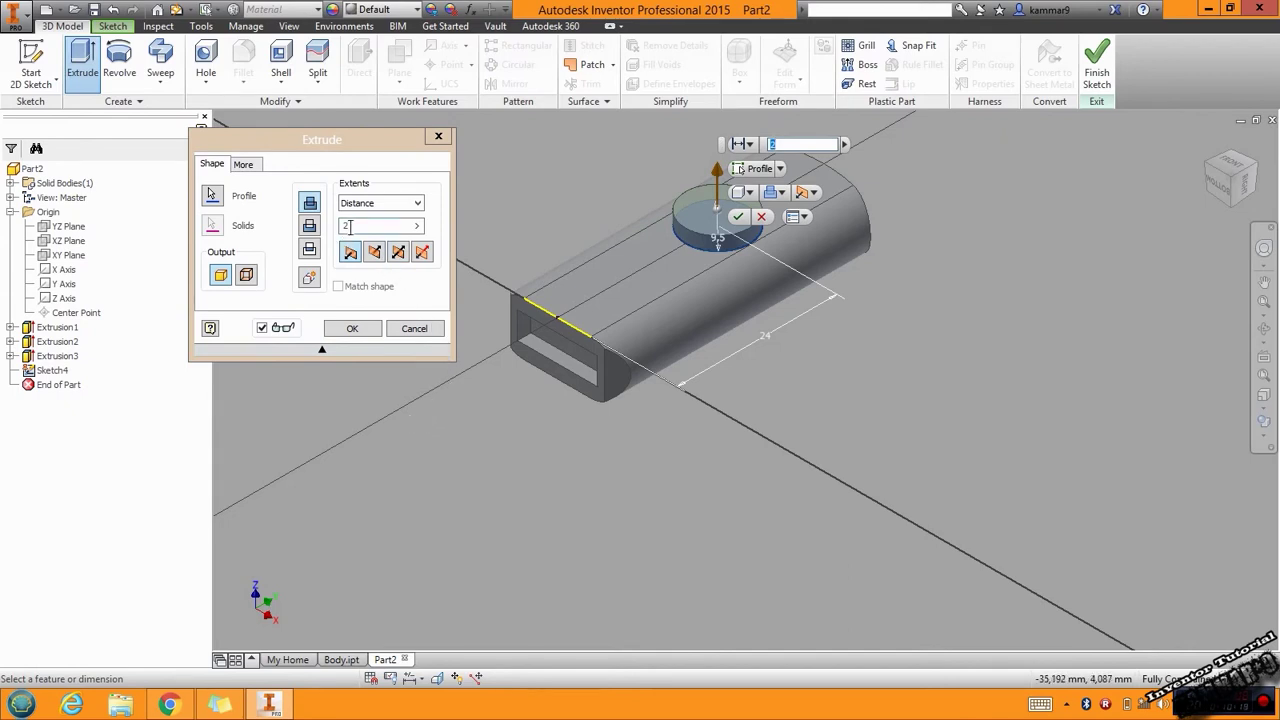
{"action": "left_click_drag", "start_coordinate": [372, 230], "coordinate": [343, 229]}
{"action": "type", "text": "1"}
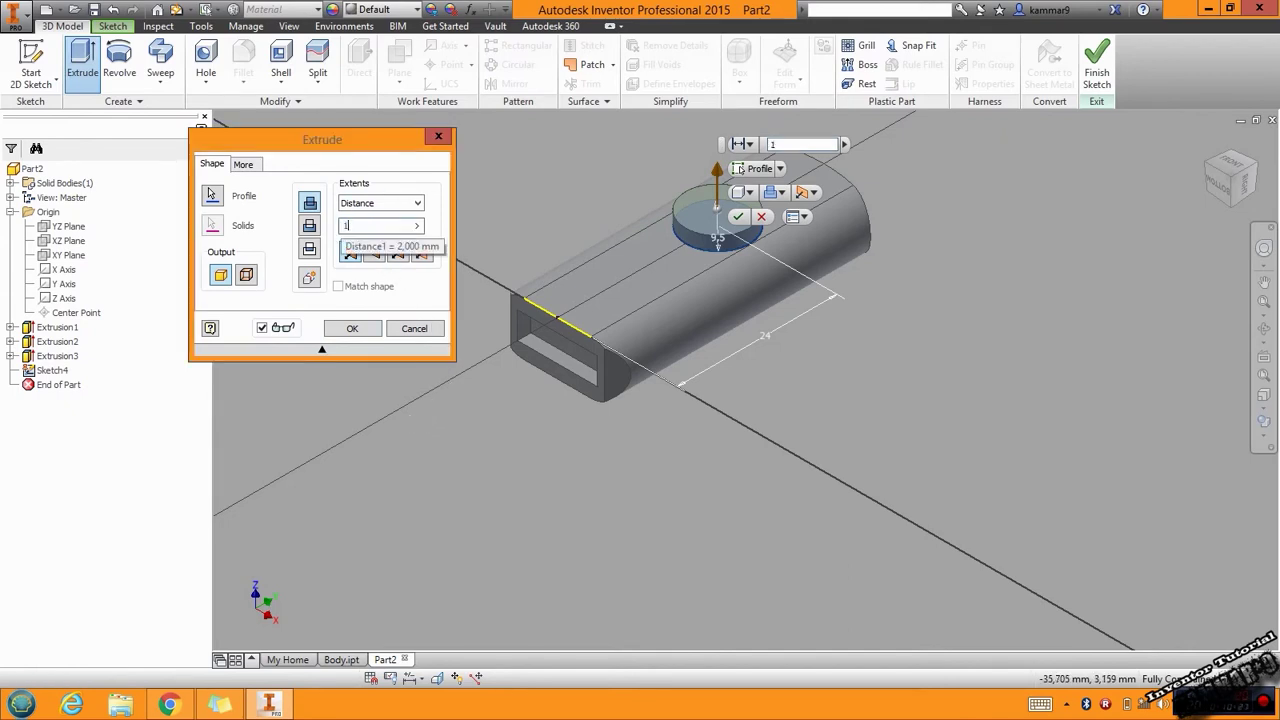
{"action": "left_click", "coordinate": [372, 252]}
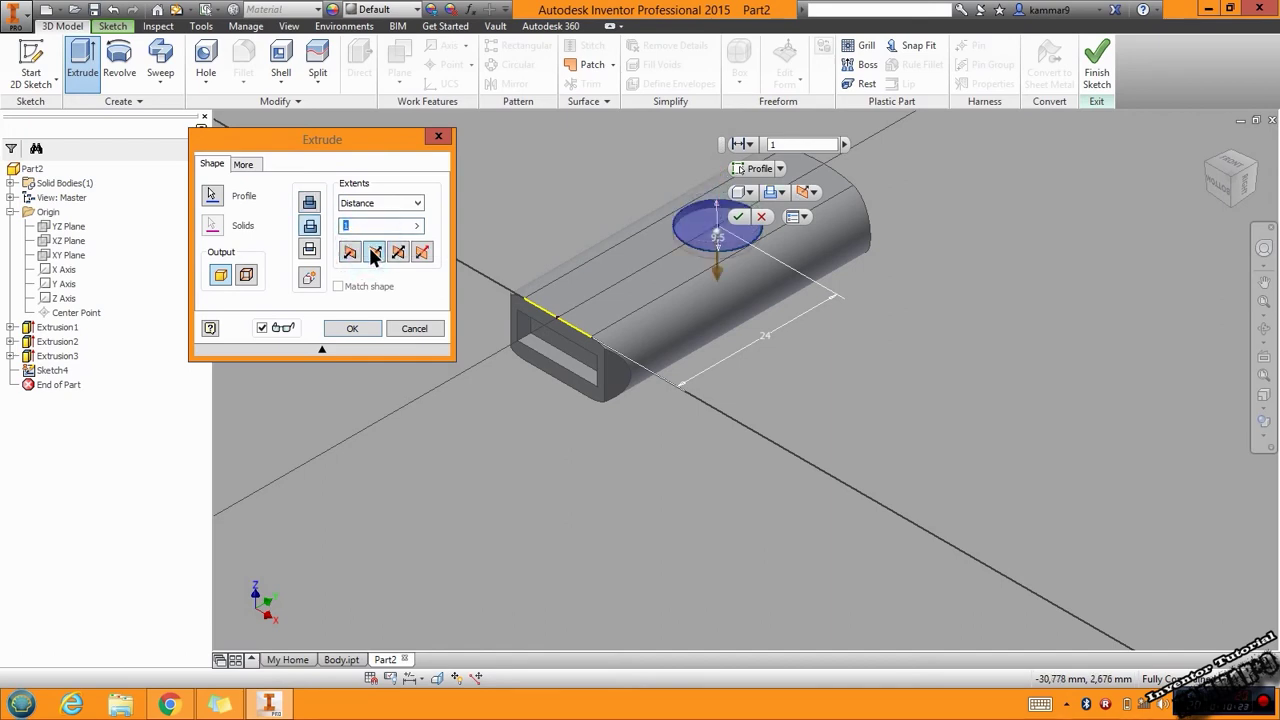
{"action": "left_click", "coordinate": [355, 330]}
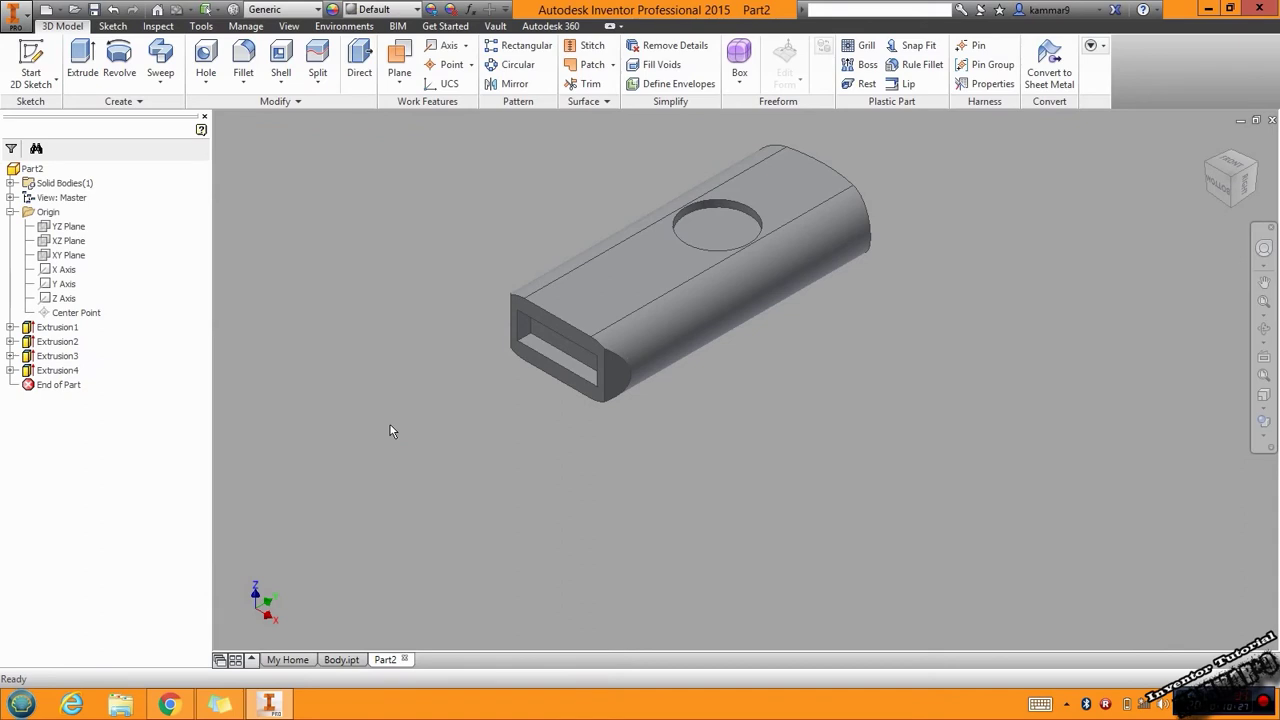
- Orbit to the underside and start a new sketch on the flat bottom face
{"action": "mouse_move", "coordinate": [586, 423]}
{"action": "middle_mouse_down", "text": "shift"}
{"action": "mouse_move", "coordinate": [483, 432]}
{"action": "mouse_move", "coordinate": [774, 476]}
{"action": "middle_mouse_up", "text": "shift"}
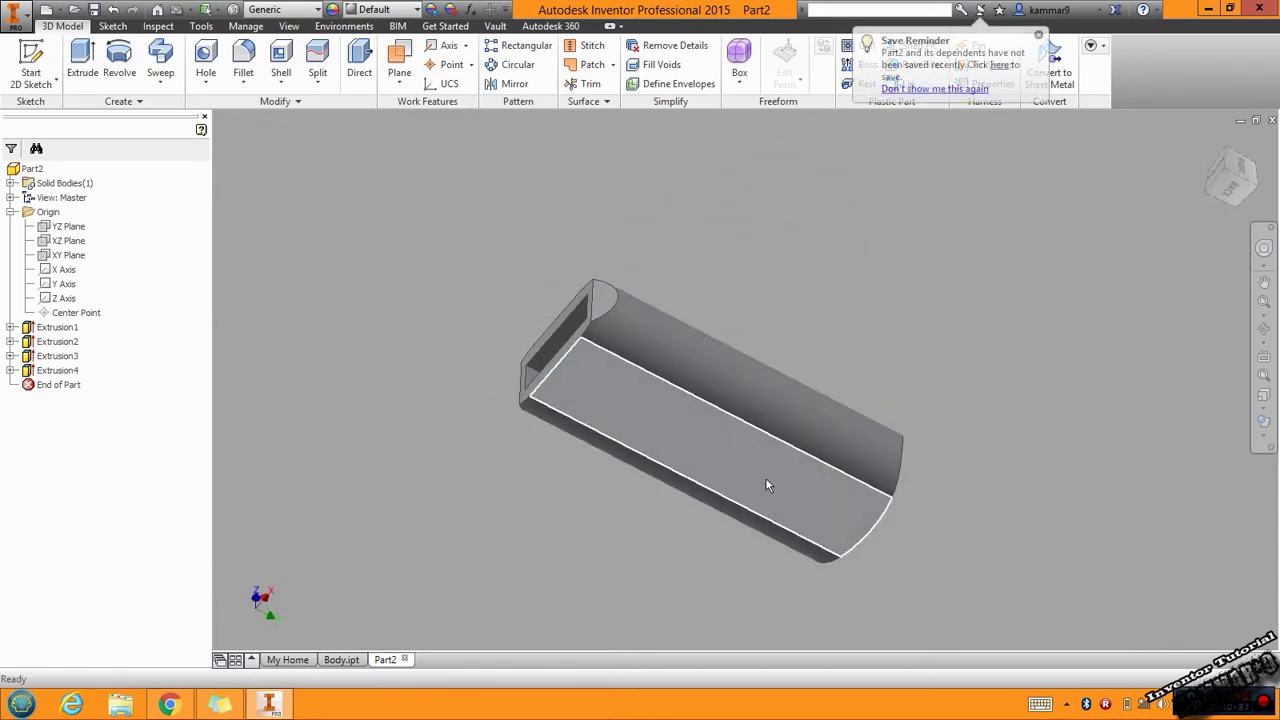
{"action": "left_click", "coordinate": [766, 480]}
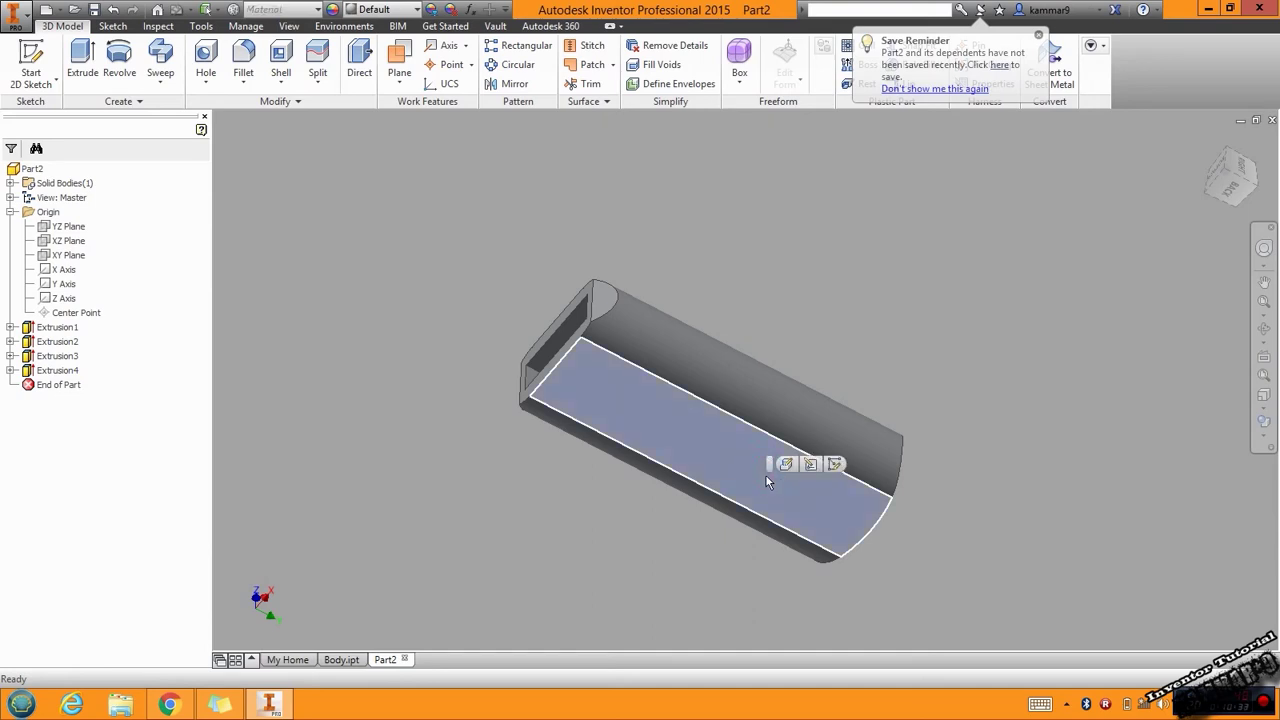
{"action": "left_click", "coordinate": [836, 466]}
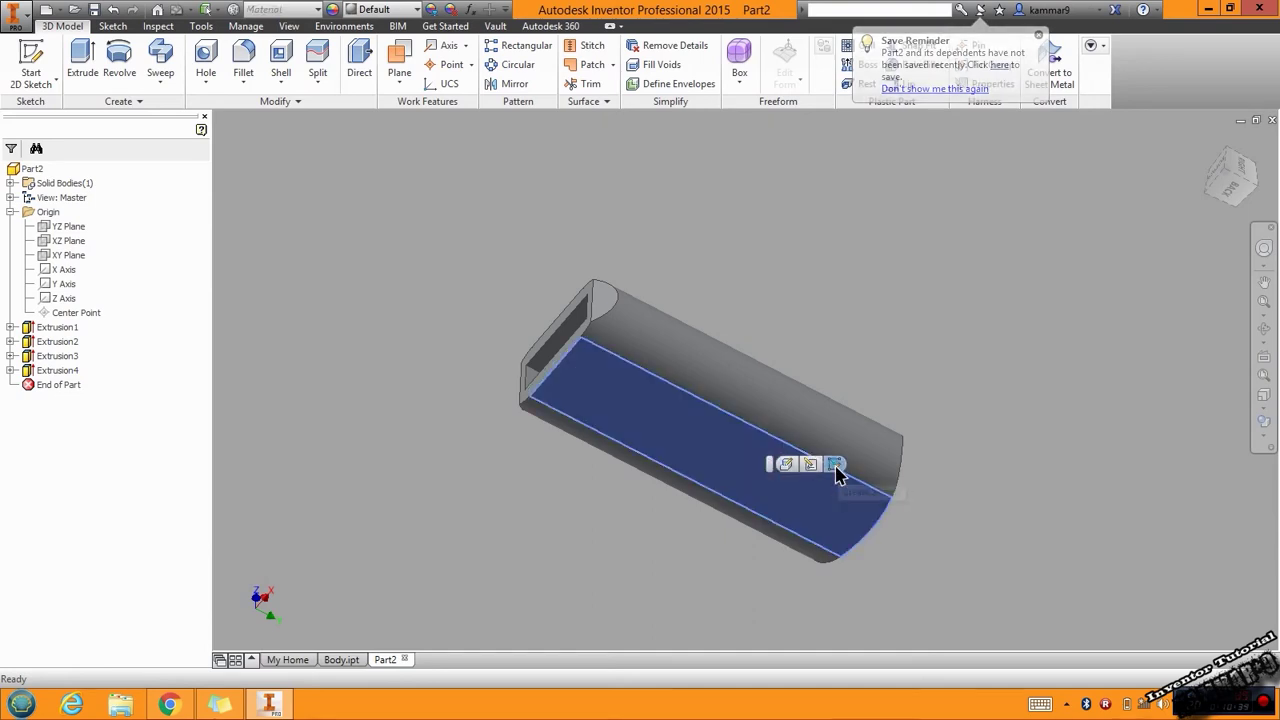
{"action": "middle_click_drag", "start_coordinate": [606, 280], "coordinate": [712, 393], "text": "shift"}
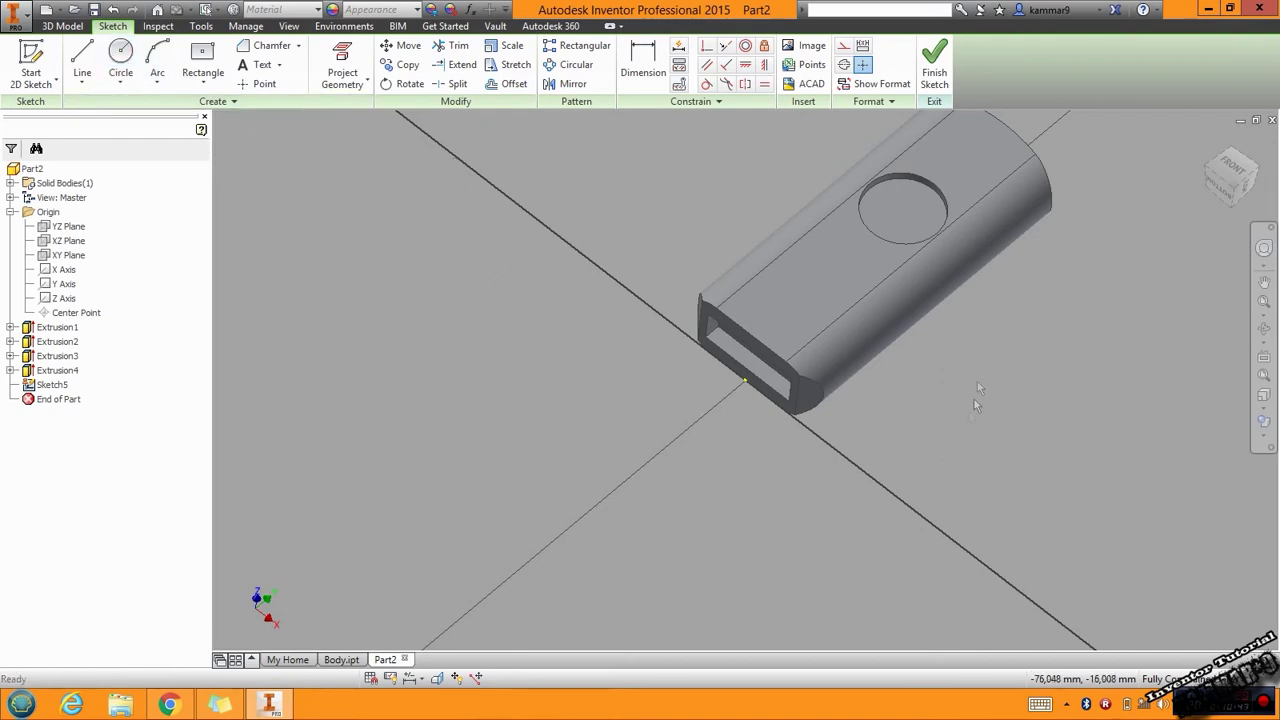
{"action": "scroll", "coordinate": [425, 428], "scroll_direction": "down", "scroll_amount": 3}
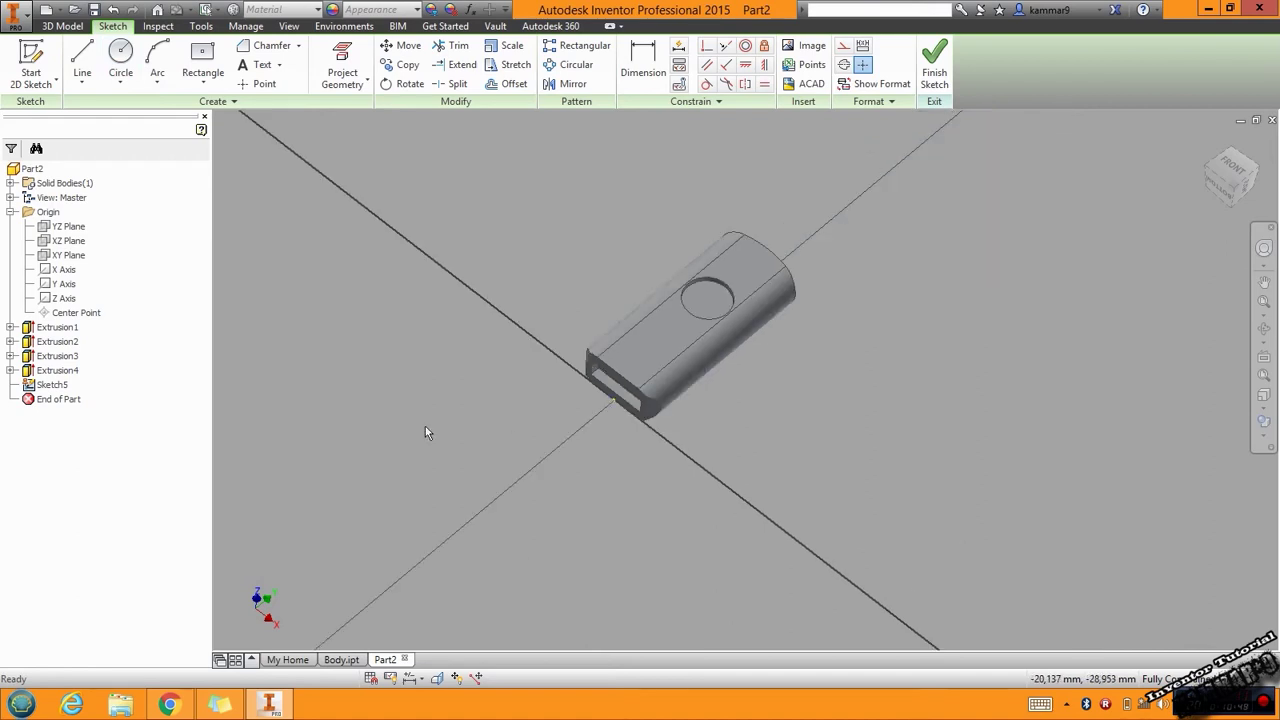
{"action": "scroll", "coordinate": [735, 280], "scroll_direction": "up", "scroll_amount": 3}
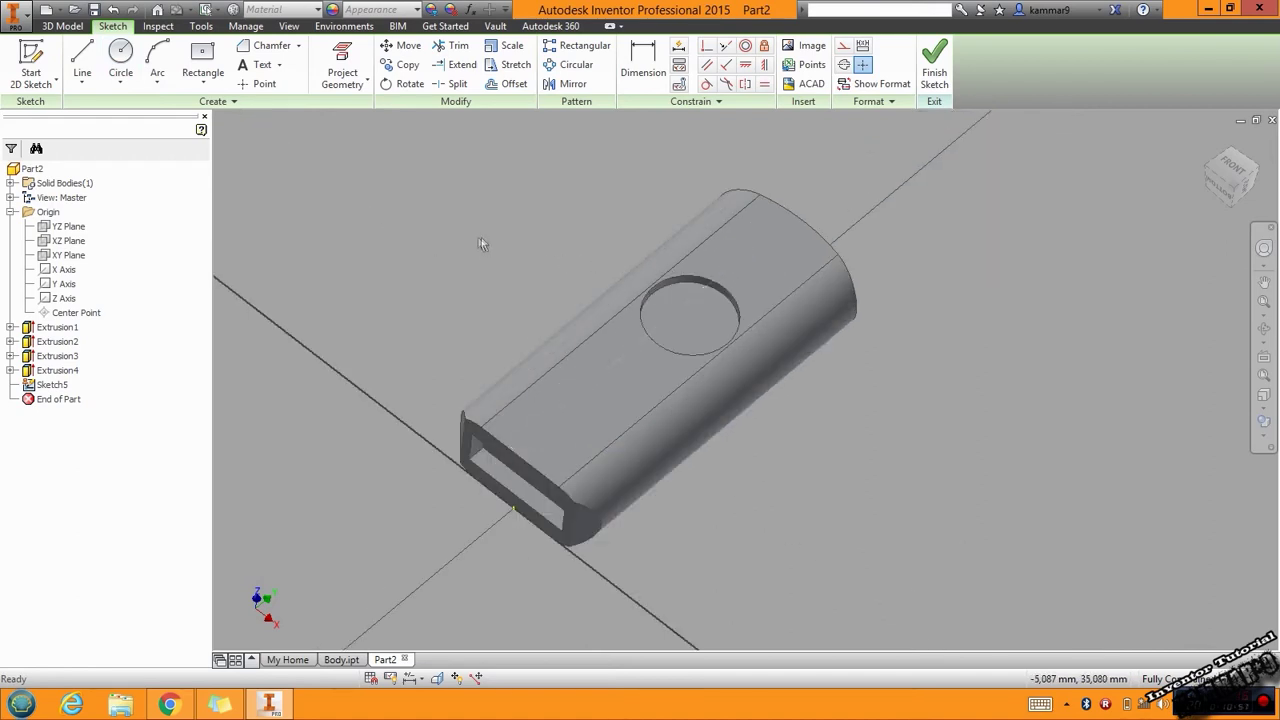
- Try projecting existing geometry into the sketch, then cancel and return to the home view
{"action": "left_click", "coordinate": [345, 82]}
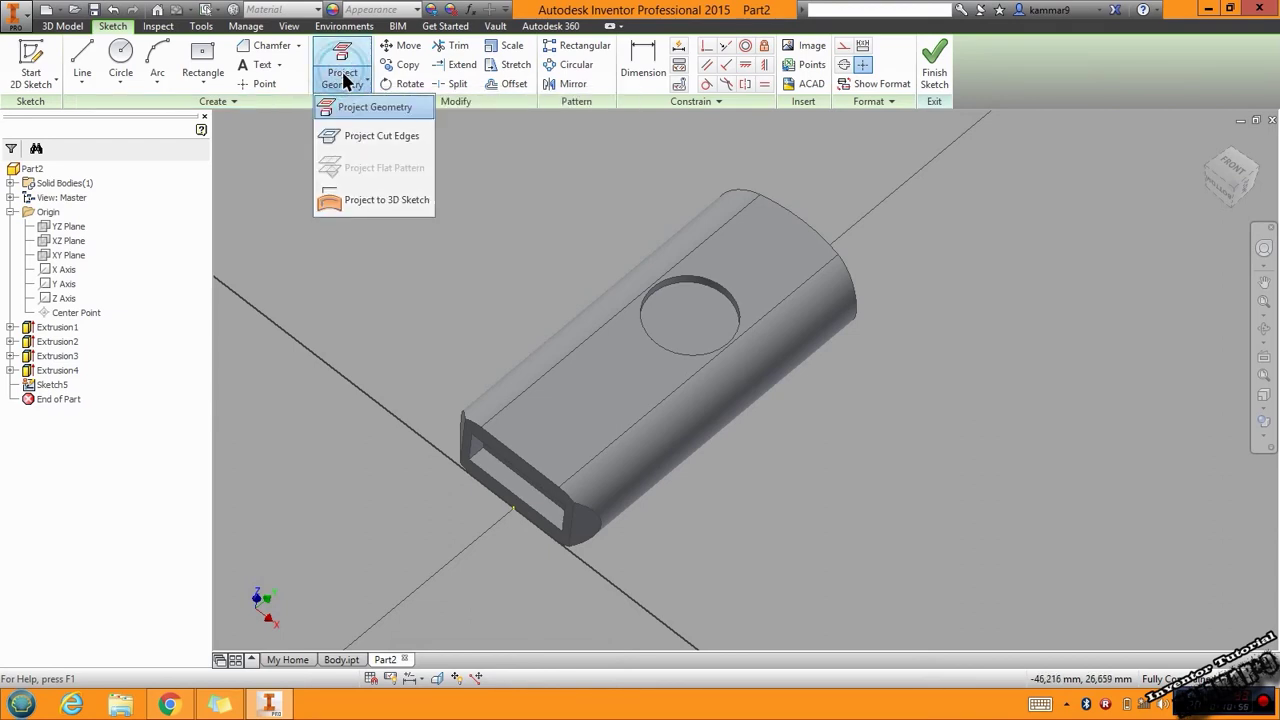
{"action": "left_click", "coordinate": [384, 112]}
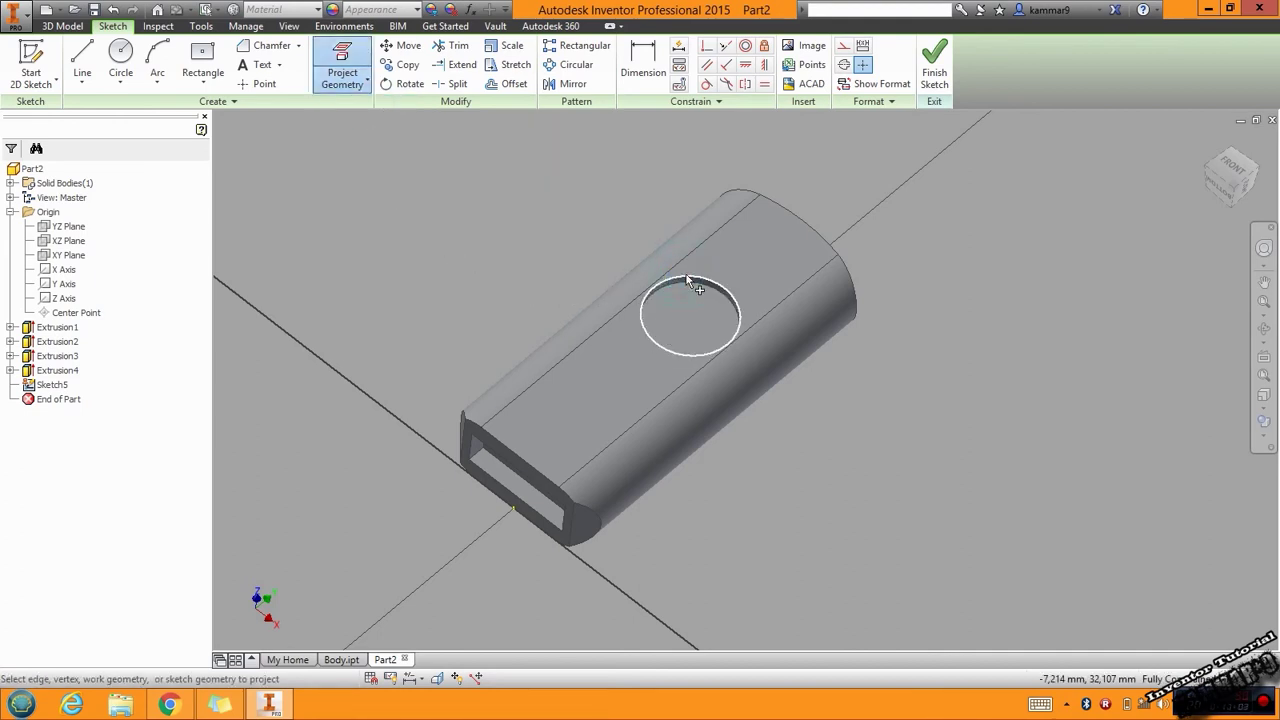
{"action": "mouse_move", "coordinate": [692, 369]}
{"action": "middle_mouse_down", "text": "shift"}
{"action": "mouse_move", "coordinate": [738, 456]}
{"action": "mouse_move", "coordinate": [598, 532]}
{"action": "middle_mouse_up", "text": "shift"}
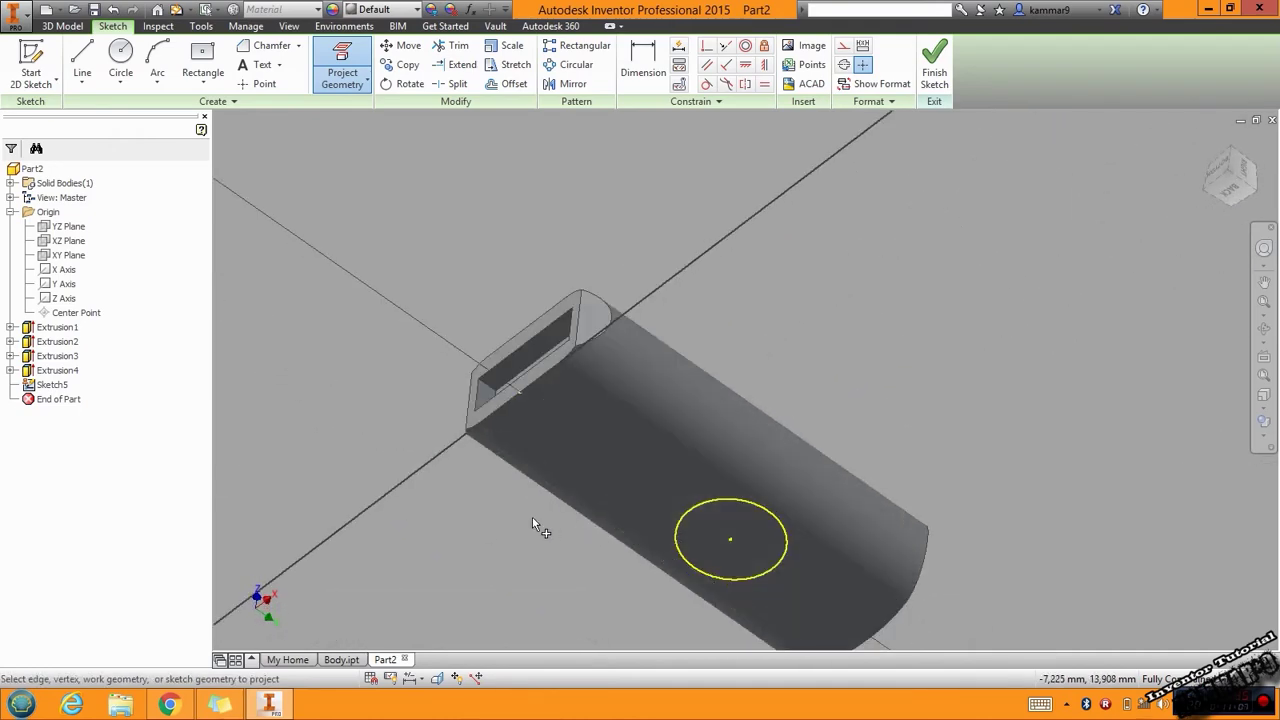
{"action": "key", "text": "Escape"}
{"action": "key", "text": "F6"}
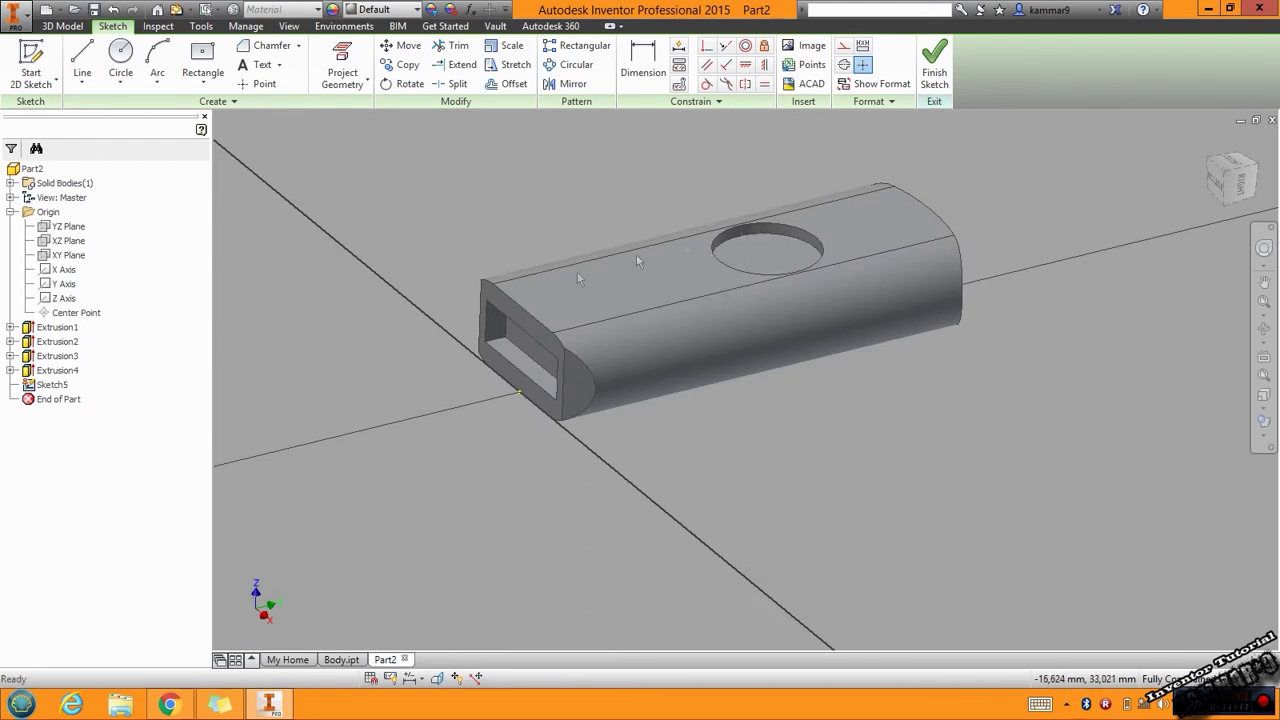
- Expand Extrusion4 in the browser and orbit back to a front-top view
{"action": "left_click", "coordinate": [10, 370]}
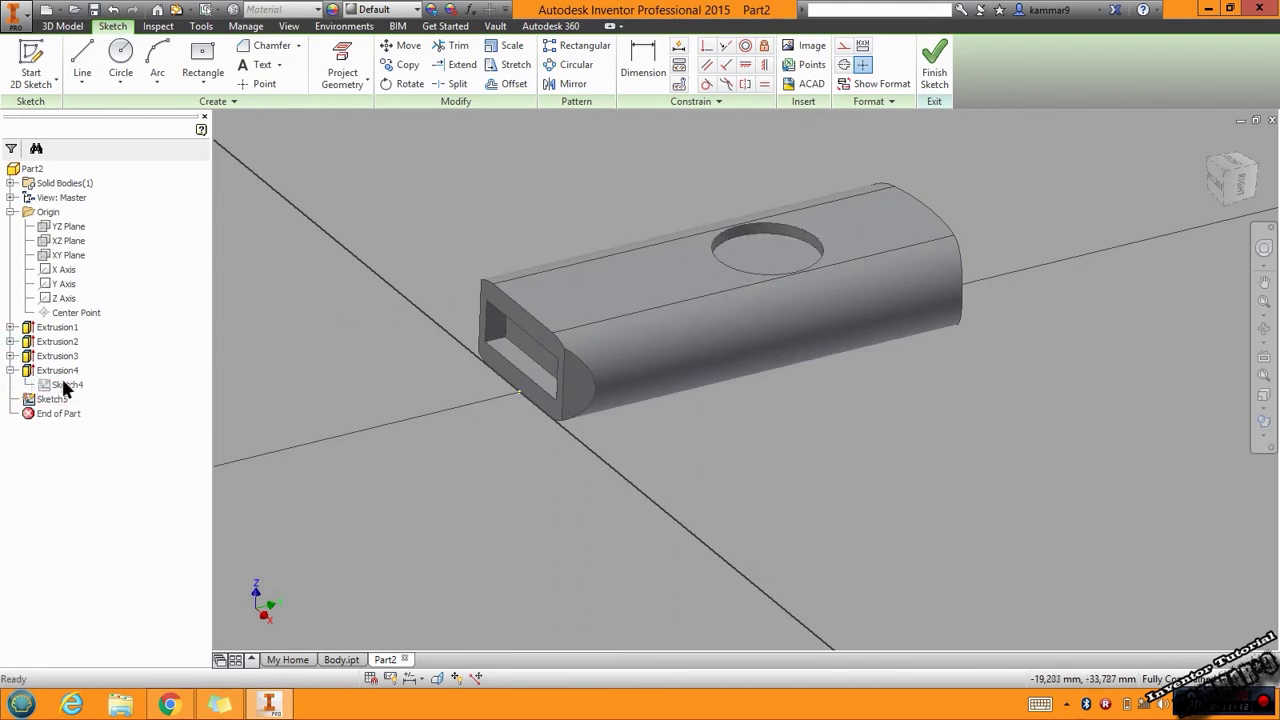
{"action": "left_click", "coordinate": [60, 384]}
{"action": "key", "text": "F5"}
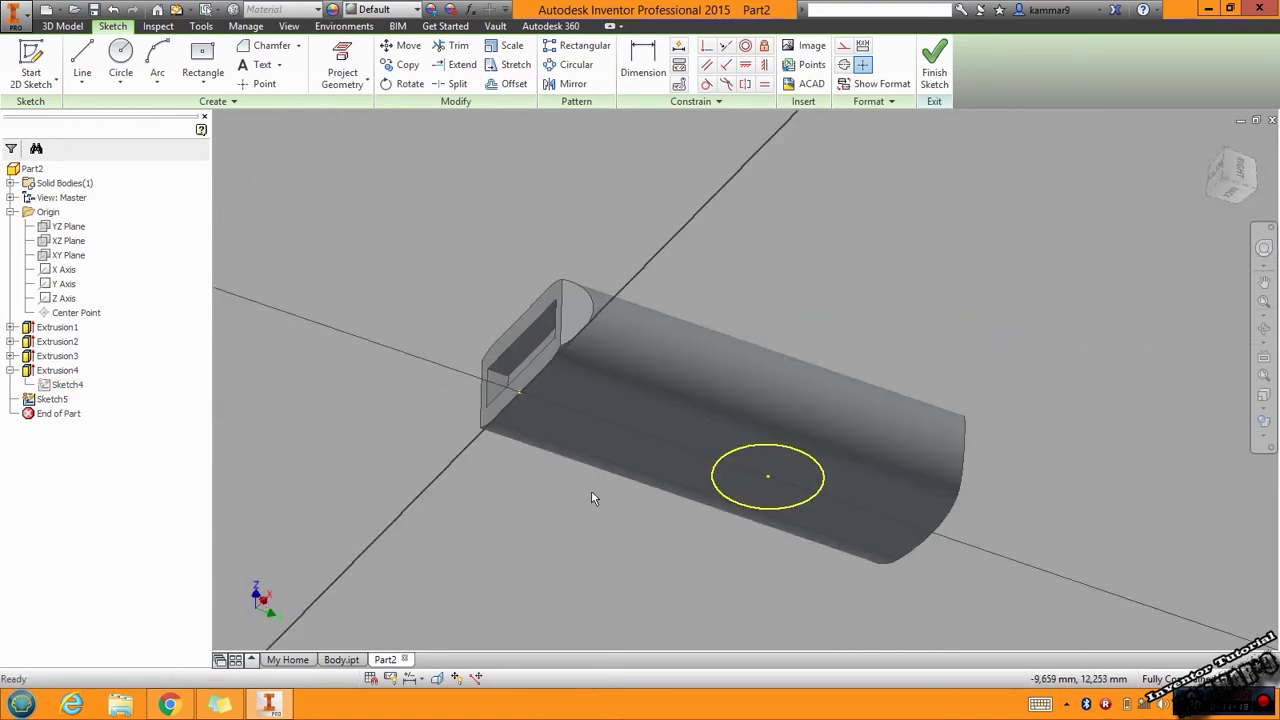
{"action": "middle_click_drag", "start_coordinate": [591, 490], "coordinate": [791, 292], "text": "shift"}
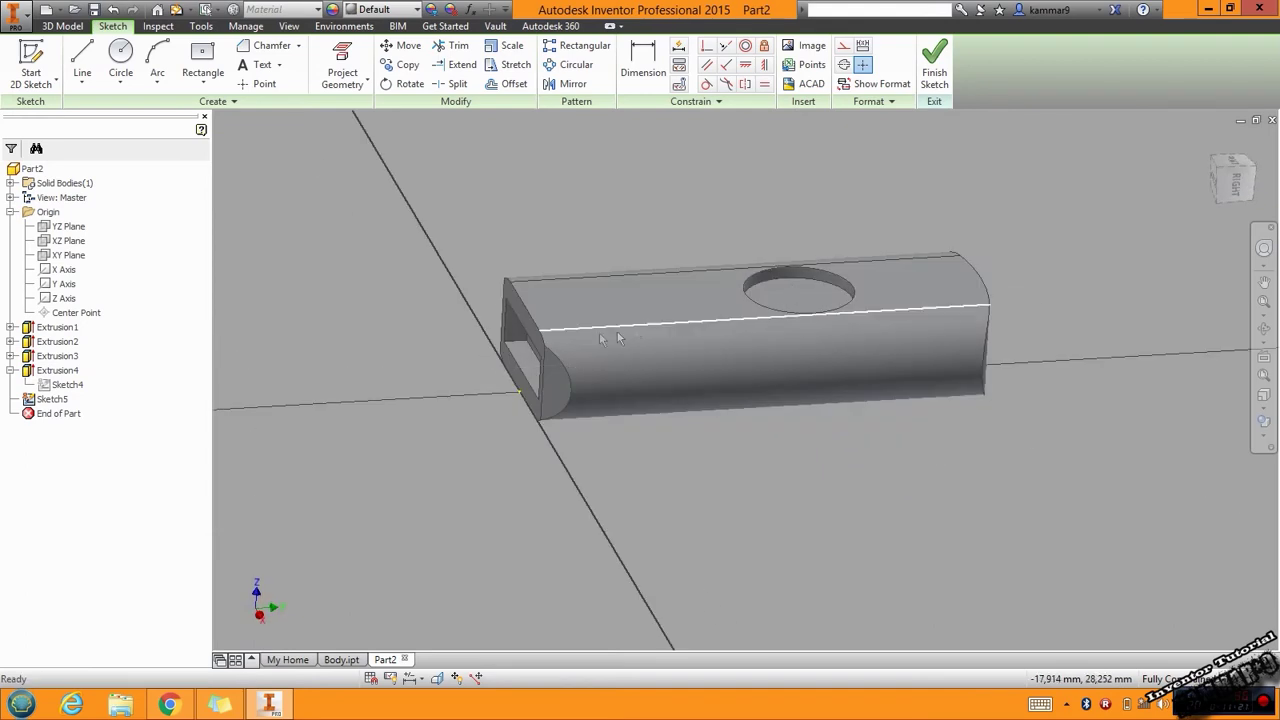
{"action": "left_click", "coordinate": [60, 27]}
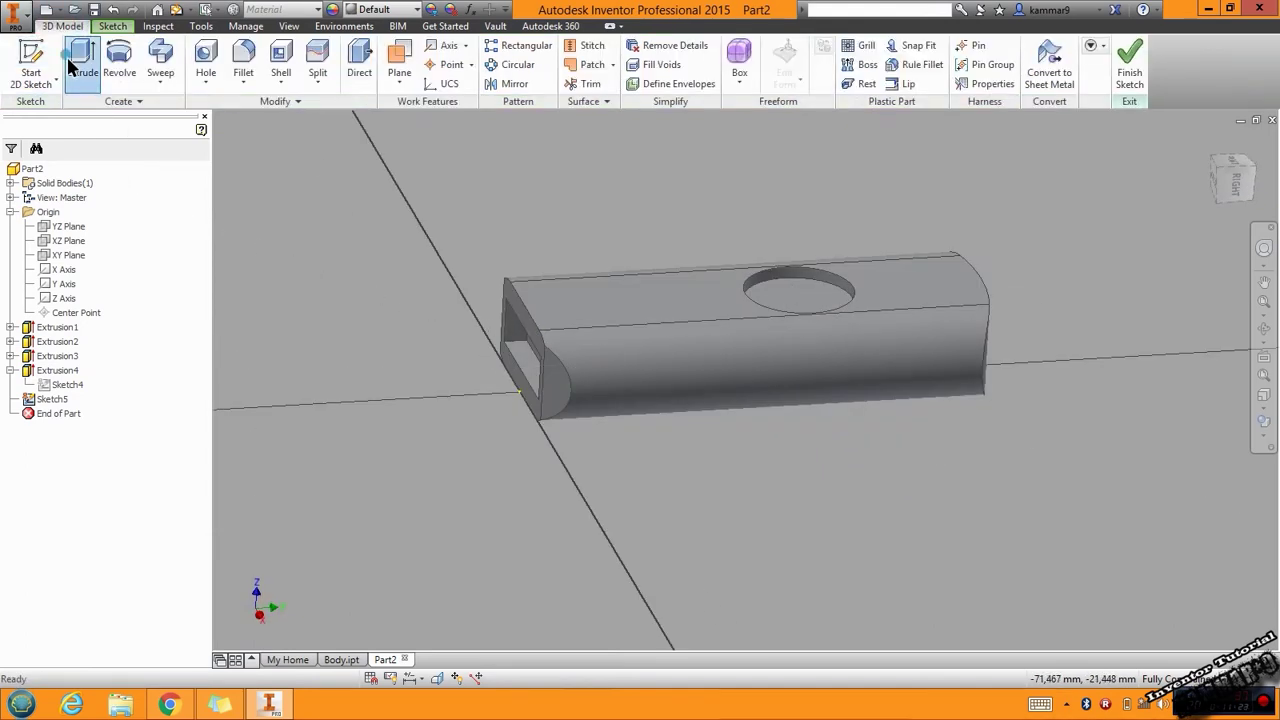
- Extrude the underside circle 1 mm into the body, flipped inward, as Extrusion5
{"action": "left_click", "coordinate": [82, 58]}
{"action": "mouse_move", "coordinate": [786, 388]}
{"action": "middle_mouse_down", "text": "shift"}
{"action": "mouse_move", "coordinate": [642, 388]}
{"action": "mouse_move", "coordinate": [666, 434]}
{"action": "middle_mouse_up", "text": "shift"}
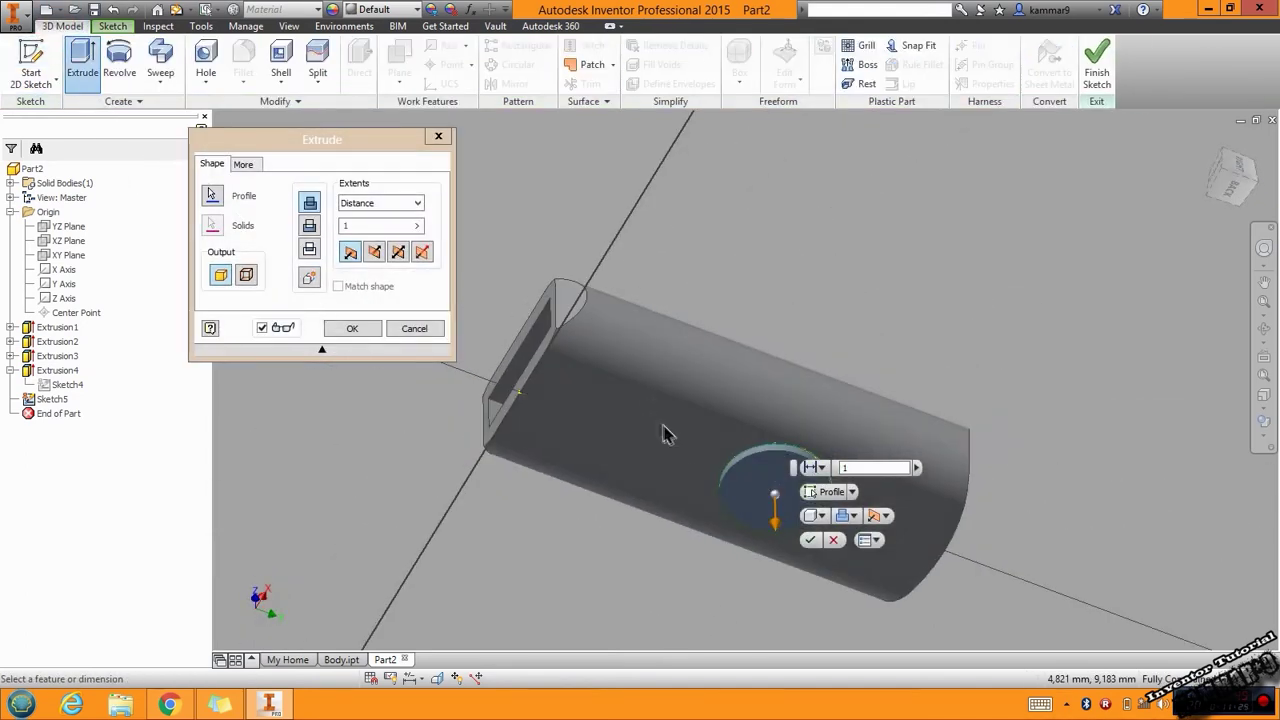
{"action": "left_click", "coordinate": [368, 253]}
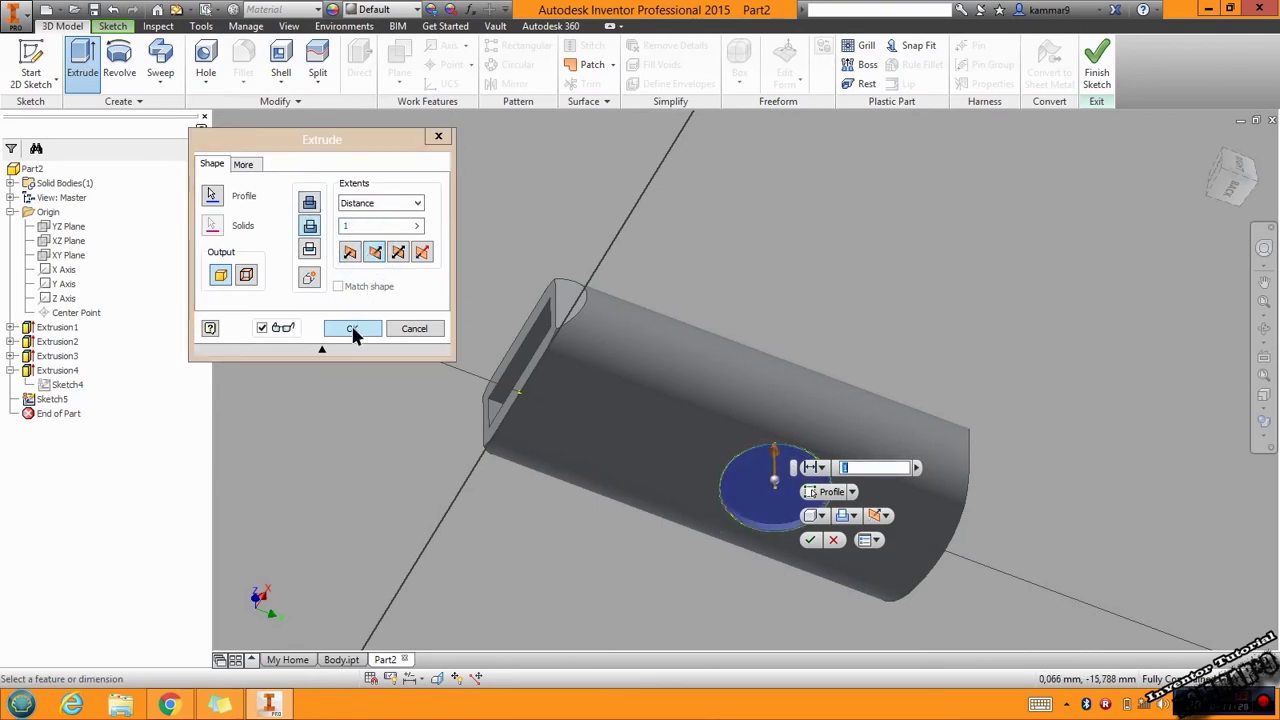
{"action": "left_click", "coordinate": [352, 328]}
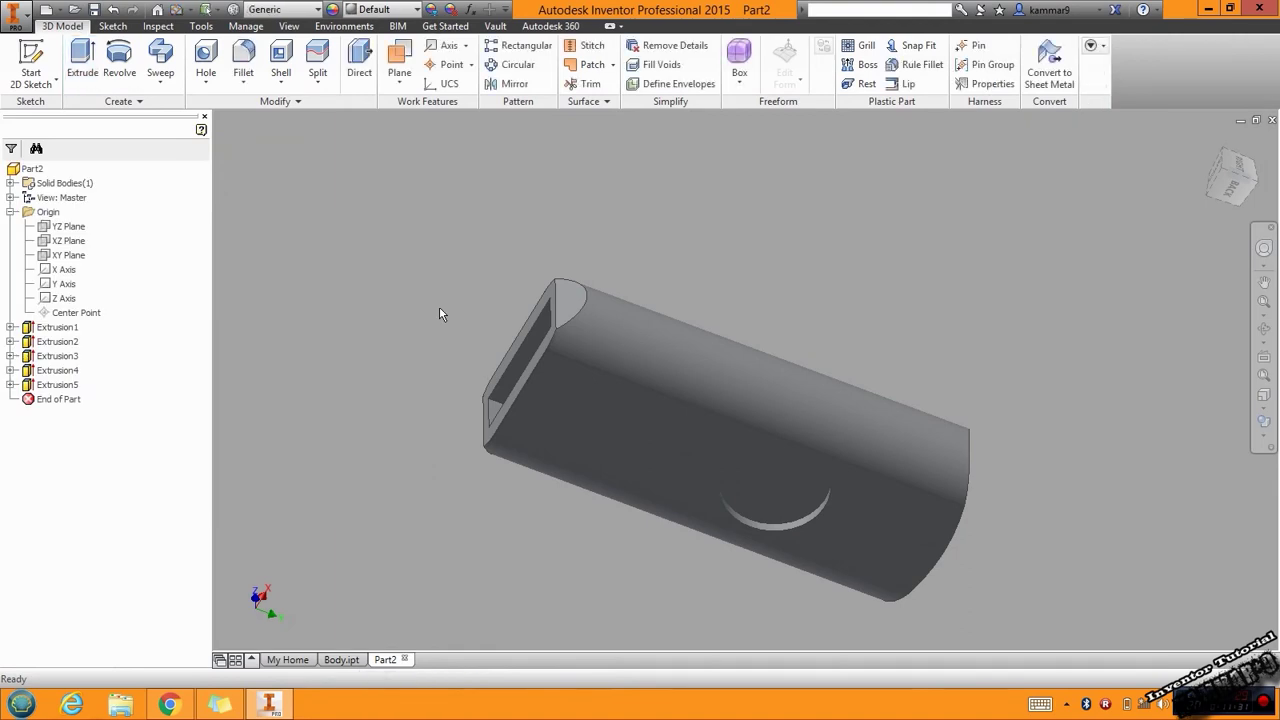
{"action": "mouse_move", "coordinate": [439, 314]}
{"action": "middle_mouse_down", "text": "shift"}
{"action": "mouse_move", "coordinate": [491, 294]}
{"action": "mouse_move", "coordinate": [498, 356]}
{"action": "middle_mouse_up", "text": "shift"}
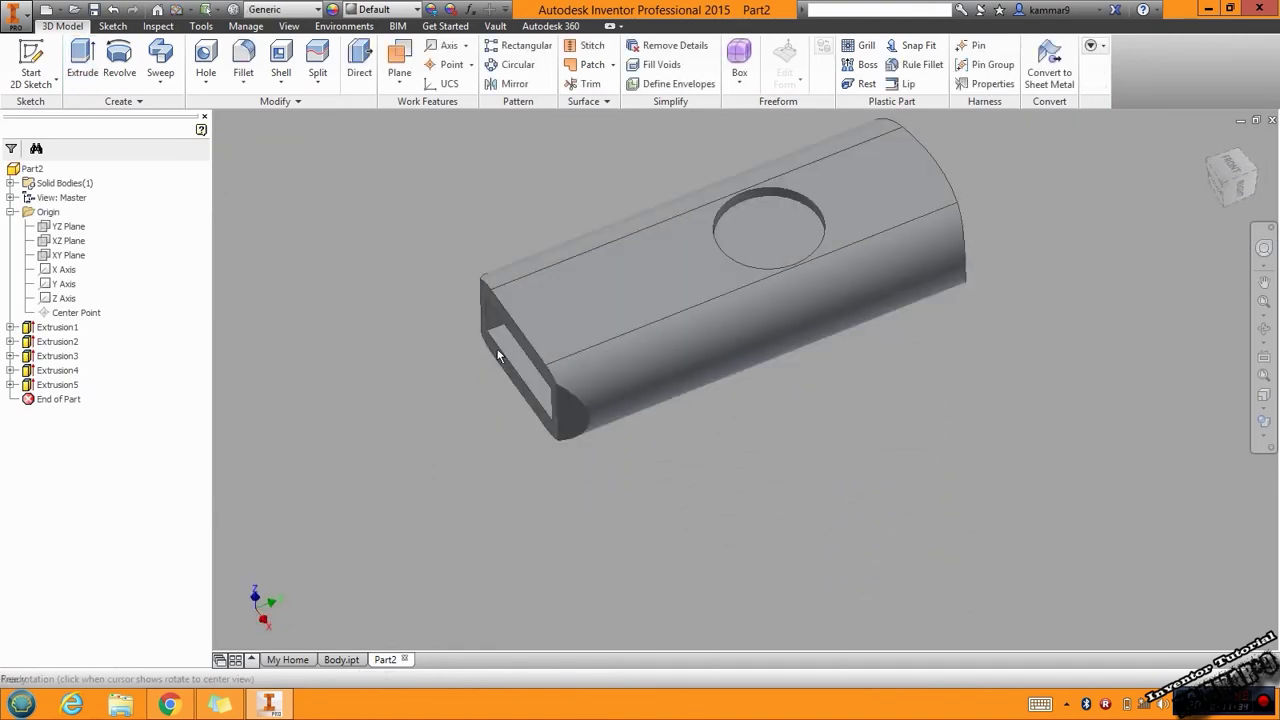
- On the top recess floor, project the recess circle and offset a smaller concentric circle inside it
{"action": "left_click", "coordinate": [762, 244]}
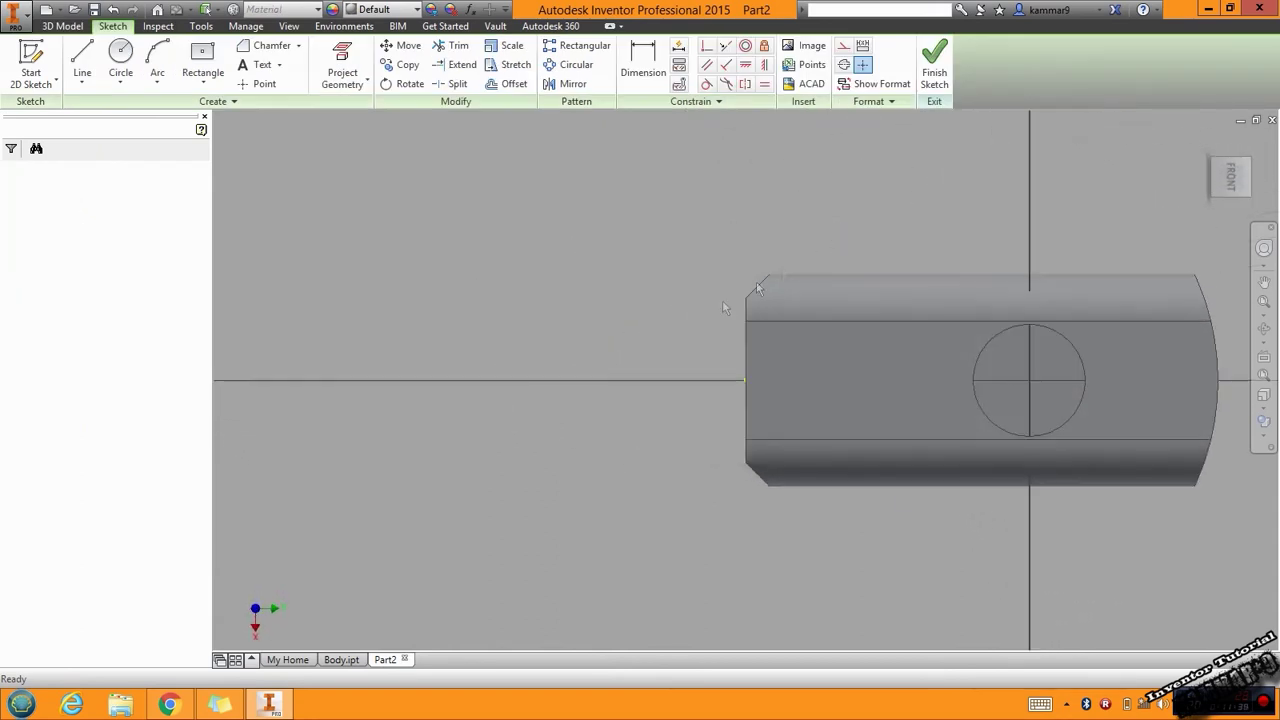
{"action": "scroll", "coordinate": [637, 324], "scroll_direction": "down", "scroll_amount": 3}
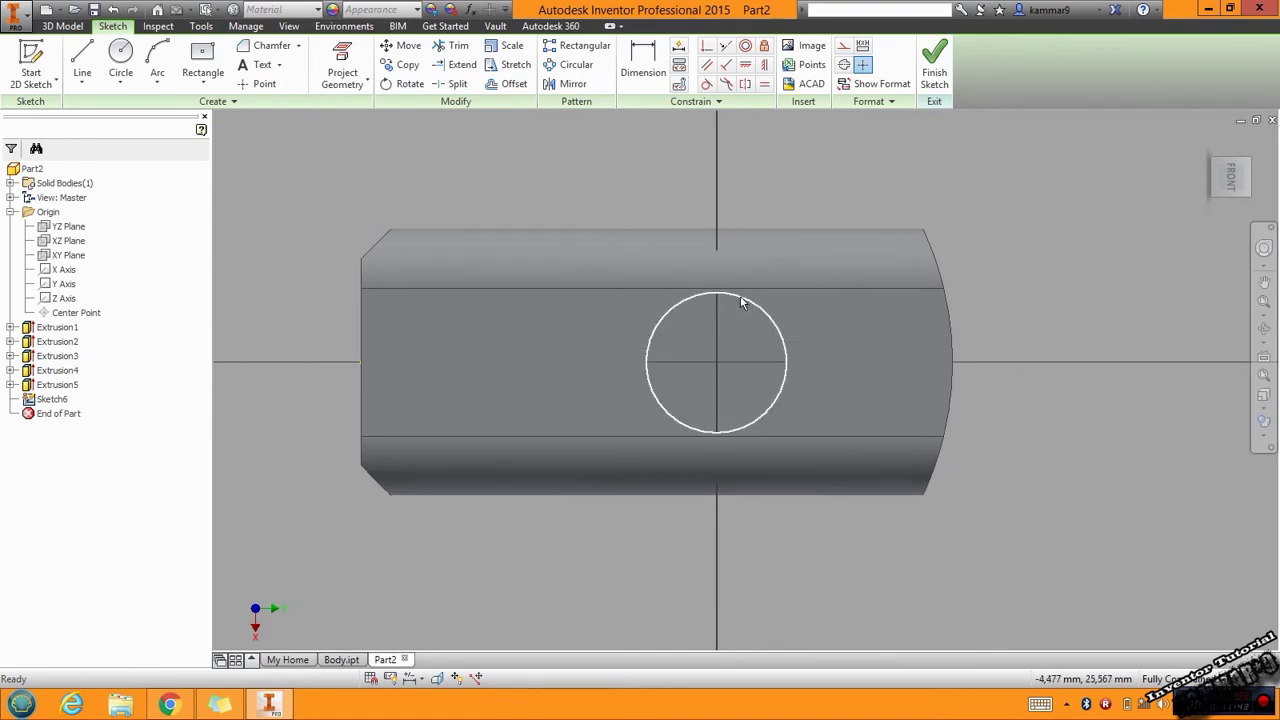
{"action": "left_click", "coordinate": [511, 83]}
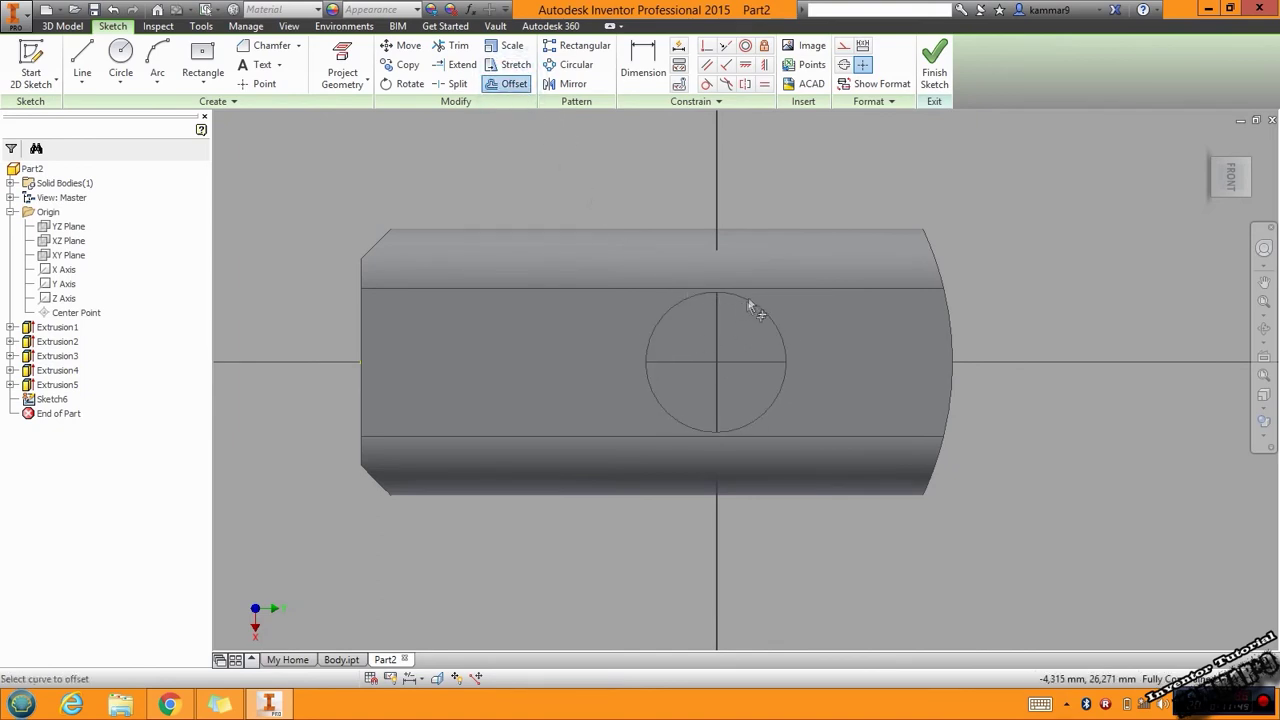
{"action": "key", "text": "Escape"}
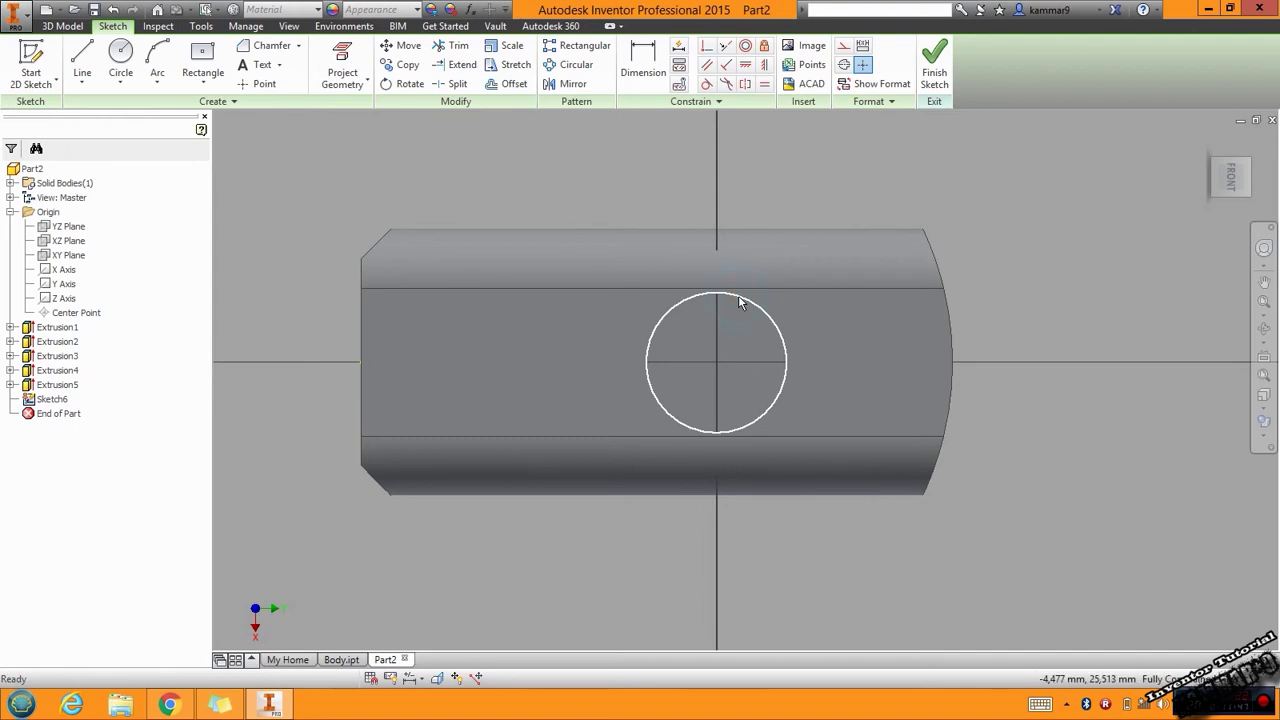
{"action": "left_click", "coordinate": [738, 295]}
{"action": "left_click", "coordinate": [342, 72]}
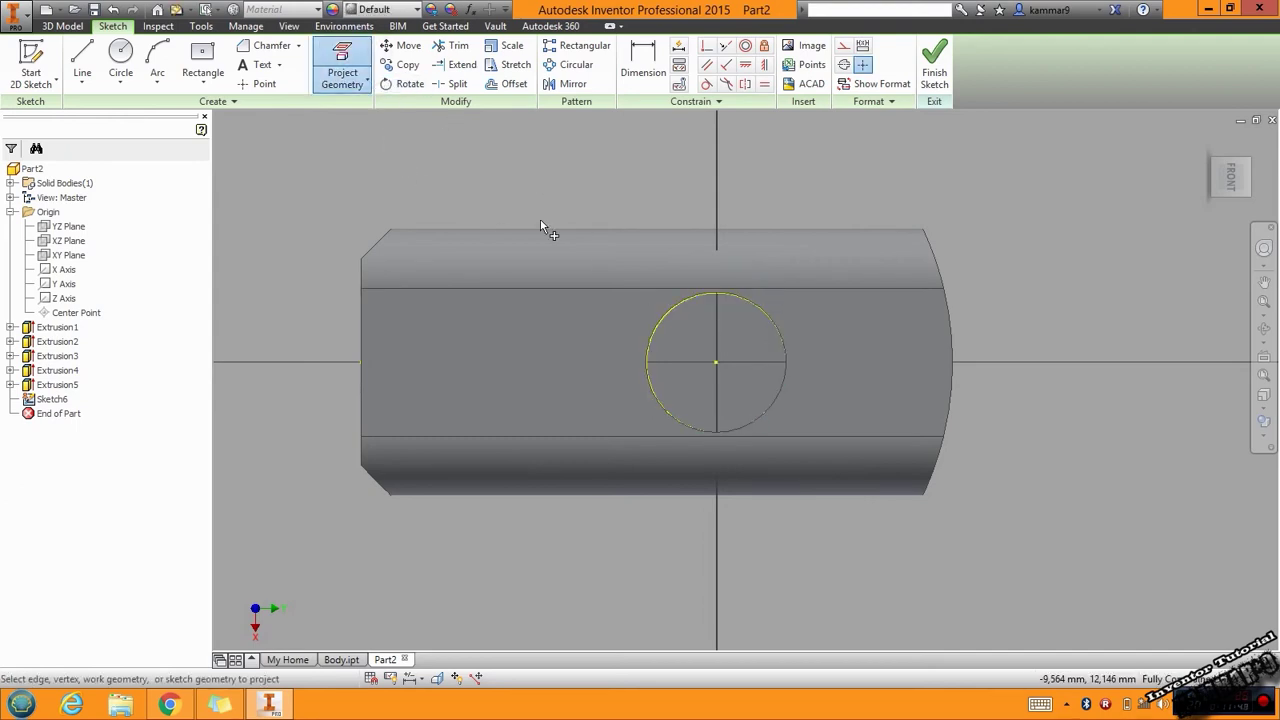
{"action": "left_click", "coordinate": [505, 83]}
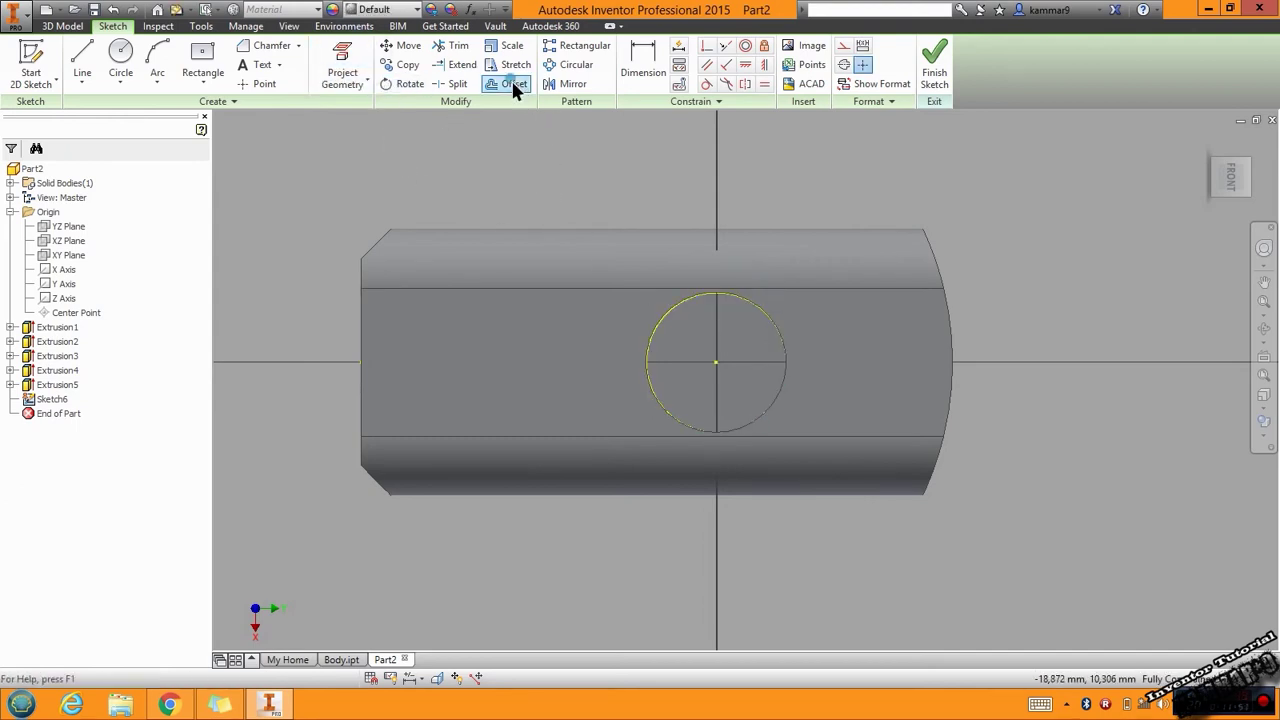
{"action": "left_click", "coordinate": [703, 295]}
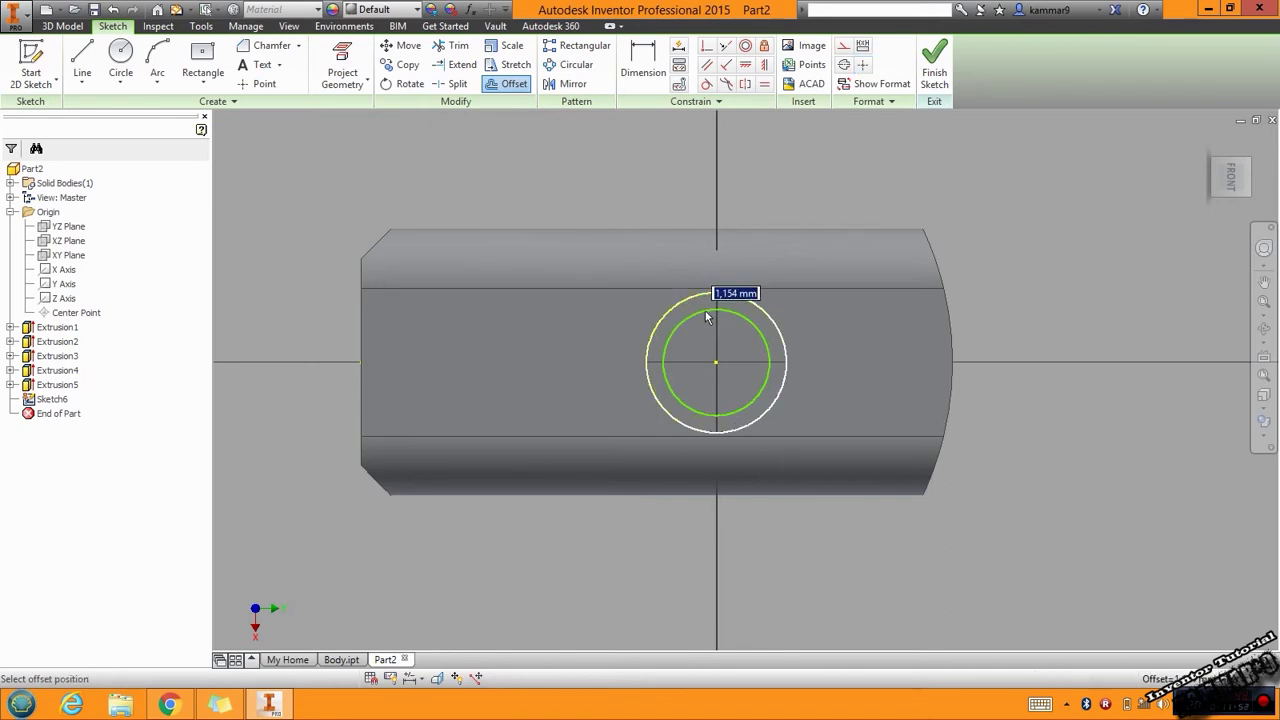
{"action": "left_click", "coordinate": [705, 317]}
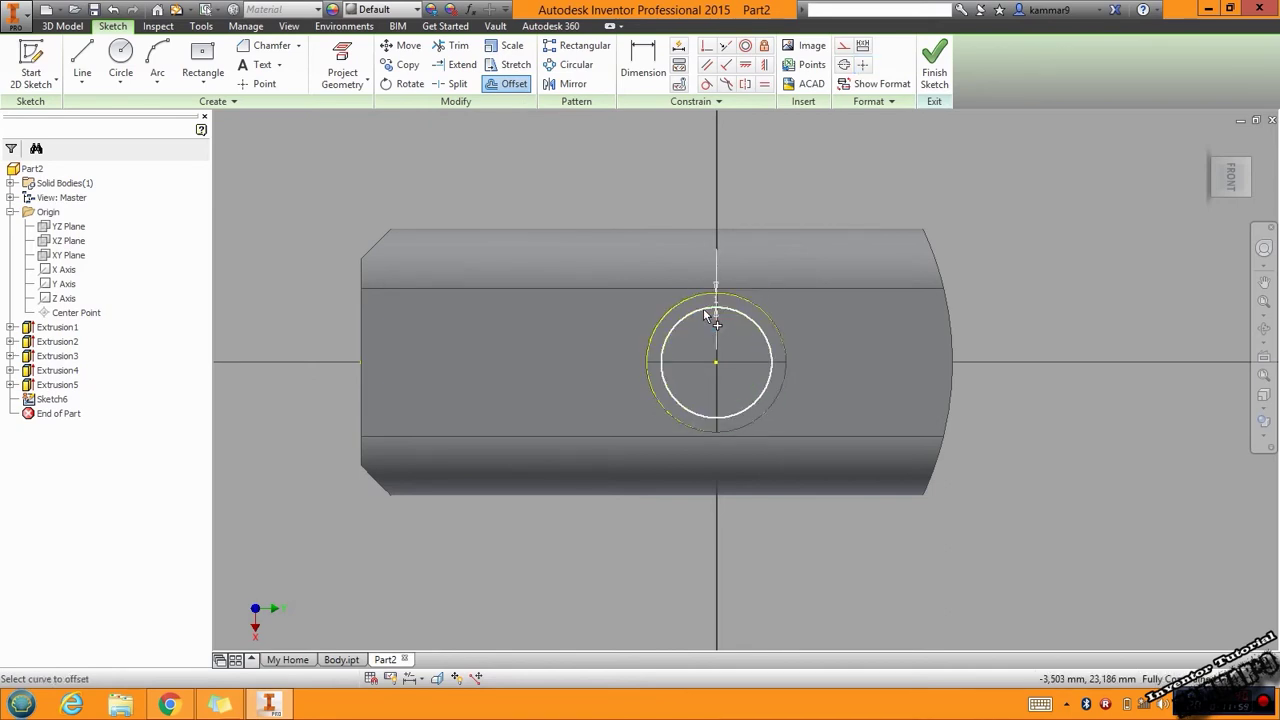
{"action": "middle_click_drag", "start_coordinate": [559, 382], "coordinate": [552, 334], "text": "shift"}
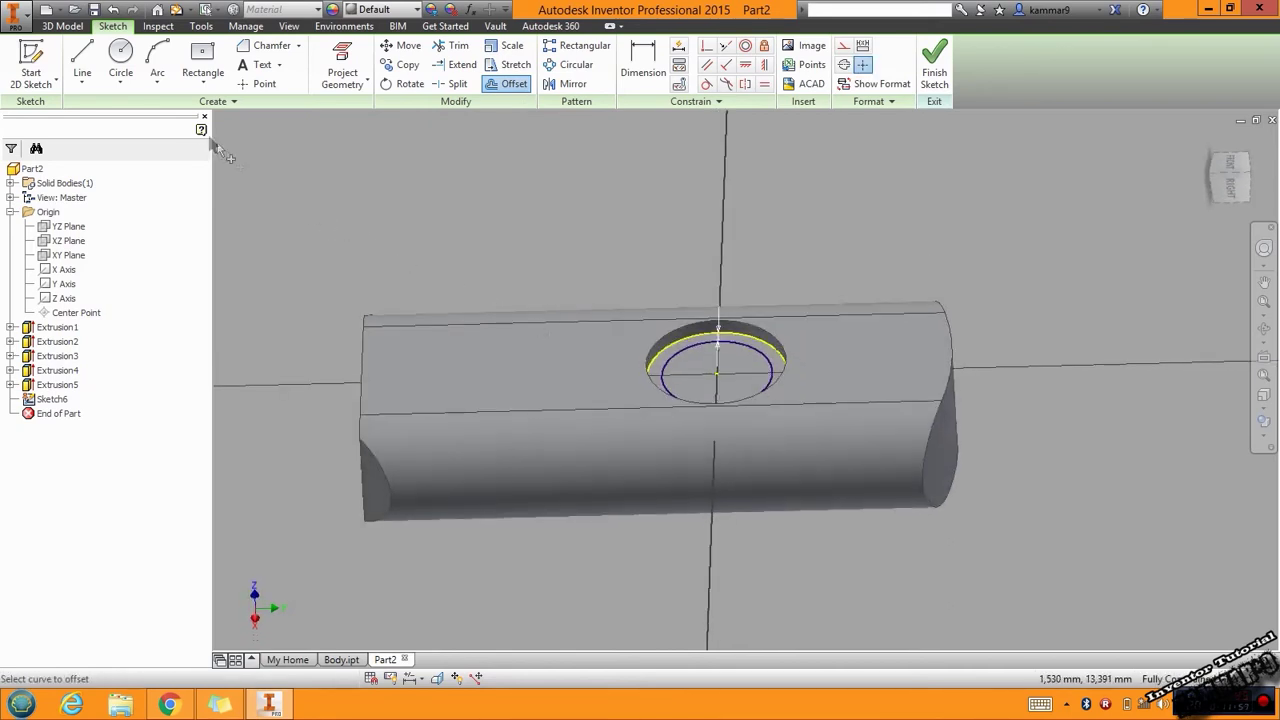
- Extrude Sketch6's inner circle into a raised round disc, Extrusion6, inside the top recess
{"action": "left_click", "coordinate": [81, 28]}
{"action": "left_click", "coordinate": [82, 57]}
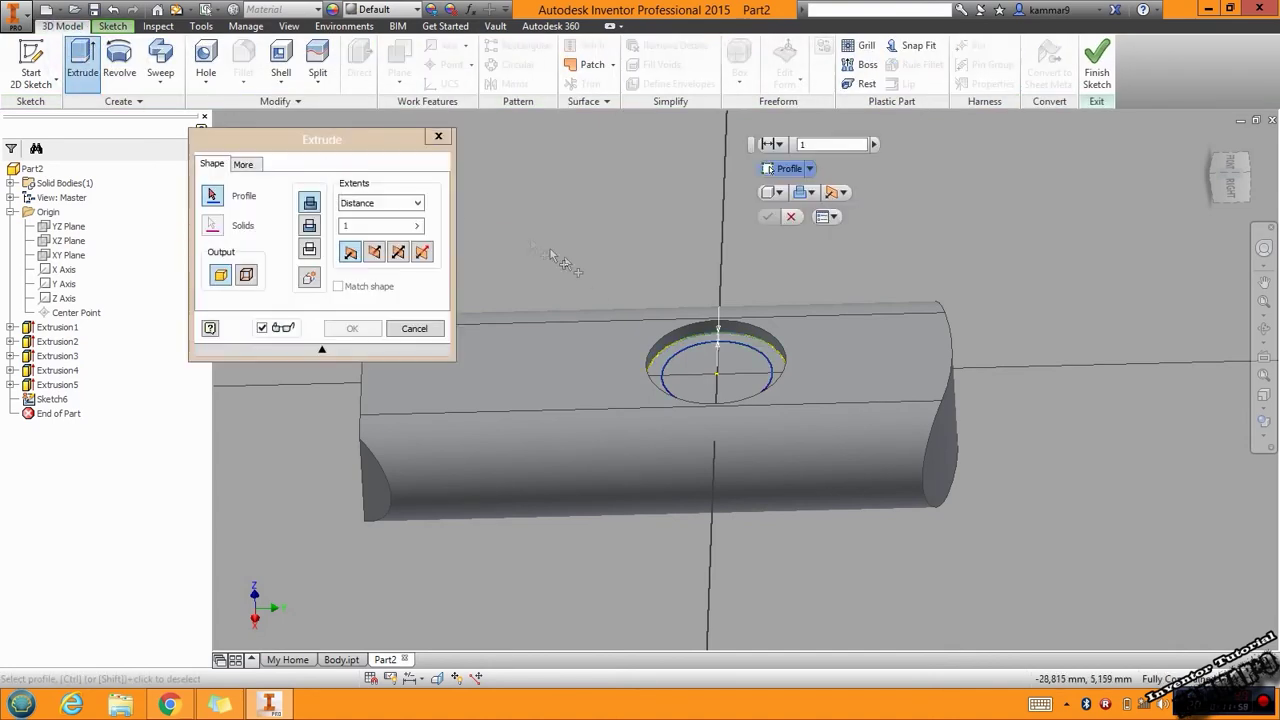
{"action": "left_click", "coordinate": [687, 359]}
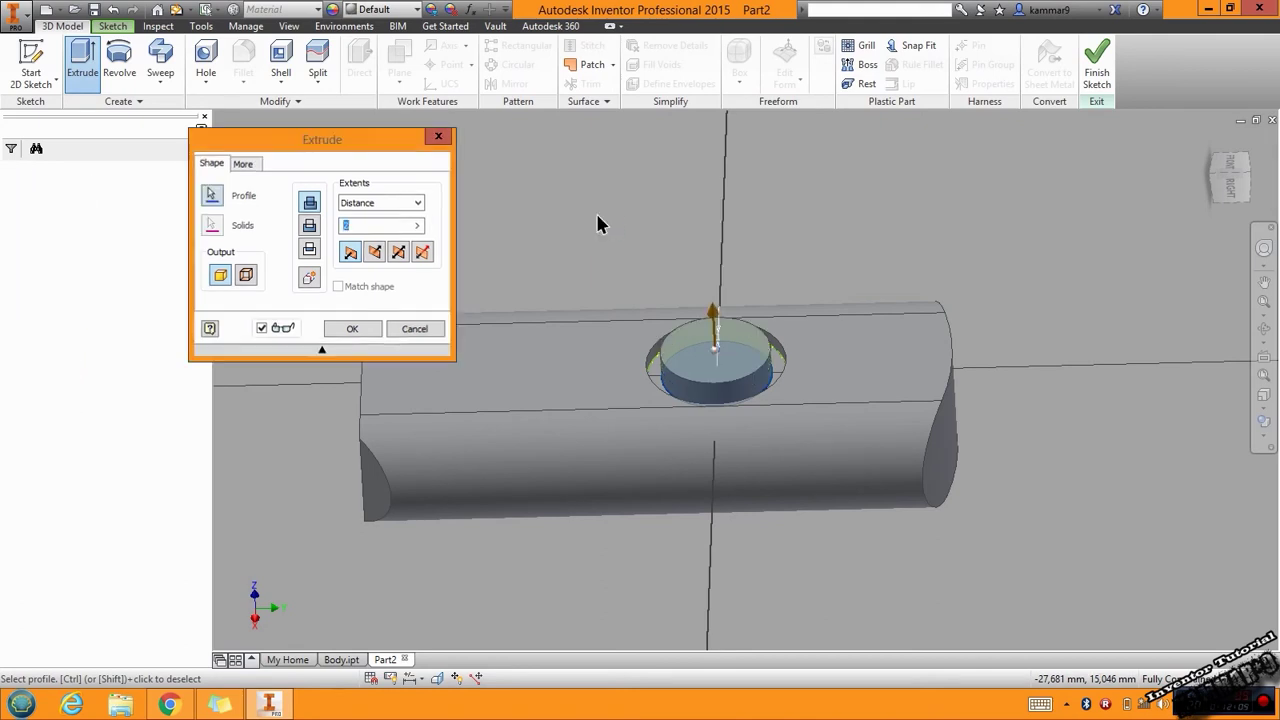
{"action": "key", "text": "Return"}
{"action": "key", "text": "F4"}
{"action": "mouse_move", "coordinate": [557, 397]}
{"action": "left_mouse_down"}
{"action": "mouse_move", "coordinate": [546, 329]}
{"action": "mouse_move", "coordinate": [546, 349]}
{"action": "mouse_move", "coordinate": [679, 435]}
{"action": "left_mouse_up"}
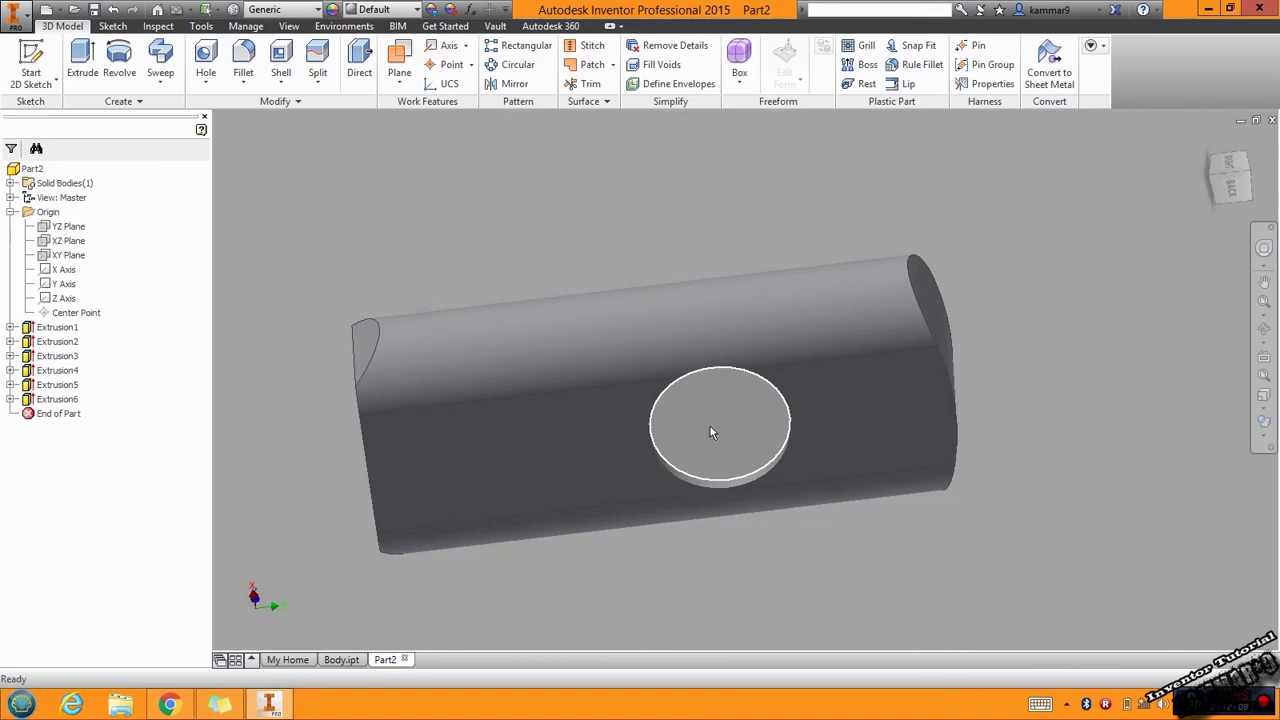
{"action": "left_click", "coordinate": [710, 427]}
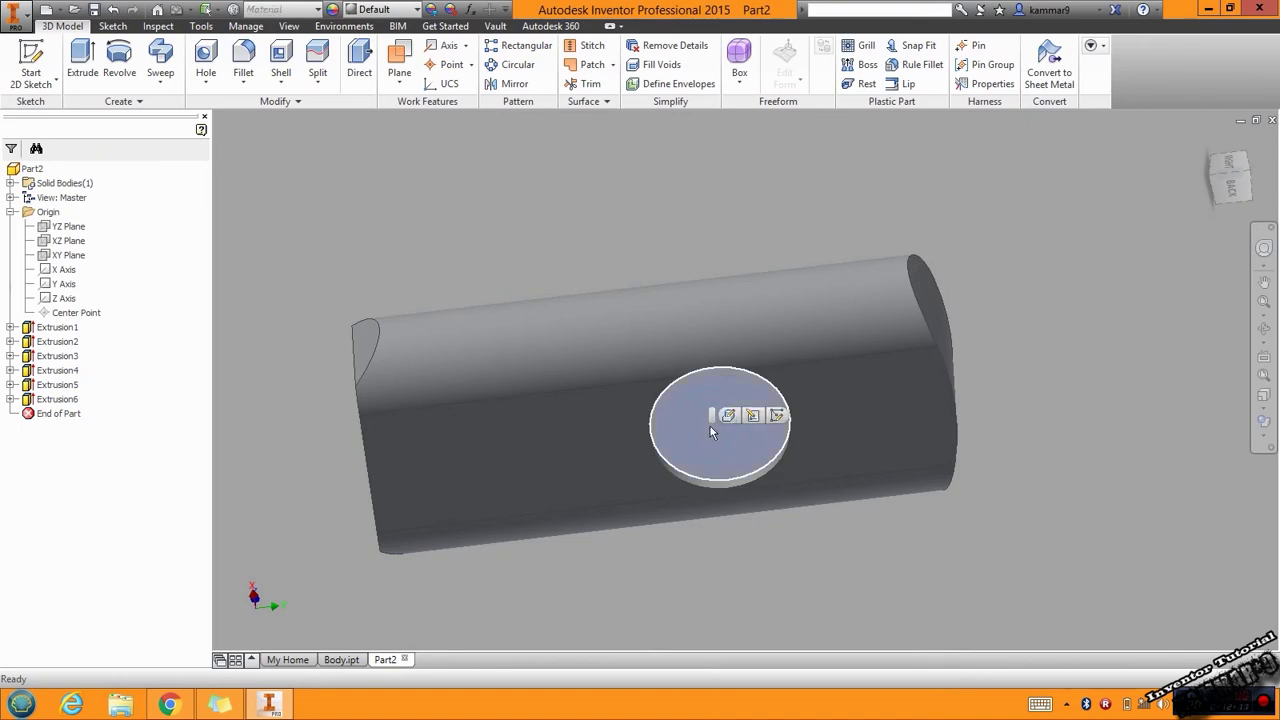
- Create Sketch7 on the disc face with the hole's circular edge projected into it
{"action": "left_click", "coordinate": [777, 418]}
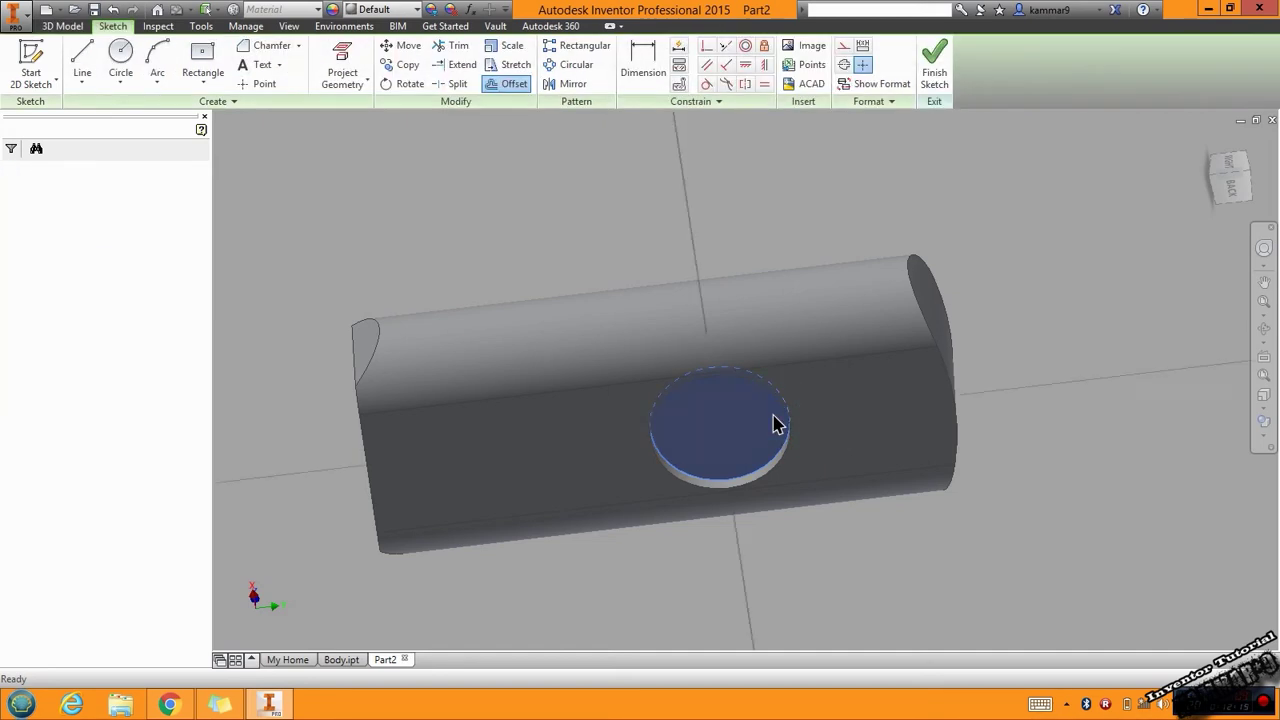
{"action": "middle_click_drag", "start_coordinate": [687, 244], "coordinate": [630, 354], "text": "shift"}
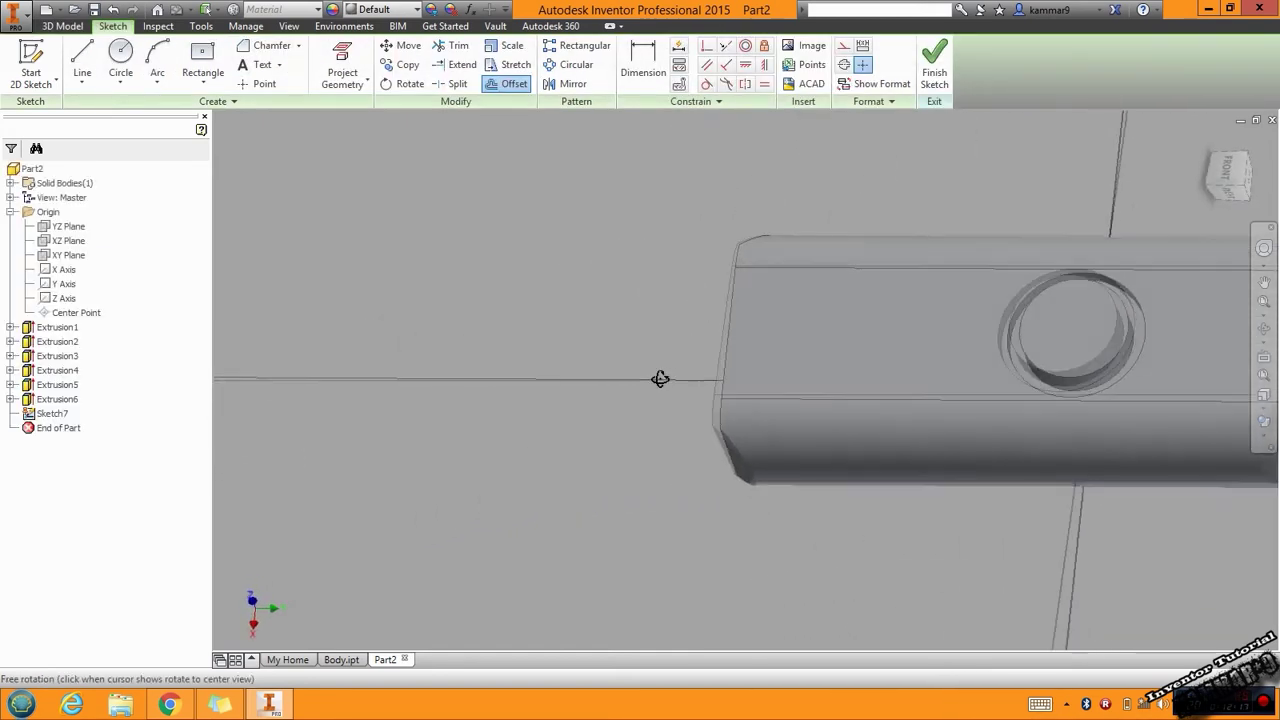
{"action": "scroll", "coordinate": [700, 385], "scroll_direction": "down", "scroll_amount": 3}
{"action": "scroll", "coordinate": [800, 380], "scroll_direction": "up", "scroll_amount": 3}
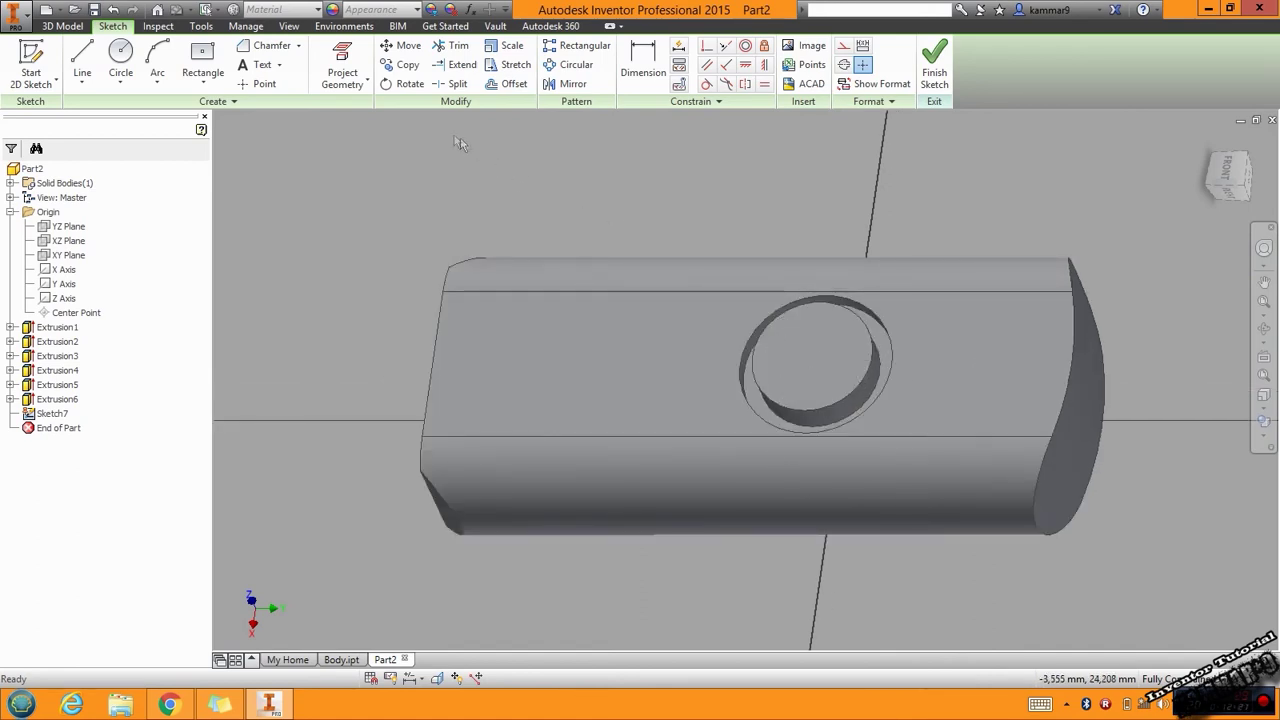
{"action": "left_click", "coordinate": [342, 70]}
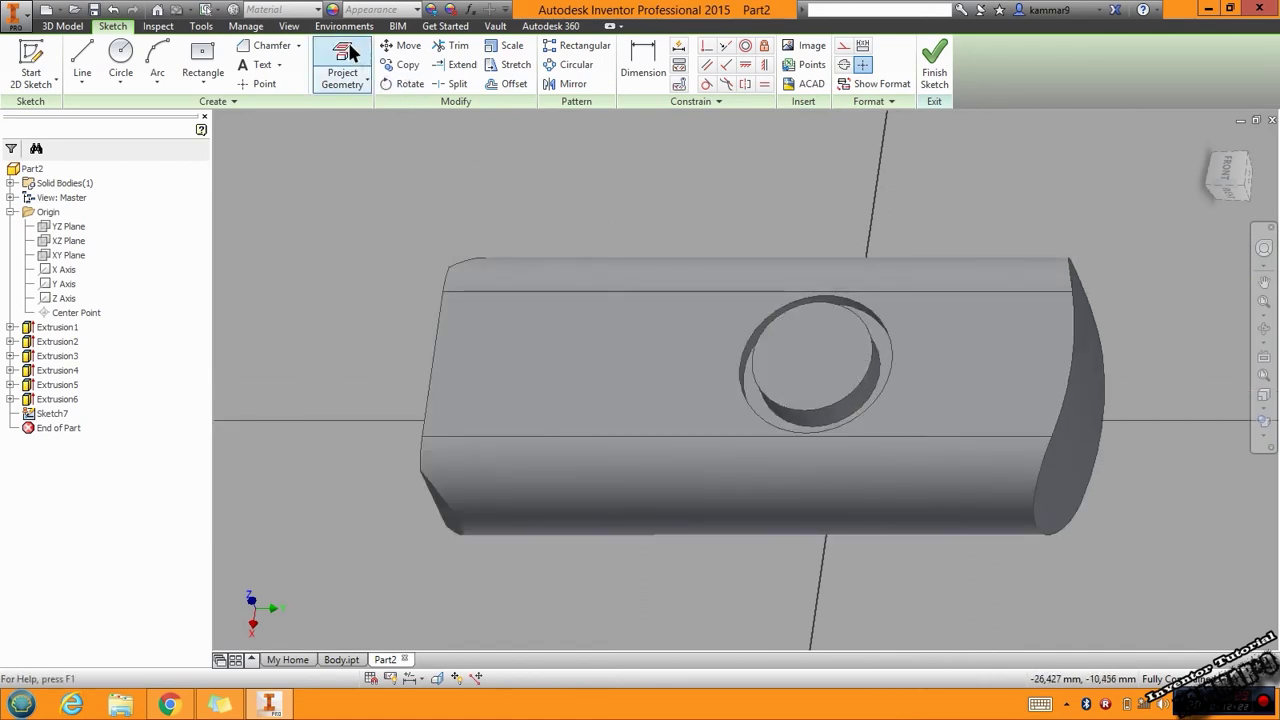
{"action": "left_click", "coordinate": [812, 416]}
{"action": "middle_click_drag", "start_coordinate": [812, 418], "coordinate": [613, 418], "text": "shift"}
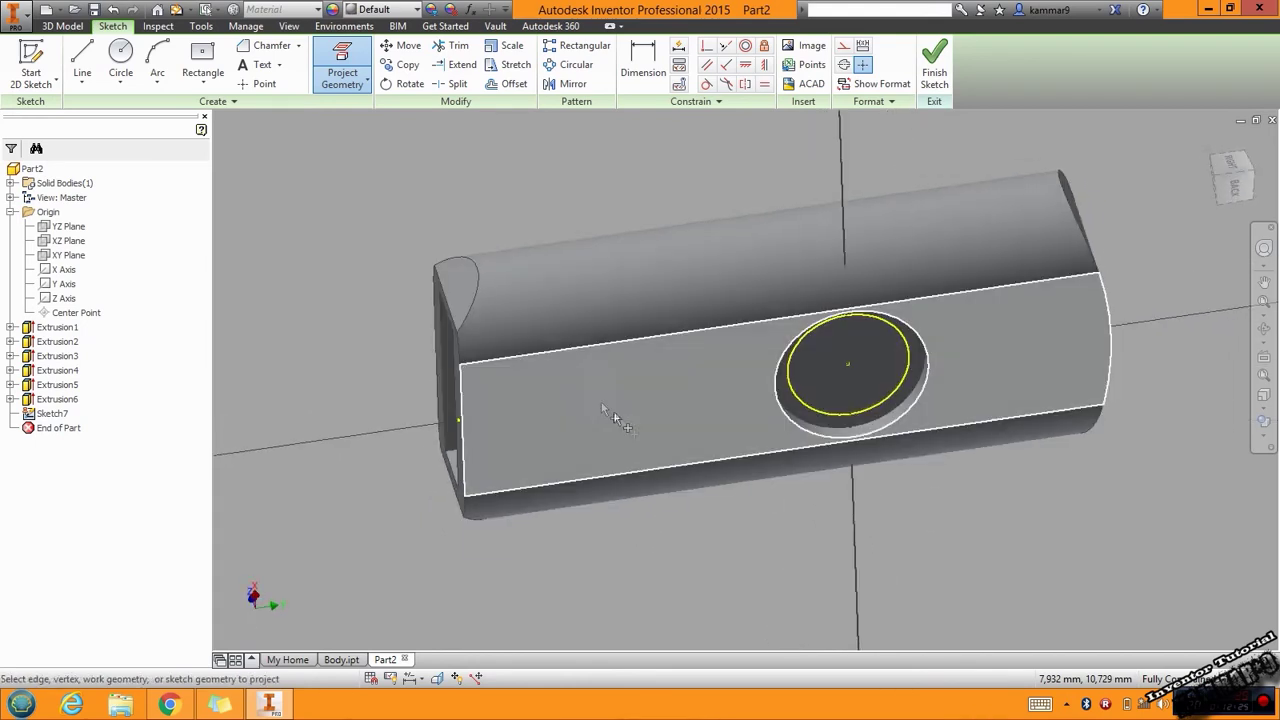
{"action": "left_click", "coordinate": [62, 26]}
- Extrude the projected circle 2 mm as Extrusion7
{"action": "left_click", "coordinate": [82, 60]}
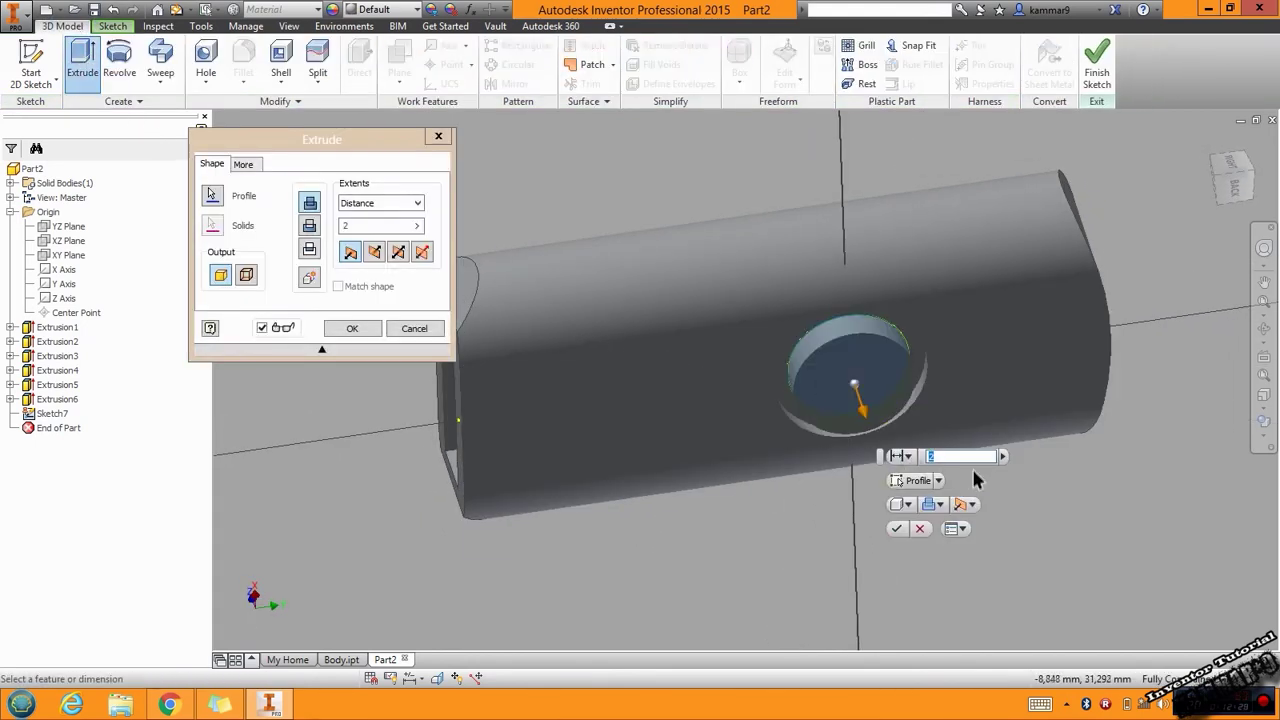
{"action": "left_click", "coordinate": [896, 528]}
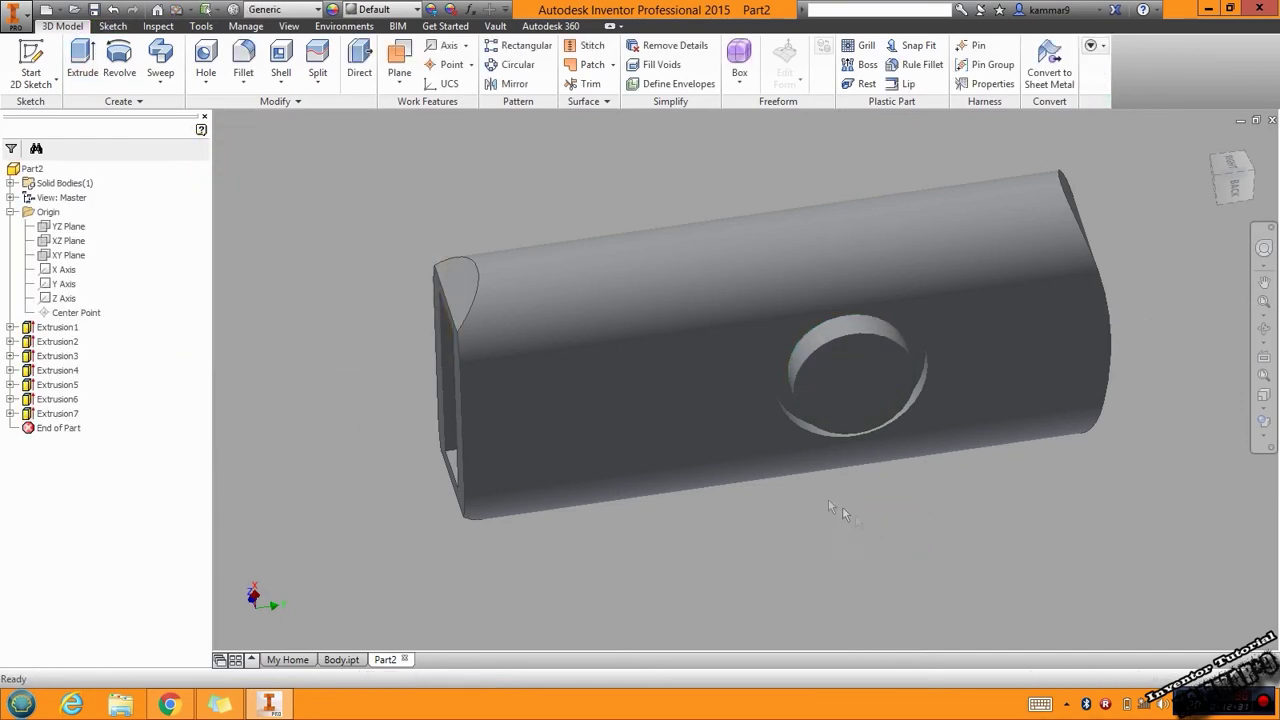
{"action": "middle_click_drag", "start_coordinate": [895, 463], "coordinate": [1238, 465], "text": "shift"}
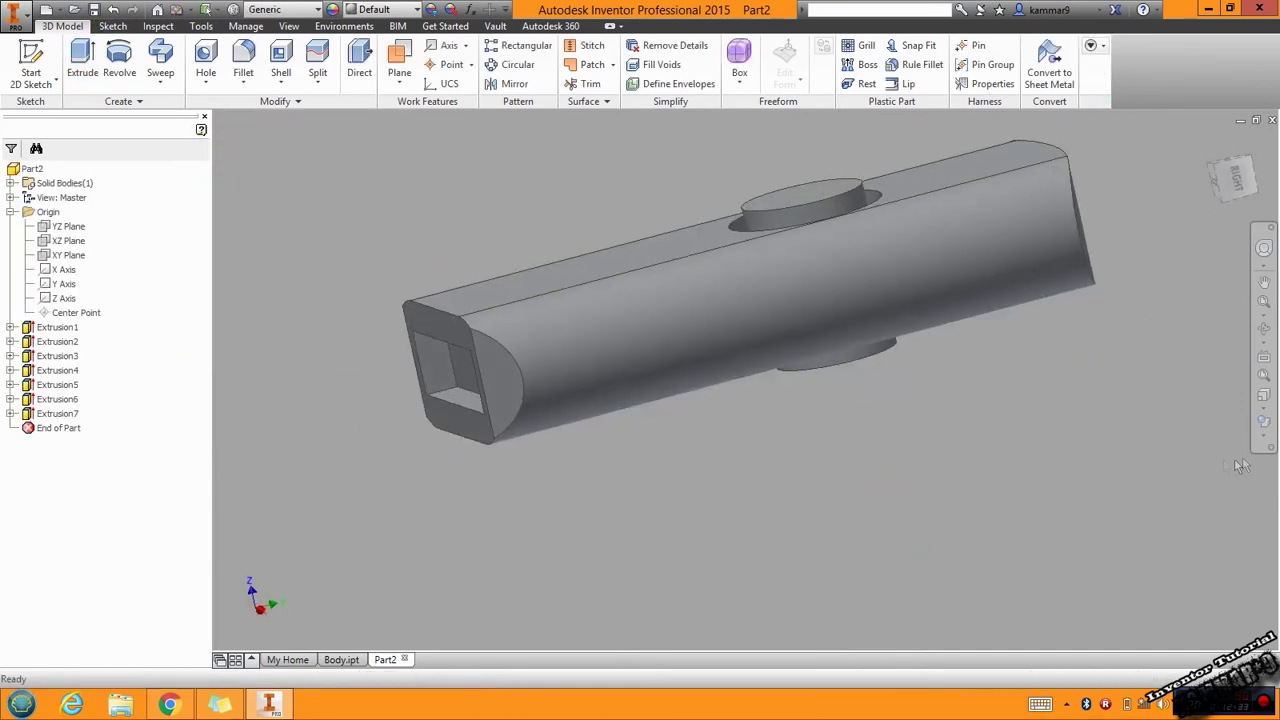
{"action": "mouse_move", "coordinate": [1041, 439]}
{"action": "middle_mouse_down", "text": "shift"}
{"action": "mouse_move", "coordinate": [649, 361]}
{"action": "mouse_move", "coordinate": [707, 386]}
{"action": "middle_mouse_up", "text": "shift"}
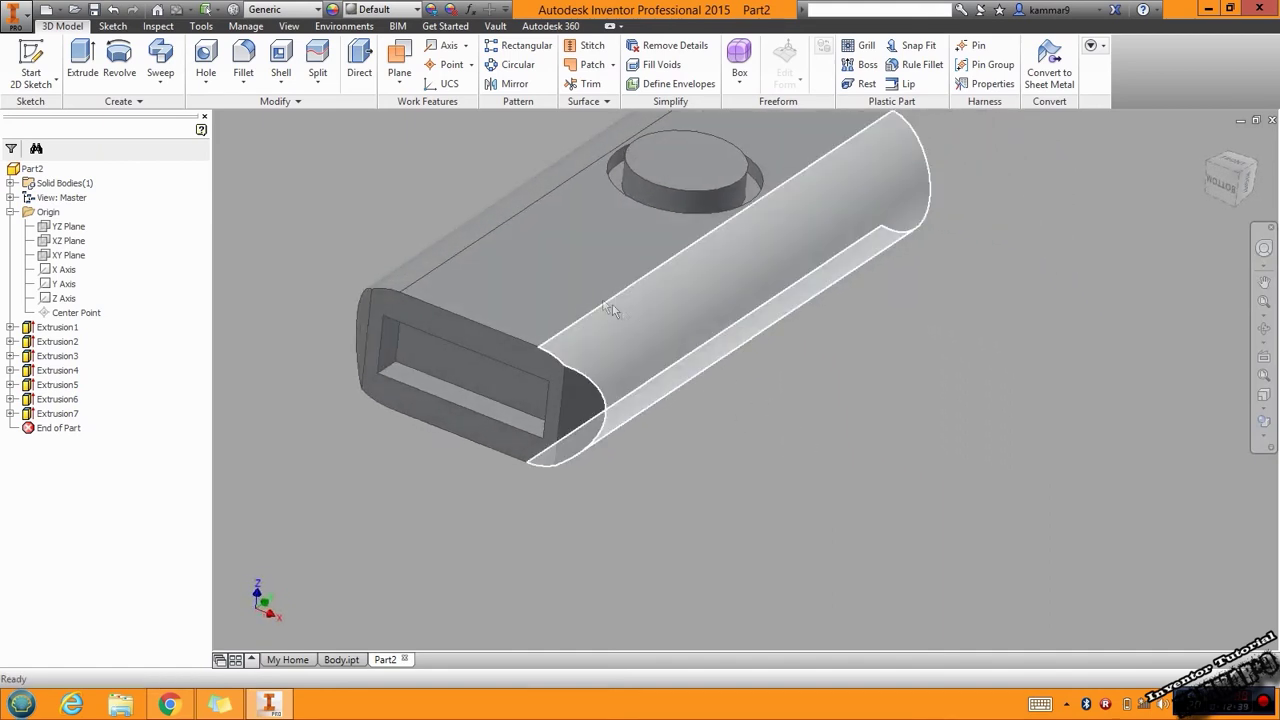
- Start a 0.5 mm fillet on the round boss edges and the right end-cap edges
{"action": "left_click", "coordinate": [243, 68]}
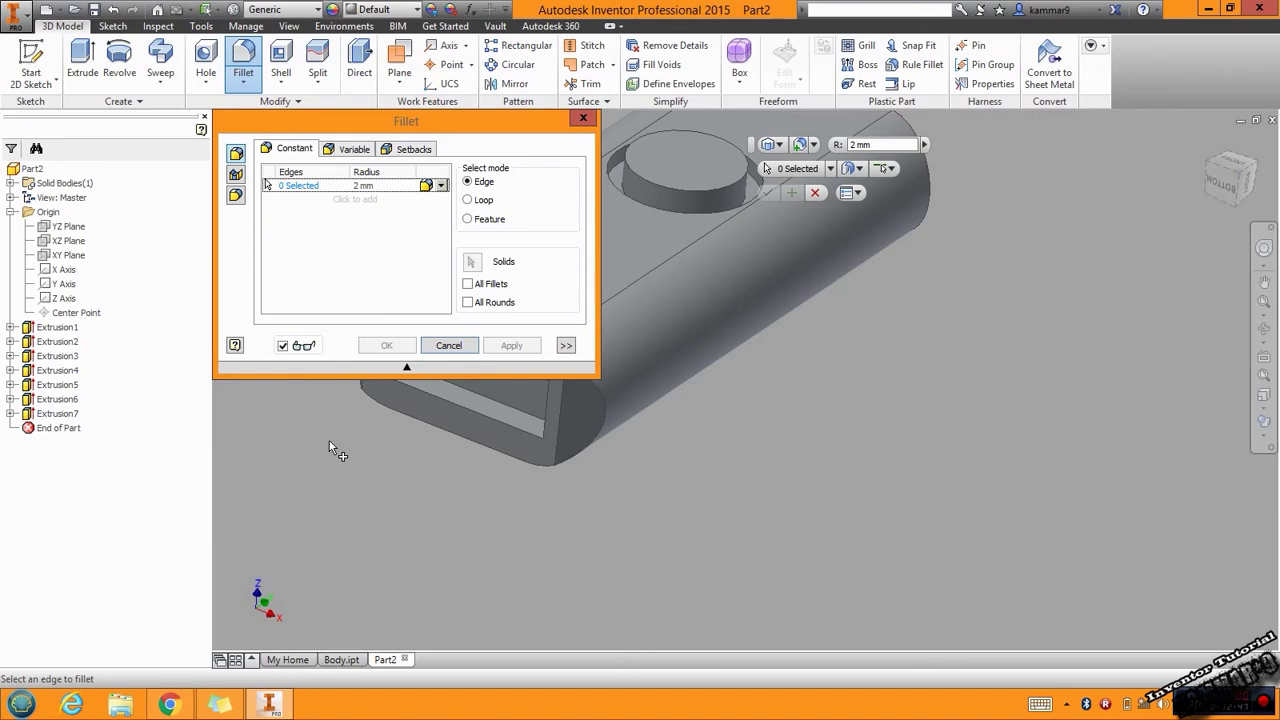
{"action": "left_click", "coordinate": [866, 144]}
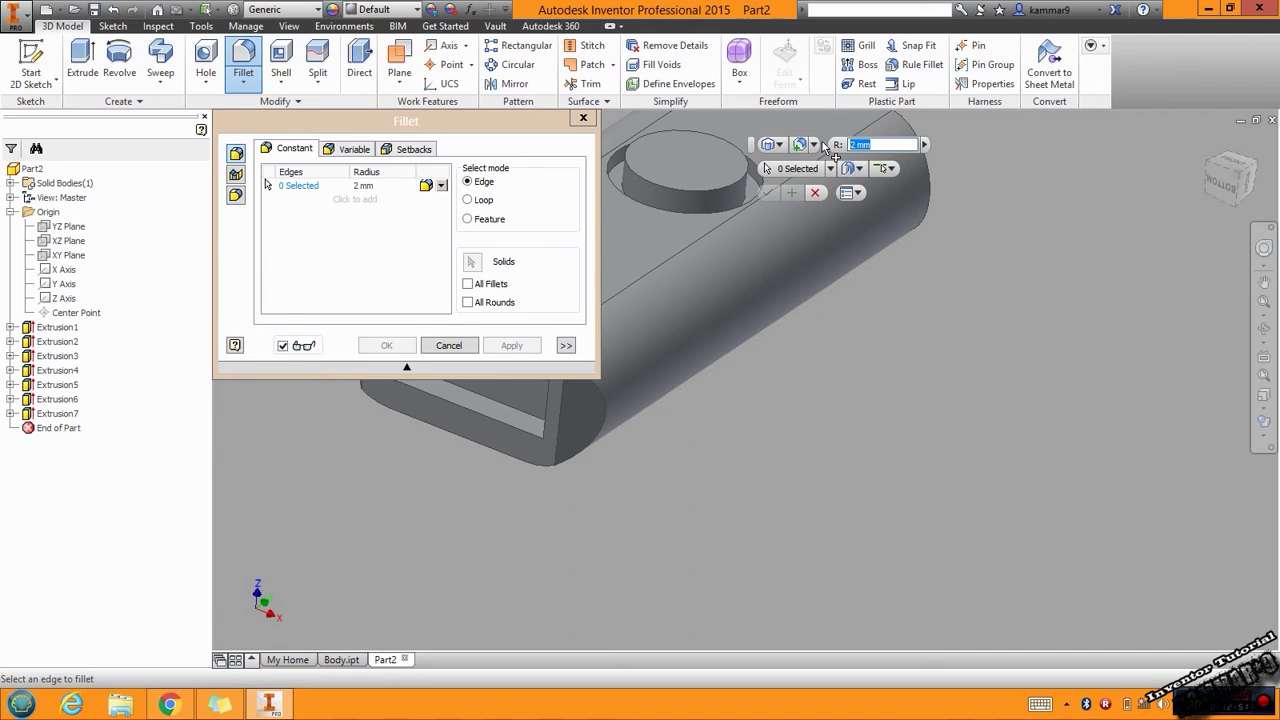
{"action": "type", "text": "1"}
{"action": "scroll", "coordinate": [826, 467], "scroll_direction": "down", "scroll_amount": 5}
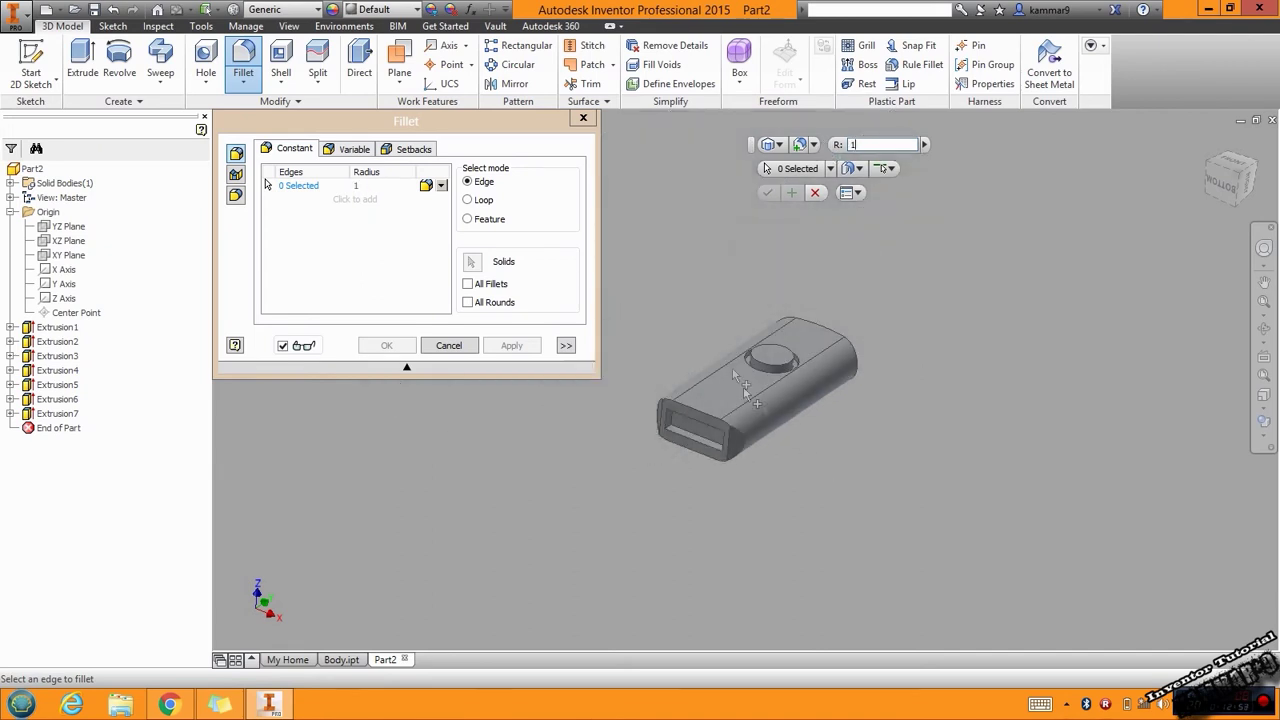
{"action": "scroll", "coordinate": [750, 395], "scroll_direction": "up", "scroll_amount": 5}
{"action": "scroll", "coordinate": [765, 405], "scroll_direction": "up", "scroll_amount": 2}
{"action": "left_click", "coordinate": [912, 510]}
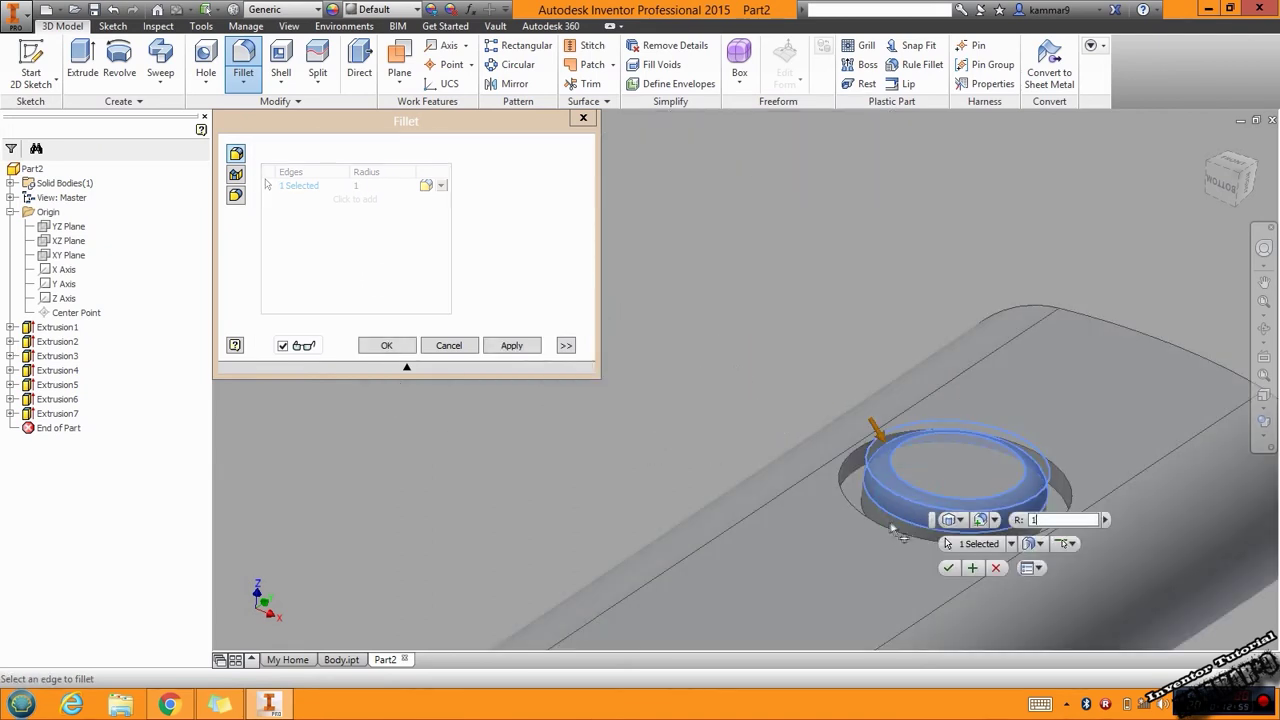
{"action": "left_click", "coordinate": [883, 532]}
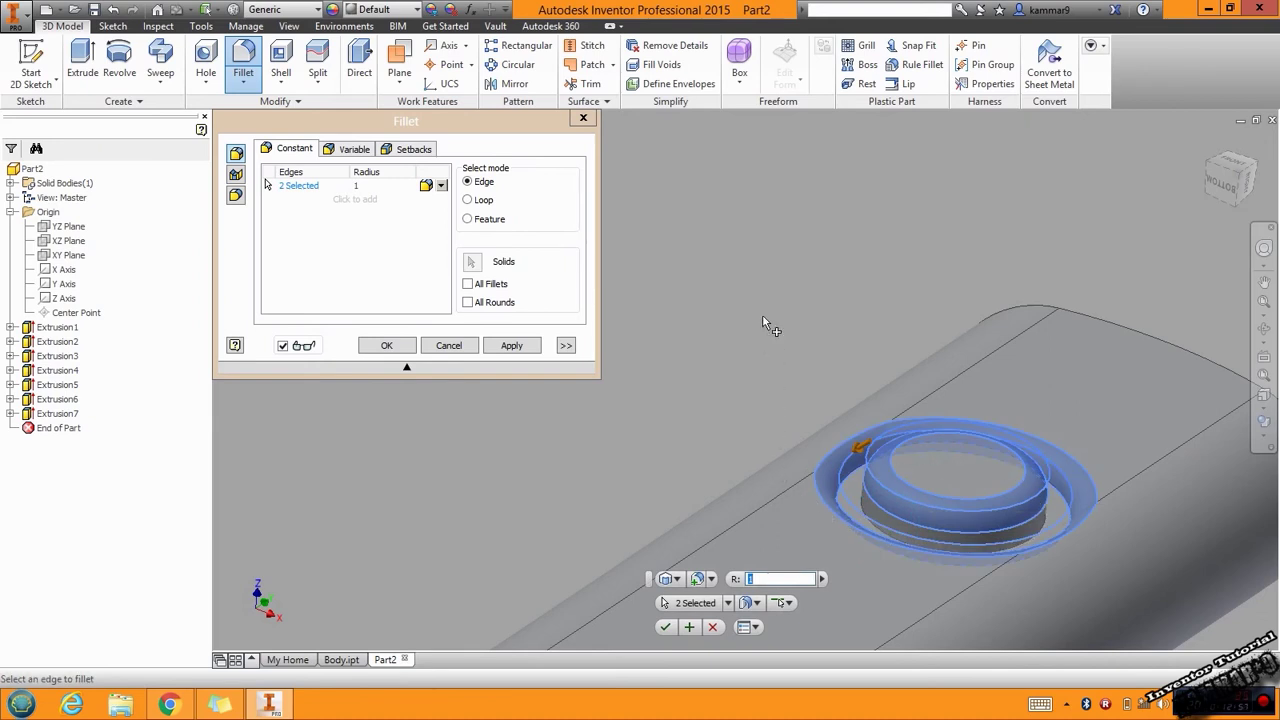
{"action": "scroll", "coordinate": [881, 525], "scroll_direction": "down", "scroll_amount": 2}
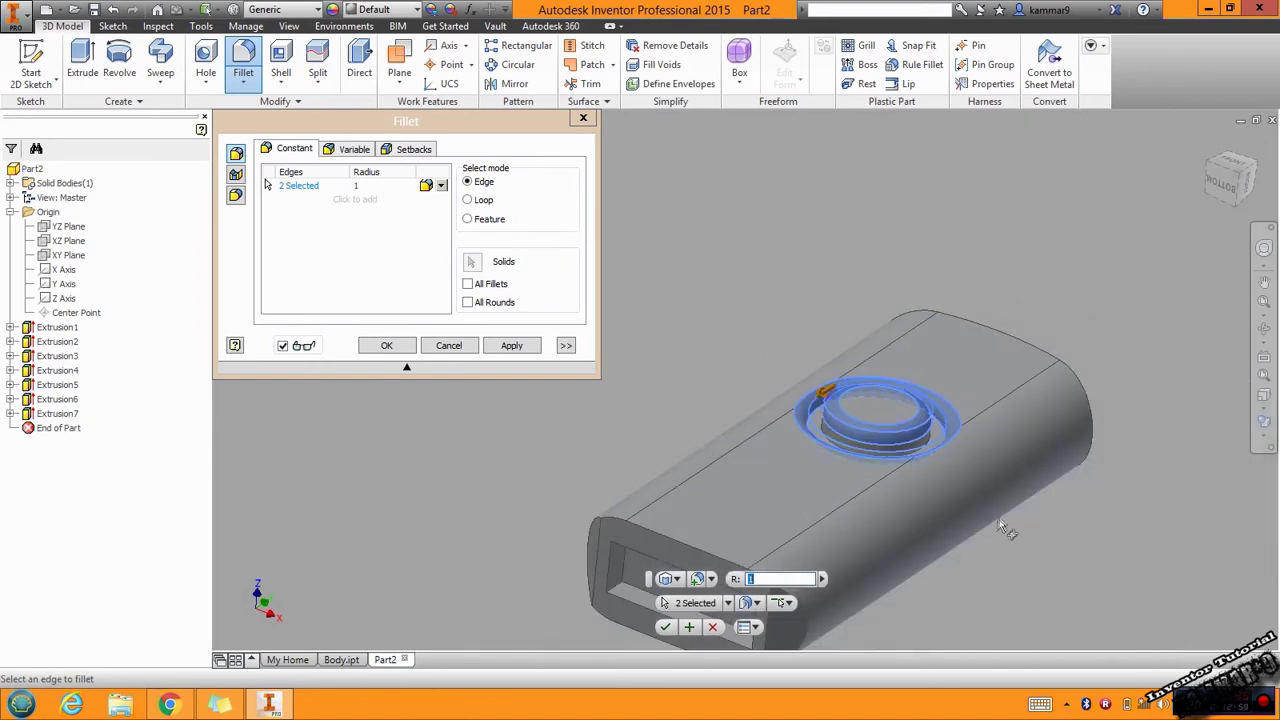
{"action": "left_click", "coordinate": [1088, 412]}
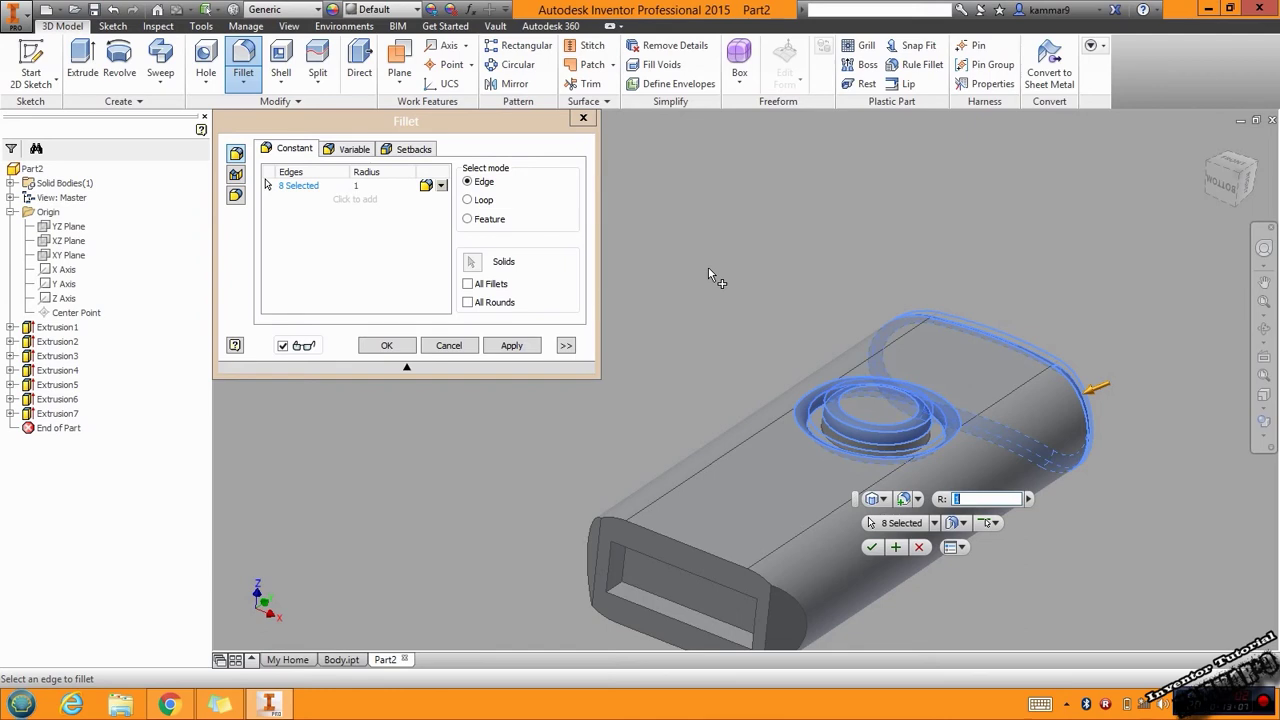
{"action": "type", "text": "0.5"}
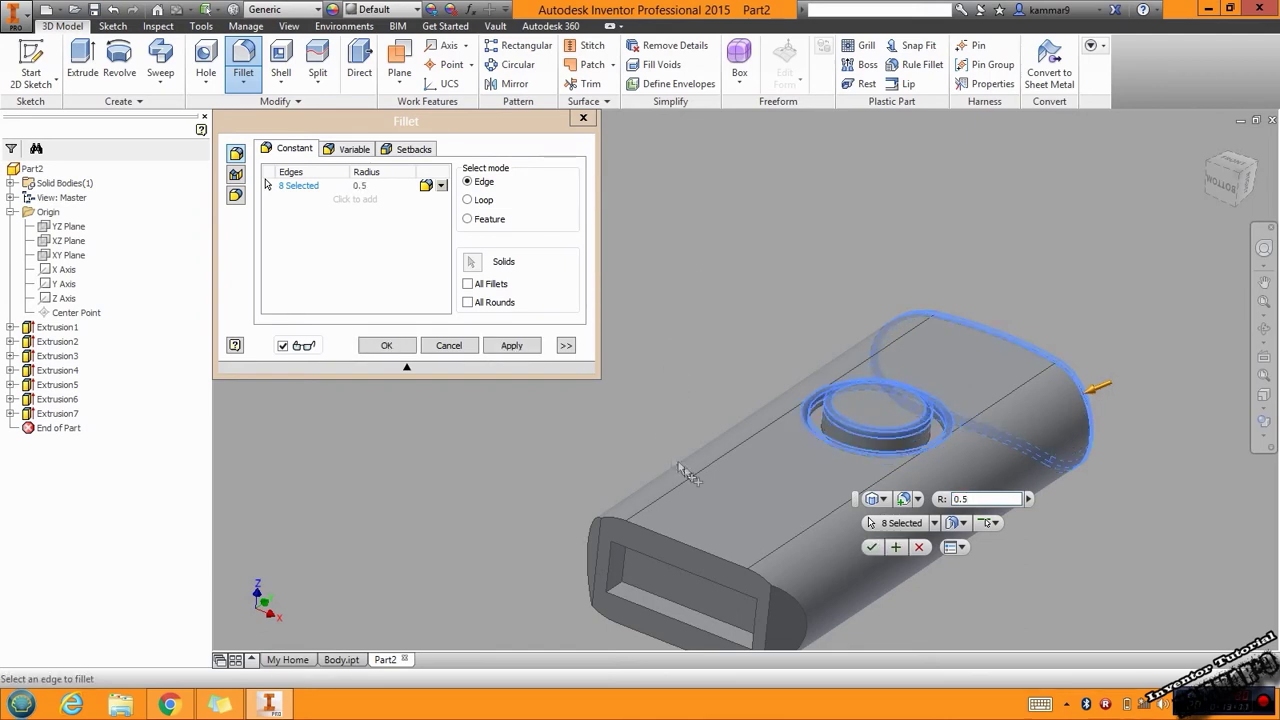
- Add the front edge and the remaining front-end edges to the fillet selection
{"action": "left_click", "coordinate": [715, 562]}
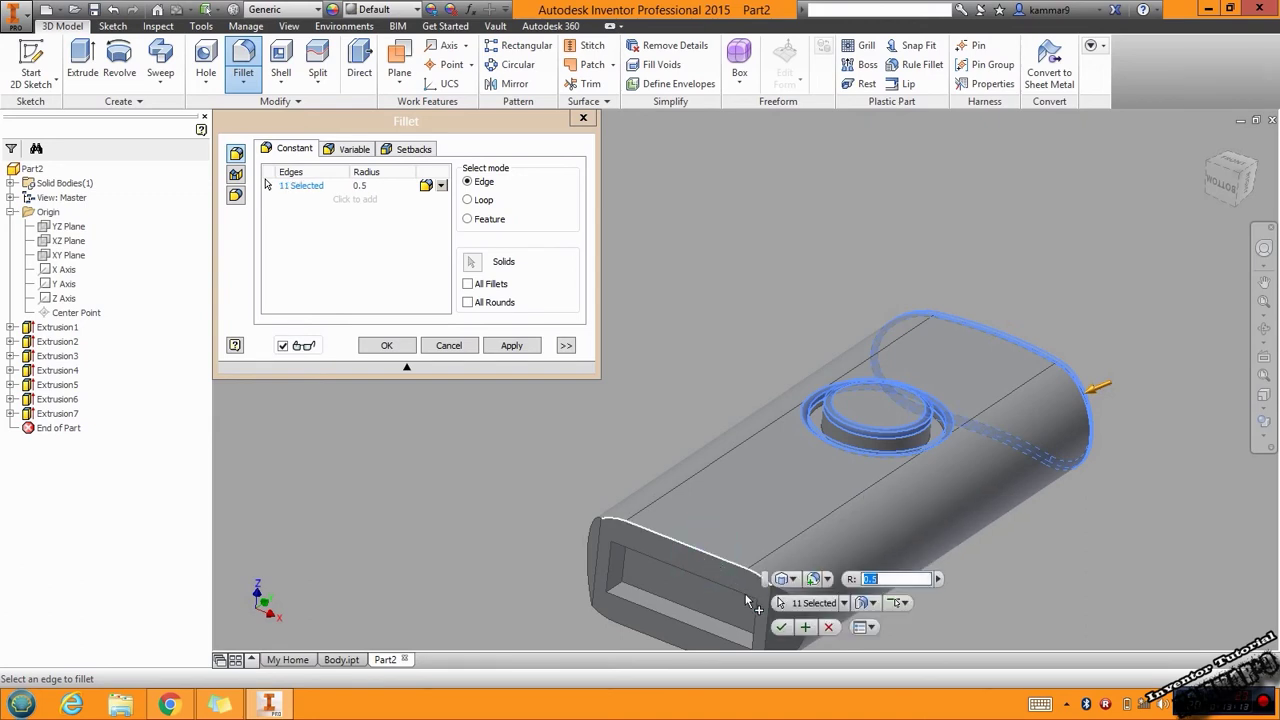
{"action": "scroll", "coordinate": [745, 601], "scroll_direction": "up", "scroll_amount": 2}
{"action": "scroll", "coordinate": [689, 351], "scroll_direction": "down", "scroll_amount": 4}
{"action": "scroll", "coordinate": [729, 471], "scroll_direction": "up", "scroll_amount": 2}
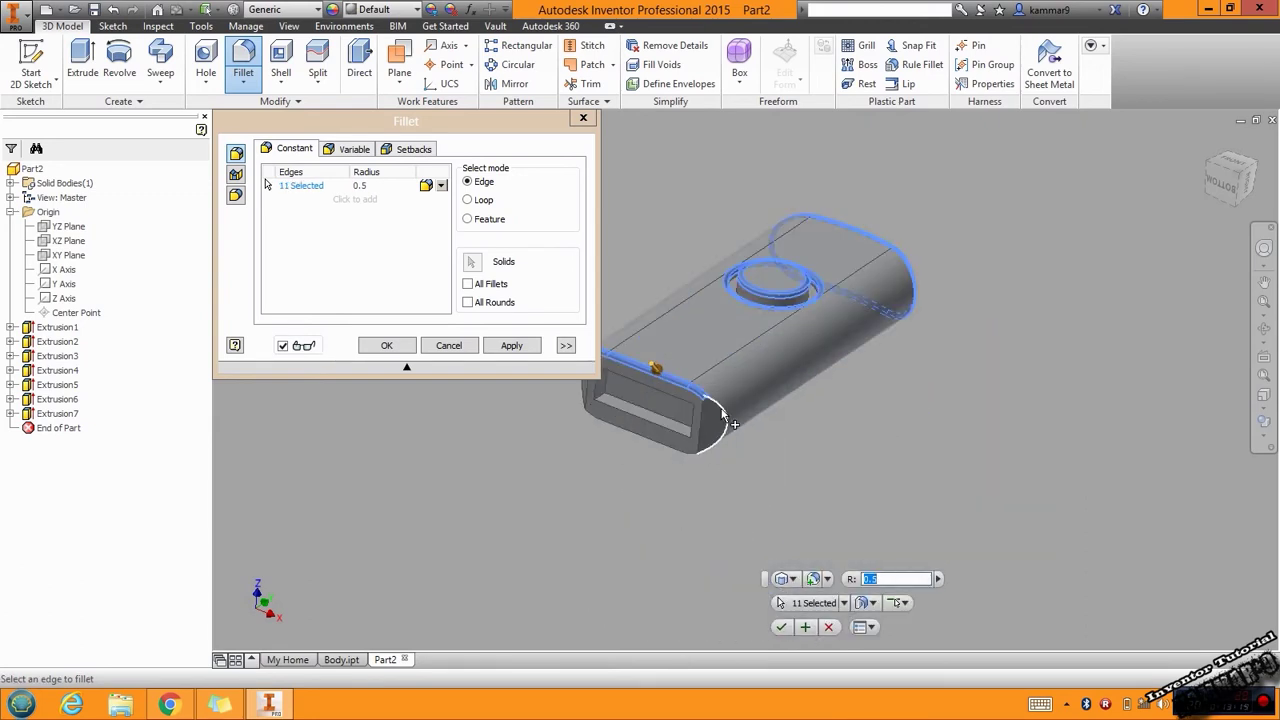
{"action": "left_click", "coordinate": [724, 415]}
{"action": "left_click", "coordinate": [706, 455]}
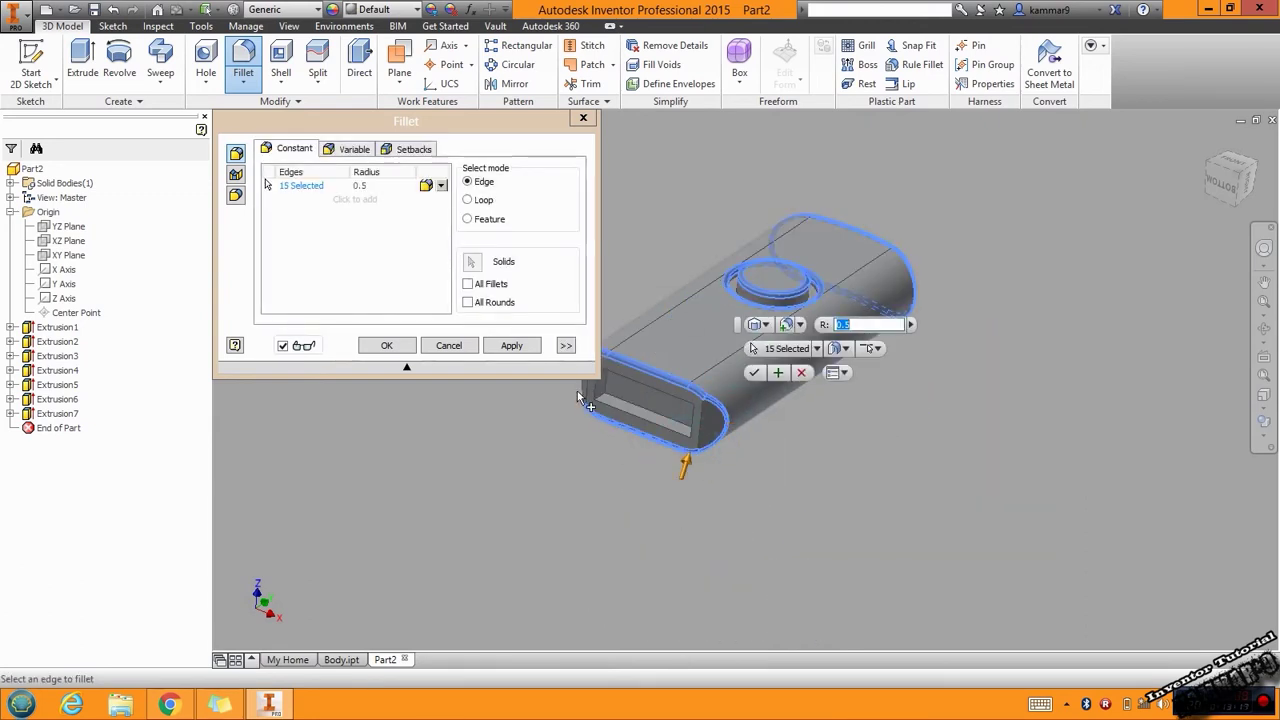
{"action": "left_click", "coordinate": [582, 399]}
{"action": "left_click", "coordinate": [646, 440]}
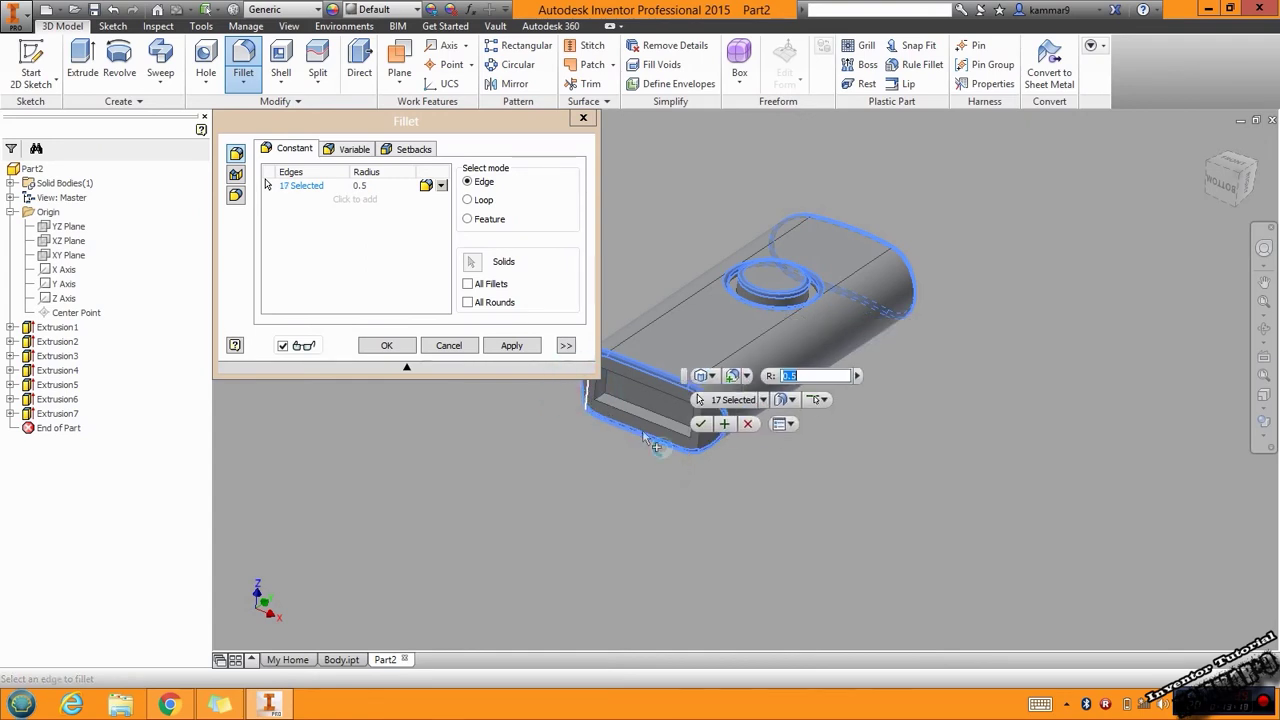
{"action": "left_click", "coordinate": [718, 425]}
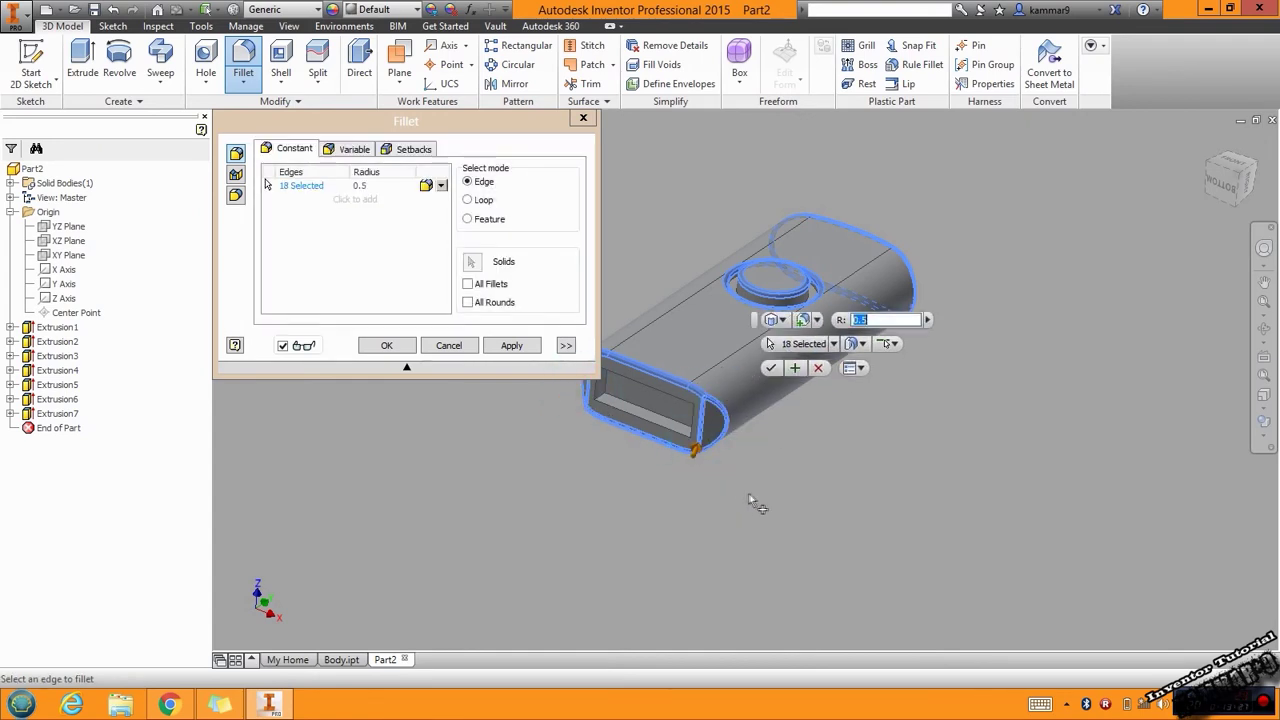
- Add the side hole and last hole rim edges, then apply the 0.5 mm fillet
{"action": "mouse_move", "coordinate": [757, 454]}
{"action": "middle_mouse_down", "text": "shift"}
{"action": "mouse_move", "coordinate": [585, 445]}
{"action": "mouse_move", "coordinate": [578, 398]}
{"action": "middle_mouse_up", "text": "shift"}
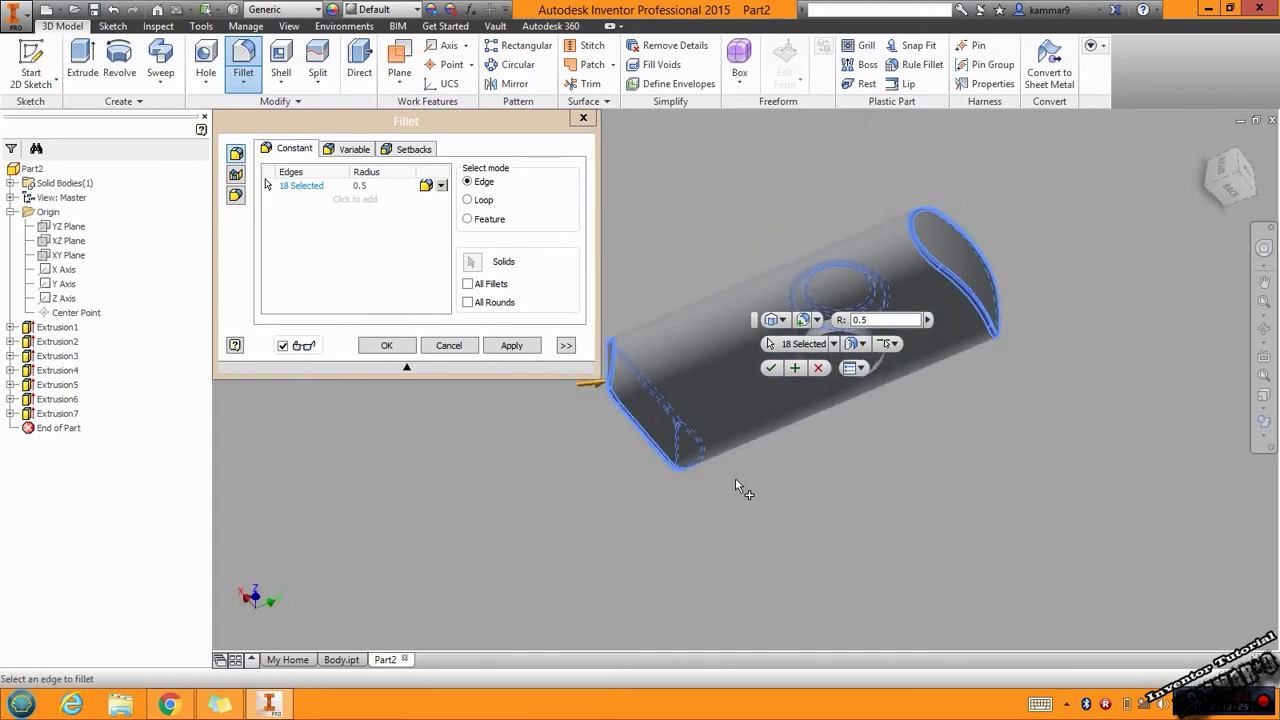
{"action": "middle_click_drag", "start_coordinate": [738, 487], "coordinate": [760, 437], "text": "shift"}
{"action": "left_click", "coordinate": [818, 440]}
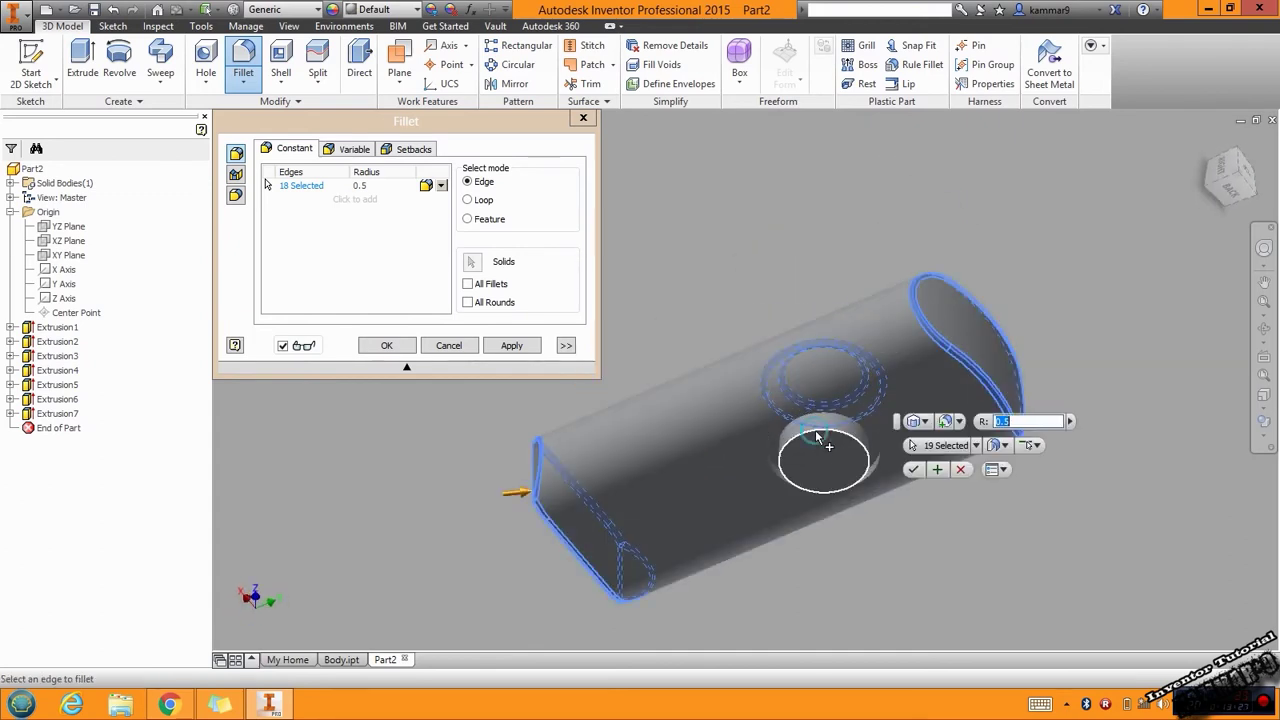
{"action": "left_click", "coordinate": [766, 466]}
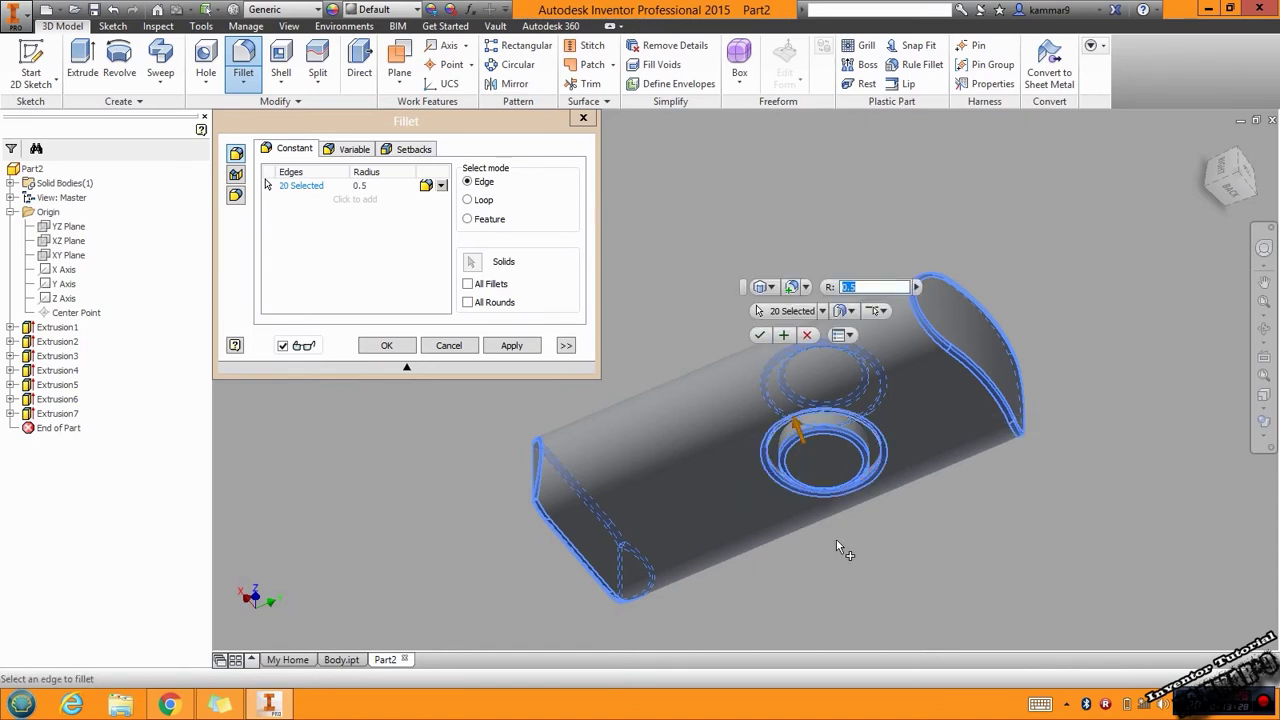
{"action": "middle_click_drag", "start_coordinate": [716, 398], "coordinate": [712, 473], "text": "shift"}
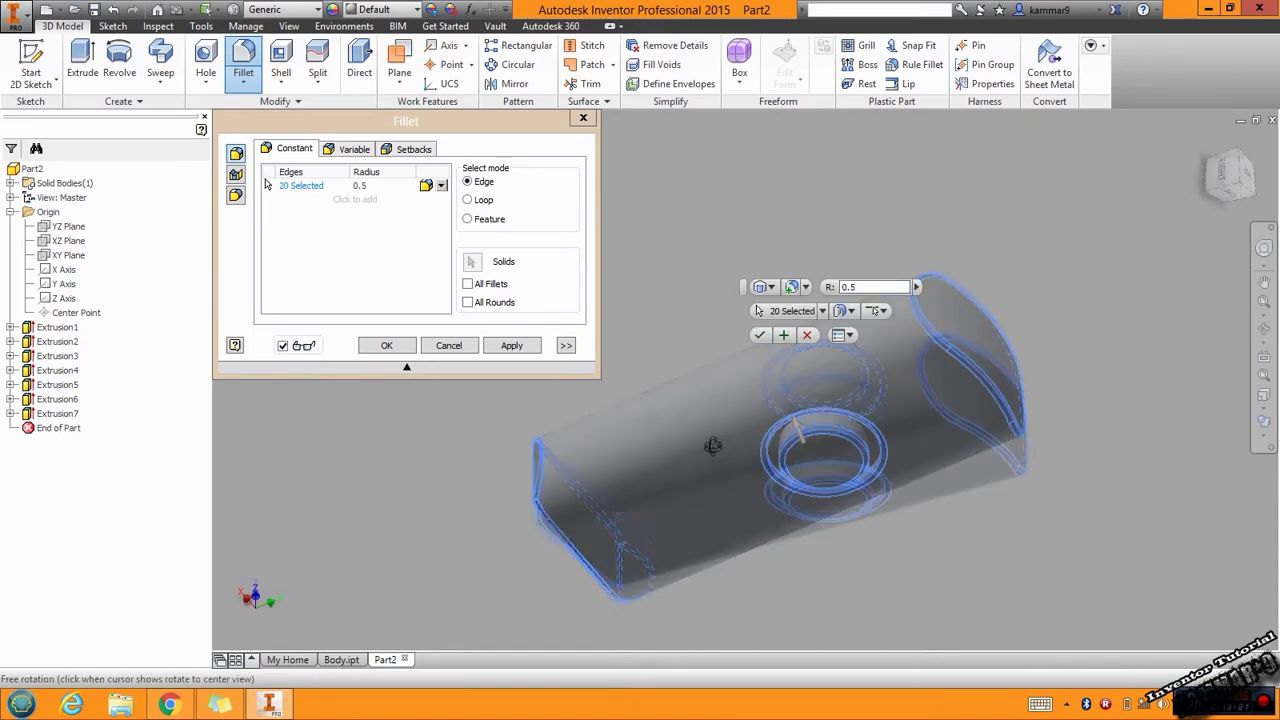
{"action": "left_click", "coordinate": [760, 335]}
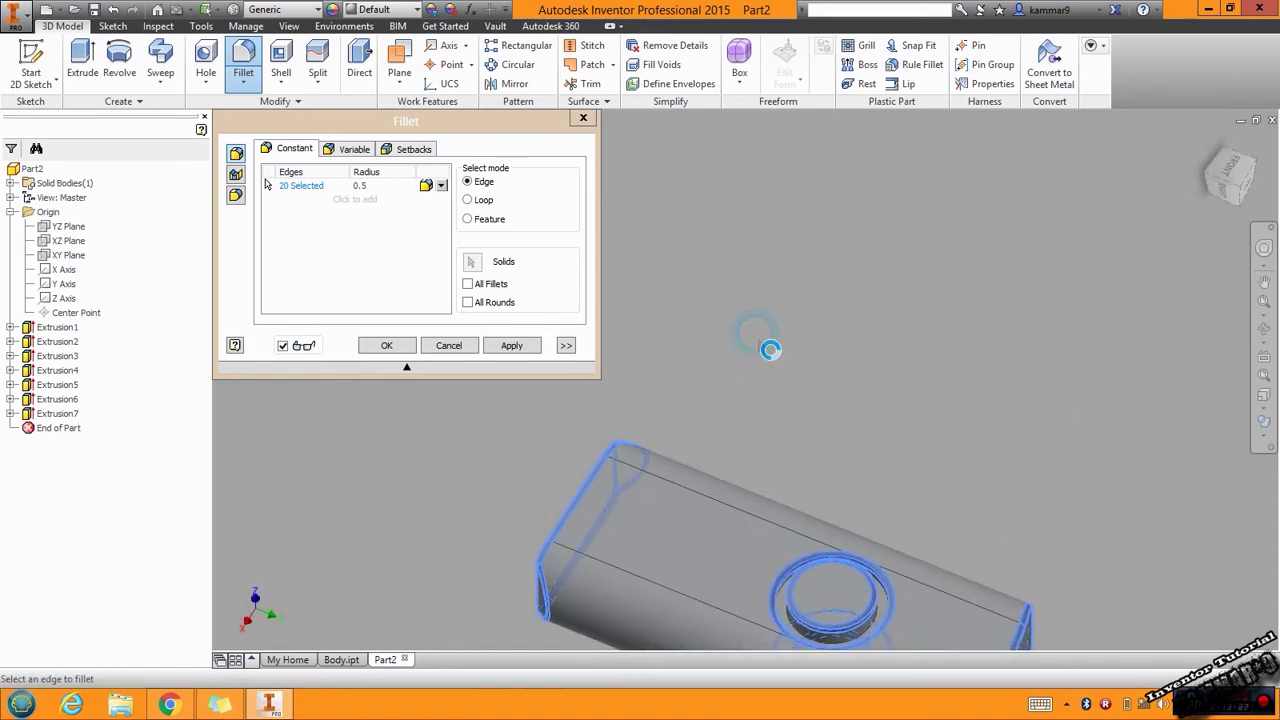
{"action": "scroll", "coordinate": [894, 367], "scroll_direction": "up", "scroll_amount": 3}
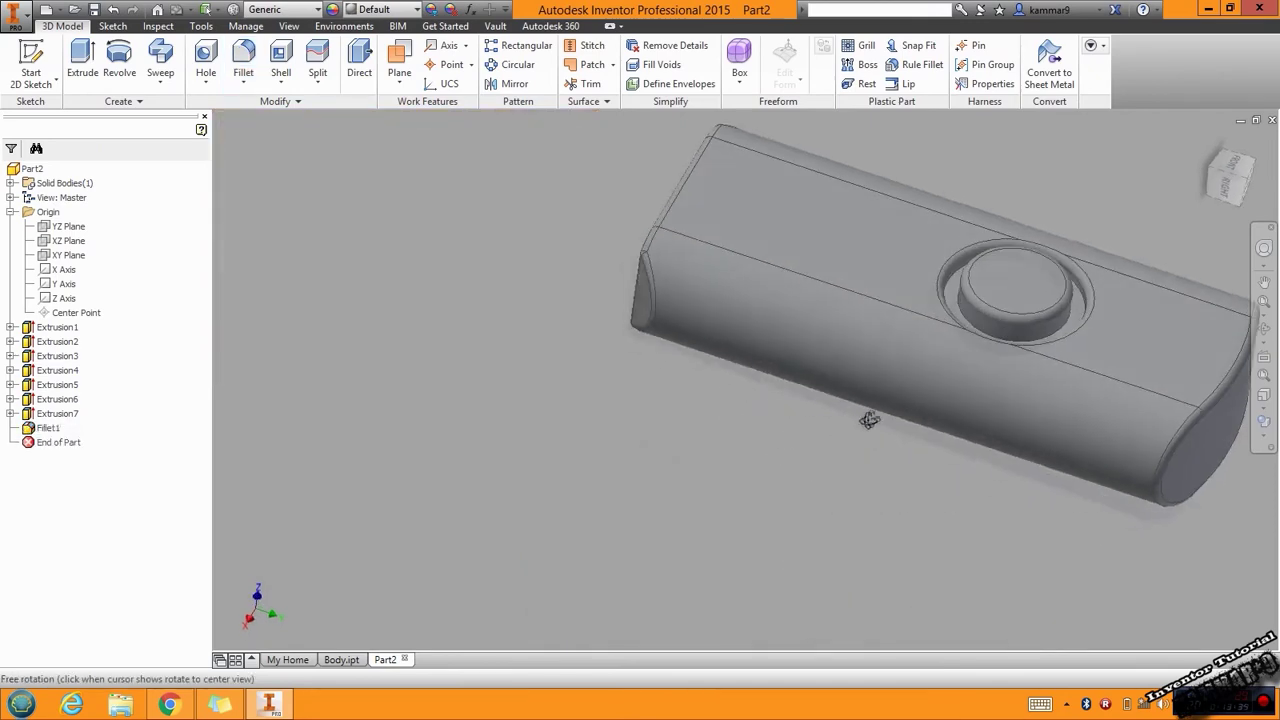
- Save the filleted part under the new name Body_1.ipt
{"action": "middle_click_drag", "start_coordinate": [826, 484], "coordinate": [863, 410], "text": "shift"}
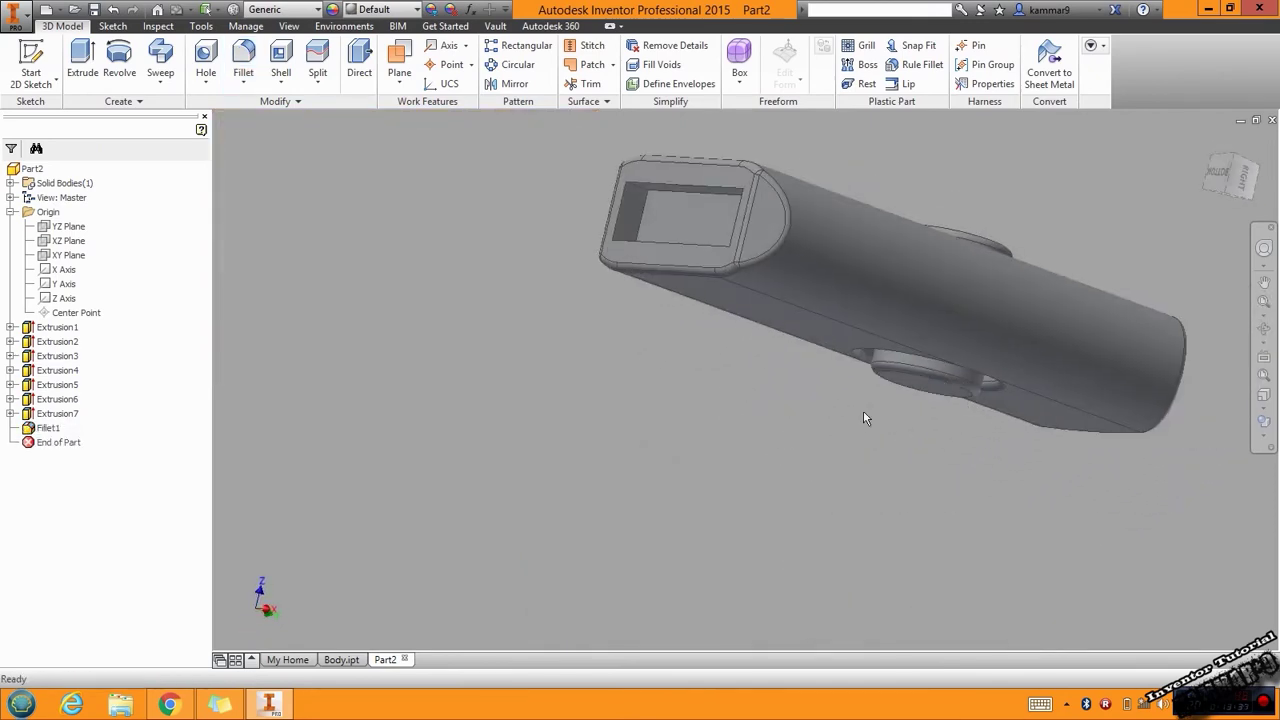
{"action": "key", "text": "ctrl+s"}
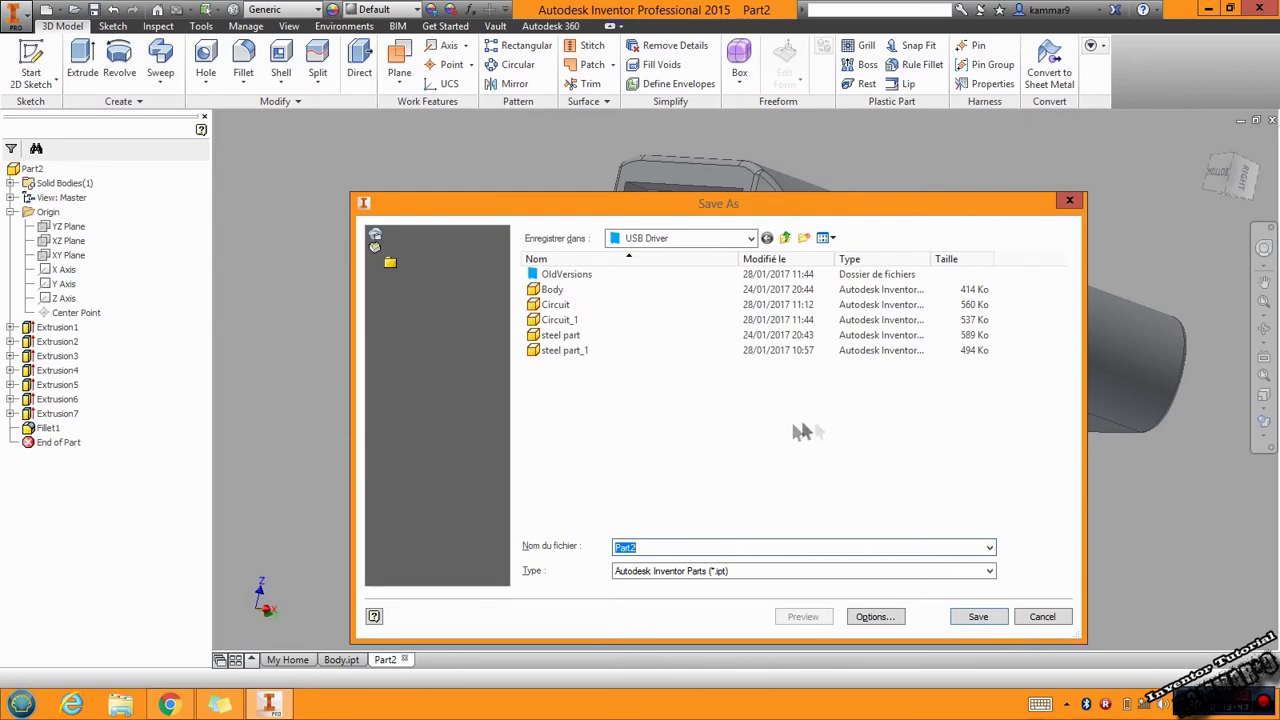
{"action": "left_click", "coordinate": [568, 288]}
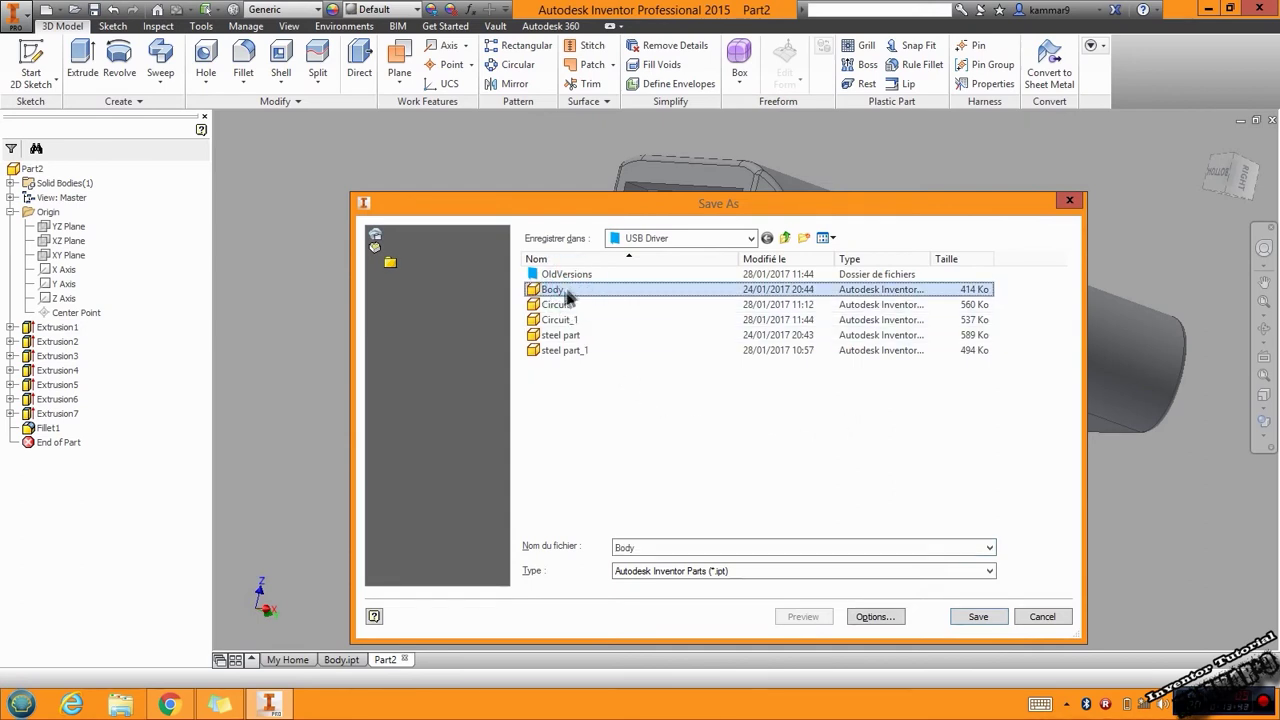
{"action": "left_click", "coordinate": [664, 546]}
{"action": "type", "text": "_1"}
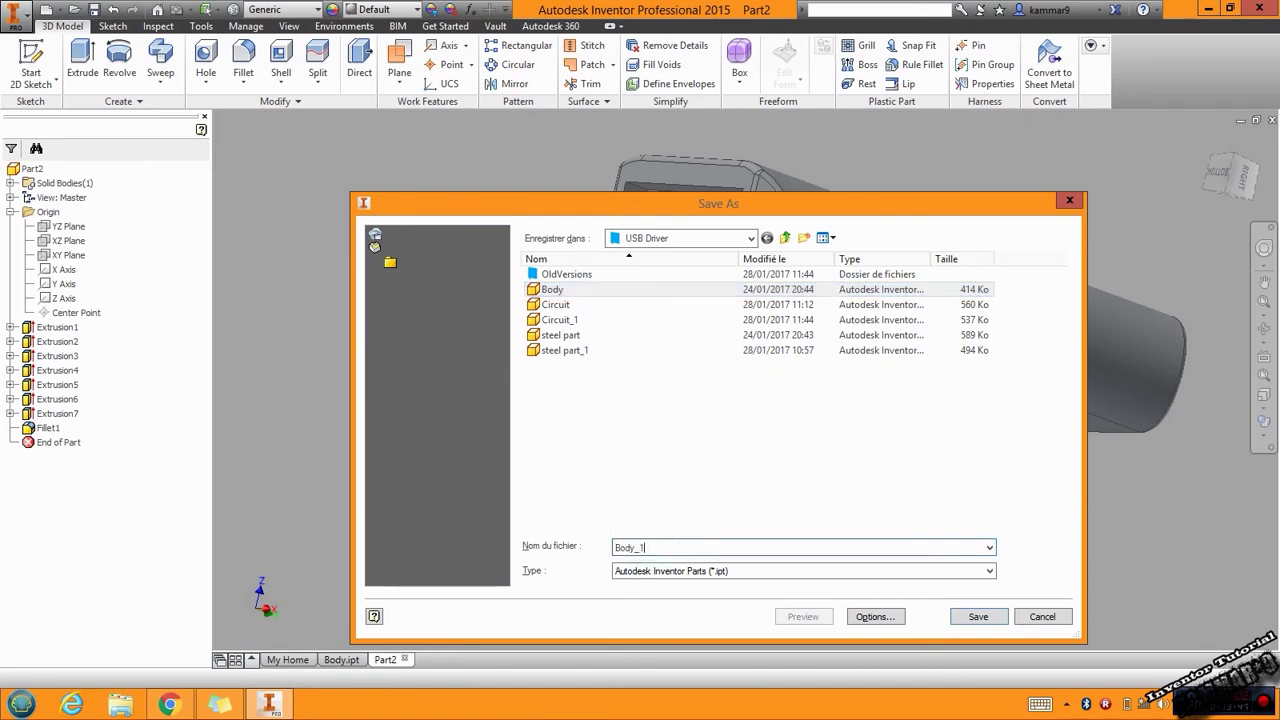
{"action": "left_click", "coordinate": [976, 617]}
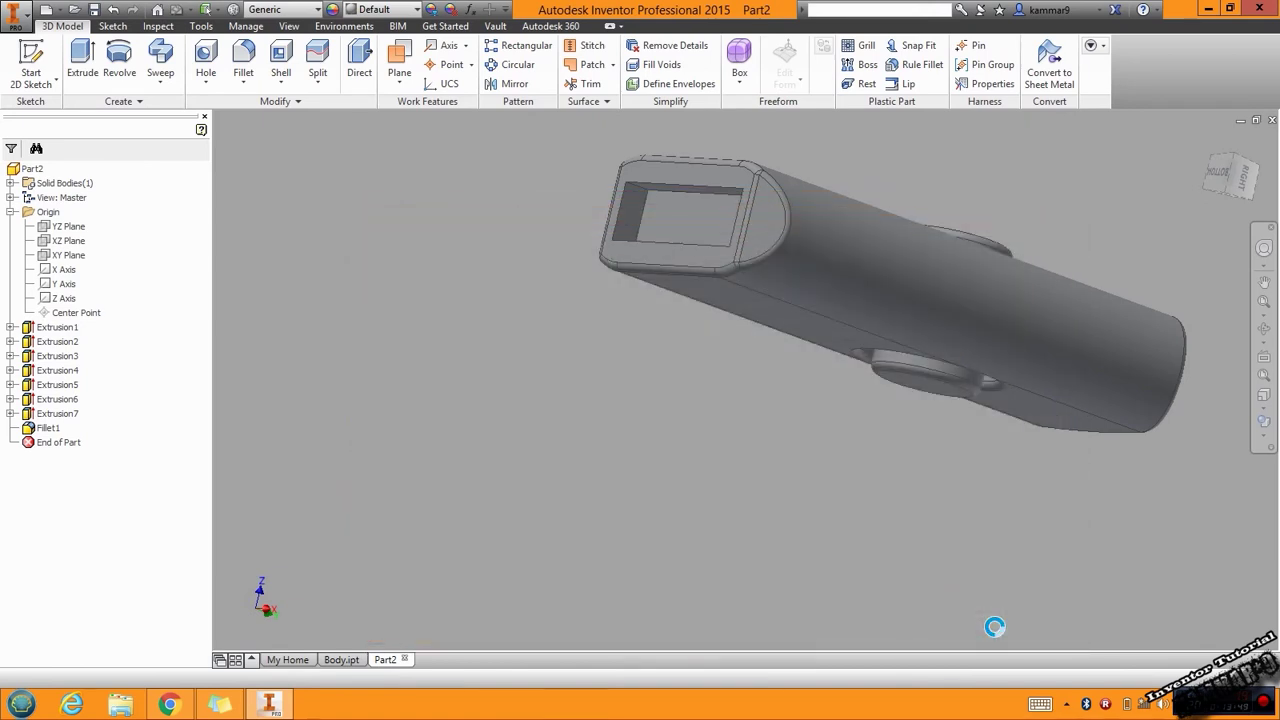
{"action": "mouse_move", "coordinate": [764, 385]}
{"action": "middle_mouse_down", "text": "shift"}
{"action": "mouse_move", "coordinate": [580, 426]}
{"action": "mouse_move", "coordinate": [551, 406]}
{"action": "middle_mouse_up", "text": "shift"}
{"action": "scroll", "coordinate": [617, 261], "scroll_direction": "down", "scroll_amount": 3}
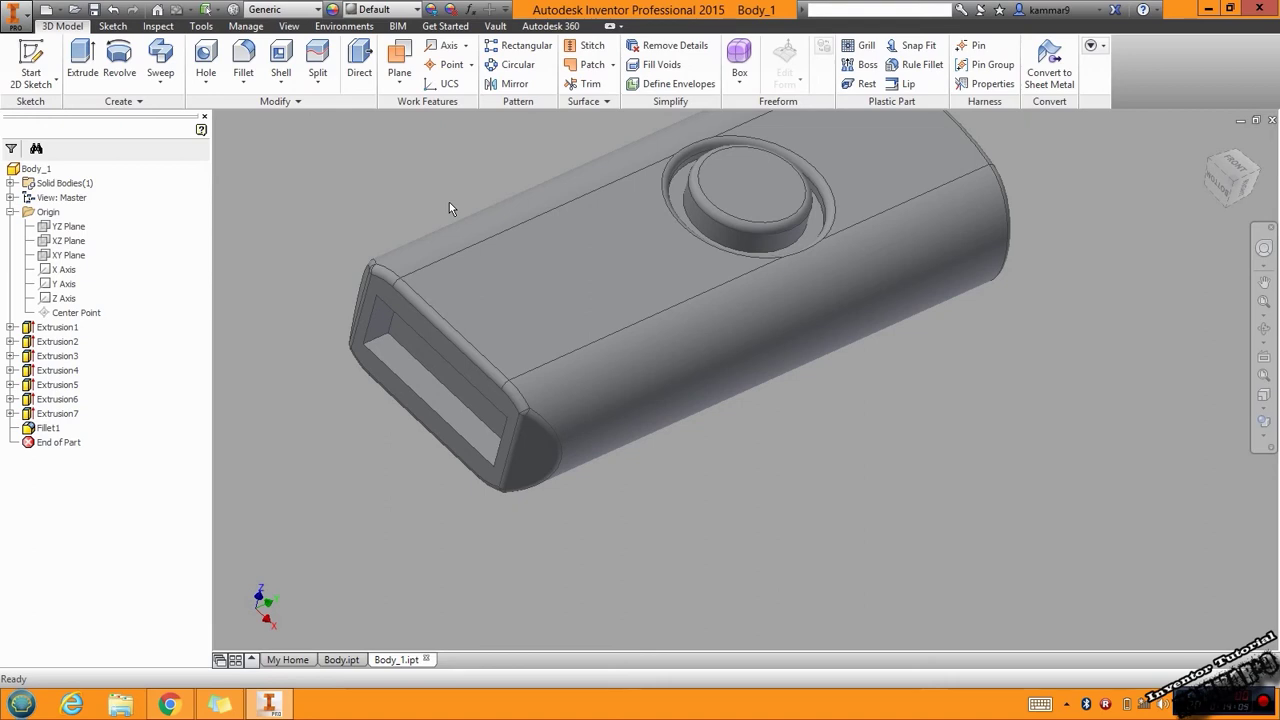
- Collapse Origin in the Body_1 browser and select the rectangular end face
{"action": "middle_click_drag", "start_coordinate": [410, 212], "coordinate": [430, 240]}
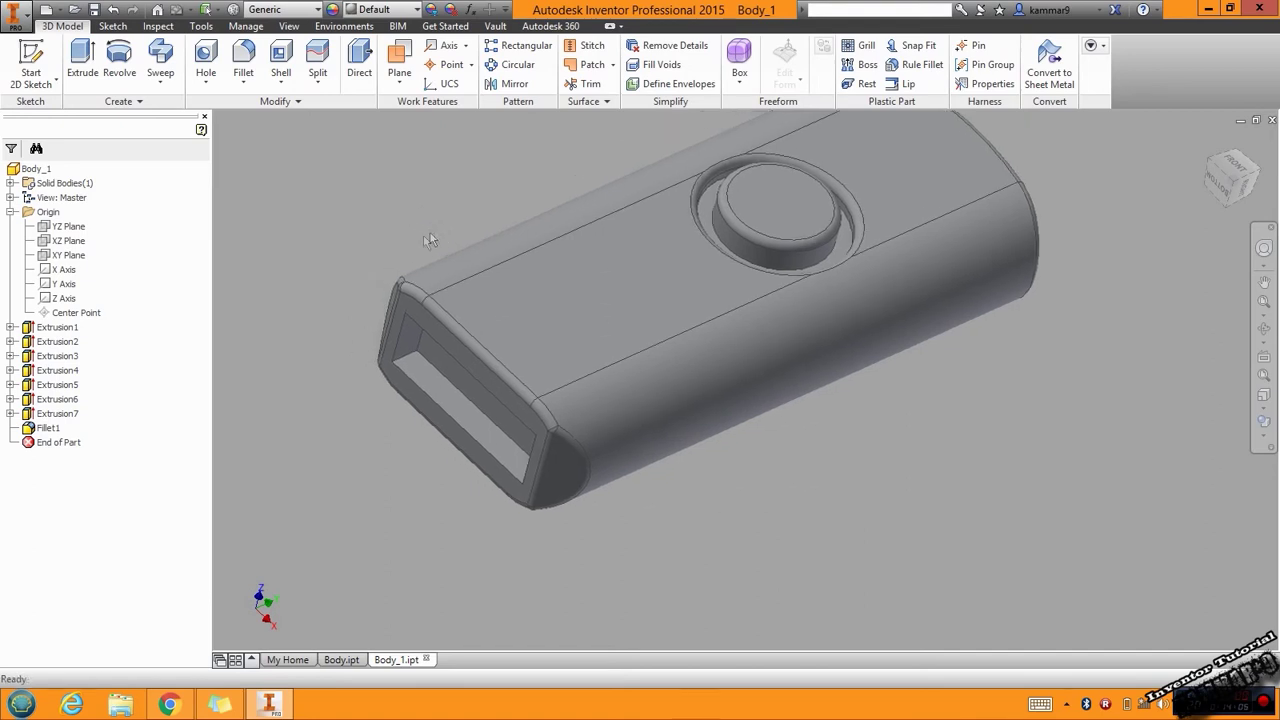
{"action": "left_click", "coordinate": [10, 212]}
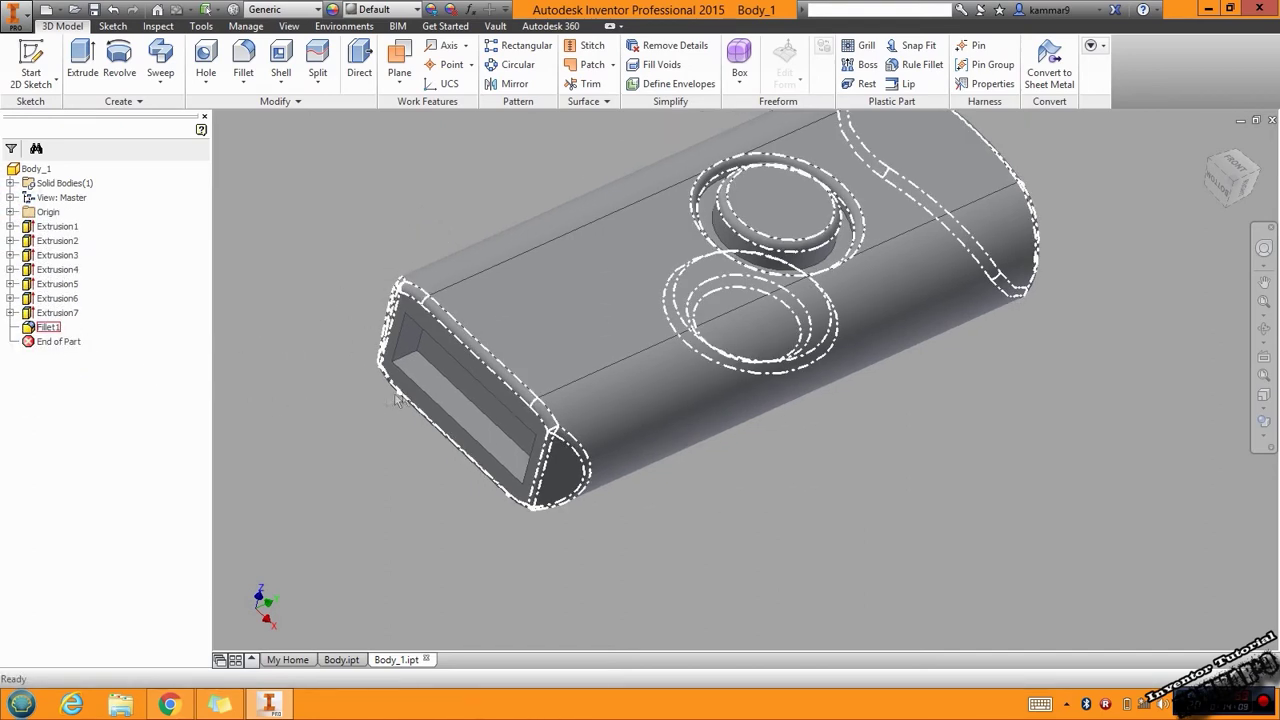
{"action": "middle_click_drag", "start_coordinate": [350, 410], "coordinate": [388, 413]}
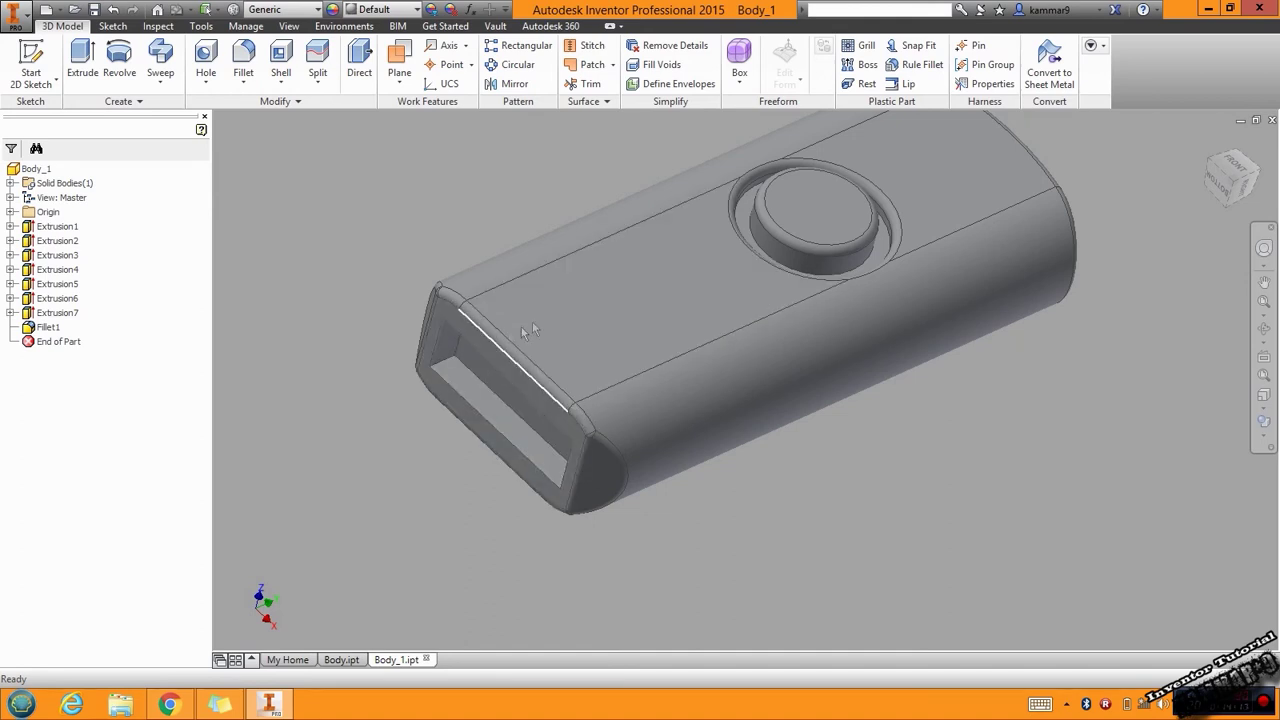
{"action": "left_click", "coordinate": [530, 423]}
{"action": "left_click", "coordinate": [323, 386]}
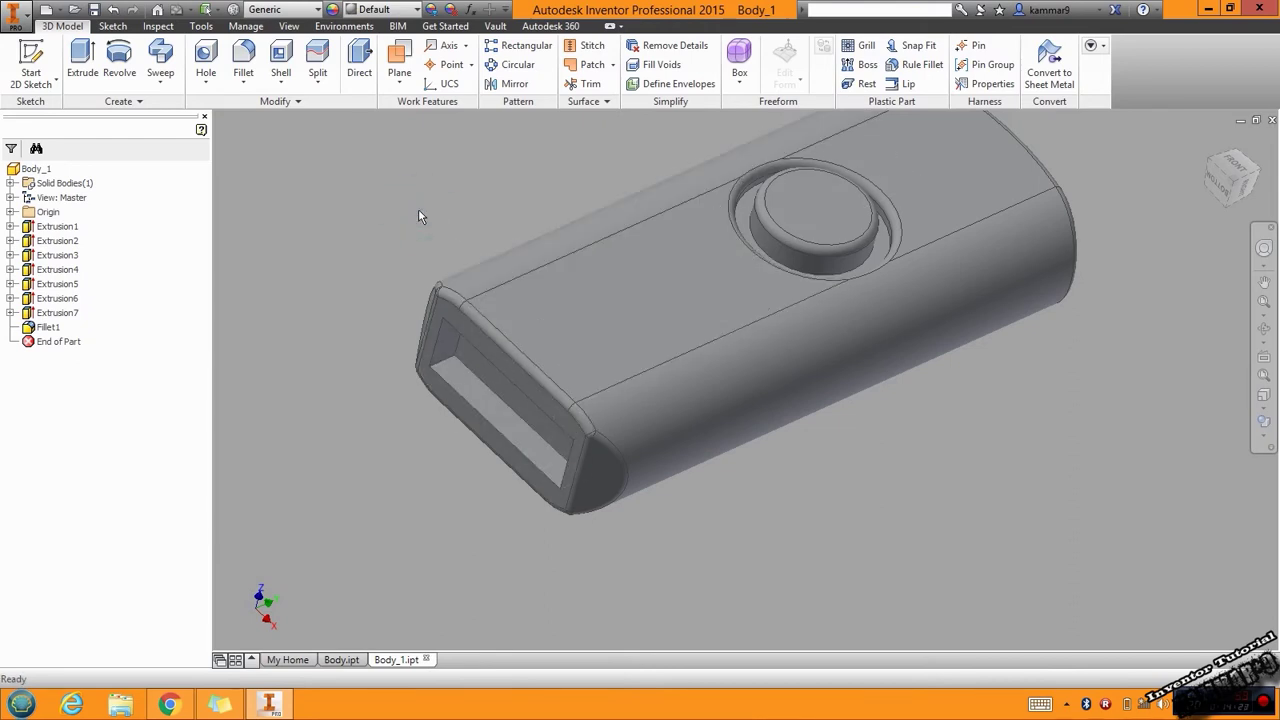
- Shell Body_1 with 1 mm walls, leaving the rectangular end face open
{"action": "left_click", "coordinate": [281, 84]}
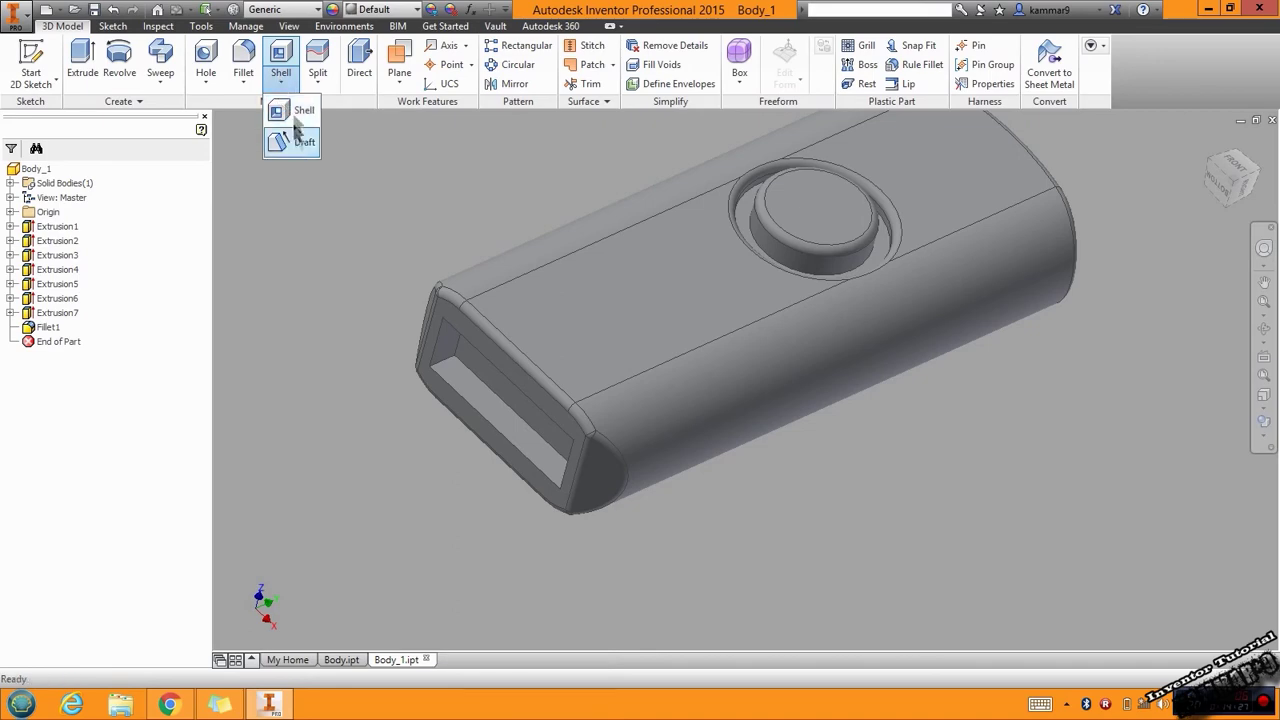
{"action": "left_click", "coordinate": [290, 110]}
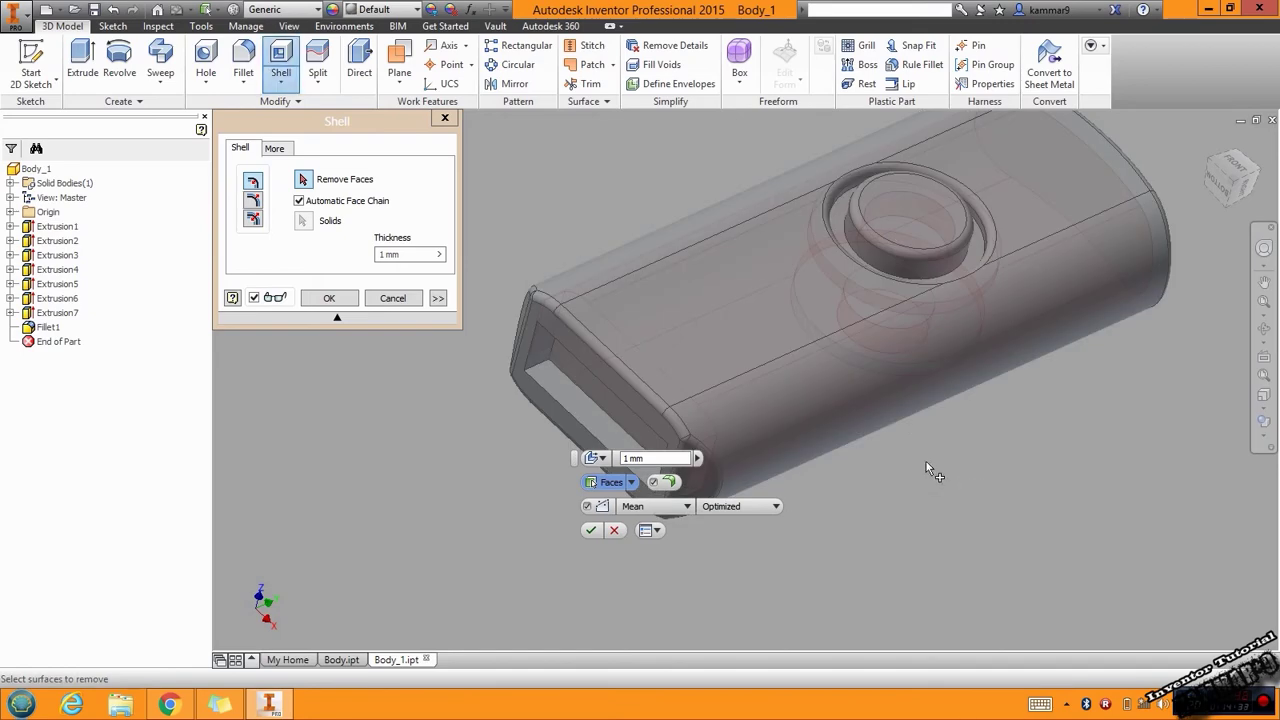
{"action": "left_click", "coordinate": [857, 347]}
{"action": "left_click", "coordinate": [585, 388]}
{"action": "left_click", "coordinate": [583, 377]}
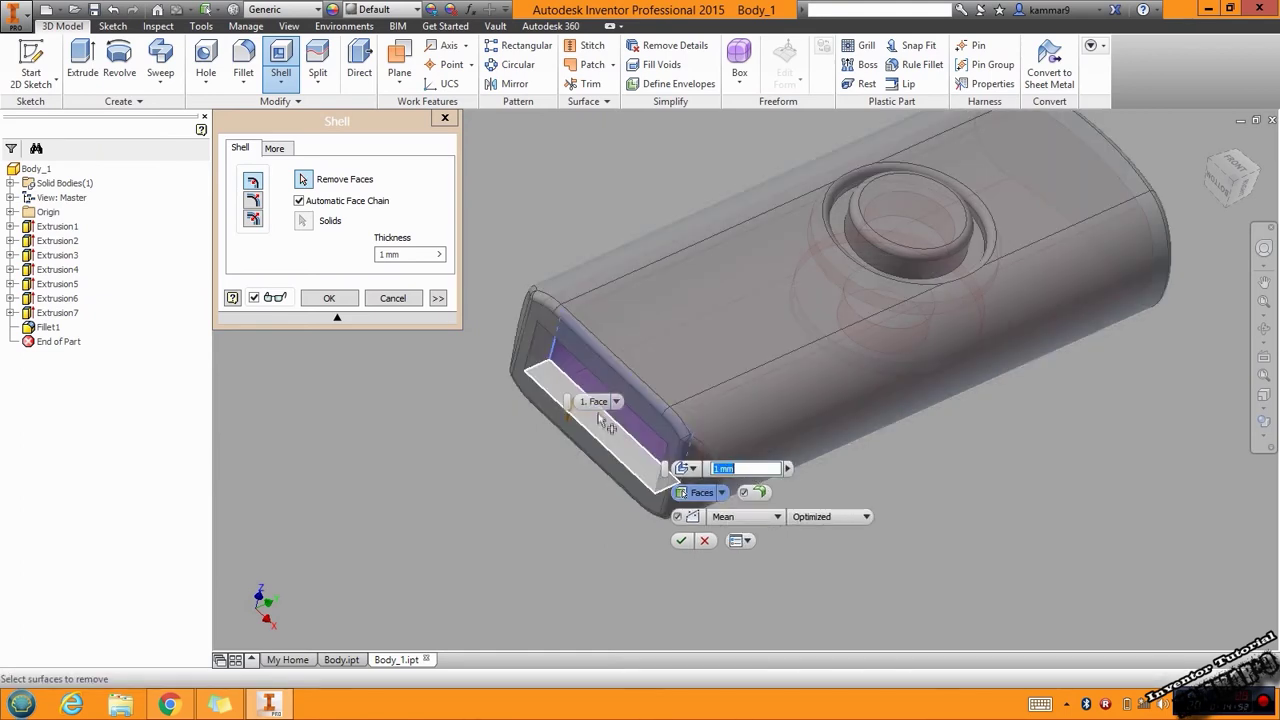
{"action": "left_click", "coordinate": [679, 541]}
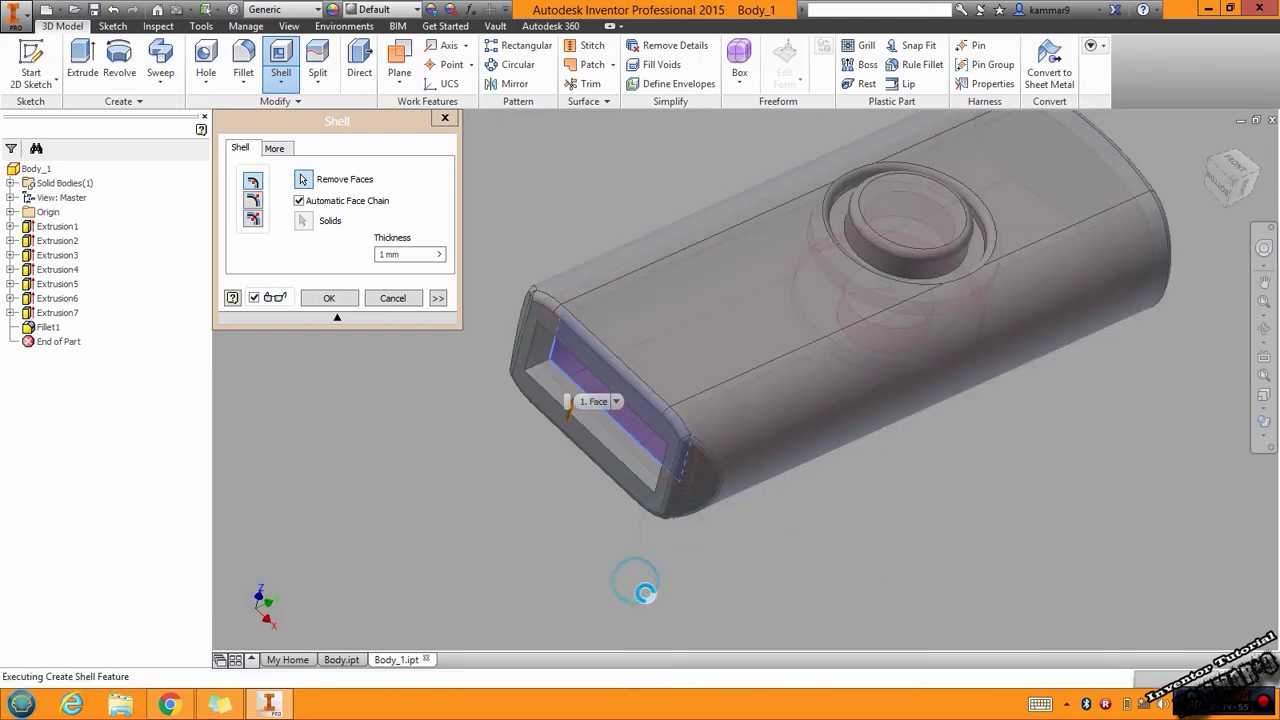
{"action": "mouse_move", "coordinate": [516, 513]}
{"action": "middle_mouse_down", "text": "shift"}
{"action": "mouse_move", "coordinate": [664, 402]}
{"action": "mouse_move", "coordinate": [600, 395]}
{"action": "mouse_move", "coordinate": [393, 482]}
{"action": "middle_mouse_up", "text": "shift"}
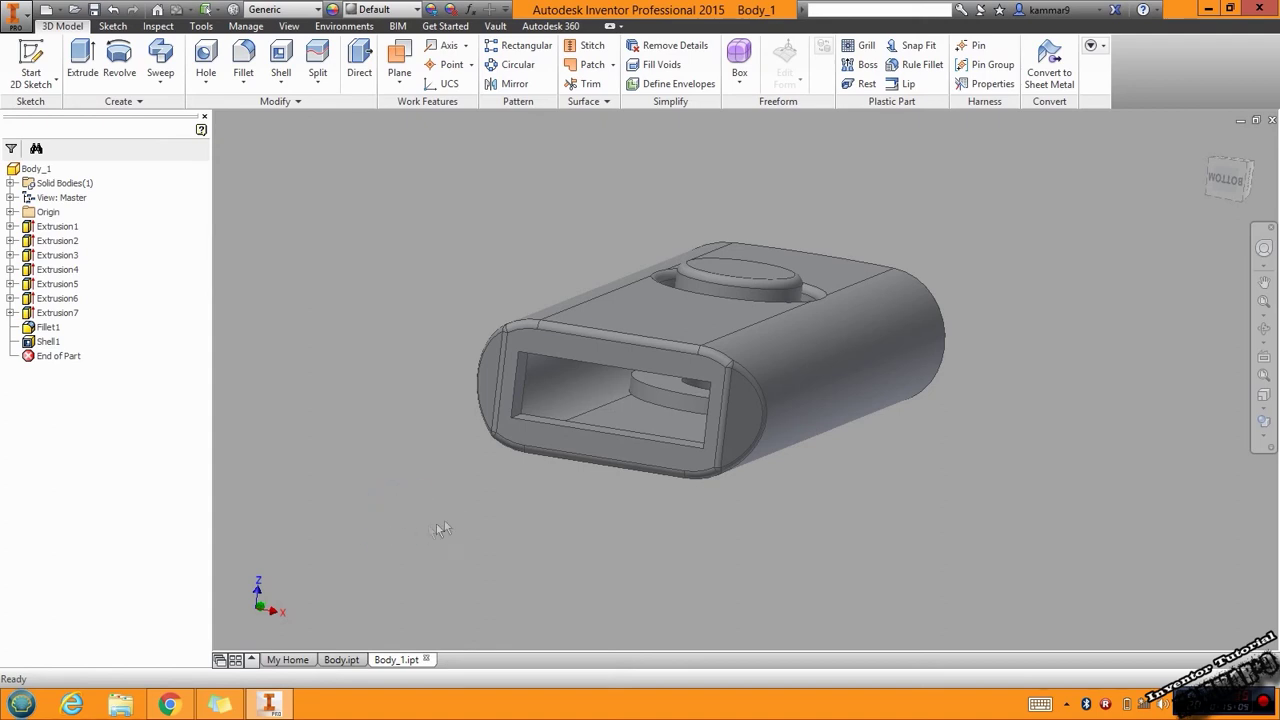
- Start a 2D sketch on the rim face around the shell opening
{"action": "left_click", "coordinate": [538, 442]}
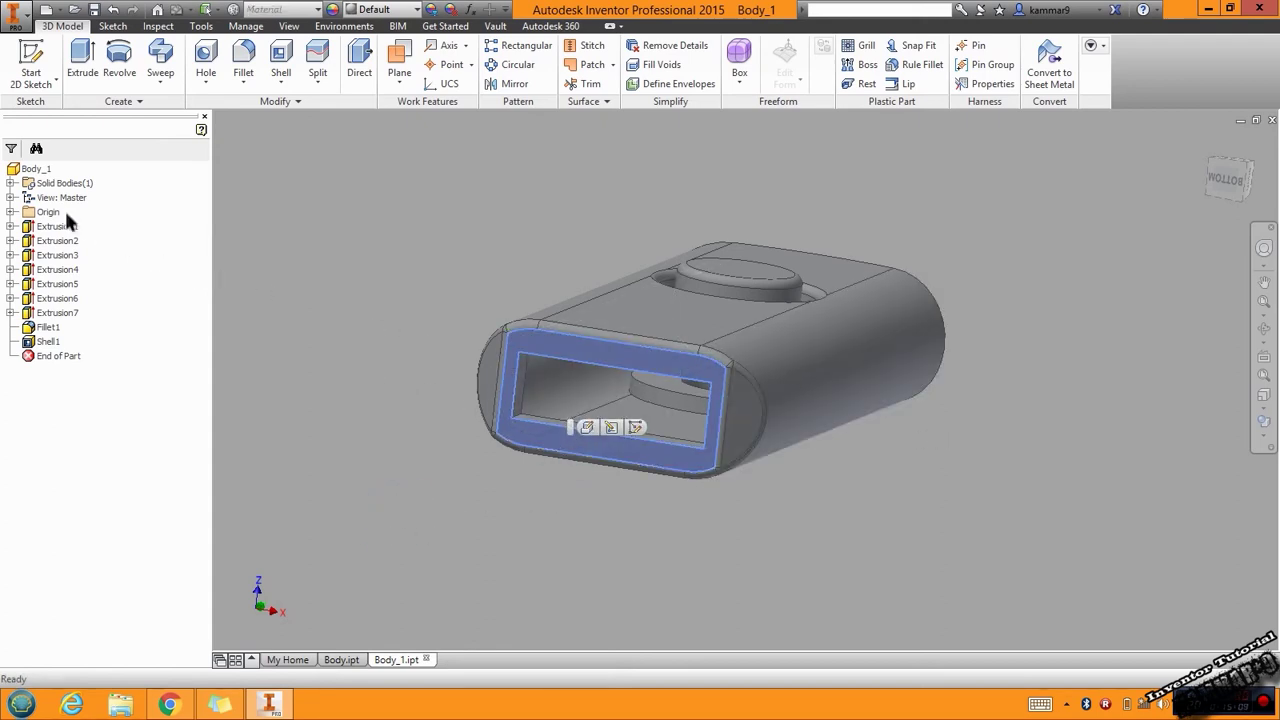
{"action": "left_click", "coordinate": [11, 184]}
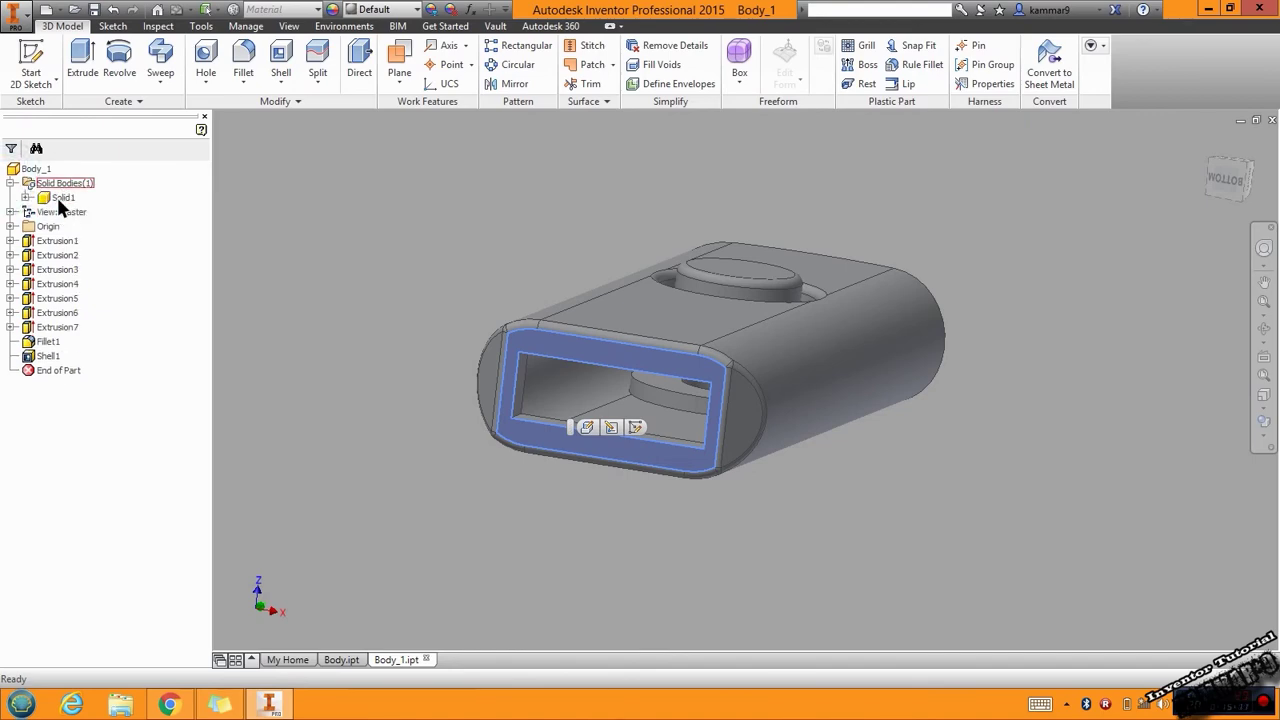
{"action": "left_click", "coordinate": [11, 184]}
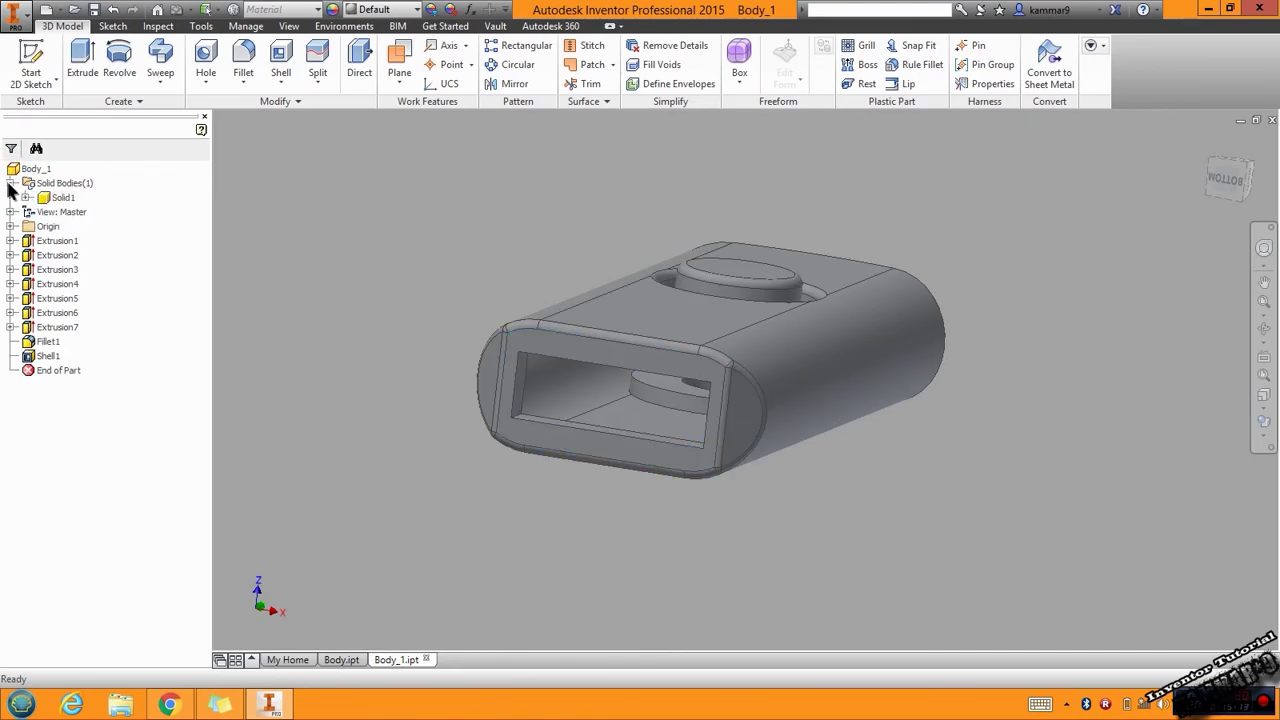
{"action": "left_click", "coordinate": [373, 462]}
{"action": "left_click", "coordinate": [530, 442]}
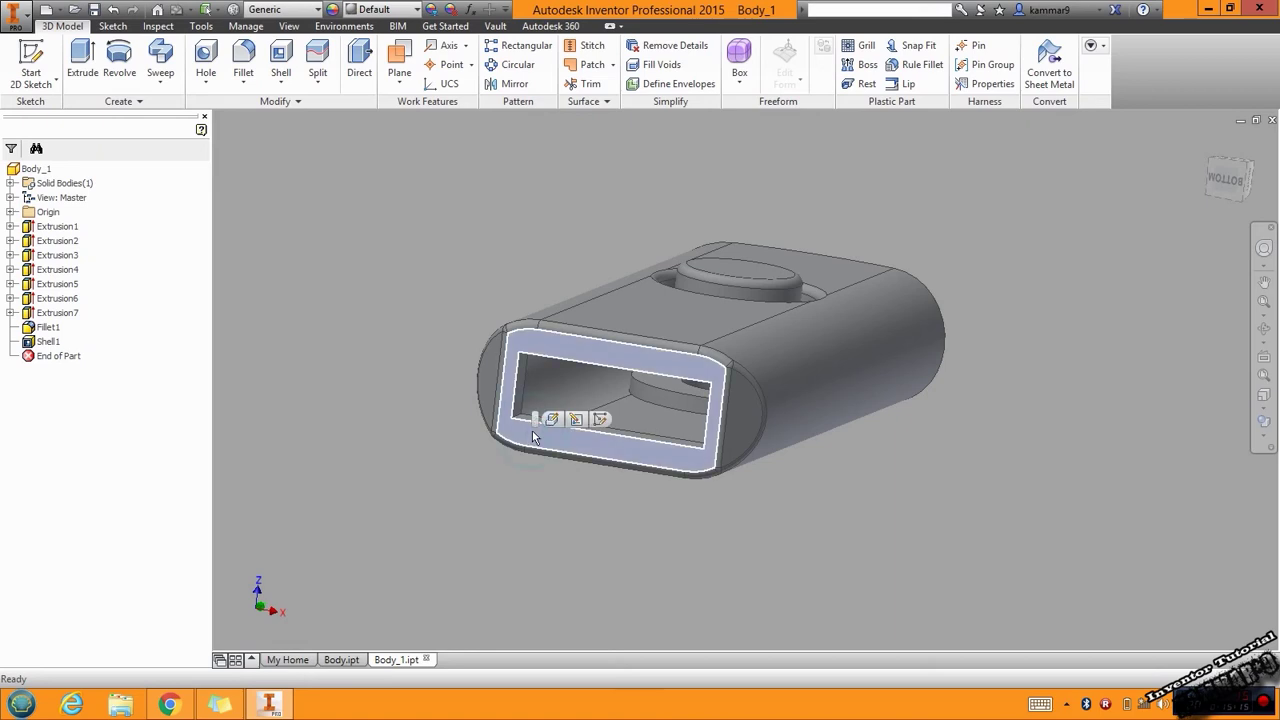
{"action": "left_click", "coordinate": [605, 425]}
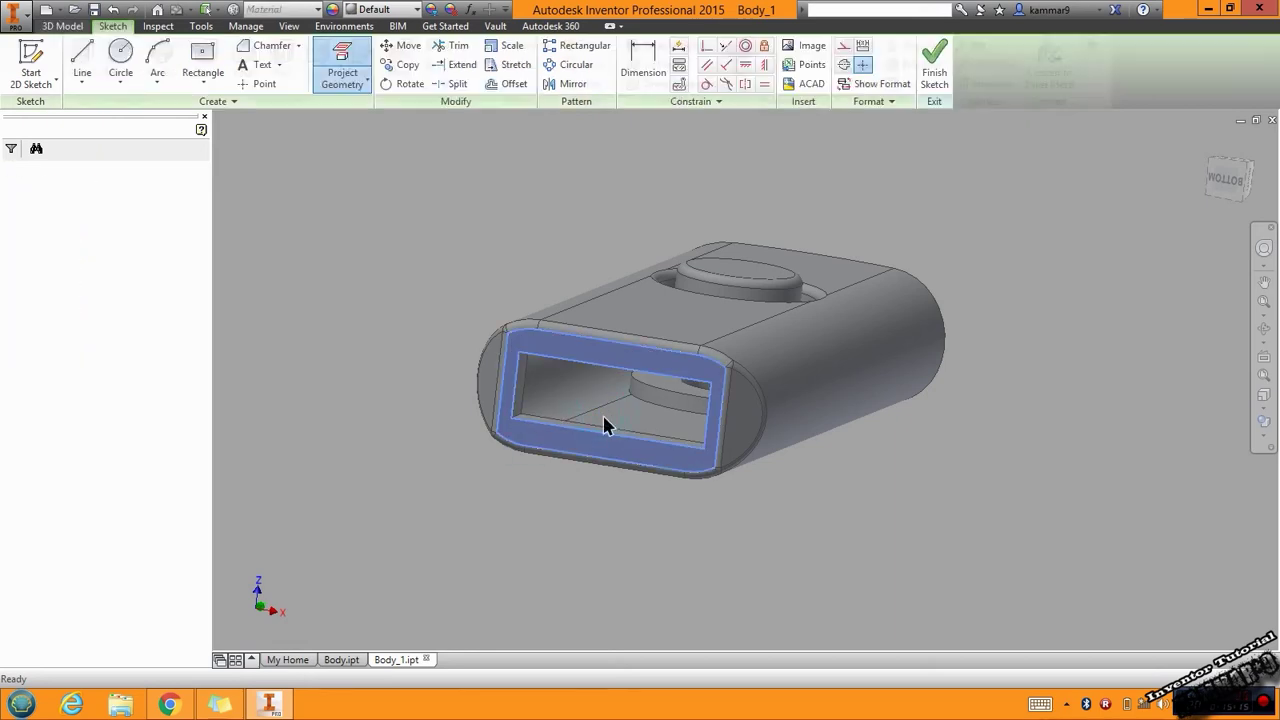
- Draw a horizontal line across the body's open end
{"action": "left_click", "coordinate": [82, 62]}
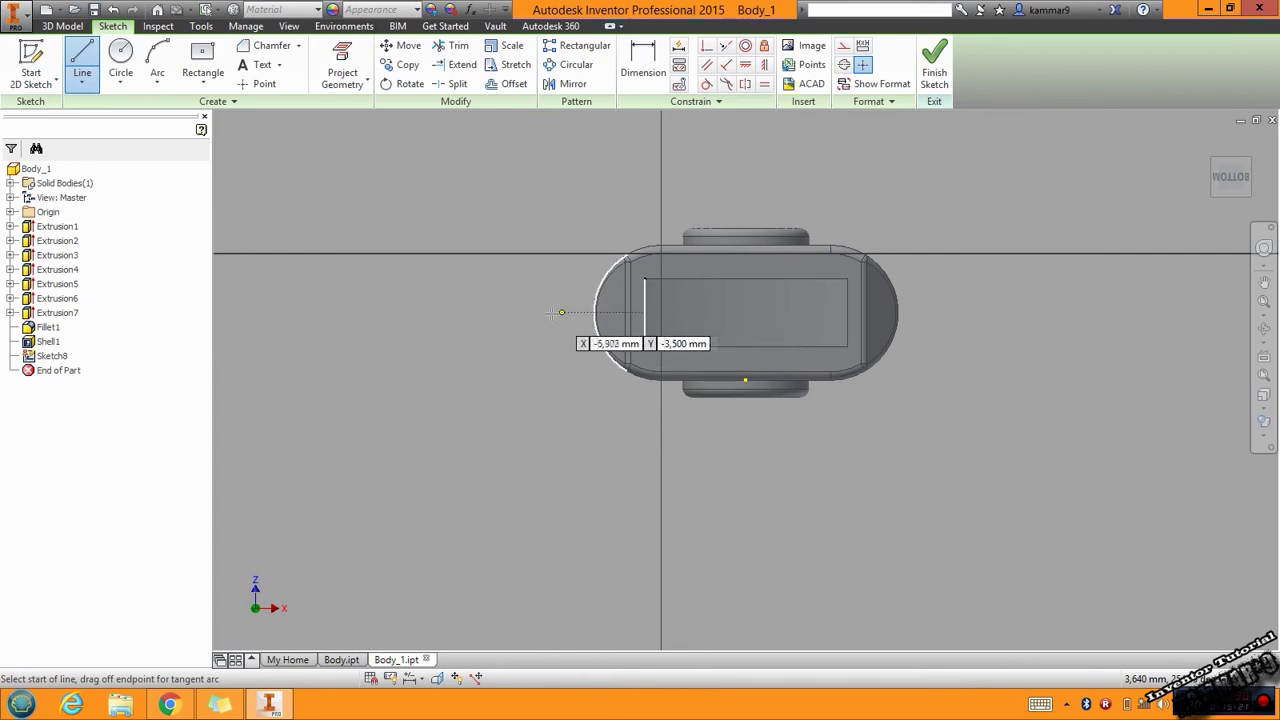
{"action": "left_click", "coordinate": [508, 313]}
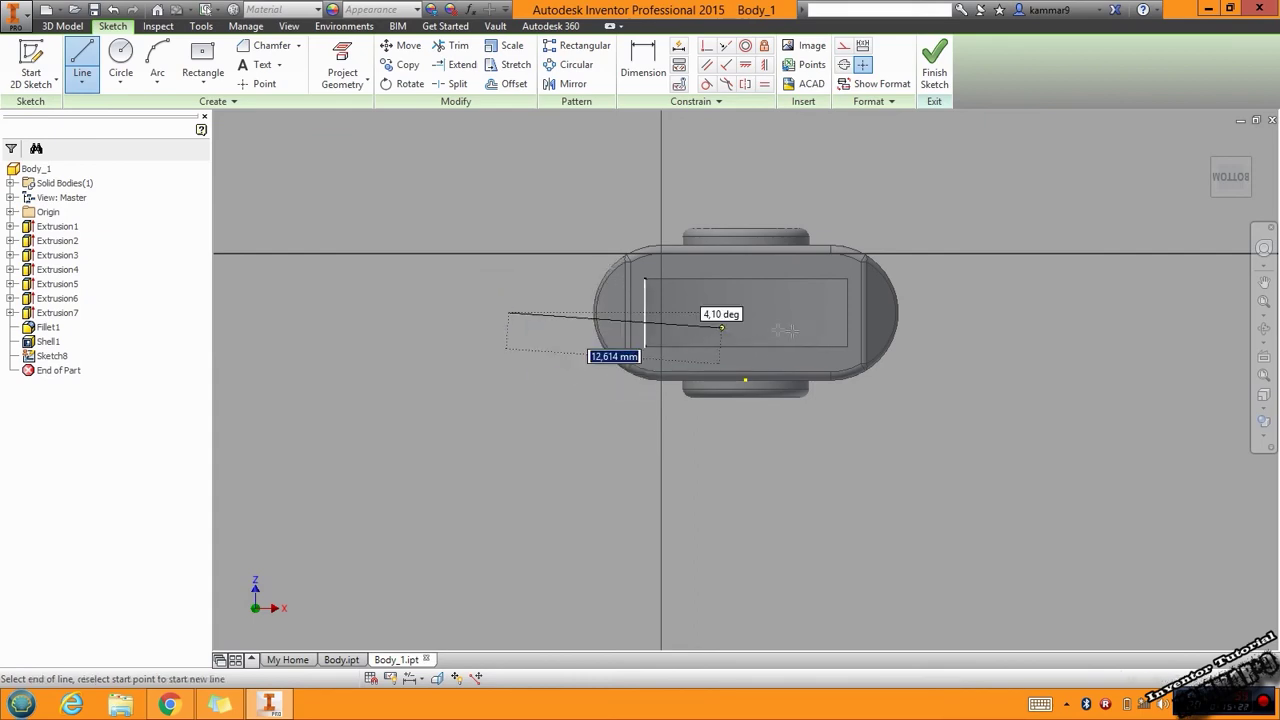
{"action": "left_click", "coordinate": [968, 313]}
{"action": "key", "text": "Escape"}
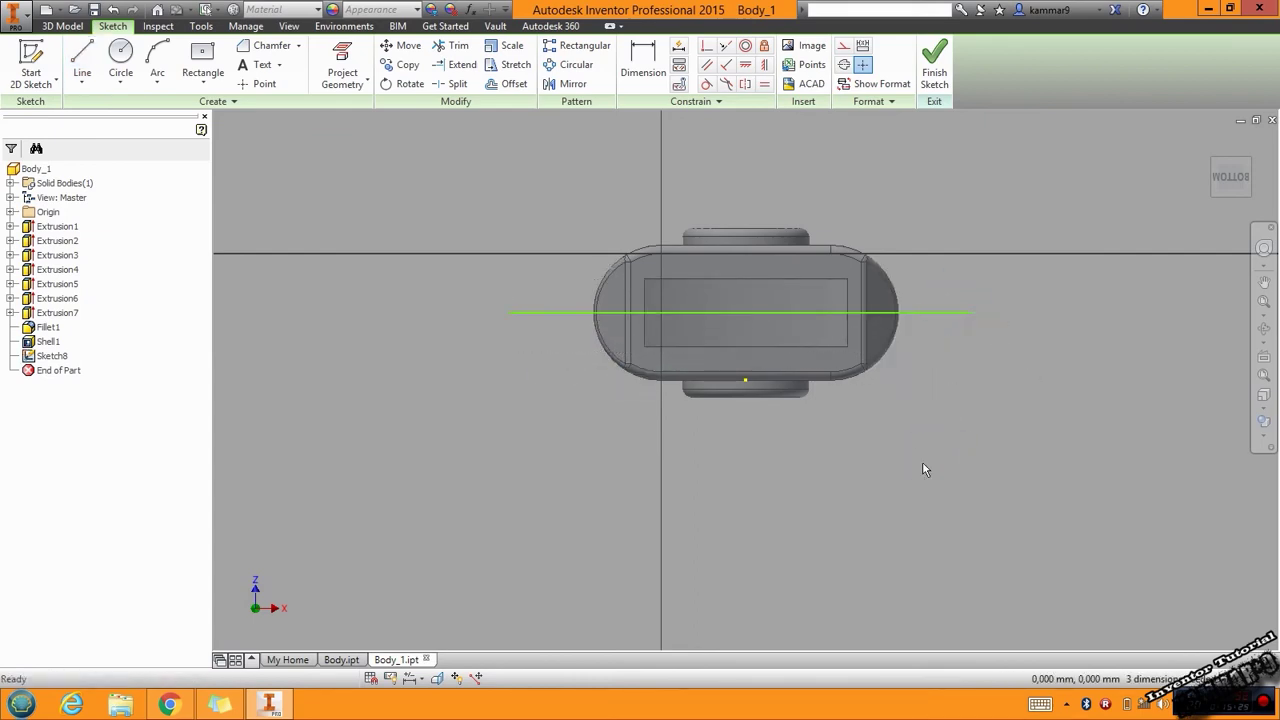
- Constrain the line's right end point to the body outline
{"action": "left_click", "coordinate": [746, 68]}
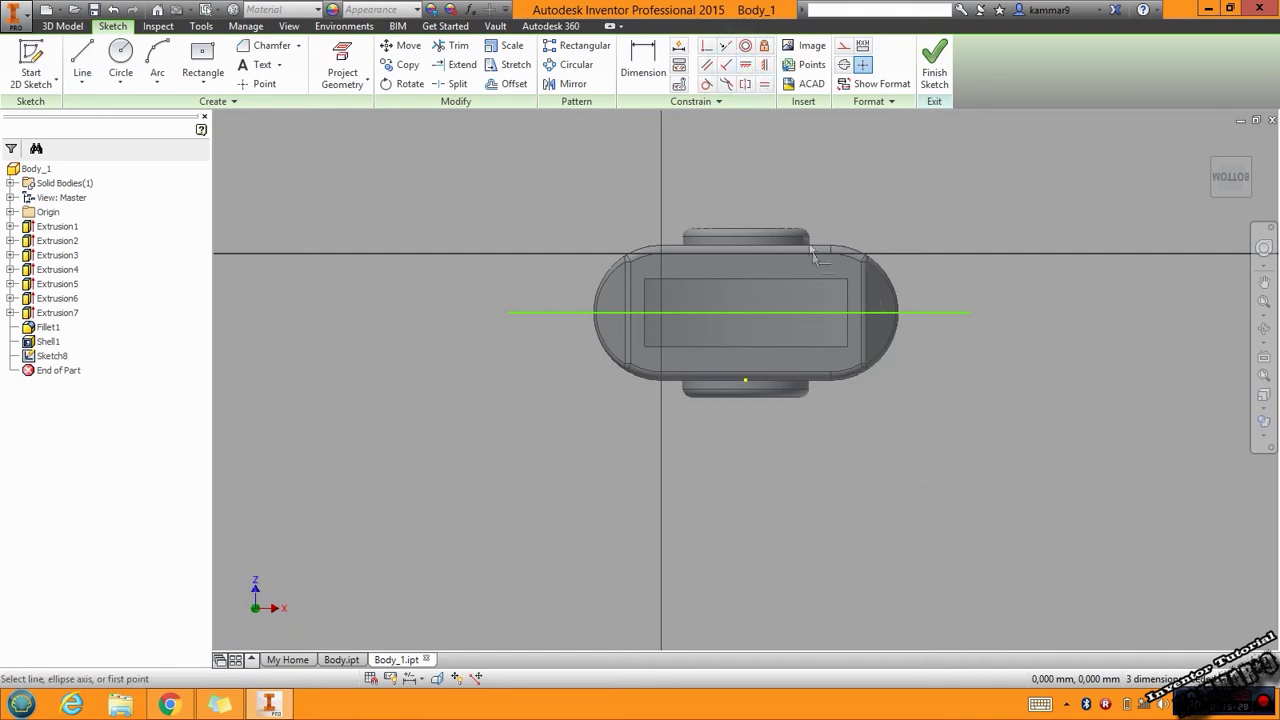
{"action": "left_click", "coordinate": [969, 313]}
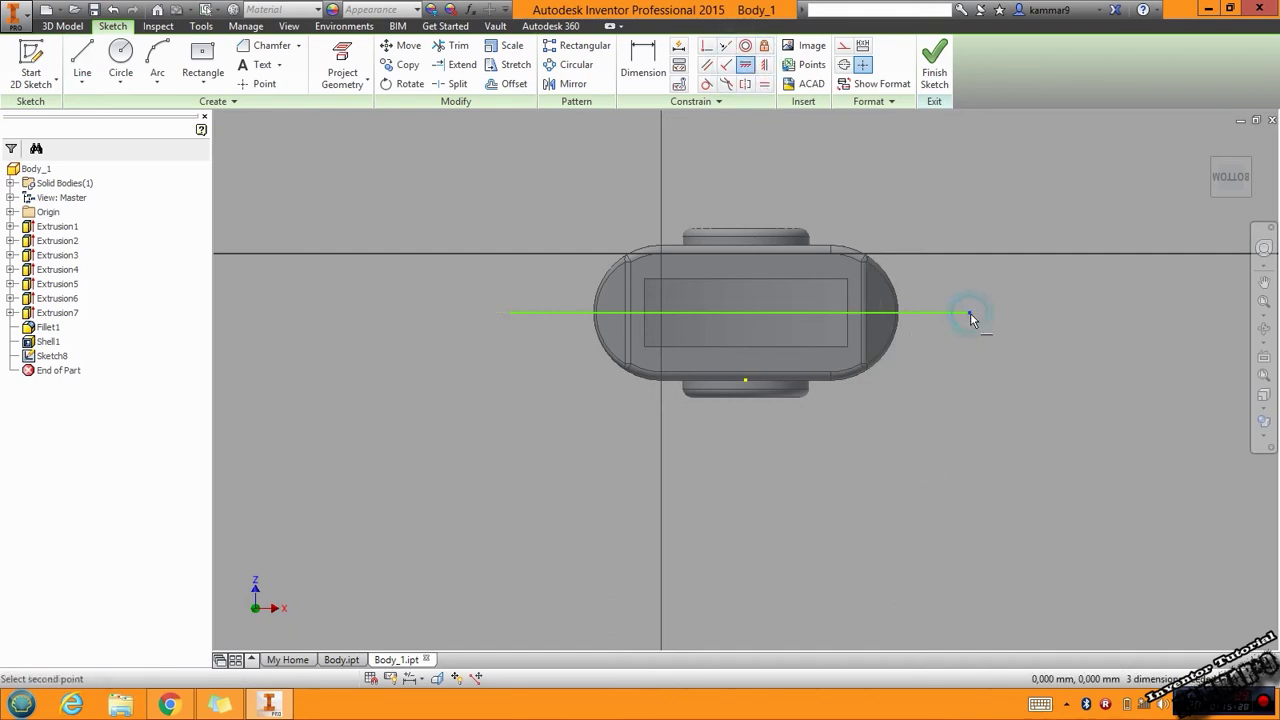
{"action": "left_click", "coordinate": [861, 313]}
{"action": "key", "text": "Escape"}
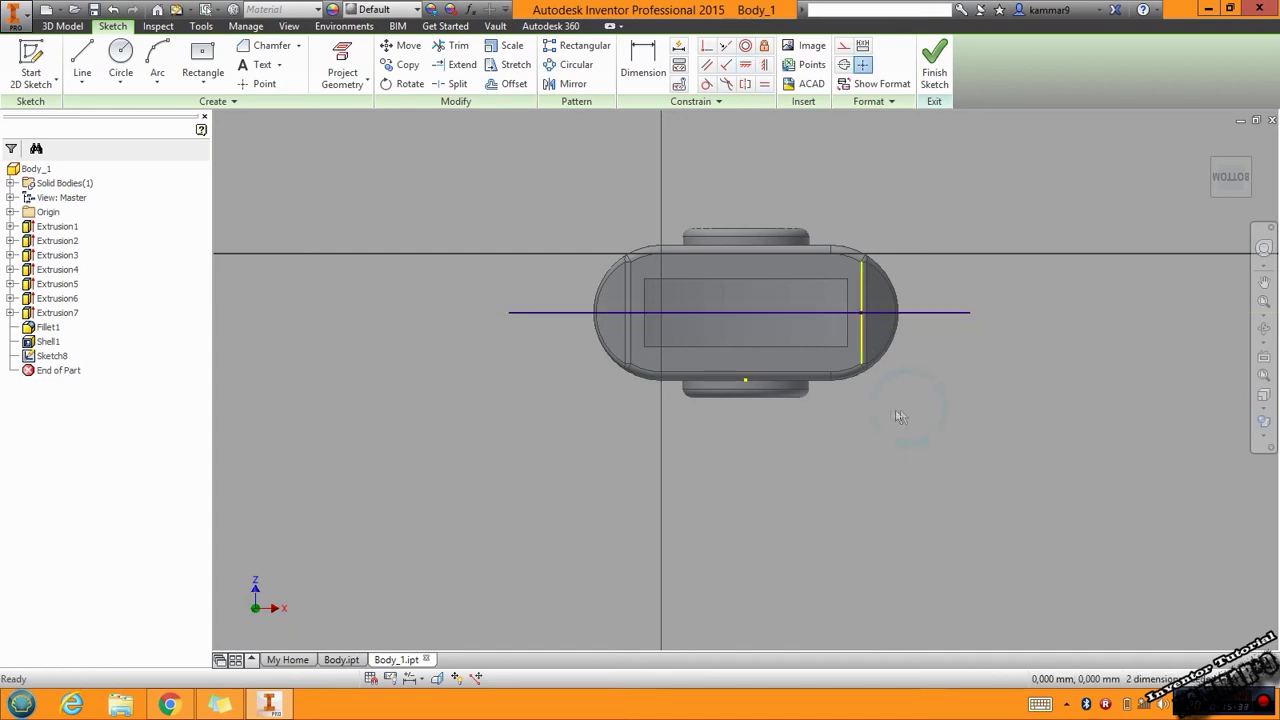
{"action": "middle_click_drag", "start_coordinate": [700, 403], "coordinate": [617, 424], "text": "shift"}
{"action": "scroll", "coordinate": [625, 288], "scroll_direction": "down", "scroll_amount": 3}
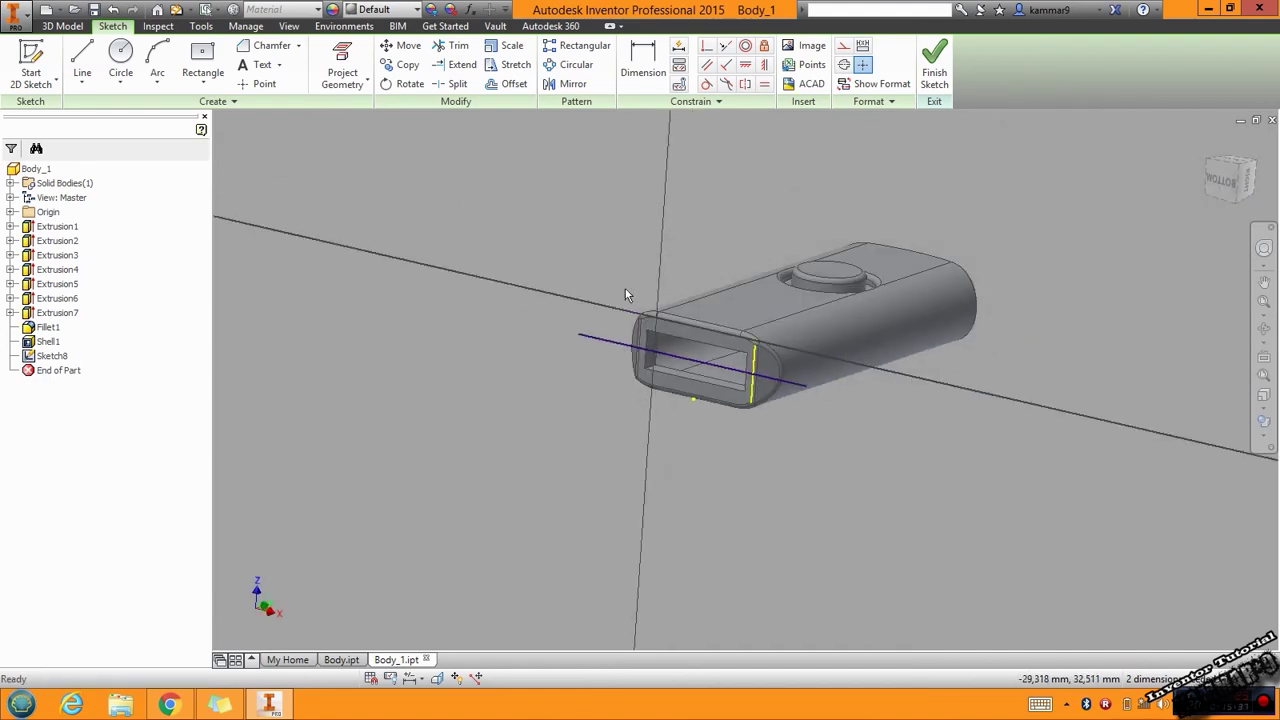
{"action": "scroll", "coordinate": [596, 279], "scroll_direction": "up", "scroll_amount": 3}
- Finish the midline sketch, attempt Combine (refused, only one body), then start Split on Body_1
{"action": "left_click", "coordinate": [934, 62]}
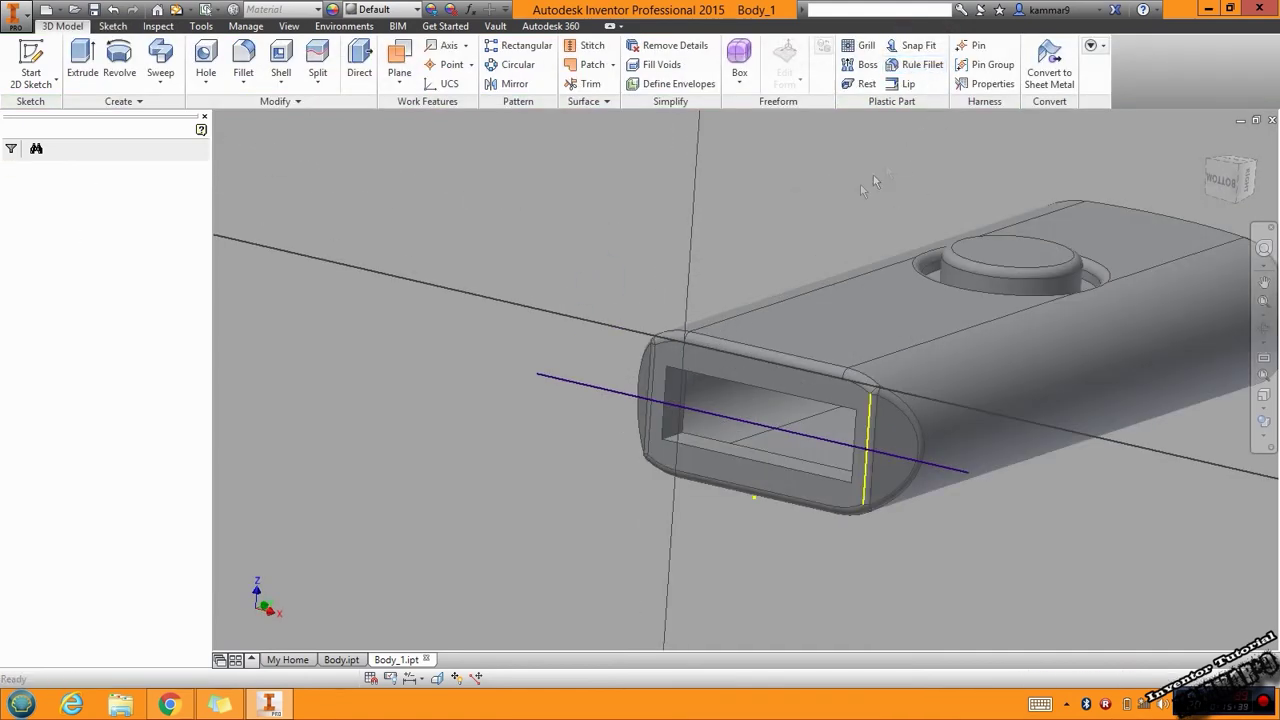
{"action": "left_click", "coordinate": [320, 82]}
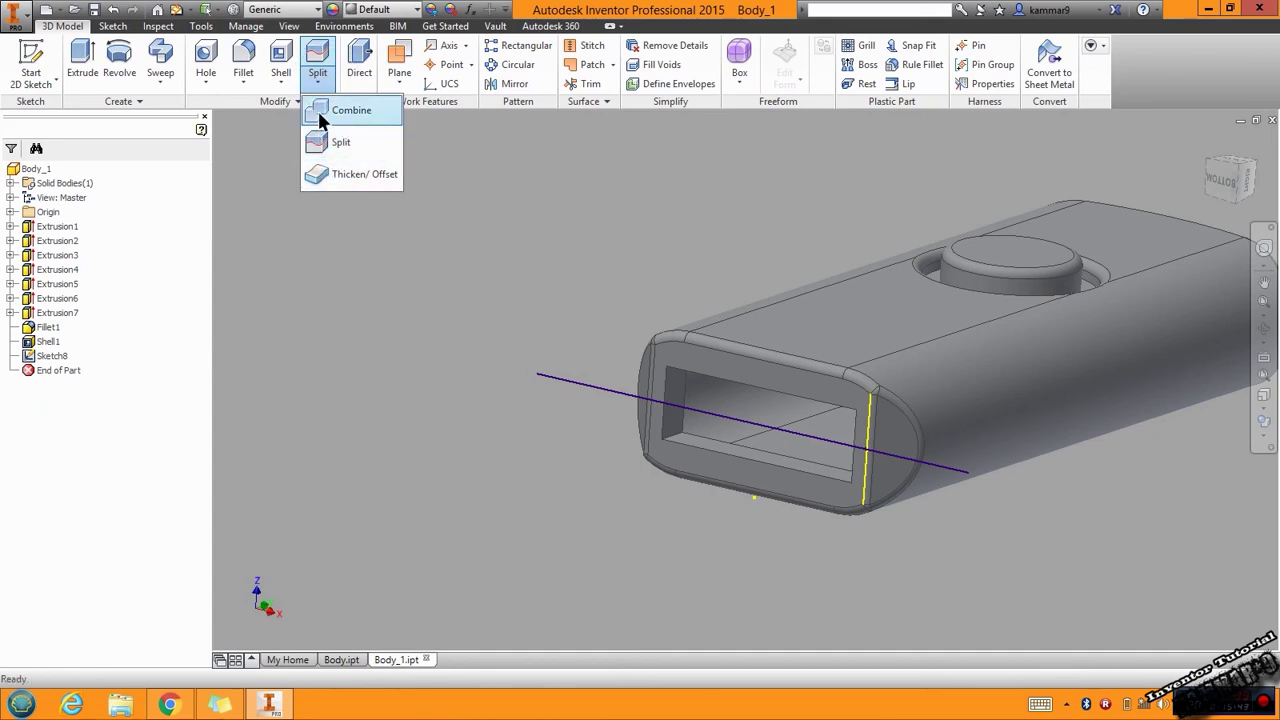
{"action": "left_click", "coordinate": [329, 109]}
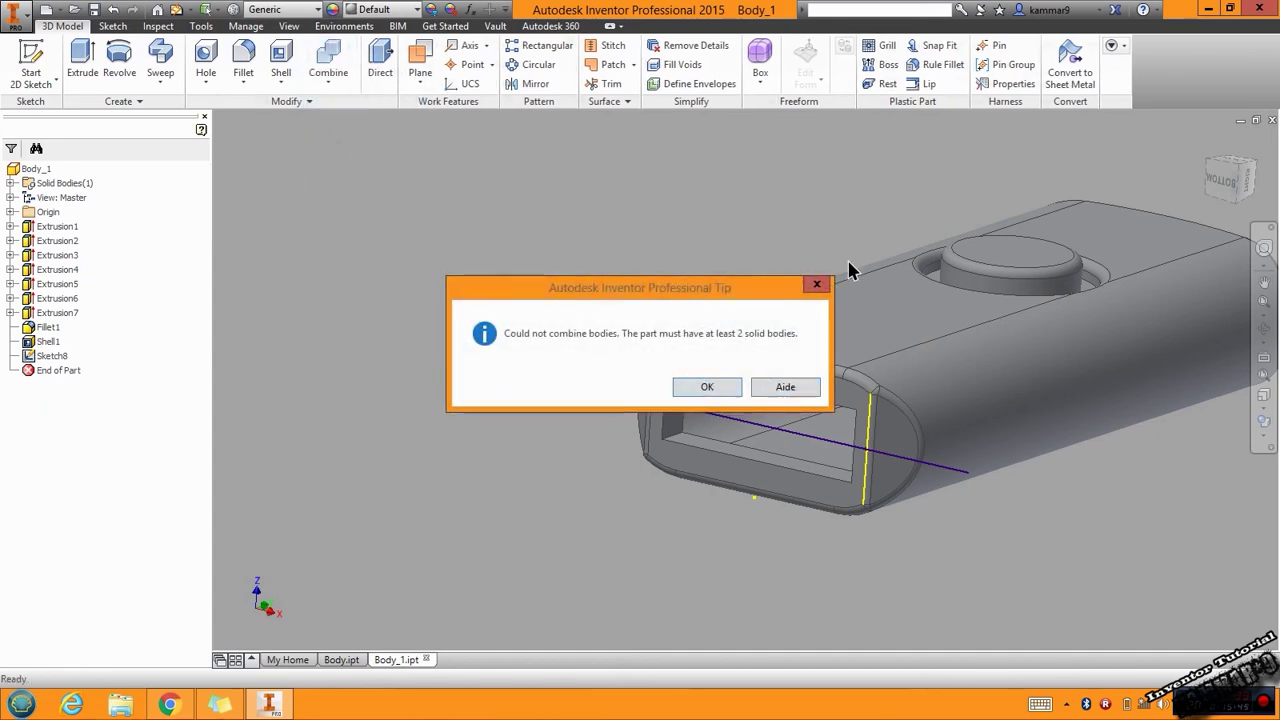
{"action": "left_click", "coordinate": [819, 283]}
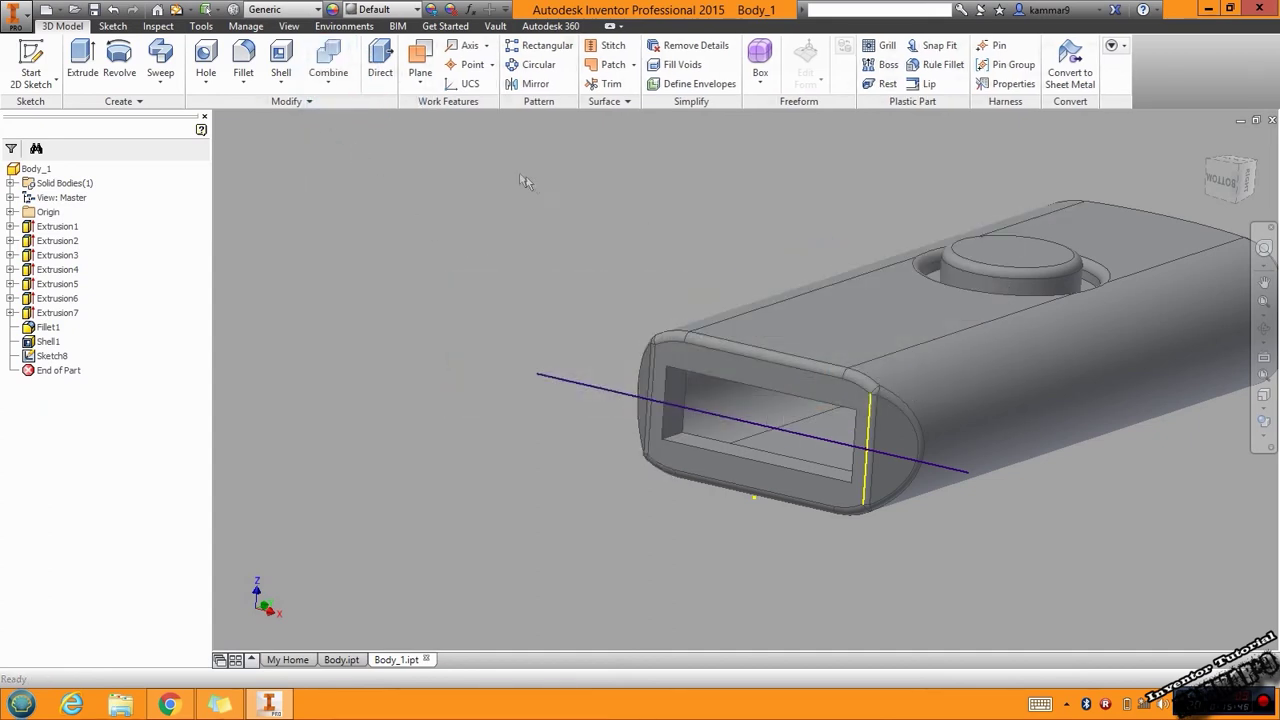
{"action": "left_click", "coordinate": [331, 80]}
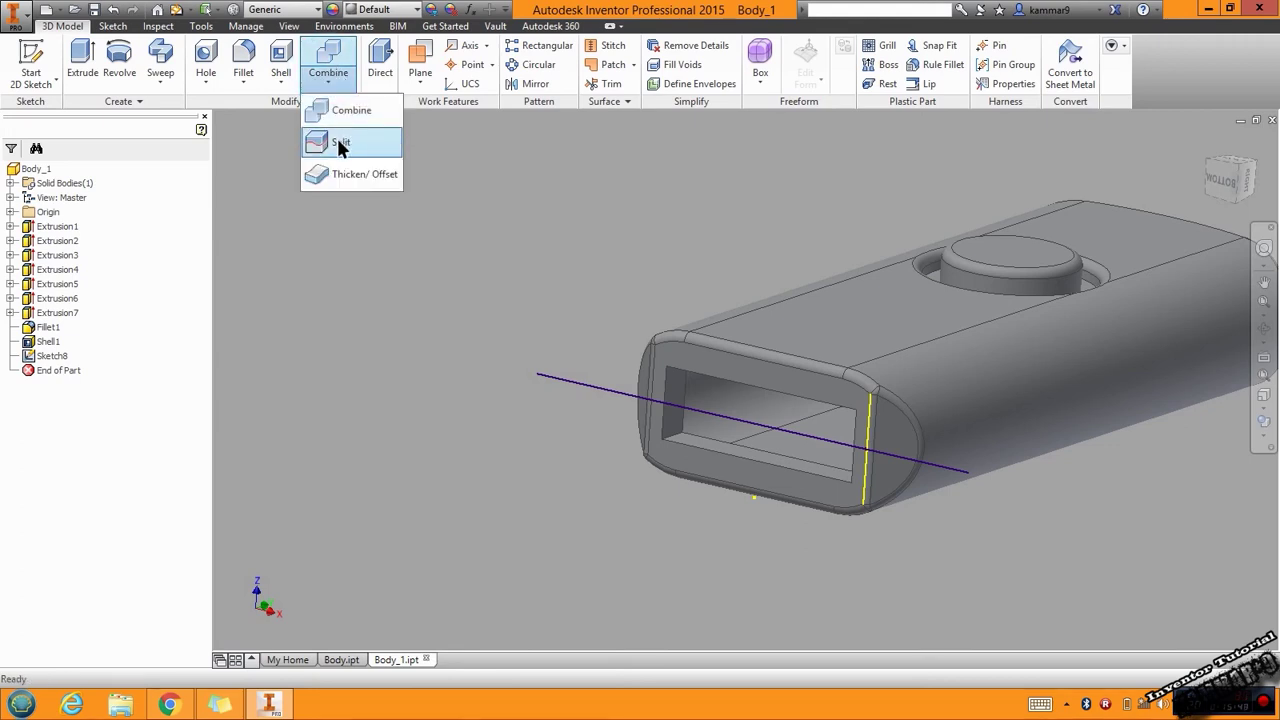
{"action": "left_click", "coordinate": [340, 145]}
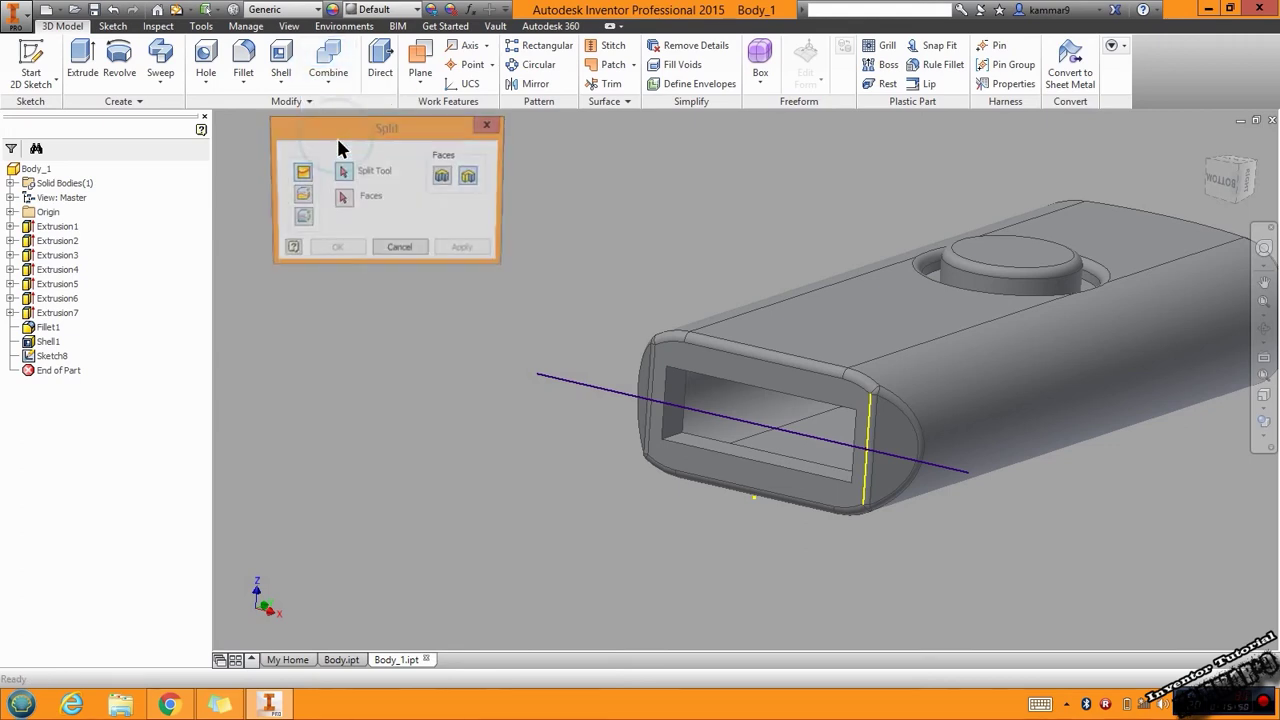
- Split the whole solid Body_1 along the midline sketch line into two bodies
{"action": "left_click", "coordinate": [299, 221]}
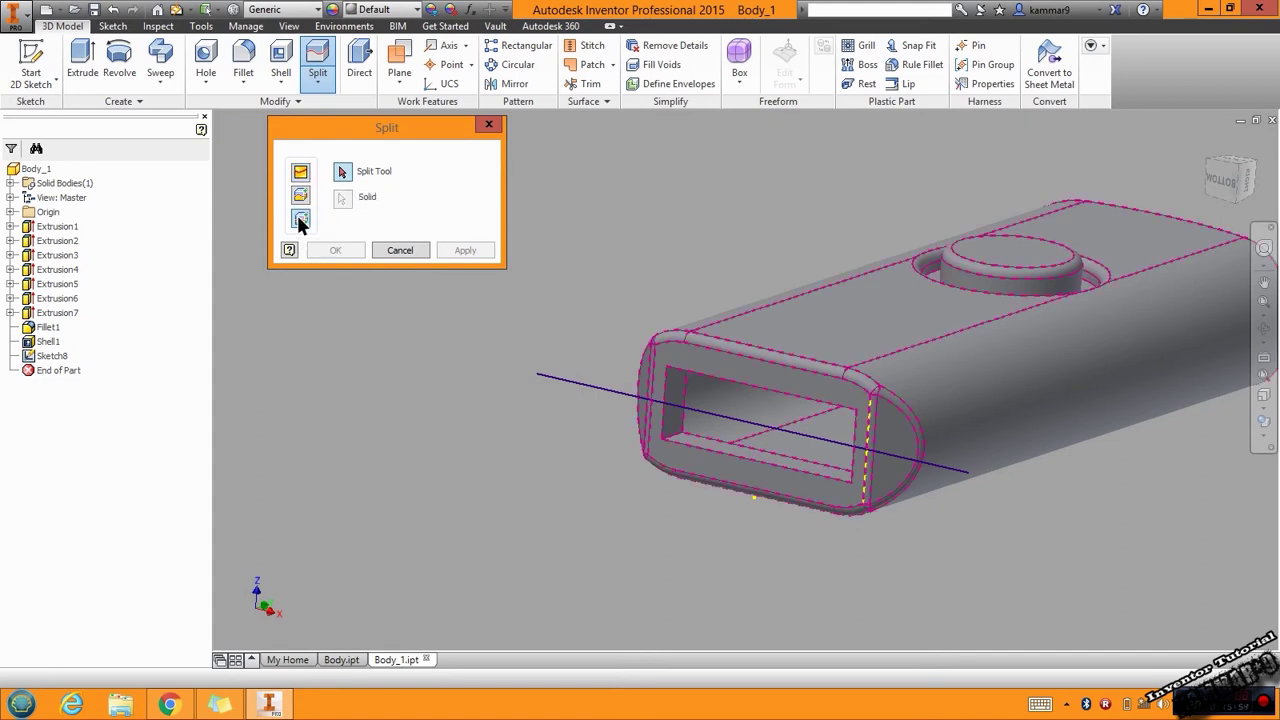
{"action": "left_click", "coordinate": [342, 175]}
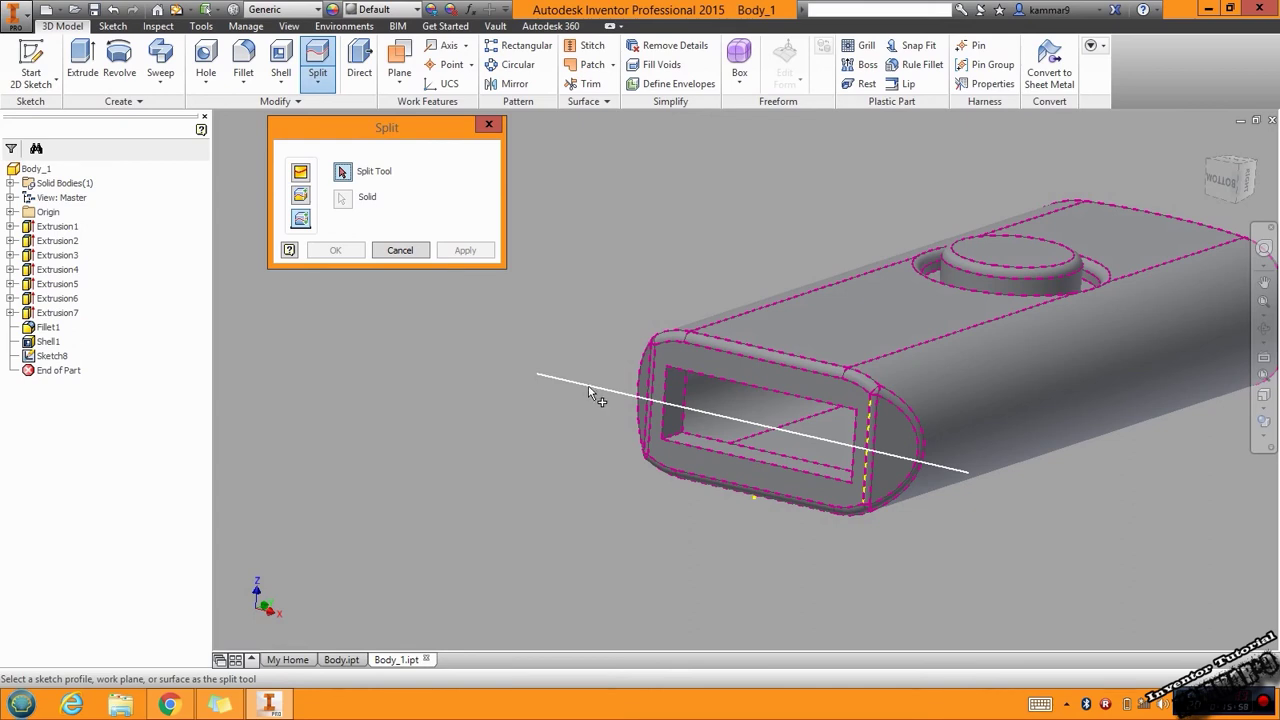
{"action": "left_click", "coordinate": [589, 388]}
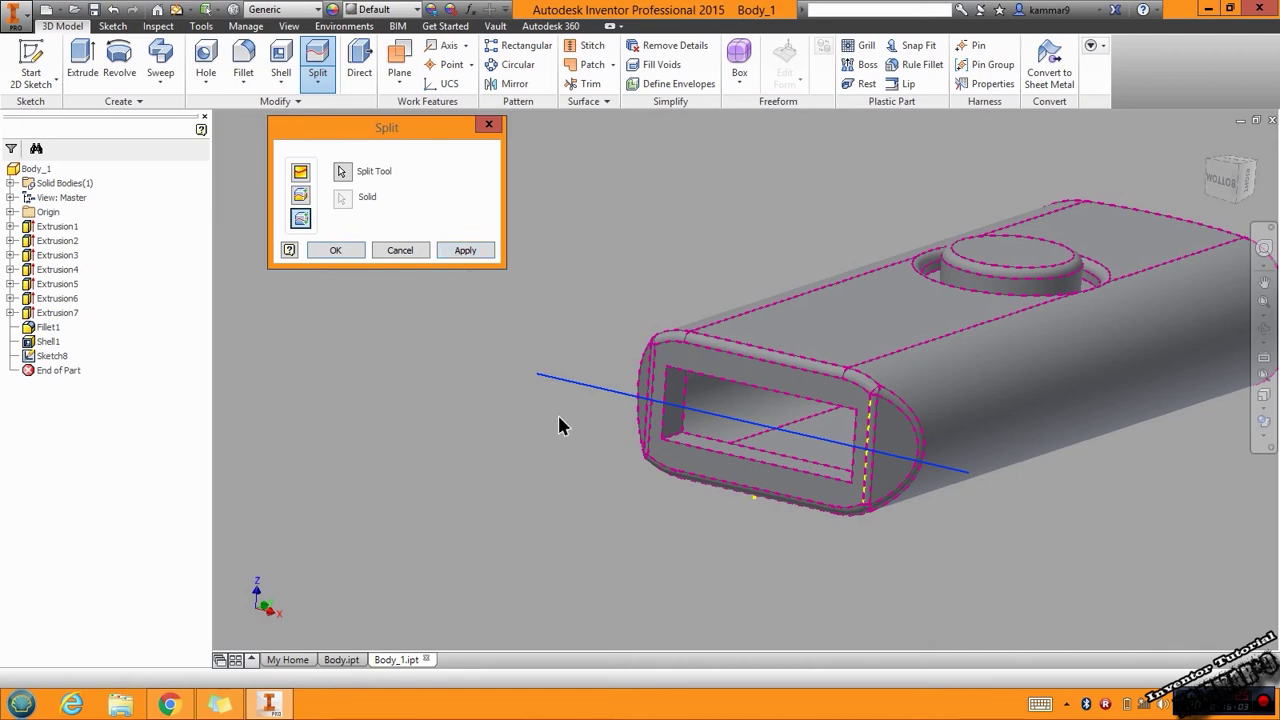
{"action": "scroll", "coordinate": [560, 423], "scroll_direction": "down", "scroll_amount": 3}
{"action": "left_click", "coordinate": [465, 250]}
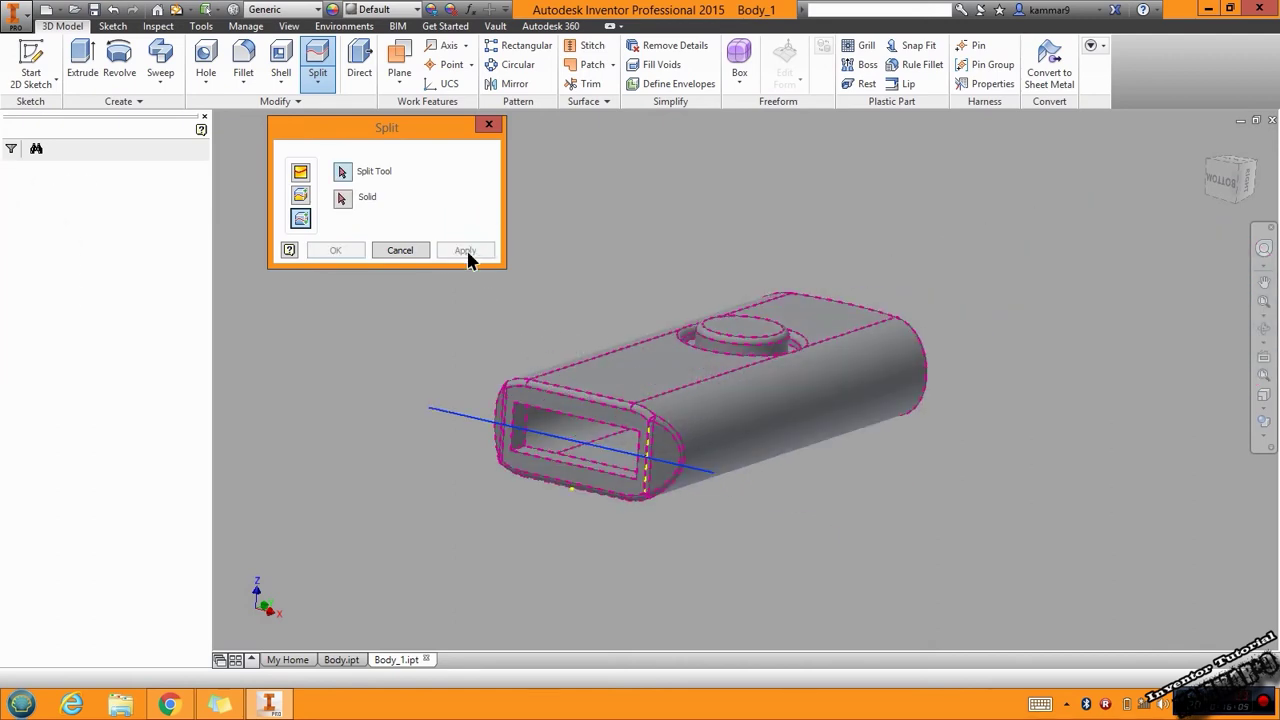
{"action": "left_click", "coordinate": [400, 250]}
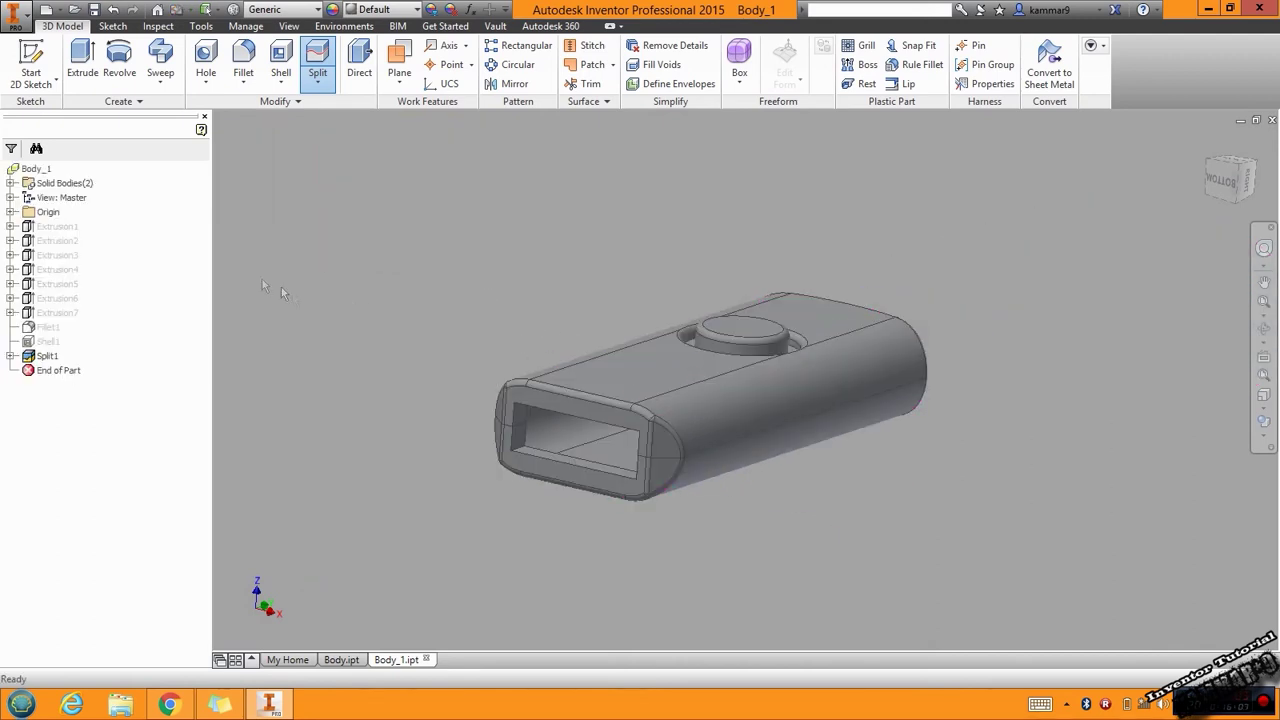
- Expand Solid Bodies and highlight Solid2 to check its extent
{"action": "left_click", "coordinate": [11, 183]}
{"action": "left_click", "coordinate": [58, 197]}
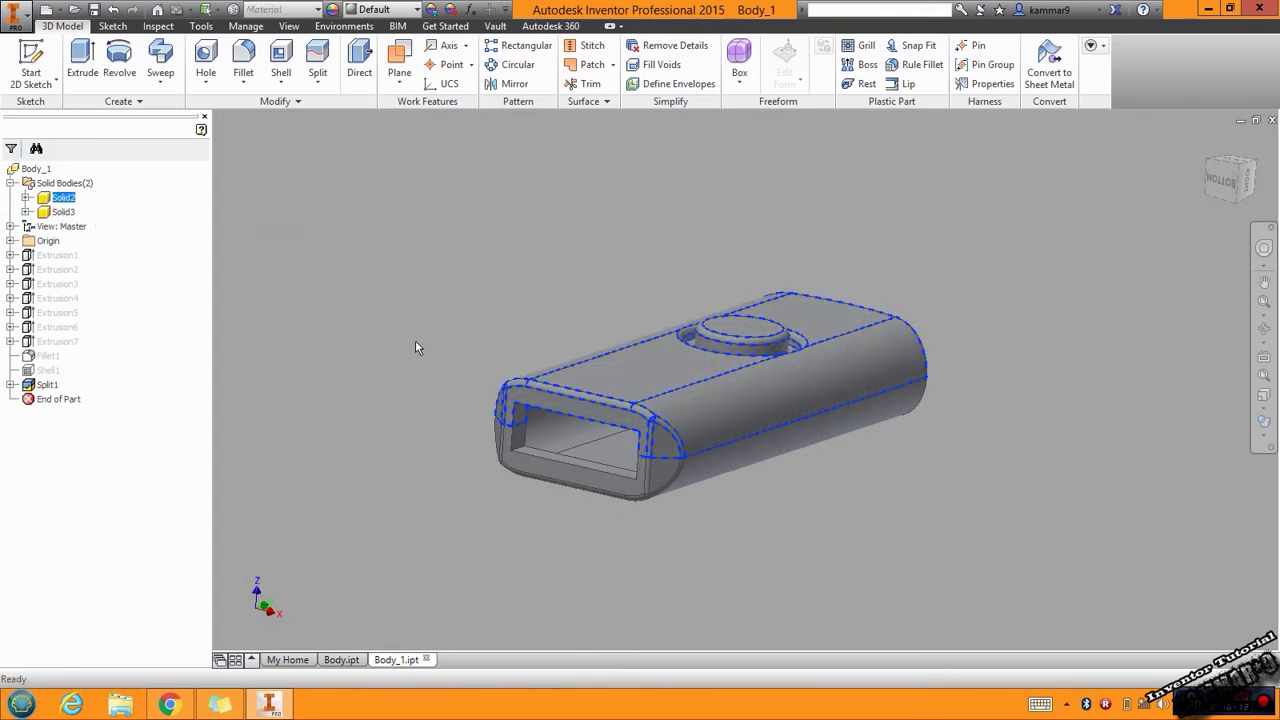
{"action": "left_click", "coordinate": [553, 318]}
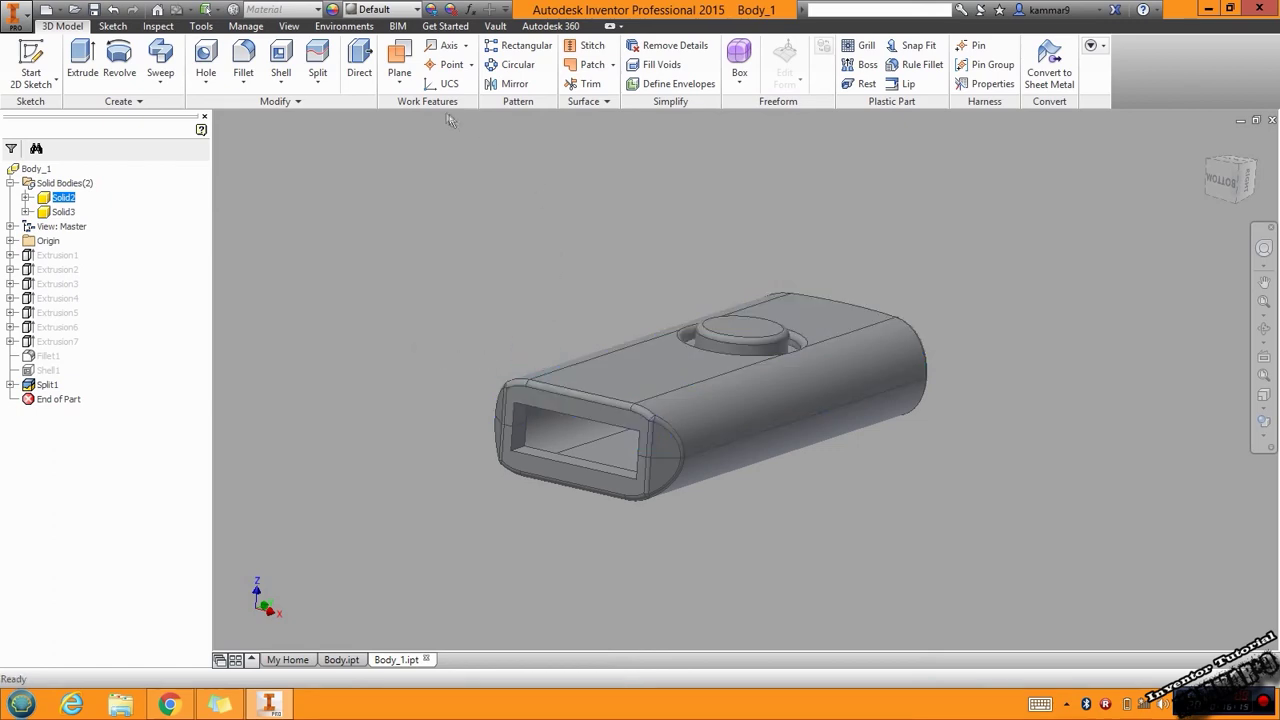
{"action": "left_click", "coordinate": [243, 62]}
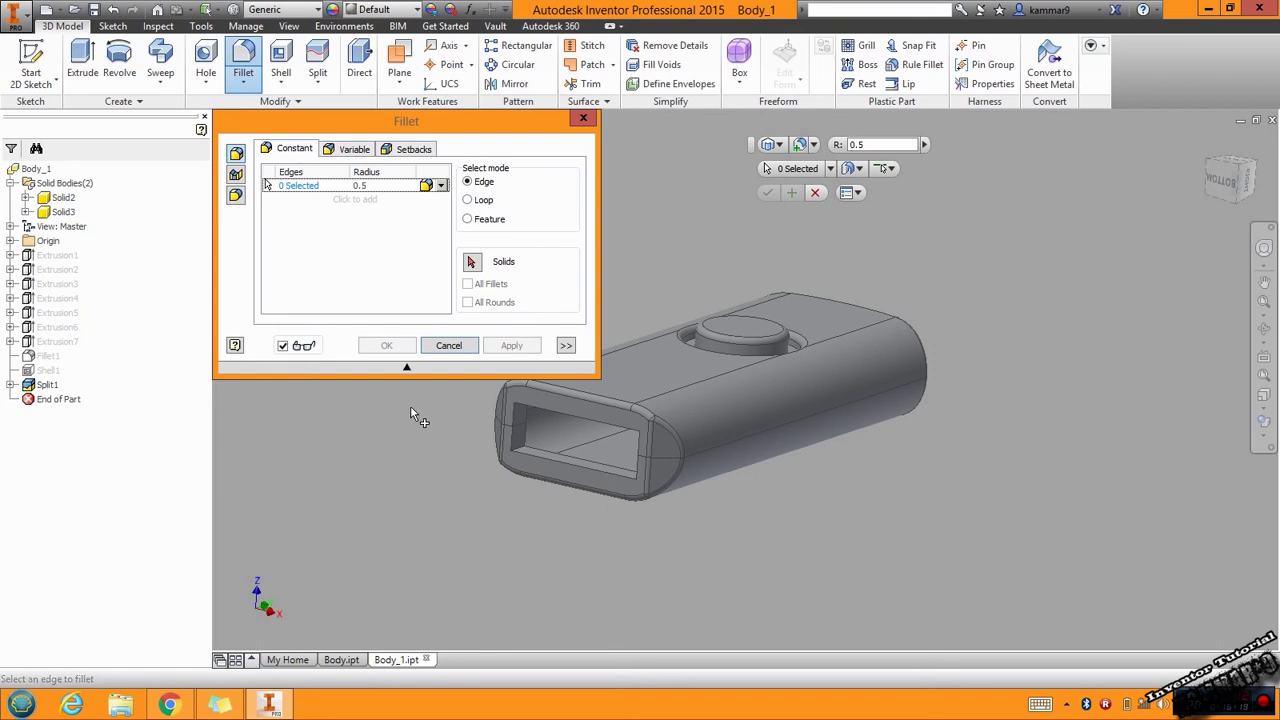
- Round the first solid's split-line edge chain with a 0.1 fillet (Fillet2)
{"action": "left_click", "coordinate": [875, 144]}
{"action": "type", "text": "0.1"}
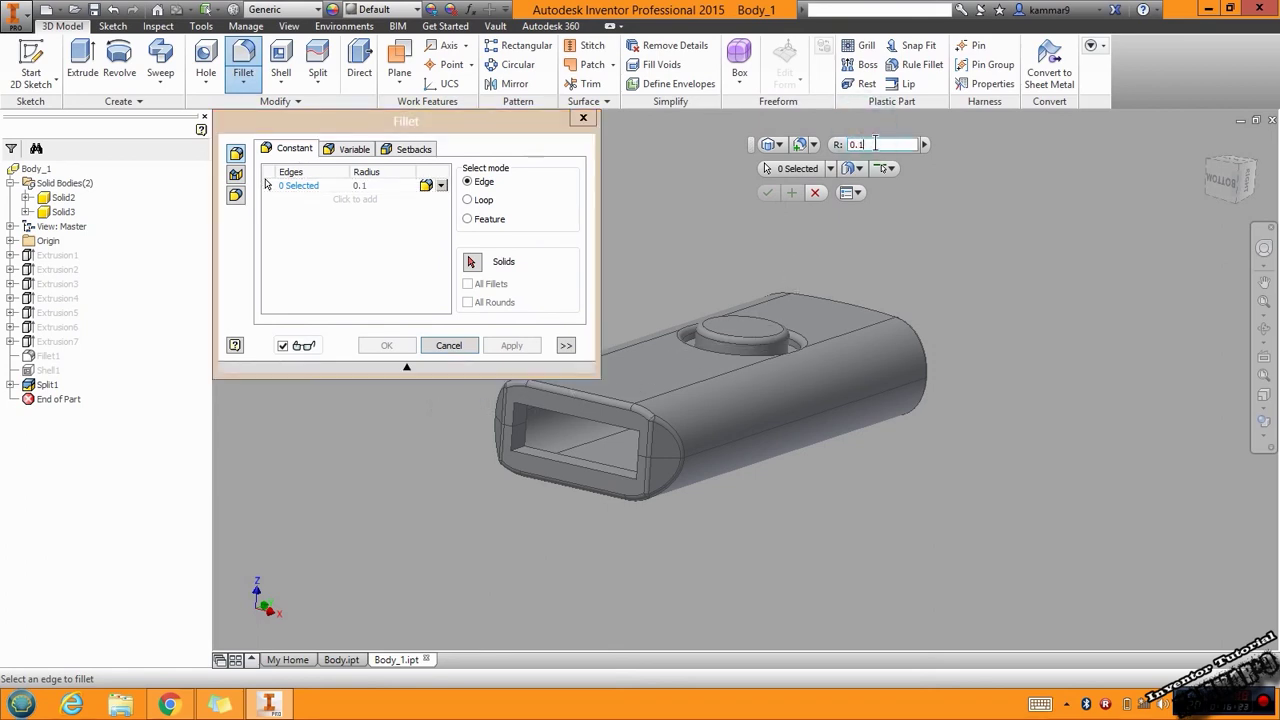
{"action": "scroll", "coordinate": [600, 493], "scroll_direction": "down", "scroll_amount": 3}
{"action": "scroll", "coordinate": [652, 436], "scroll_direction": "down", "scroll_amount": 3}
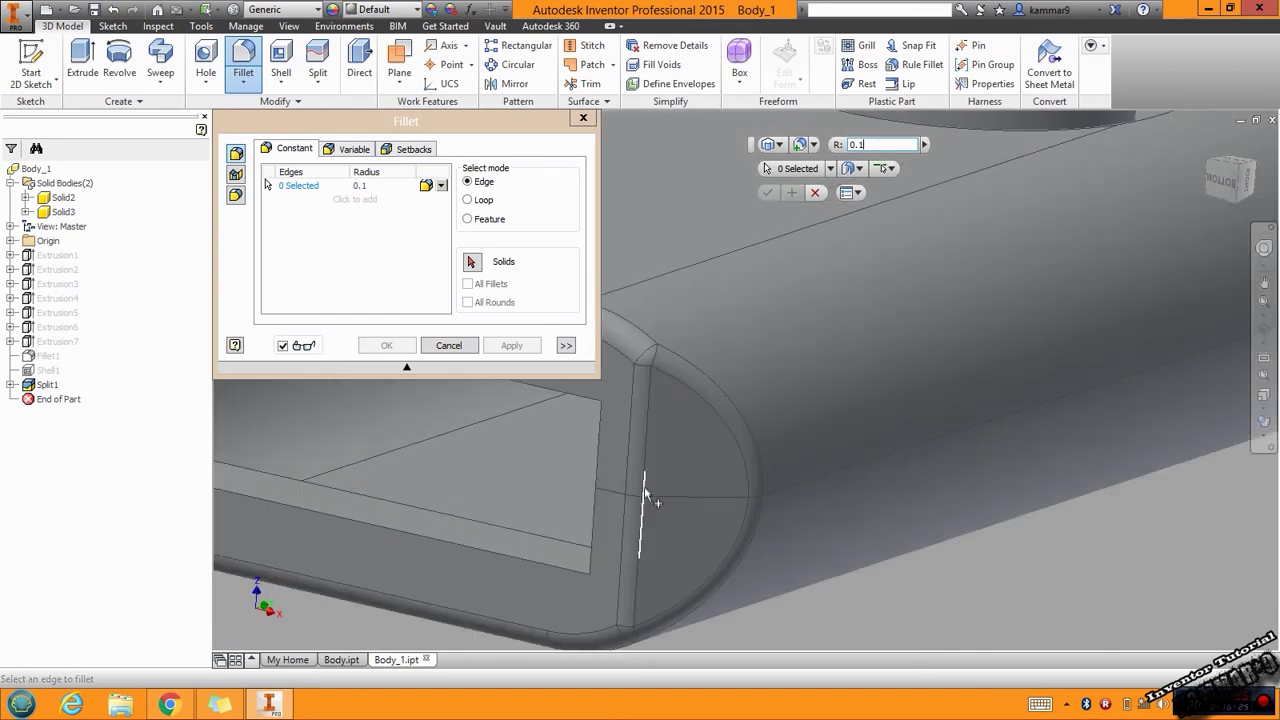
{"action": "left_click", "coordinate": [634, 495]}
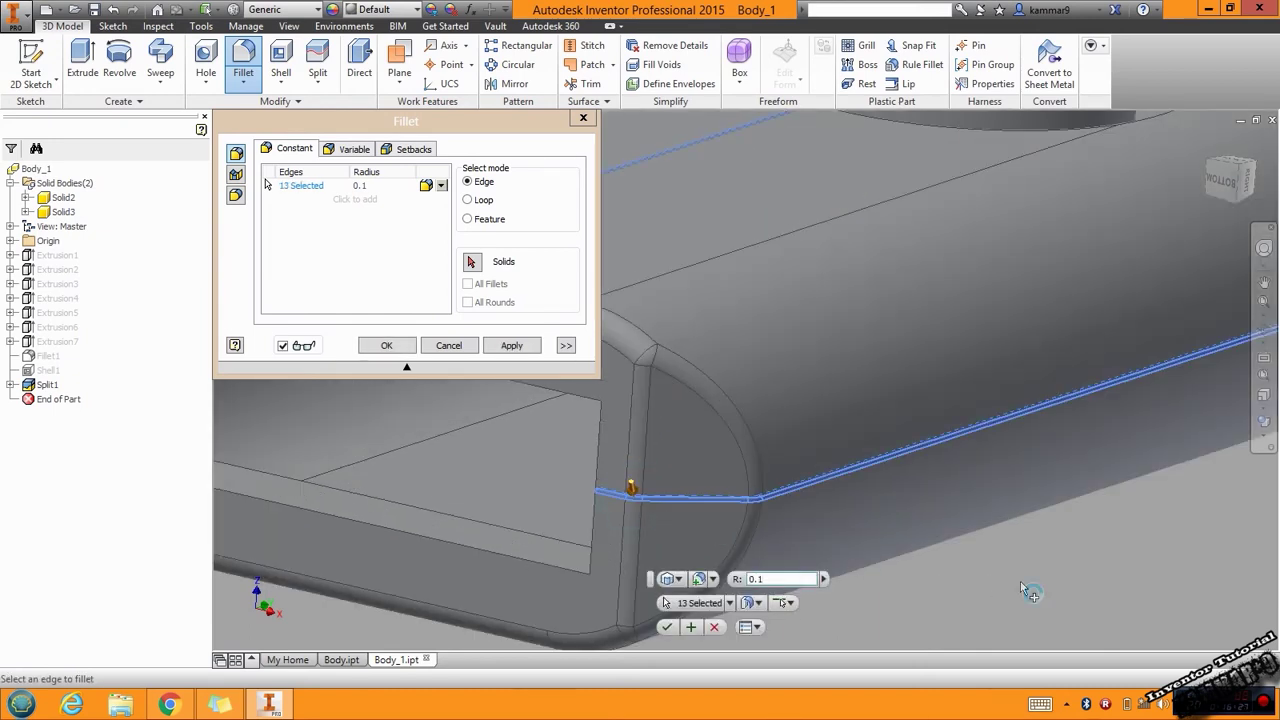
{"action": "scroll", "coordinate": [1020, 592], "scroll_direction": "down", "scroll_amount": 5}
{"action": "middle_click_drag", "start_coordinate": [1000, 590], "coordinate": [850, 565]}
{"action": "scroll", "coordinate": [873, 503], "scroll_direction": "up", "scroll_amount": 5}
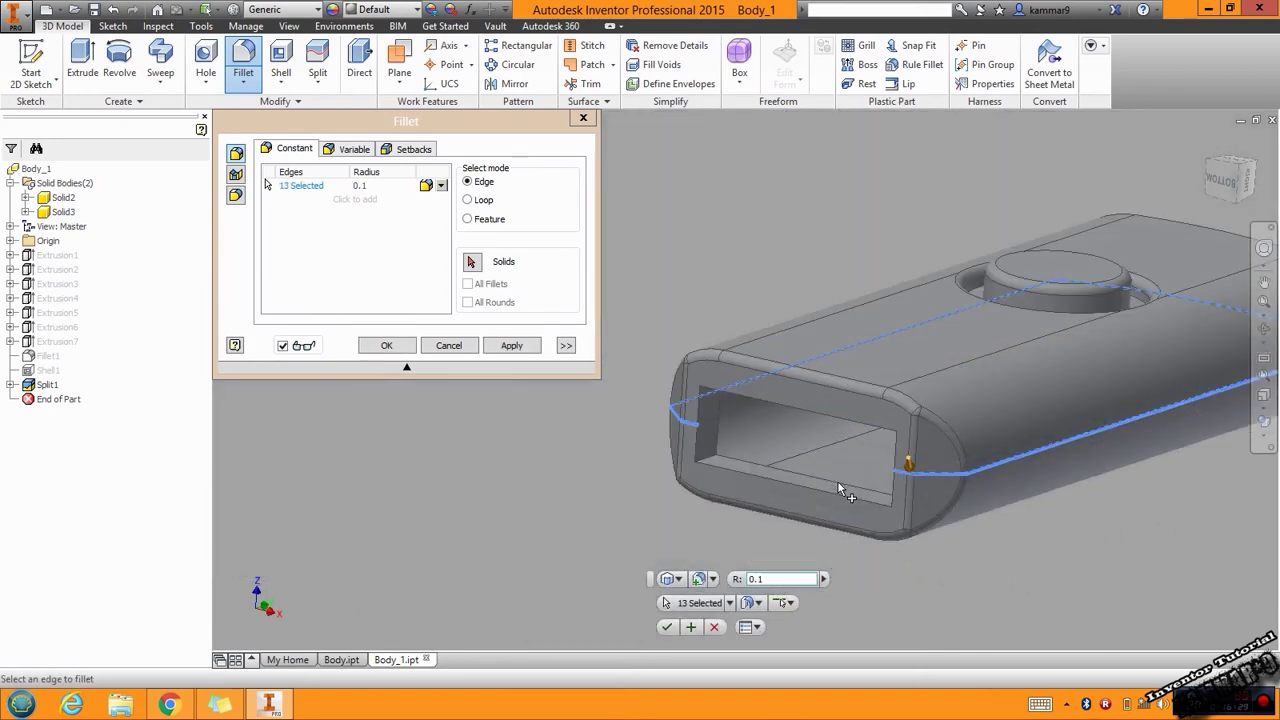
{"action": "left_click", "coordinate": [668, 627]}
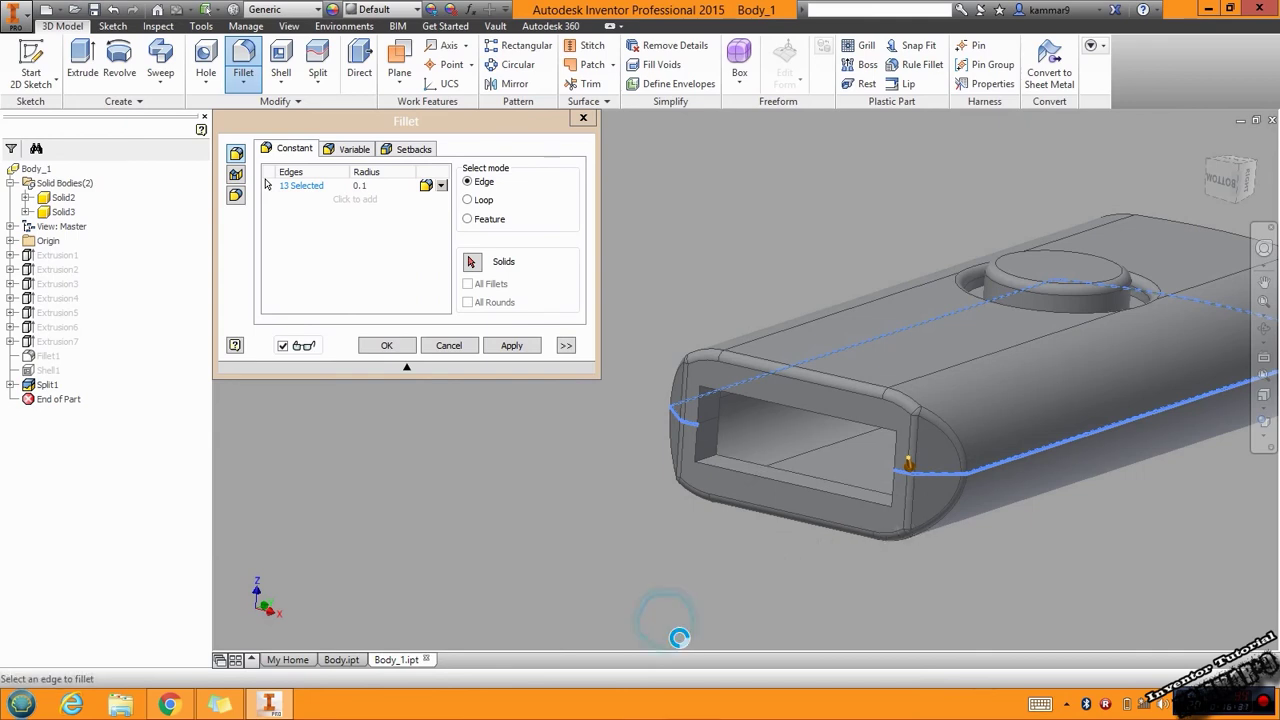
- Add a 0.1 fillet on the other solid's 13 split-line edges (Fillet3) and inspect the rounding
{"action": "left_click", "coordinate": [243, 55]}
{"action": "scroll", "coordinate": [991, 486], "scroll_direction": "up", "scroll_amount": 5}
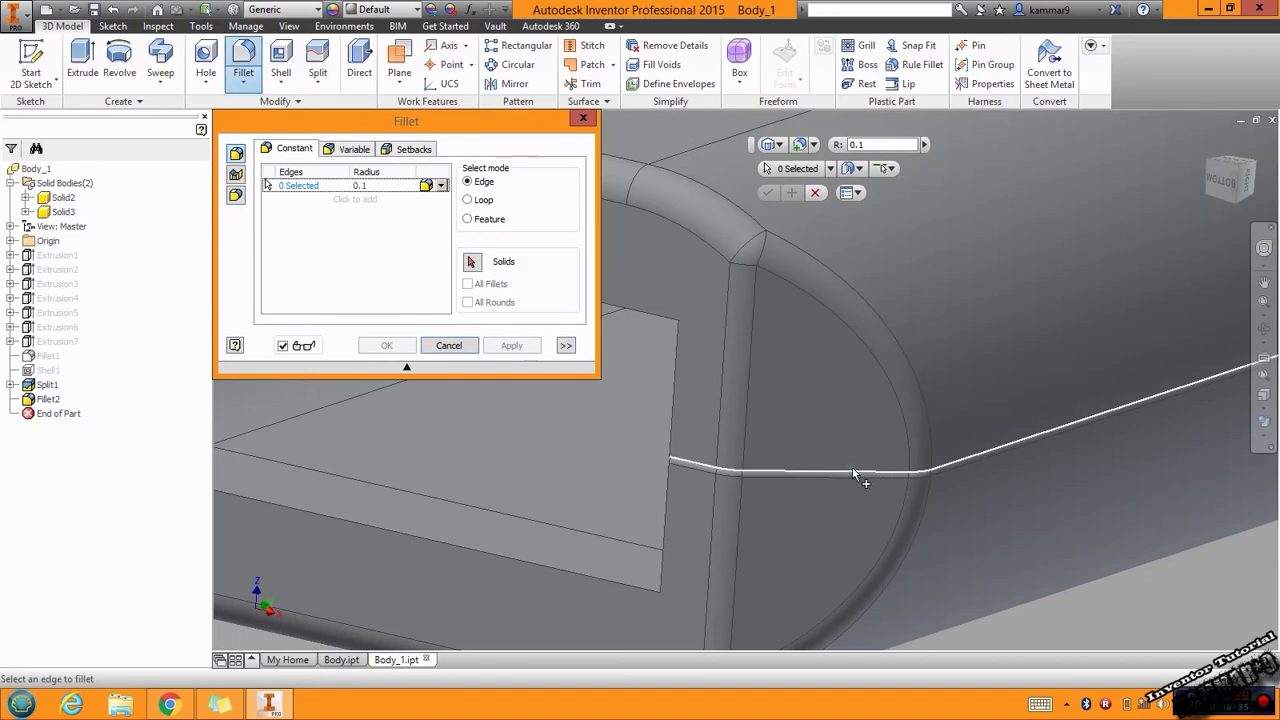
{"action": "left_click", "coordinate": [860, 472]}
{"action": "left_click", "coordinate": [905, 381]}
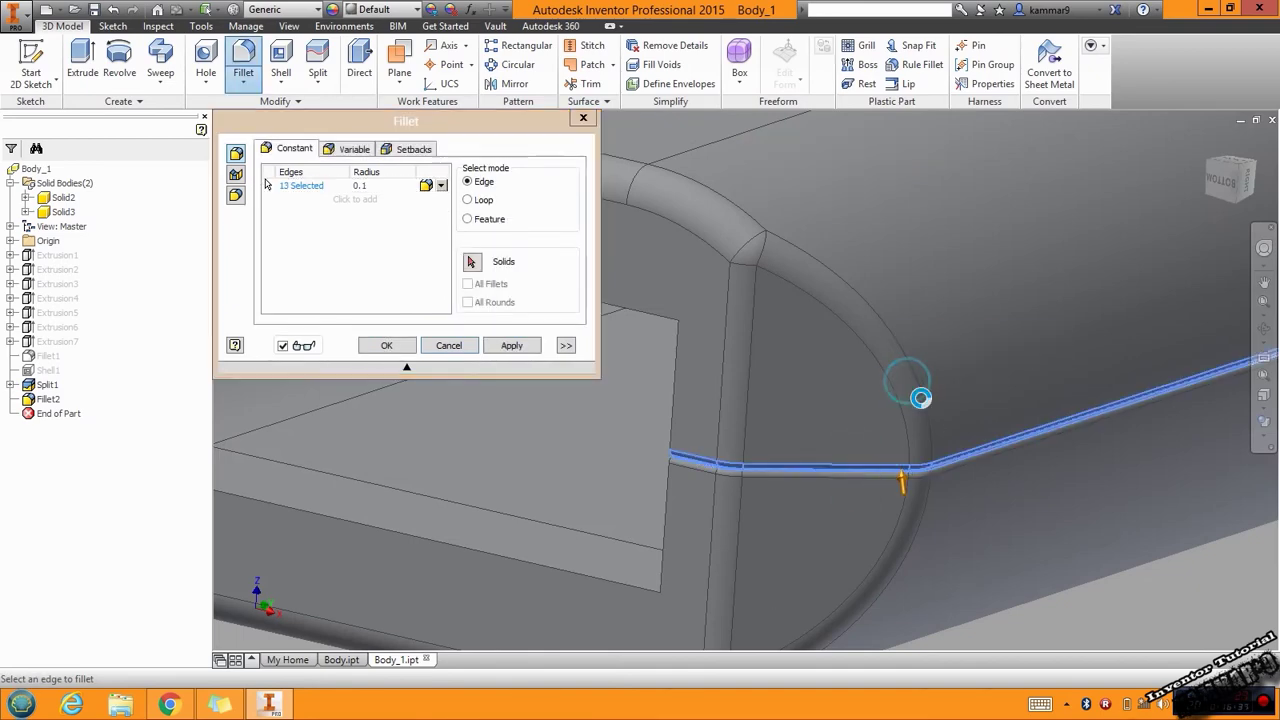
{"action": "scroll", "coordinate": [957, 583], "scroll_direction": "down", "scroll_amount": 2}
{"action": "scroll", "coordinate": [860, 523], "scroll_direction": "down", "scroll_amount": 4}
{"action": "mouse_move", "coordinate": [860, 523]}
{"action": "middle_mouse_down", "text": "shift"}
{"action": "mouse_move", "coordinate": [600, 422]}
{"action": "mouse_move", "coordinate": [528, 428]}
{"action": "mouse_move", "coordinate": [806, 428]}
{"action": "mouse_move", "coordinate": [903, 409]}
{"action": "mouse_move", "coordinate": [766, 423]}
{"action": "mouse_move", "coordinate": [771, 531]}
{"action": "middle_mouse_up", "text": "shift"}
{"action": "scroll", "coordinate": [745, 475], "scroll_direction": "up", "scroll_amount": 5}
{"action": "scroll", "coordinate": [745, 475], "scroll_direction": "down", "scroll_amount": 3}
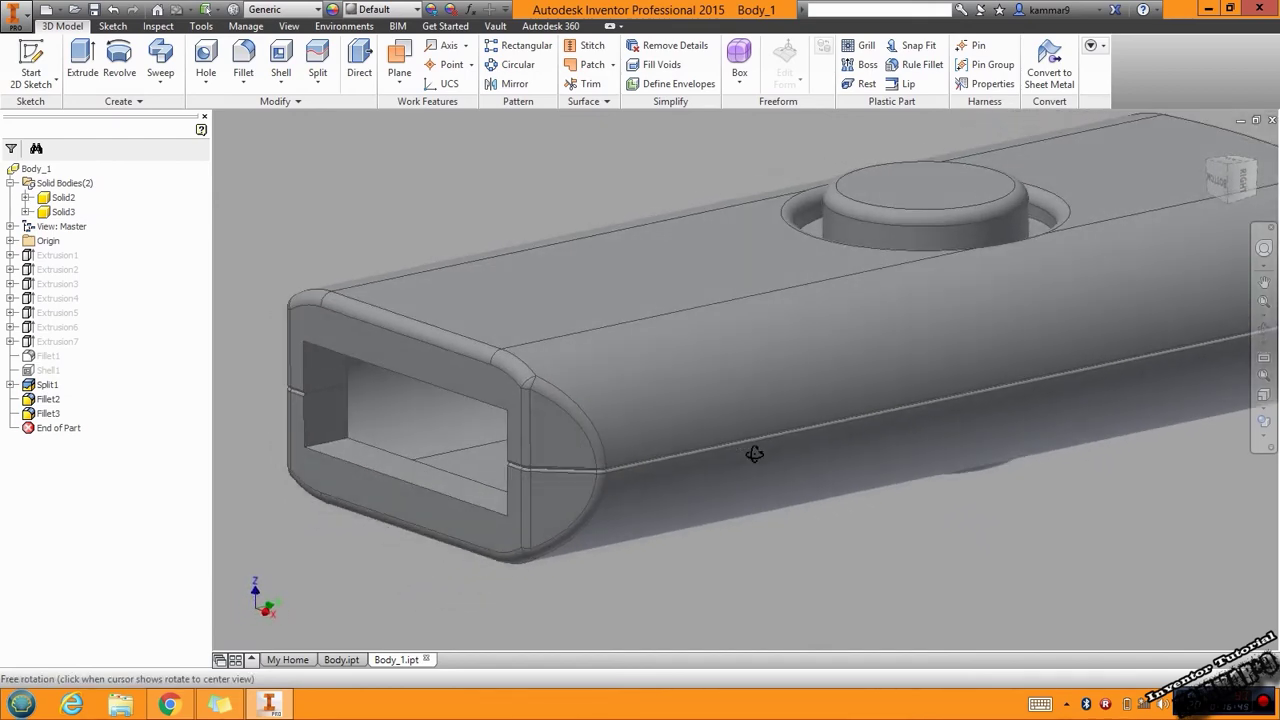
{"action": "scroll", "coordinate": [770, 585], "scroll_direction": "down", "scroll_amount": 2}
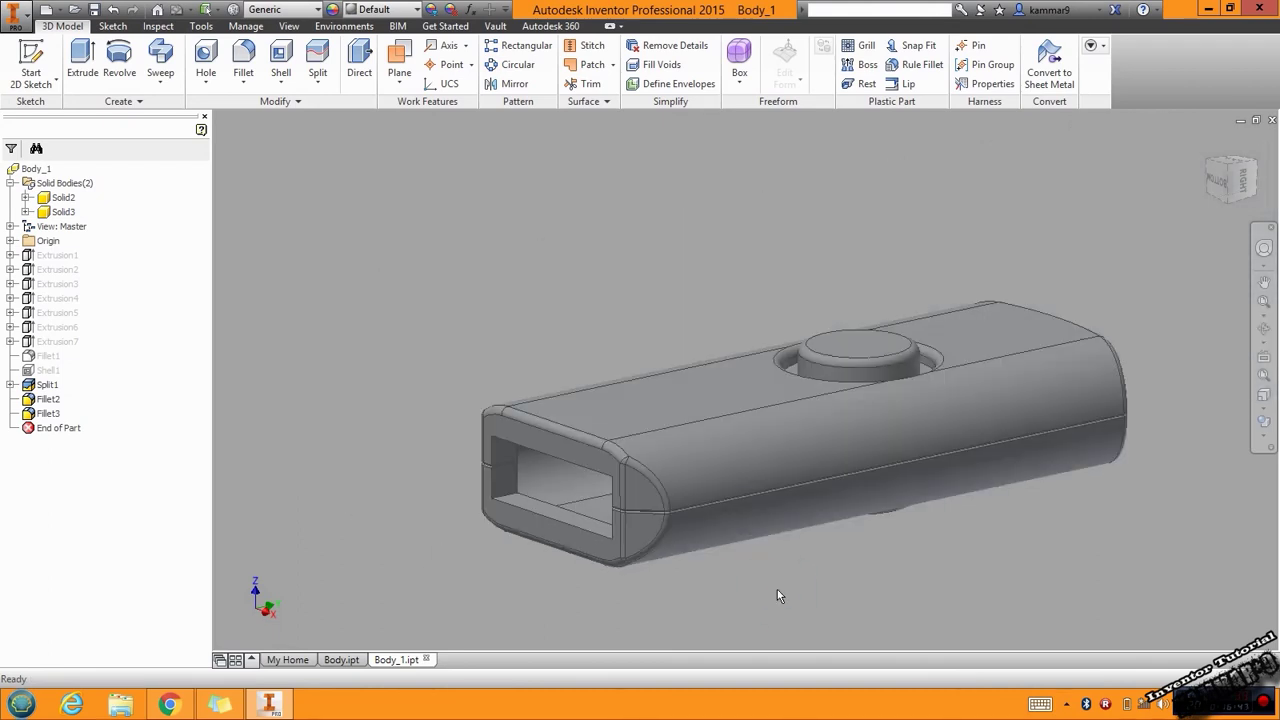
{"action": "mouse_move", "coordinate": [777, 589]}
{"action": "middle_mouse_down"}
{"action": "mouse_move", "coordinate": [814, 586]}
{"action": "mouse_move", "coordinate": [792, 577]}
{"action": "middle_mouse_up"}
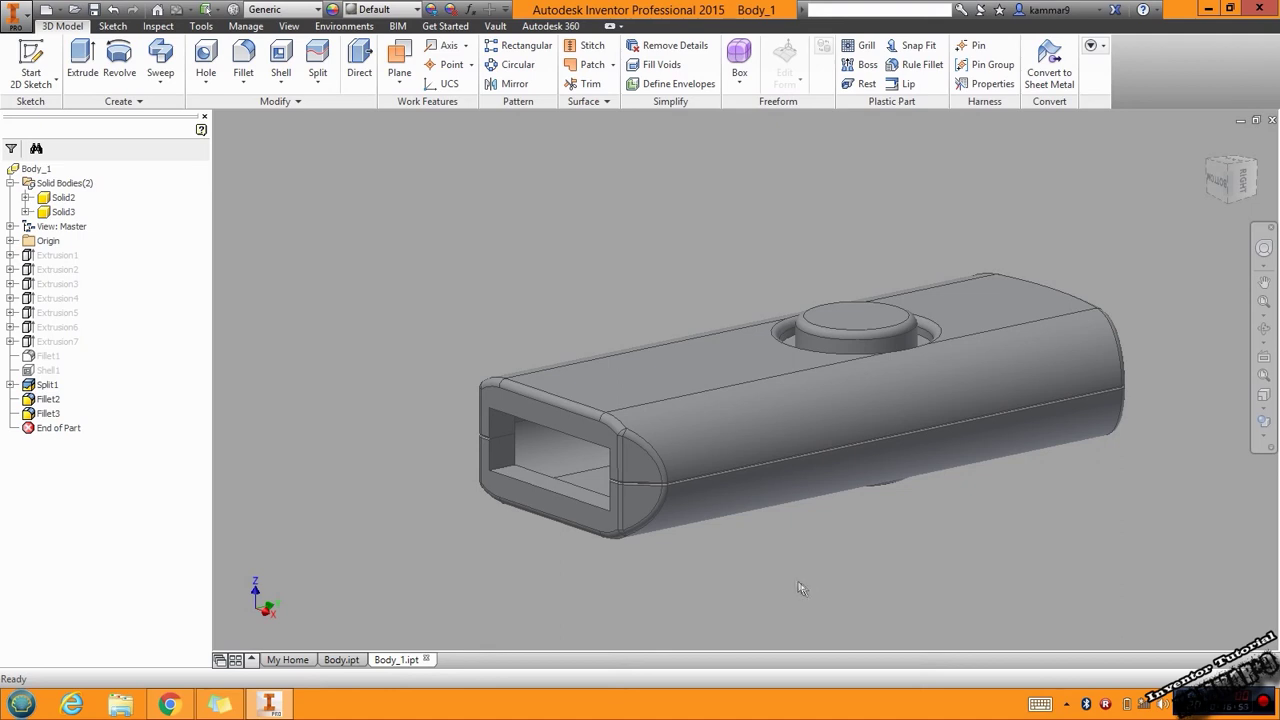
{"action": "middle_click_drag", "start_coordinate": [831, 523], "coordinate": [818, 508]}
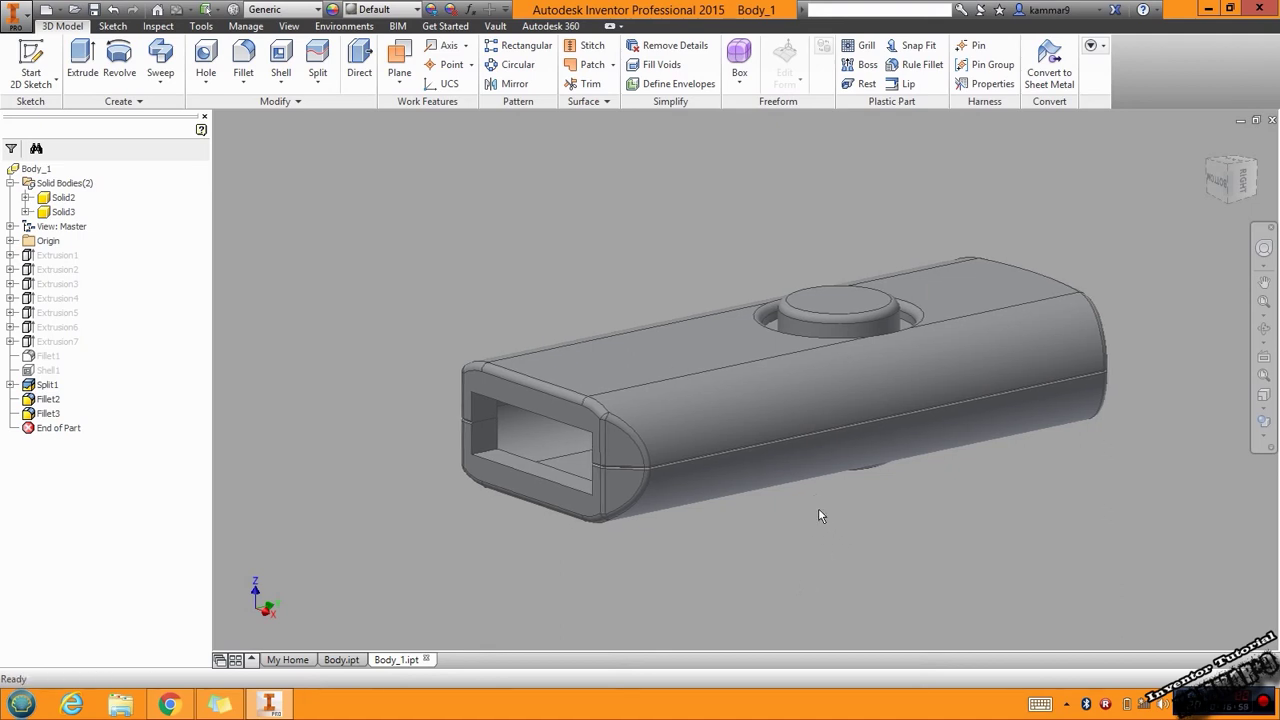
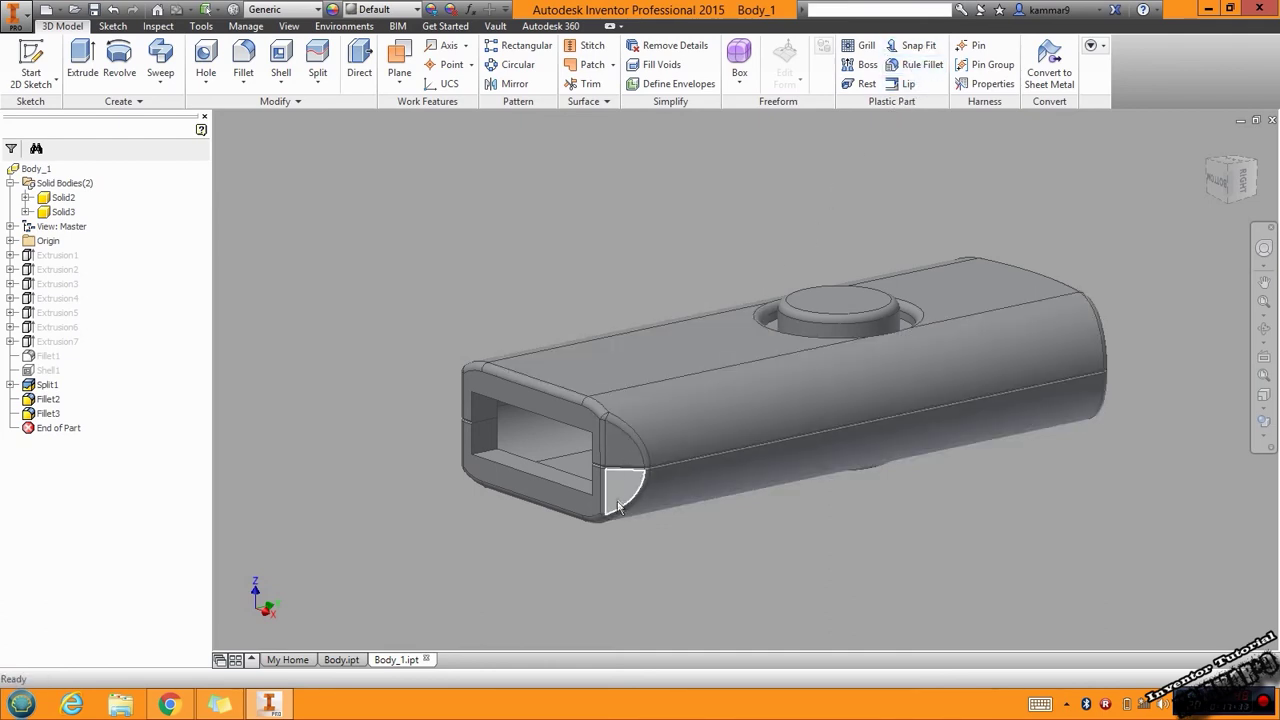
- Pick the lower lip face of the opening, clear the selection, and tilt the model slightly
{"action": "left_click", "coordinate": [547, 493]}
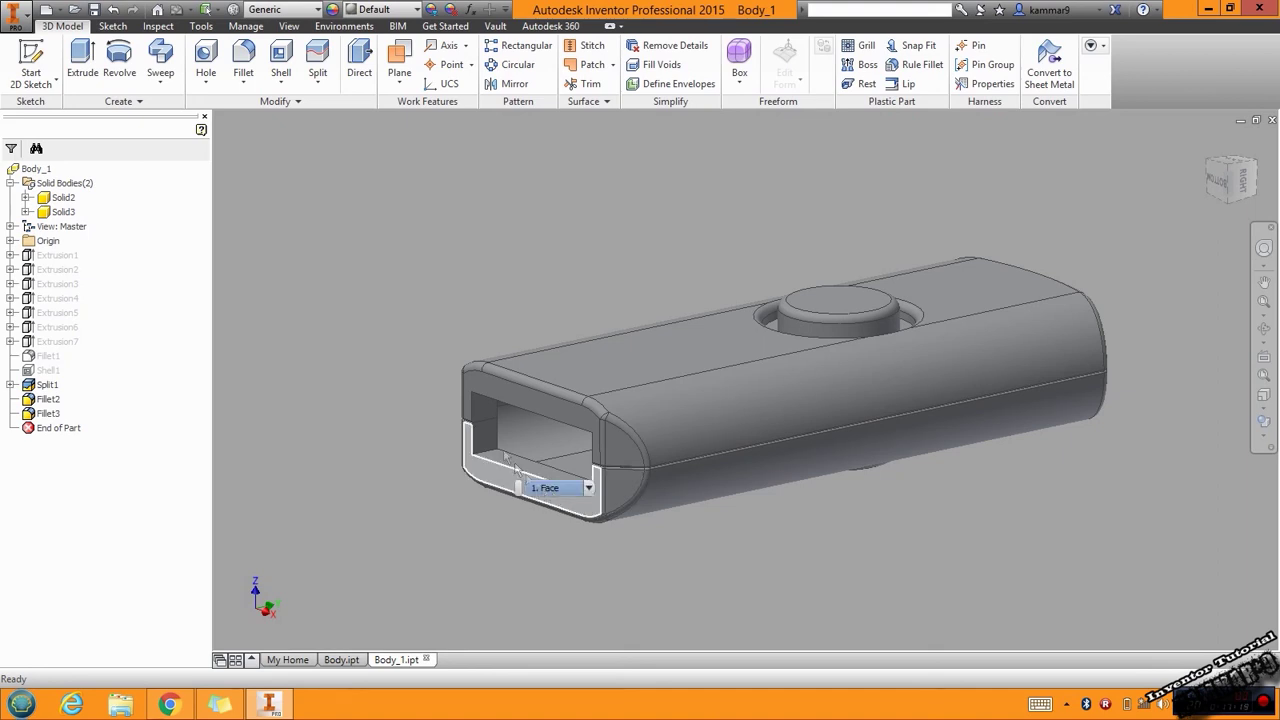
{"action": "left_click", "coordinate": [324, 327]}
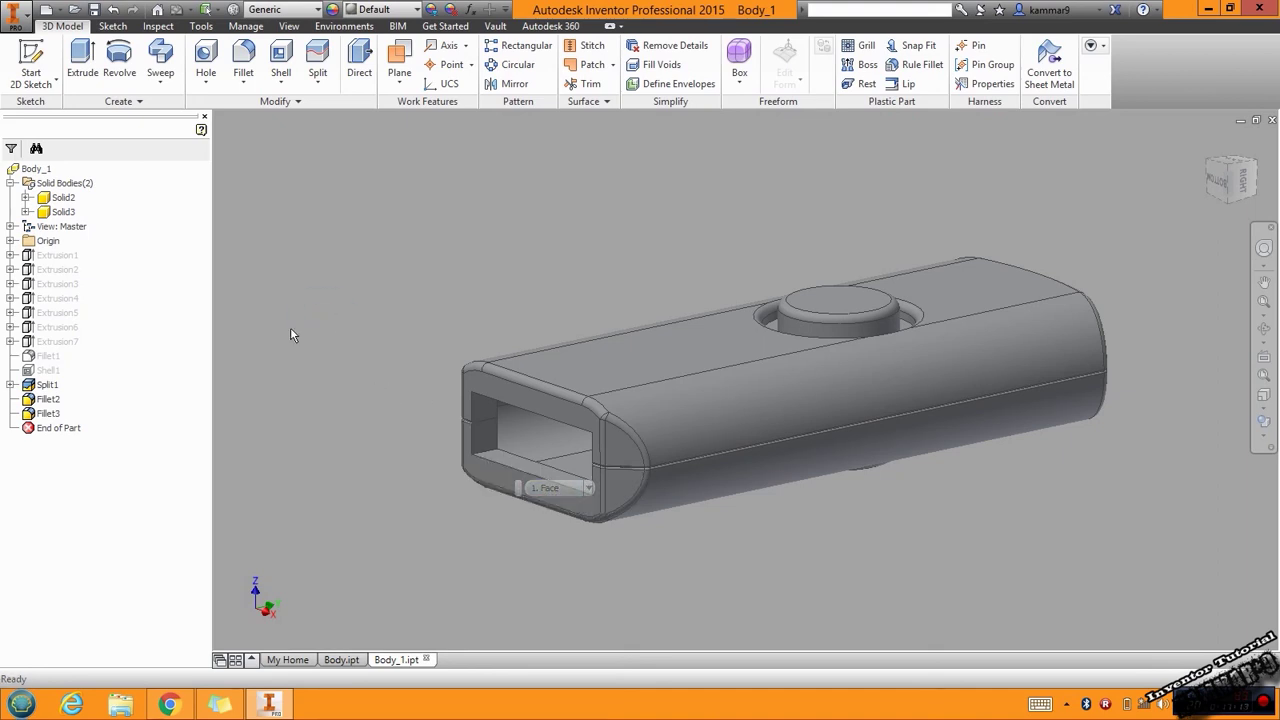
{"action": "middle_click_drag", "start_coordinate": [414, 353], "coordinate": [402, 262], "text": "shift"}
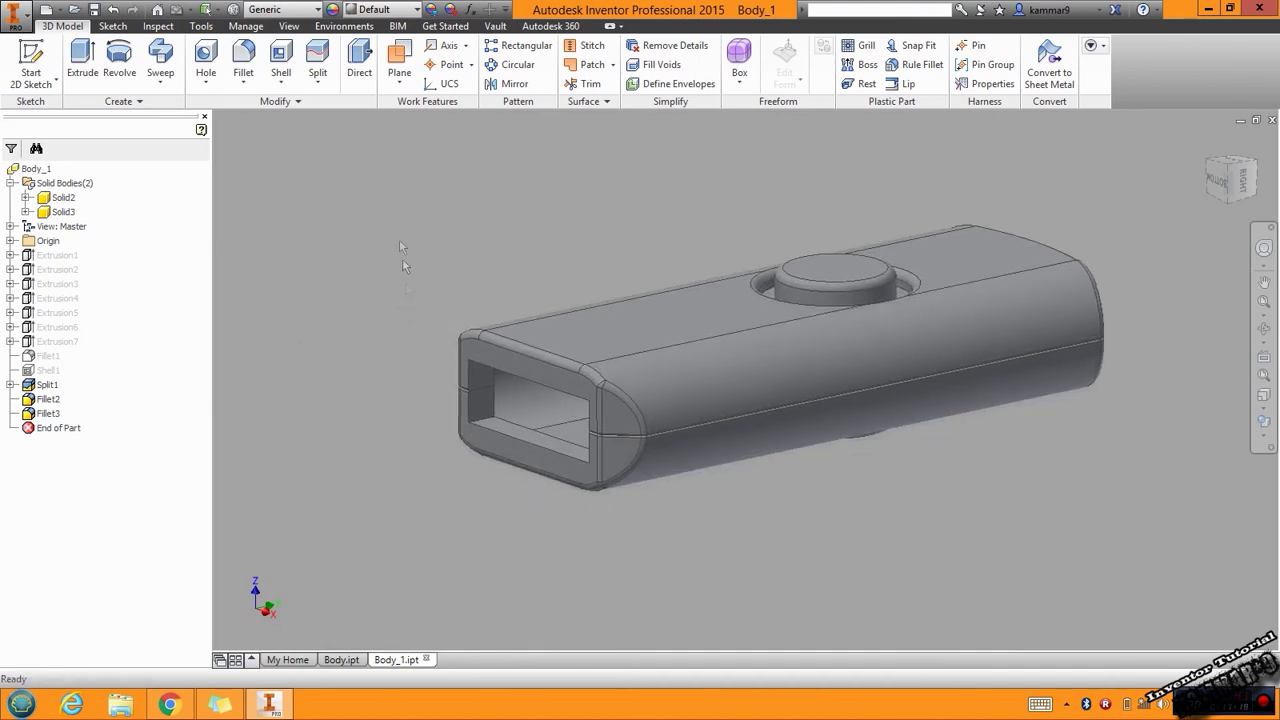
- Open the Appearance Browser on the Inventor Material Library and select the Solid2 body
{"action": "left_click", "coordinate": [333, 9]}
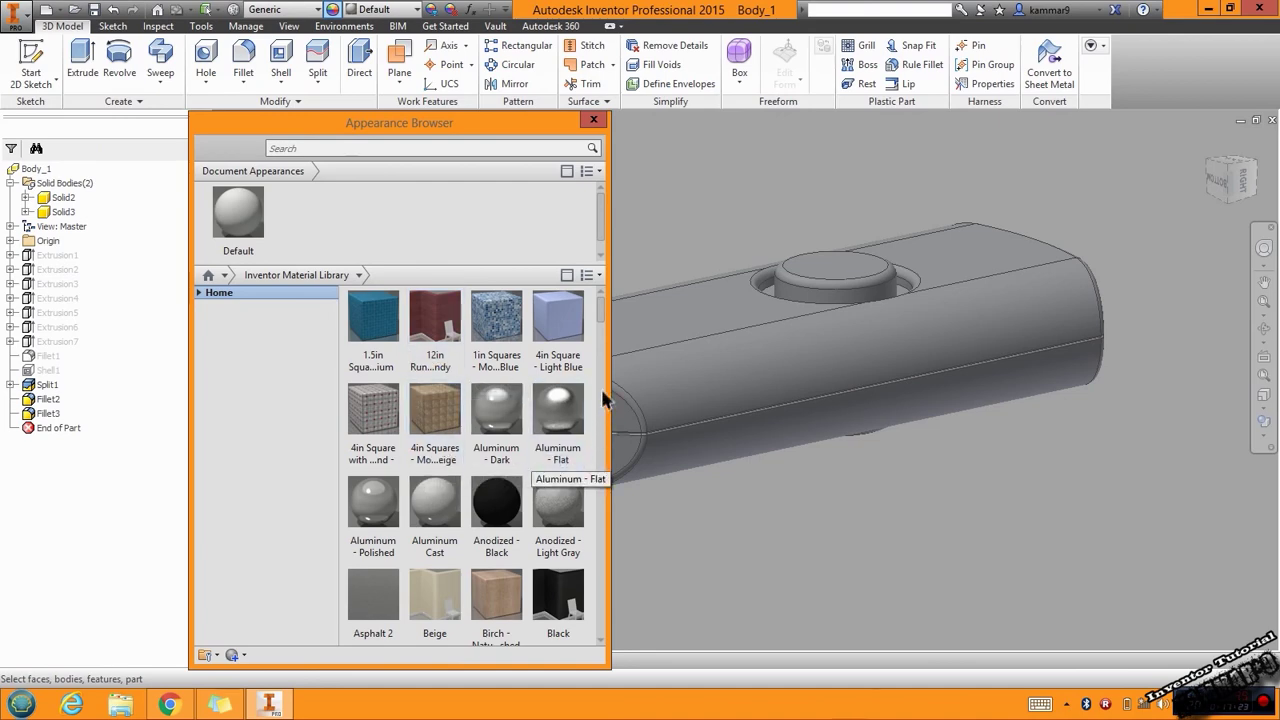
{"action": "mouse_move", "coordinate": [599, 318]}
{"action": "left_mouse_down"}
{"action": "mouse_move", "coordinate": [590, 440]}
{"action": "mouse_move", "coordinate": [594, 426]}
{"action": "left_mouse_up"}
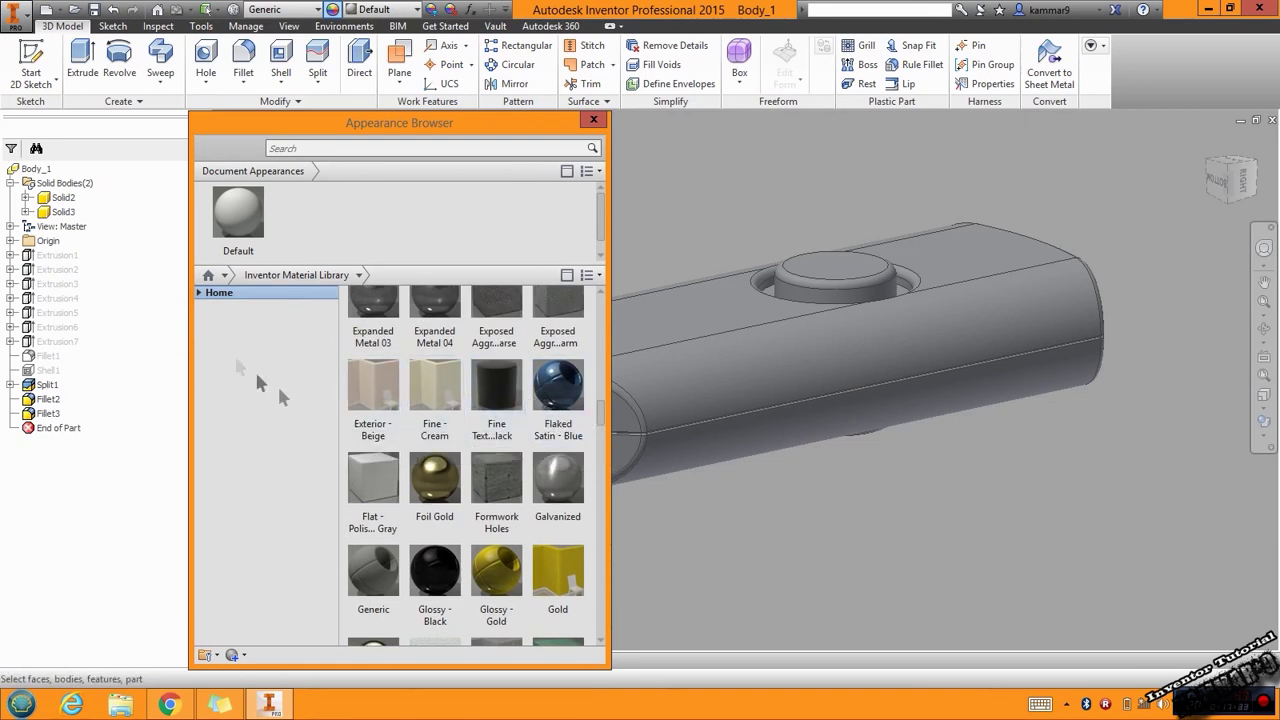
{"action": "scroll", "coordinate": [440, 400], "scroll_direction": "up", "scroll_amount": 1}
{"action": "left_click", "coordinate": [62, 197]}
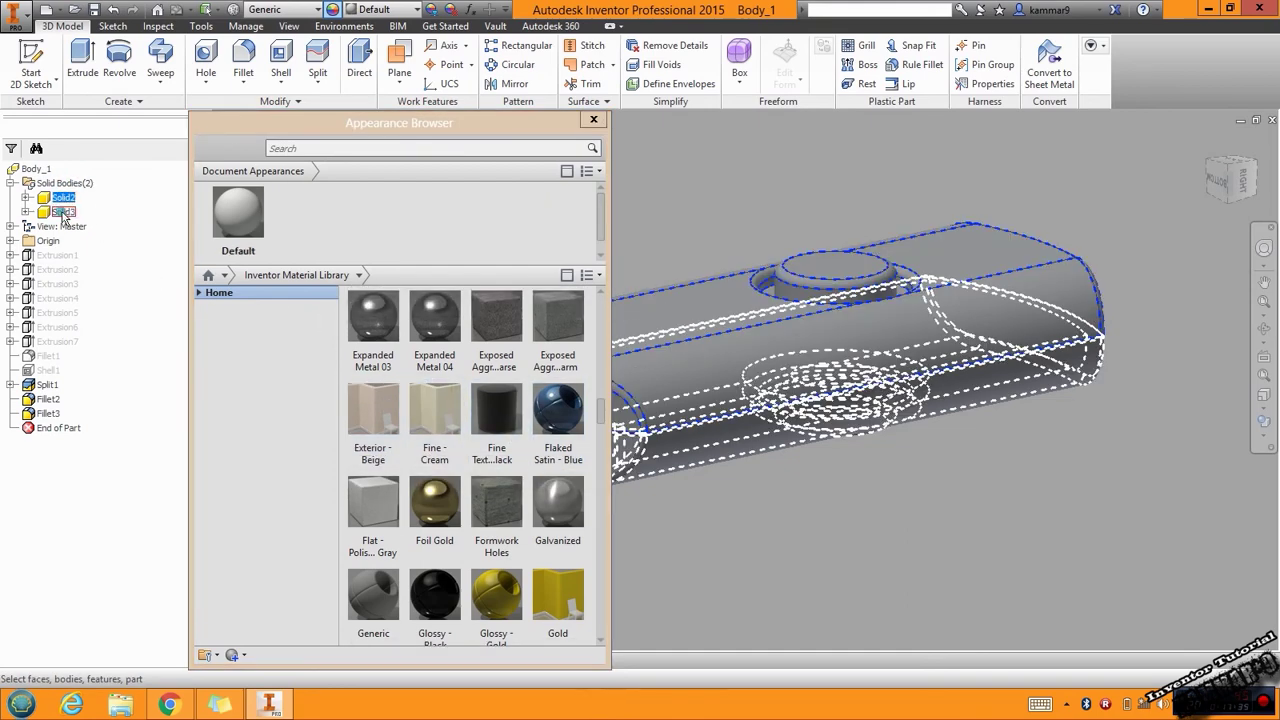
- Select Solid2 and Solid3 together and apply Flaked Satin - Blue to both
{"action": "left_click", "coordinate": [63, 212], "text": "ctrl"}
{"action": "left_click", "coordinate": [546, 452]}
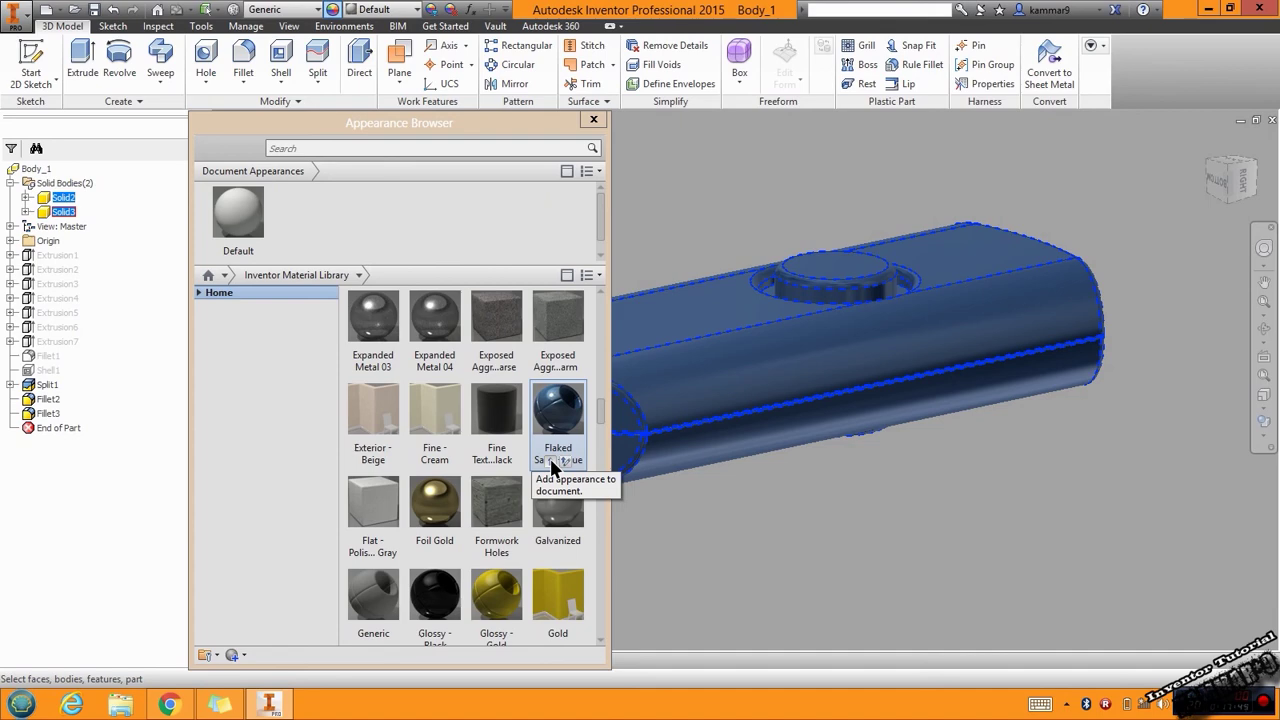
{"action": "left_click", "coordinate": [550, 464]}
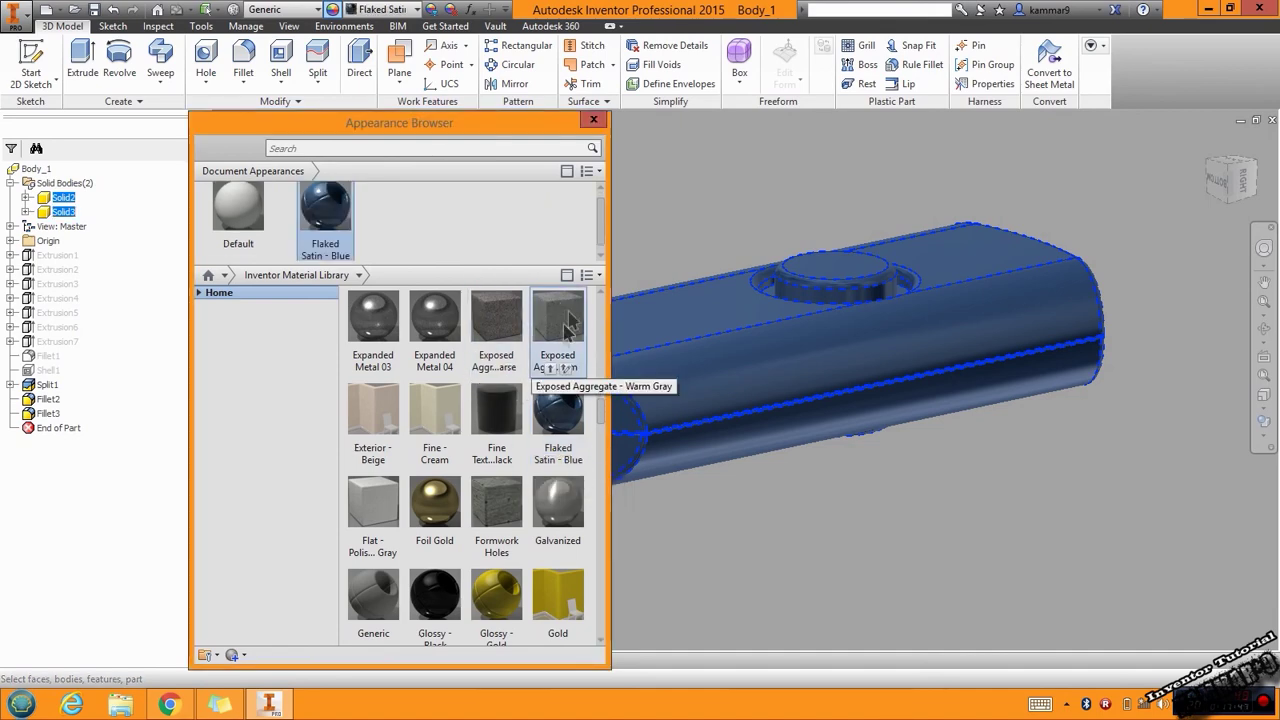
- Clear the body selection, close the Appearance Browser, and return the model to Home View
{"action": "scroll", "coordinate": [528, 500], "scroll_direction": "down", "scroll_amount": 3}
{"action": "scroll", "coordinate": [460, 450], "scroll_direction": "down", "scroll_amount": 3}
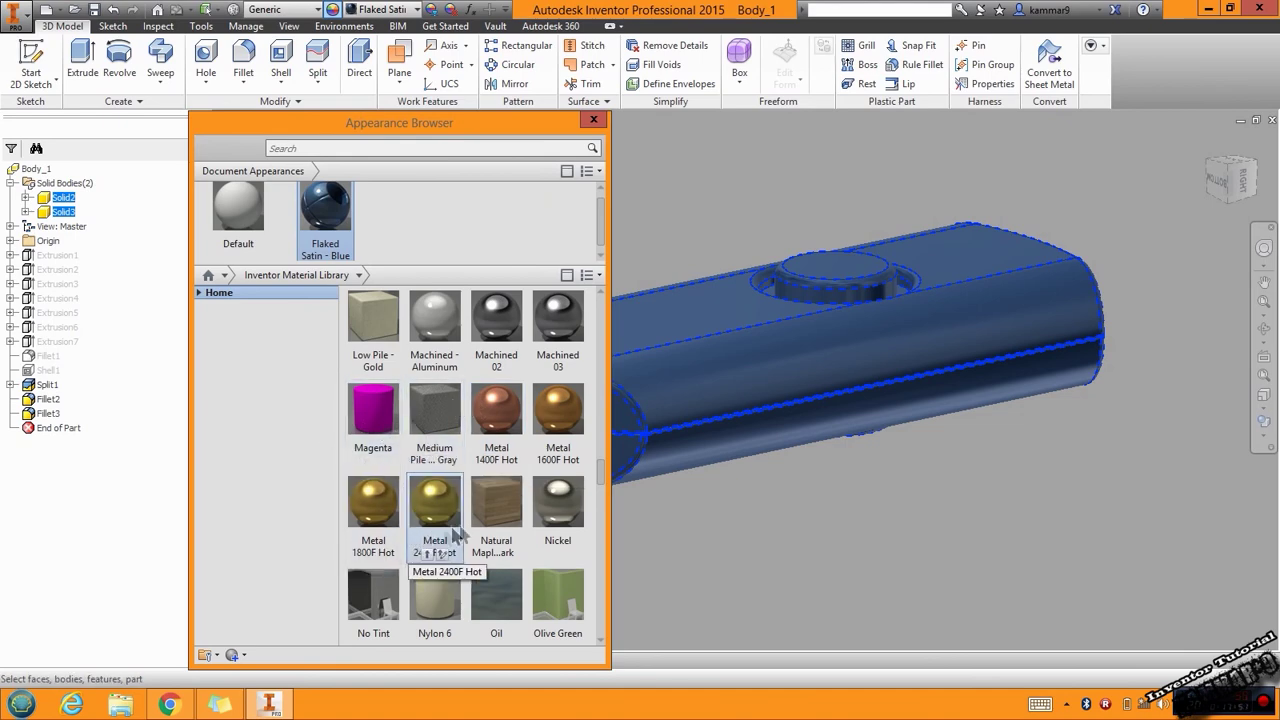
{"action": "scroll", "coordinate": [500, 430], "scroll_direction": "down", "scroll_amount": 3}
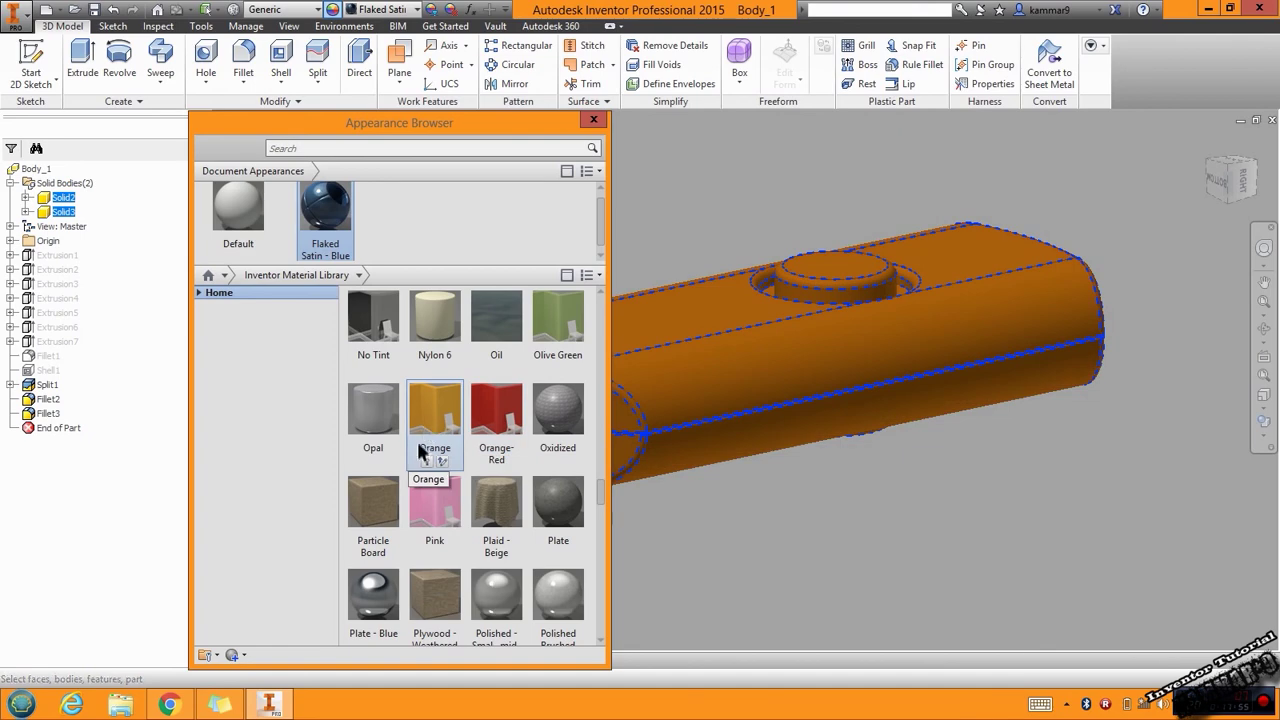
{"action": "scroll", "coordinate": [460, 440], "scroll_direction": "down", "scroll_amount": 3}
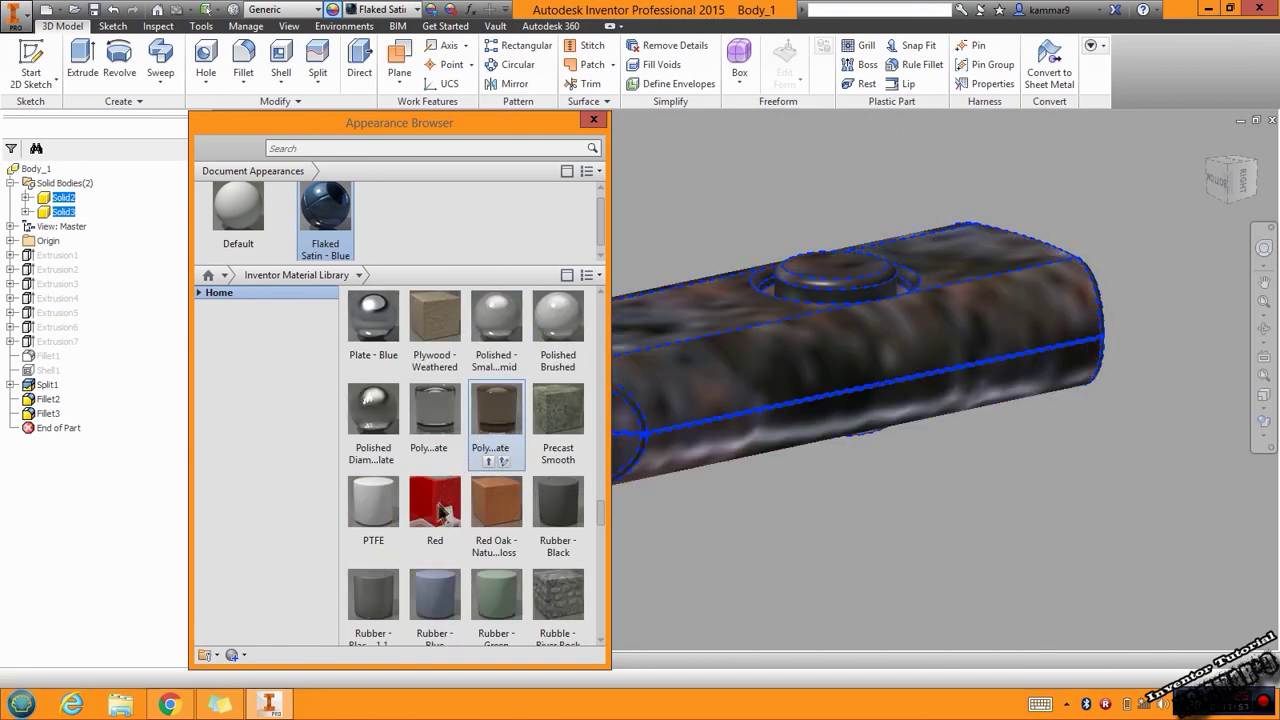
{"action": "scroll", "coordinate": [440, 510], "scroll_direction": "down", "scroll_amount": 3}
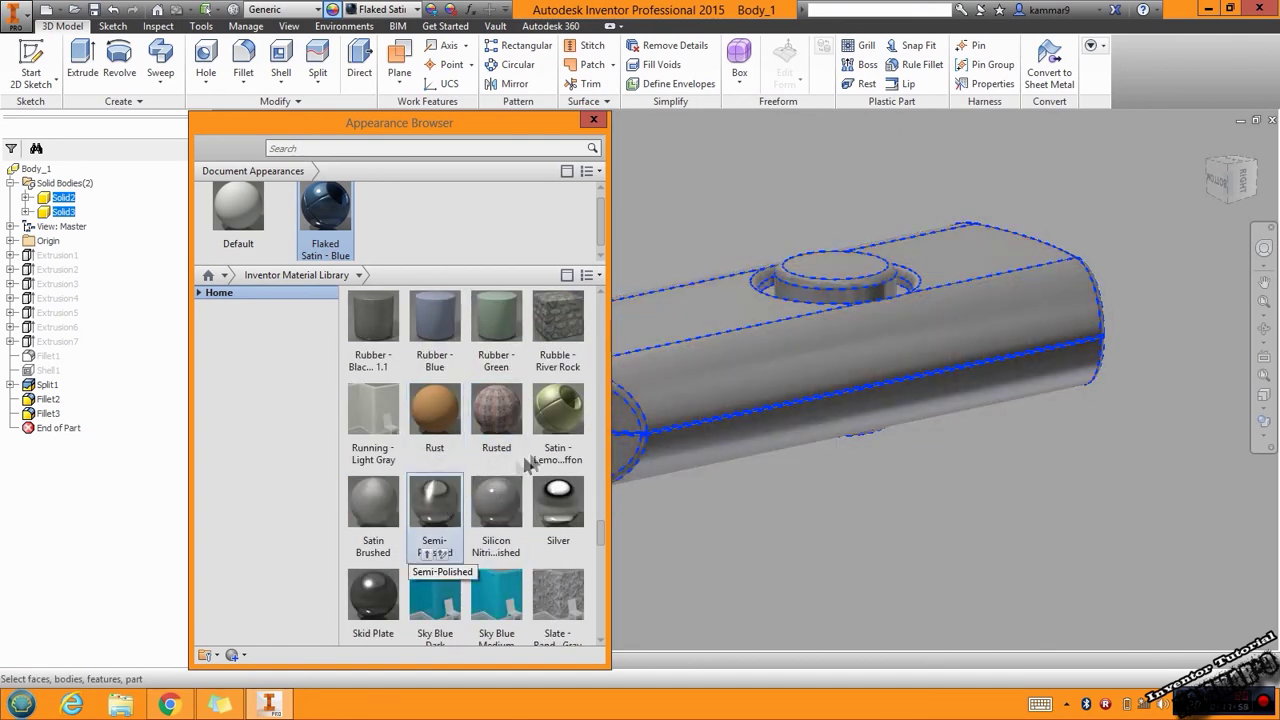
{"action": "left_click_drag", "start_coordinate": [481, 127], "coordinate": [457, 132]}
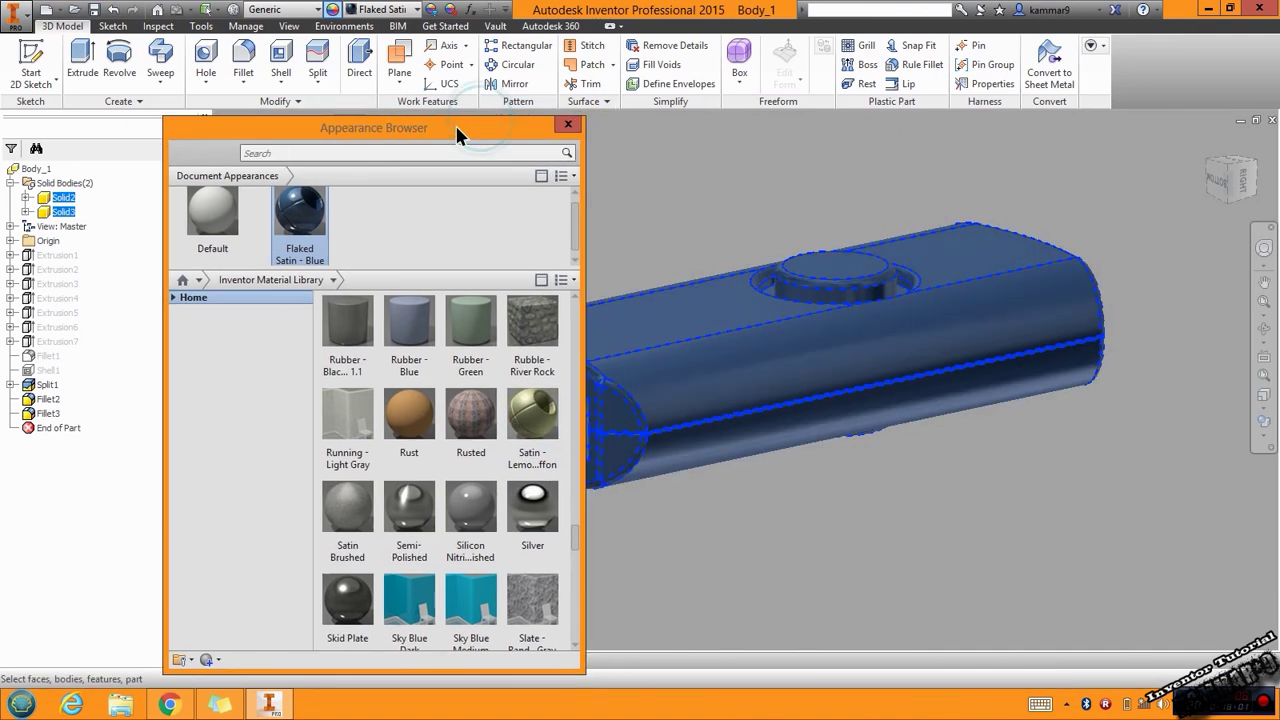
{"action": "key", "text": "Escape"}
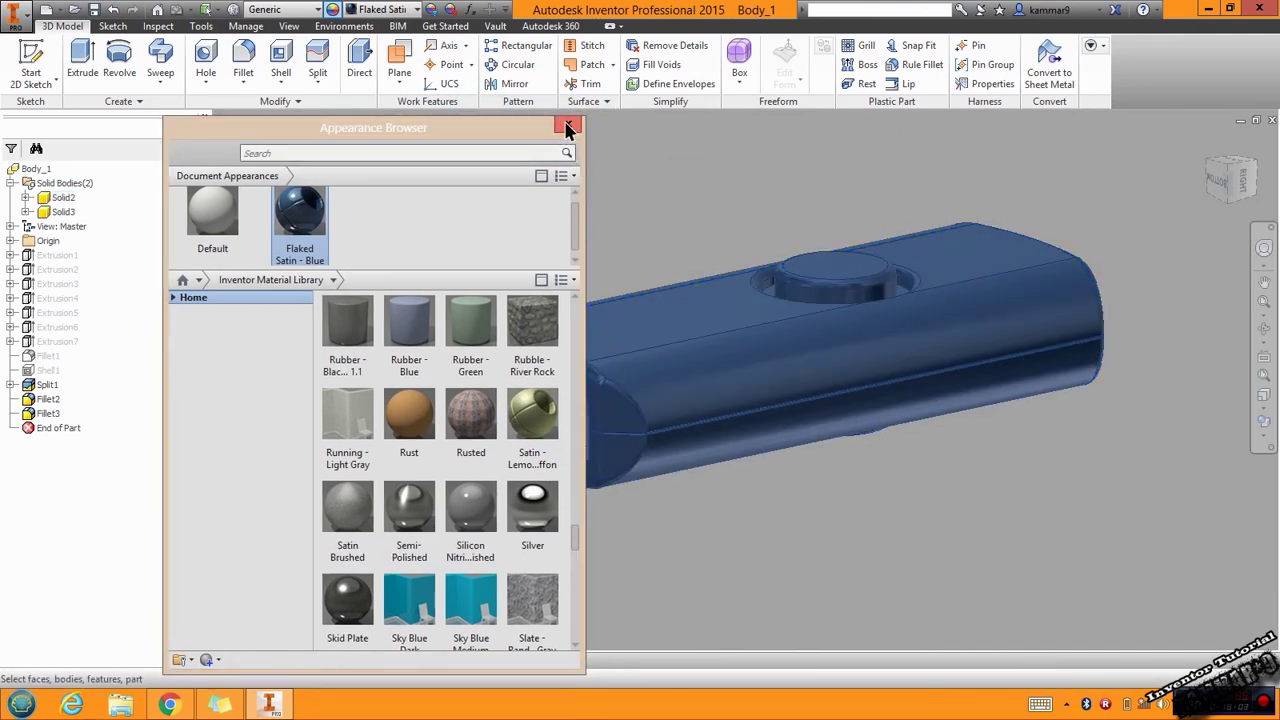
{"action": "left_click", "coordinate": [567, 127]}
{"action": "key", "text": "F6"}
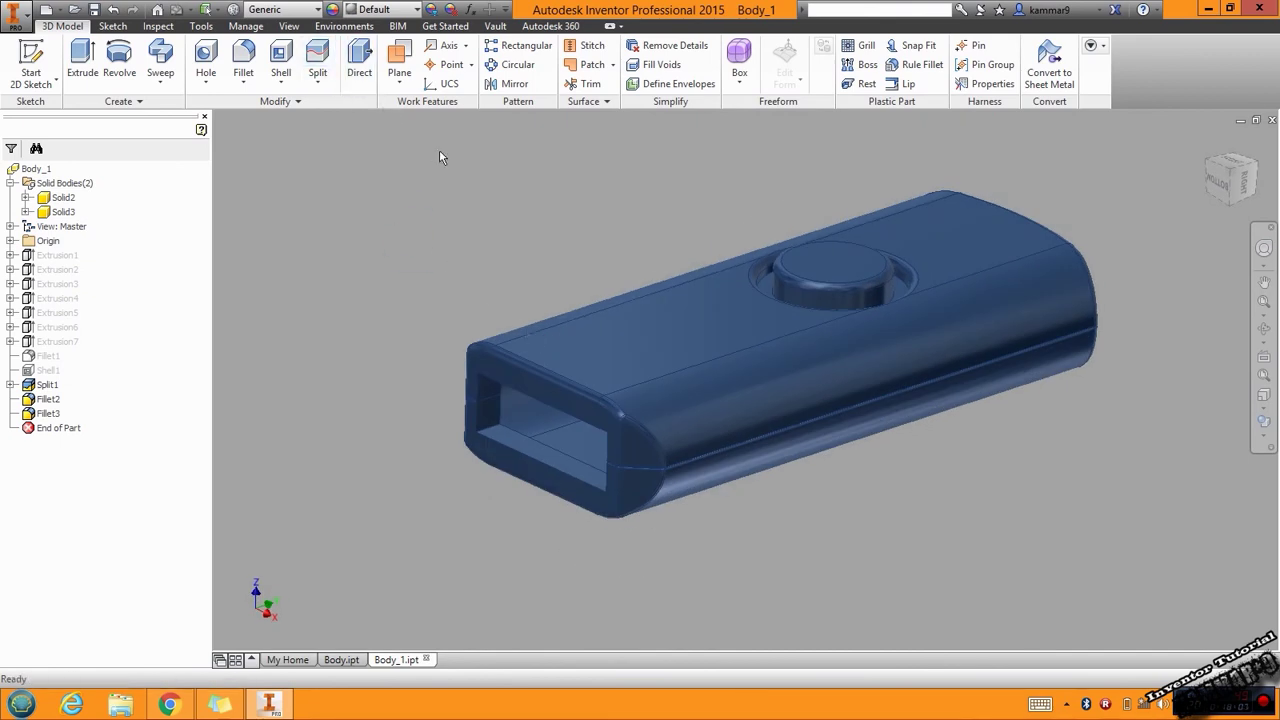
{"action": "left_click", "coordinate": [289, 27]}
- Enable shadows, reflections and ground plane, switch to Perspective, and orbit the blue drive
{"action": "left_click", "coordinate": [248, 45]}
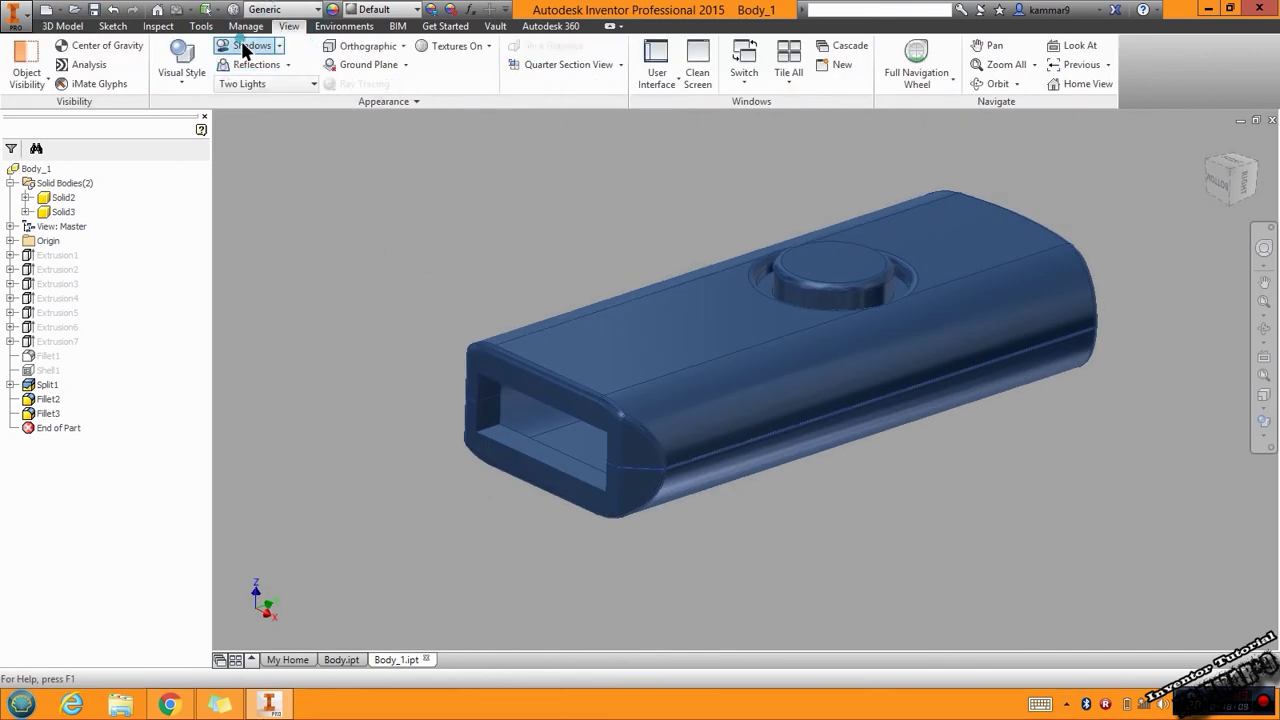
{"action": "left_click", "coordinate": [254, 63]}
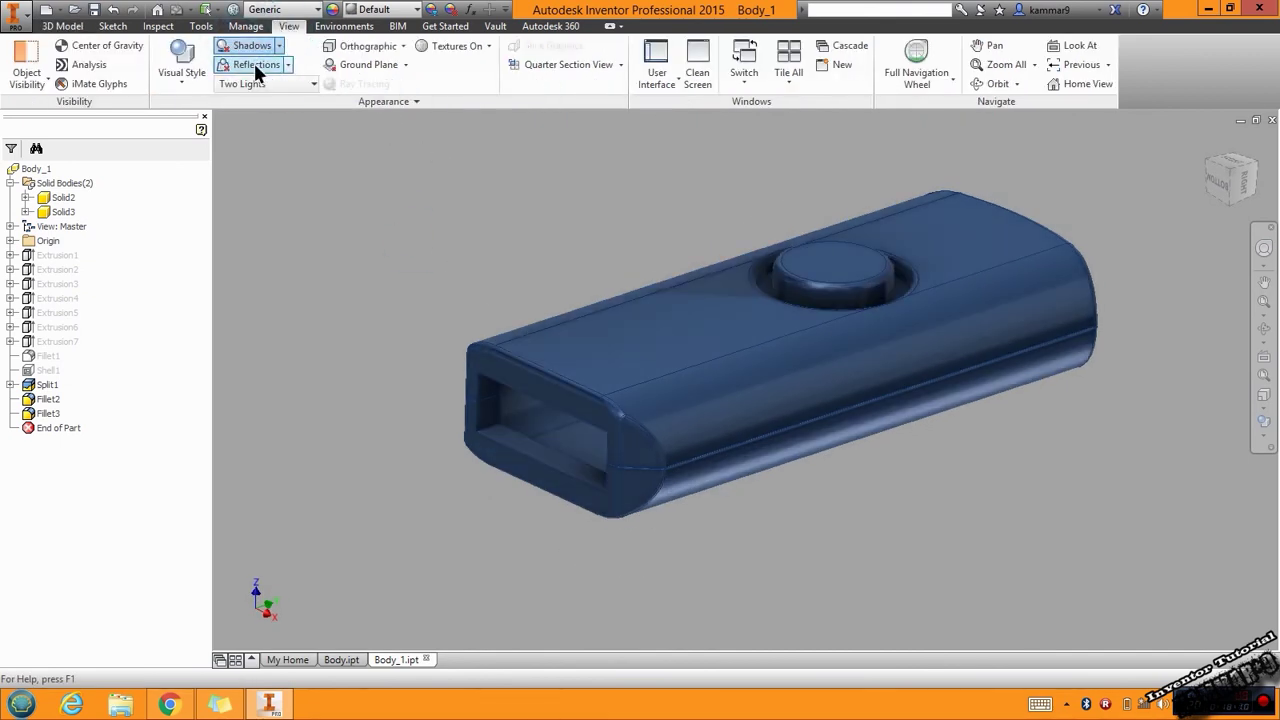
{"action": "left_click", "coordinate": [362, 45]}
{"action": "left_click", "coordinate": [368, 98]}
{"action": "left_click", "coordinate": [368, 64]}
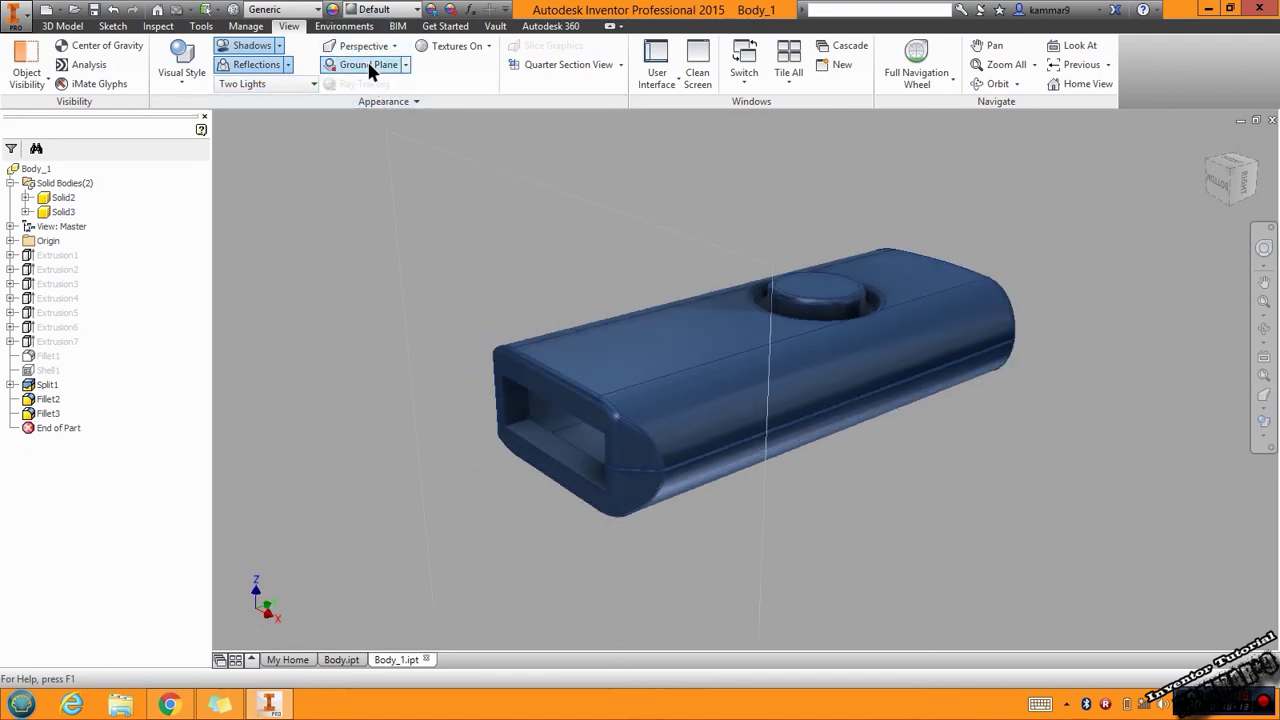
{"action": "left_click", "coordinate": [540, 168]}
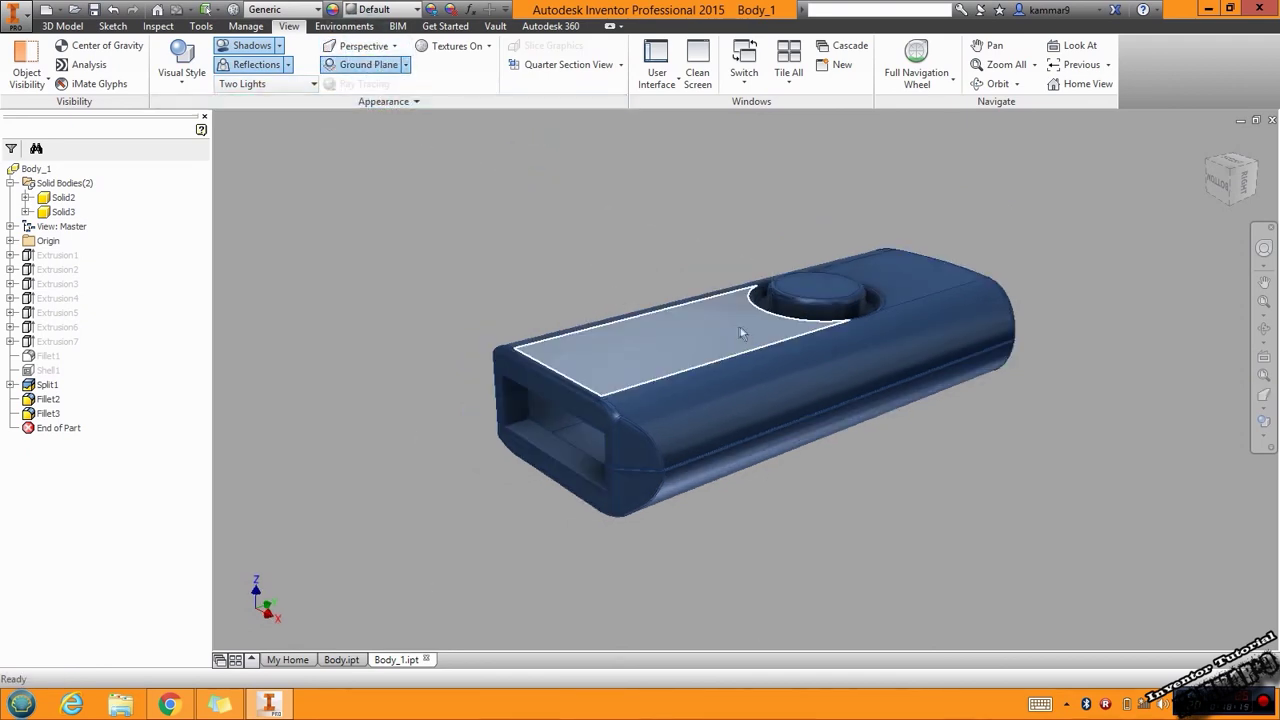
{"action": "mouse_move", "coordinate": [572, 238]}
{"action": "middle_mouse_down", "text": "shift"}
{"action": "mouse_move", "coordinate": [543, 322]}
{"action": "mouse_move", "coordinate": [477, 351]}
{"action": "mouse_move", "coordinate": [751, 260]}
{"action": "mouse_move", "coordinate": [736, 298]}
{"action": "middle_mouse_up", "text": "shift"}
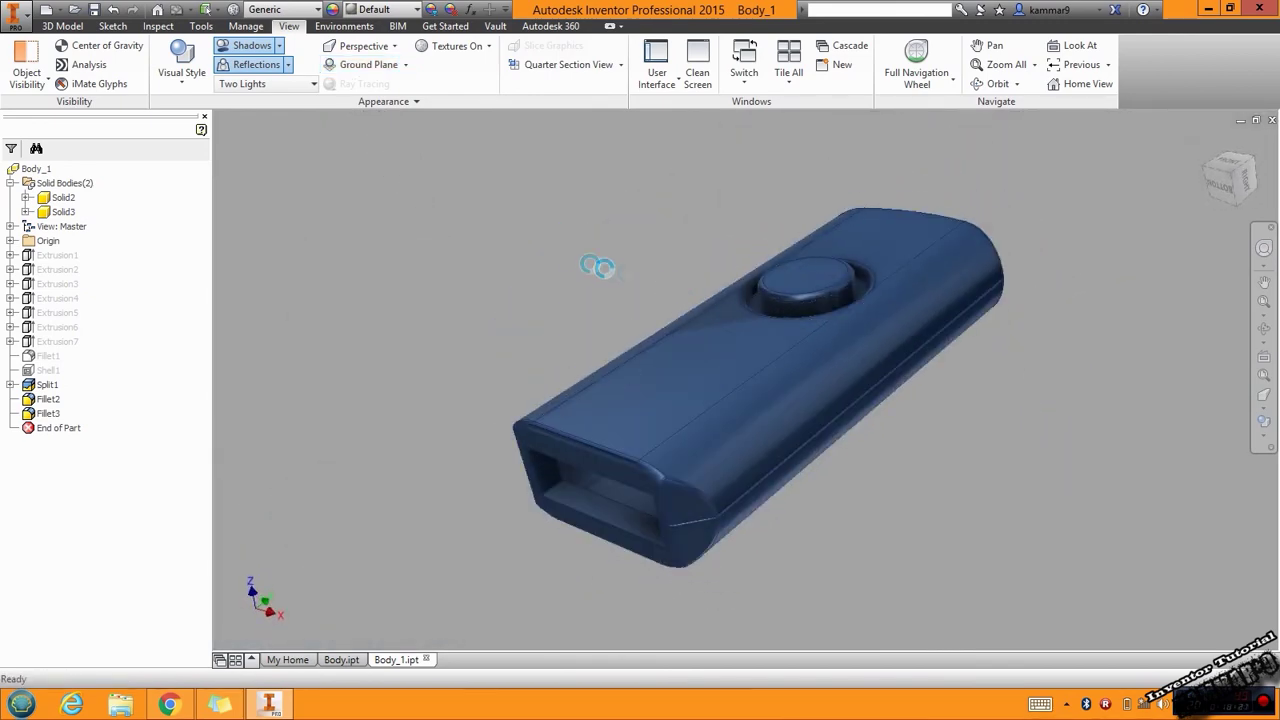